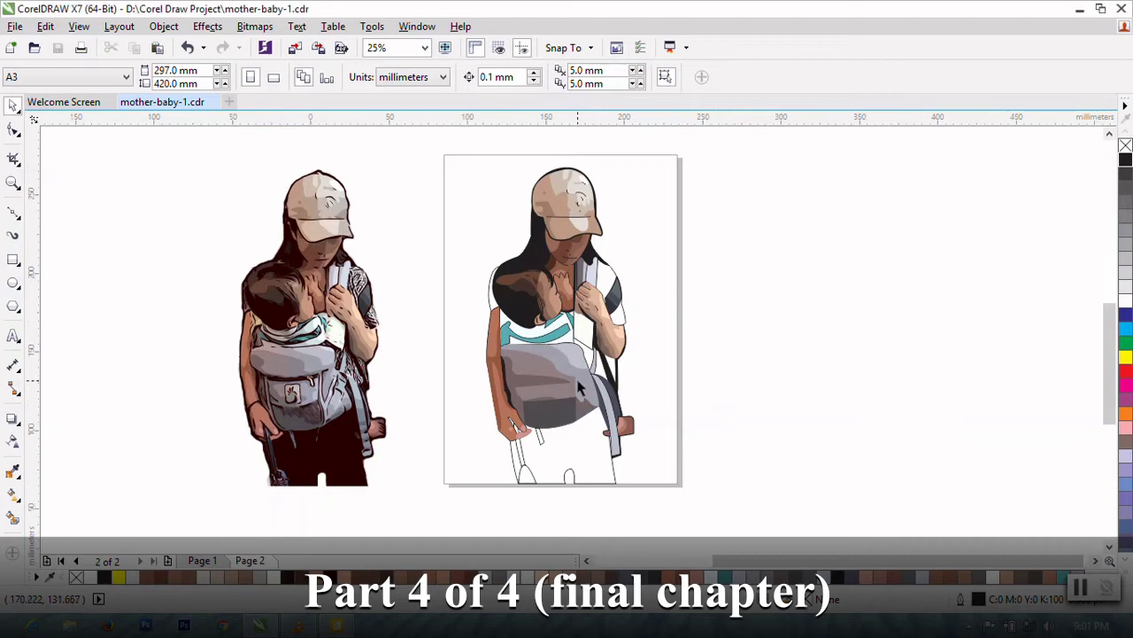
Step: Start a Bezier curve at the mother's shoulder and bend it down the arm's outer edge
scroll(579, 380, "up", 2)
left_click(13, 213)
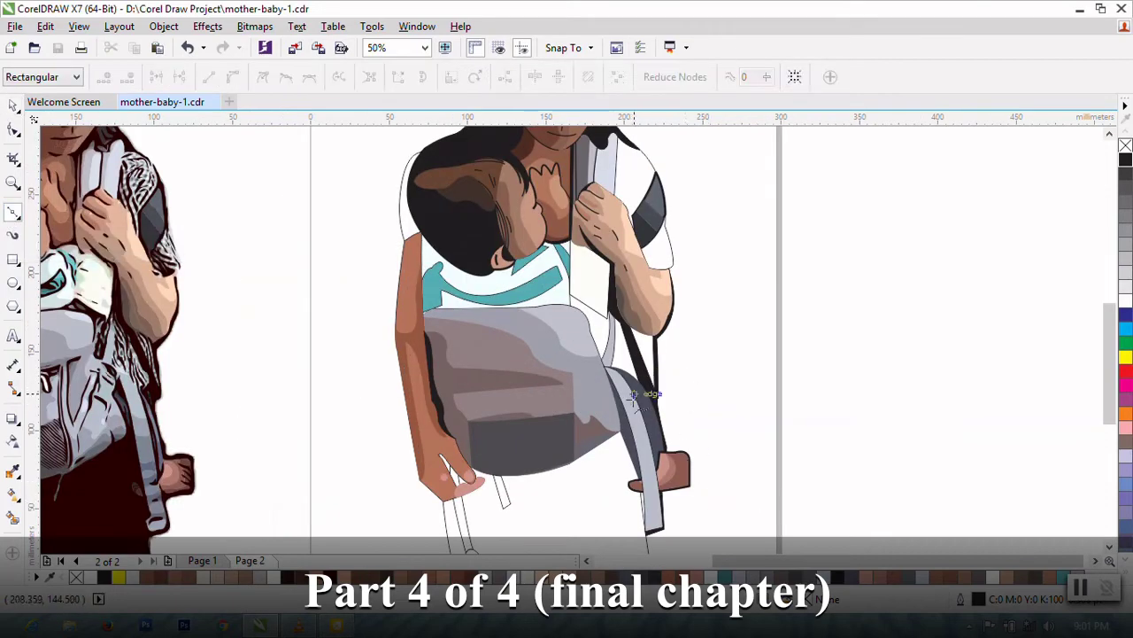
scroll(622, 436, "down", 2)
scroll(252, 309, "up", 2)
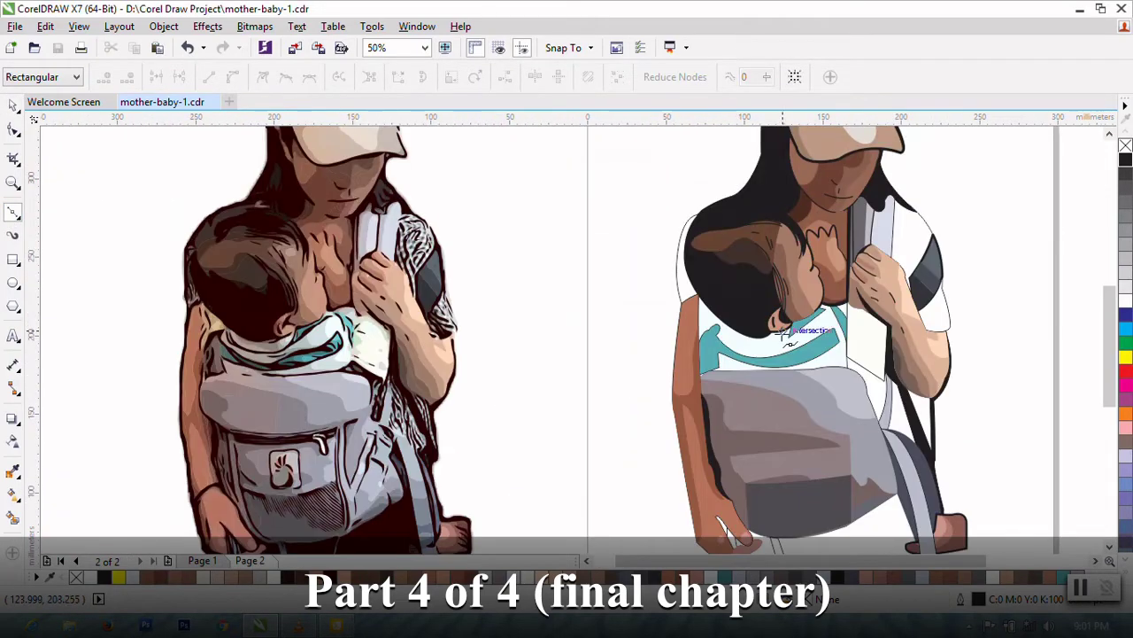
scroll(649, 313, "up", 2)
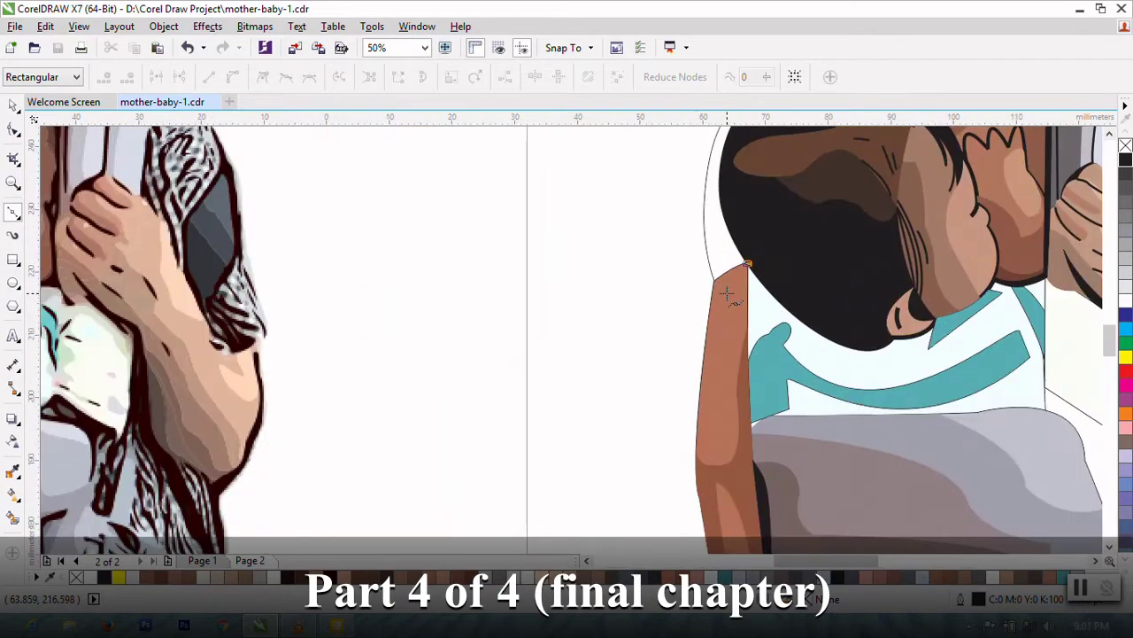
scroll(708, 266, "up", 2)
left_click_drag(699, 267, 663, 305)
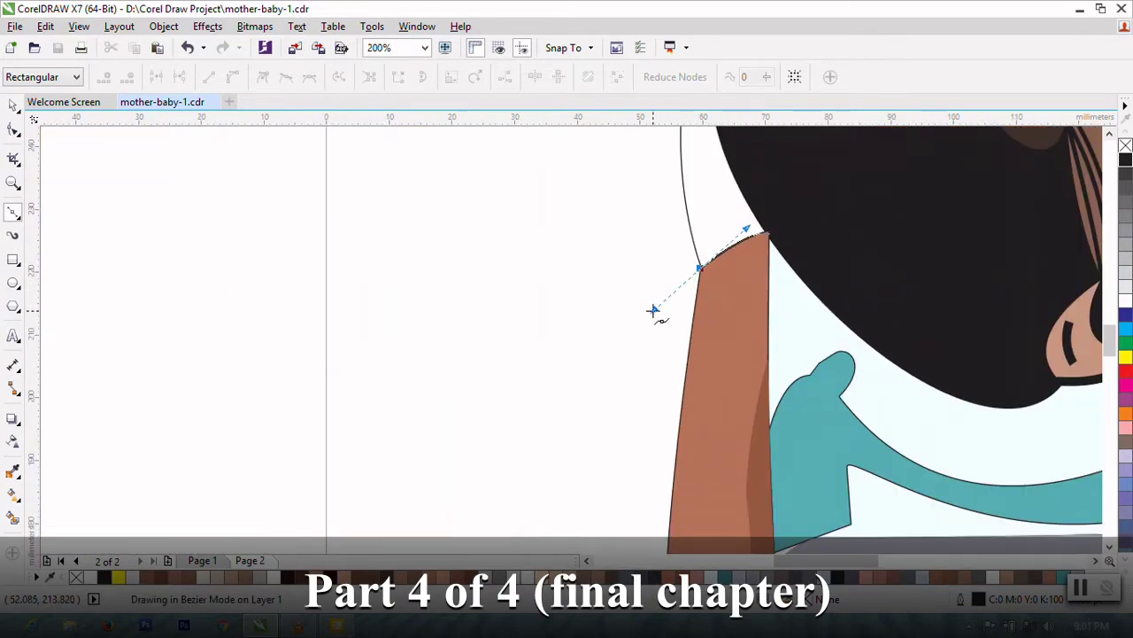
scroll(664, 292, "down", 2)
scroll(682, 266, "down", 2)
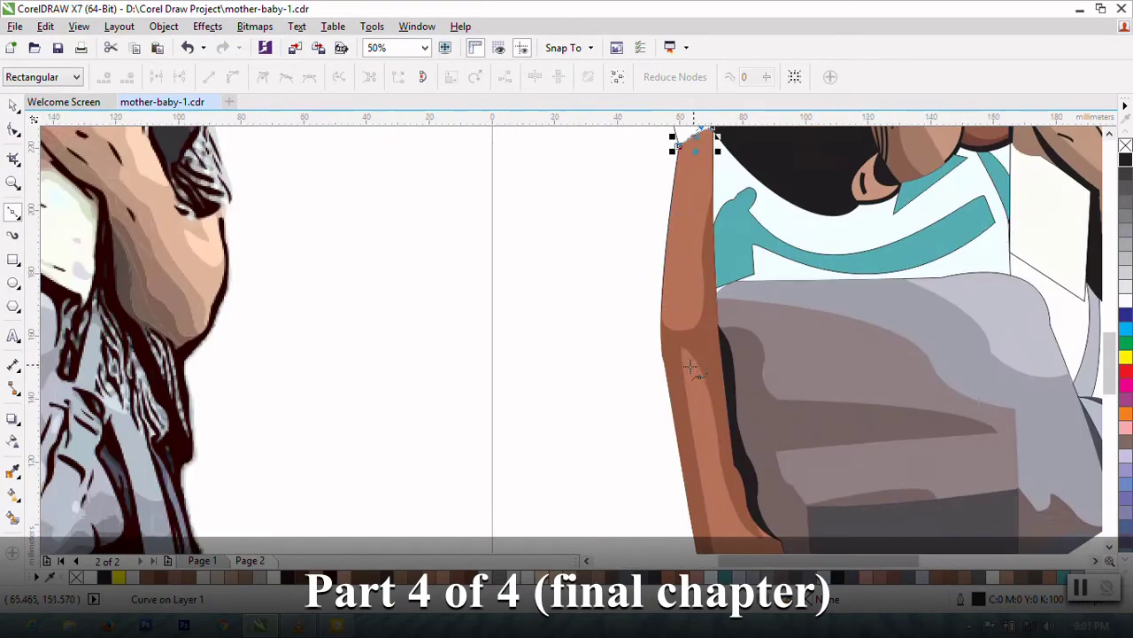
left_click_drag(658, 298, 654, 355)
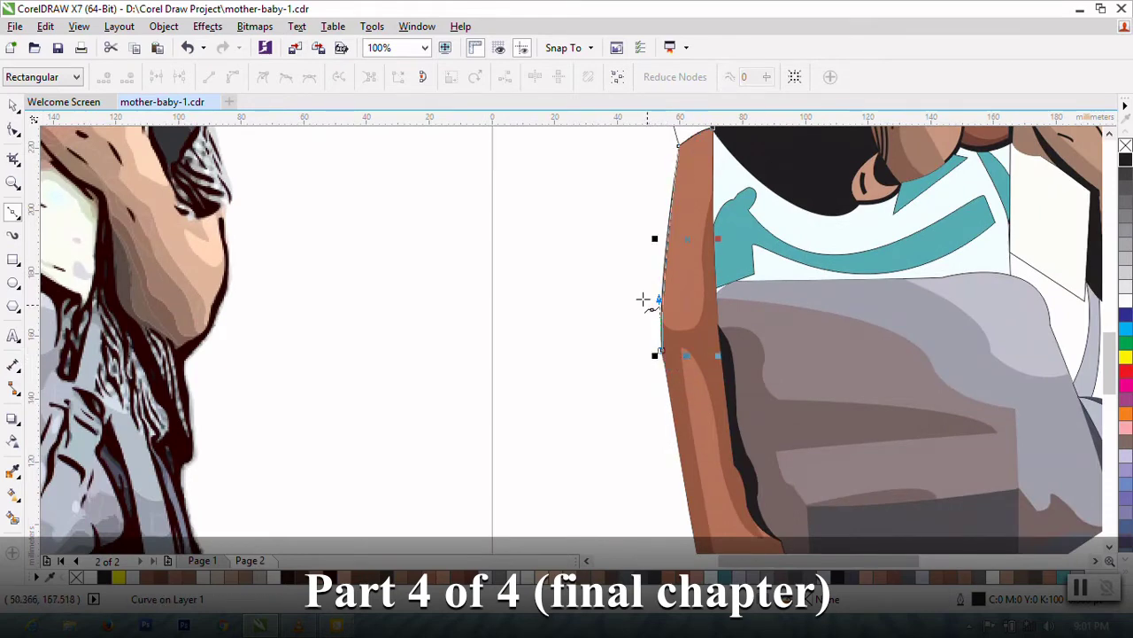
Step: Extend the arm curve down to the bottom tip of the hand and around it
scroll(643, 300, "down", 1)
scroll(670, 448, "up", 1)
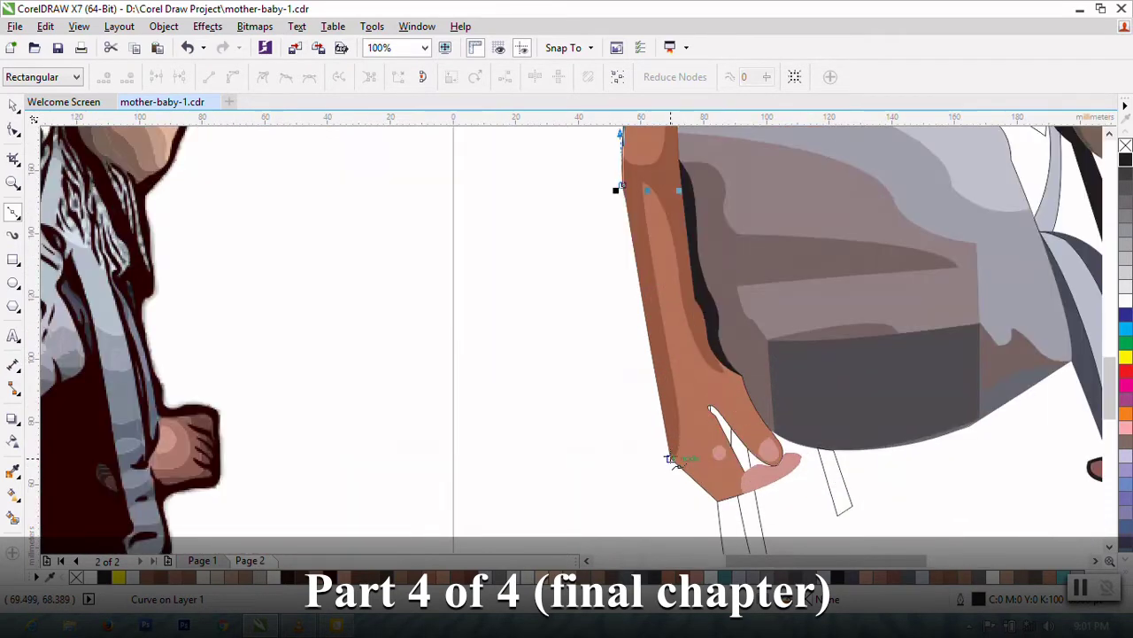
left_click(669, 456)
scroll(670, 465, "down", 1)
scroll(671, 466, "up", 2)
left_click(740, 434)
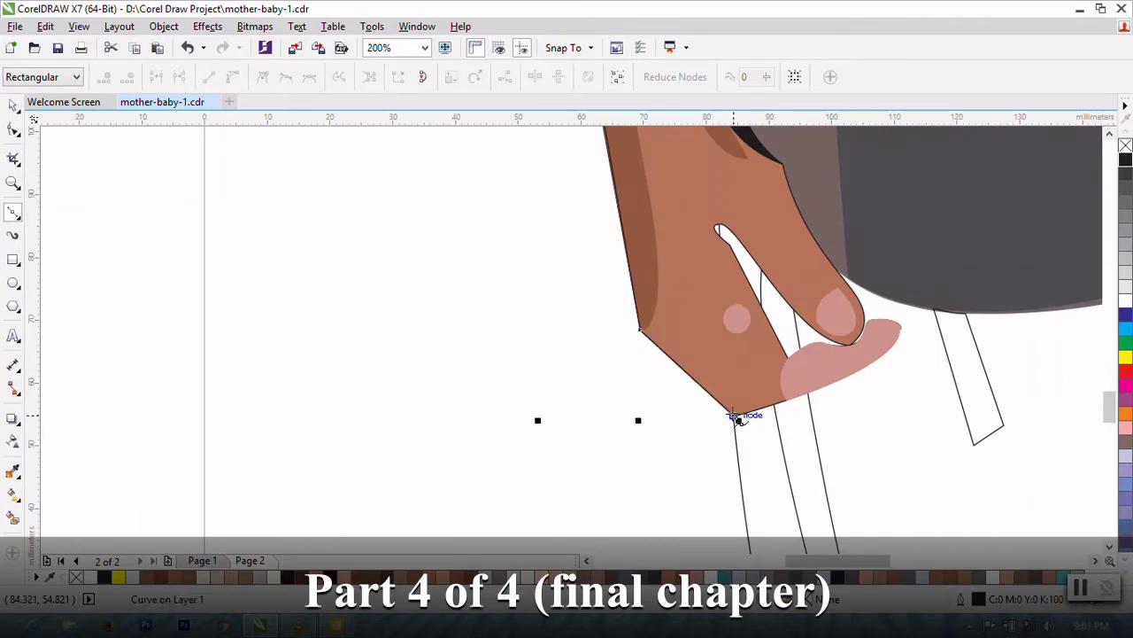
scroll(738, 417, "down", 2)
scroll(735, 415, "up", 2)
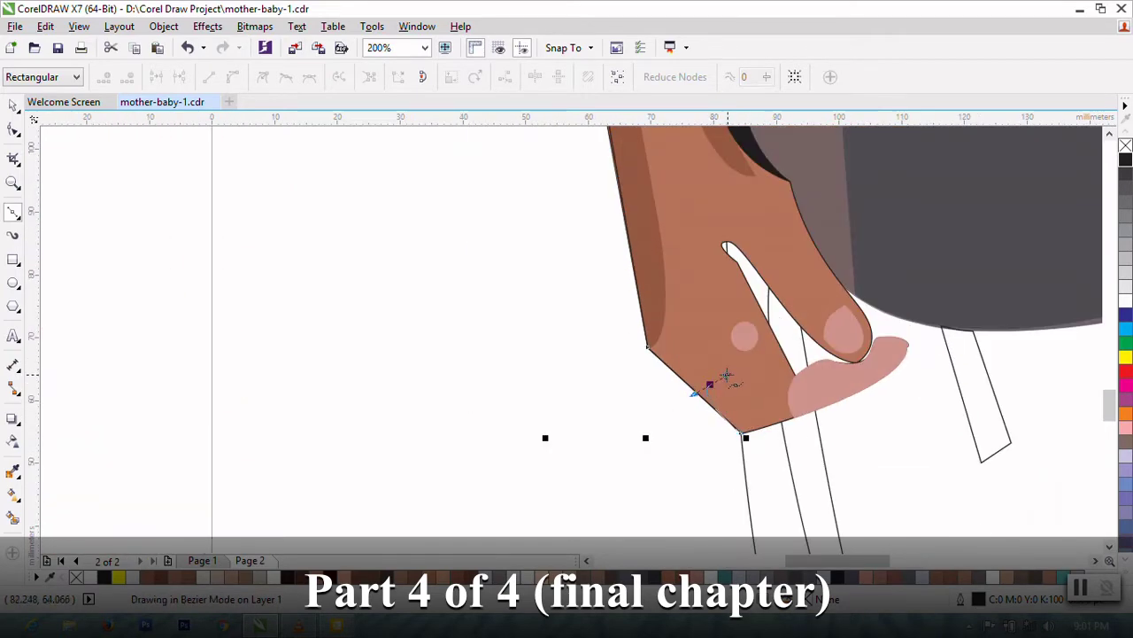
scroll(727, 424, "down", 2)
scroll(728, 423, "up", 2)
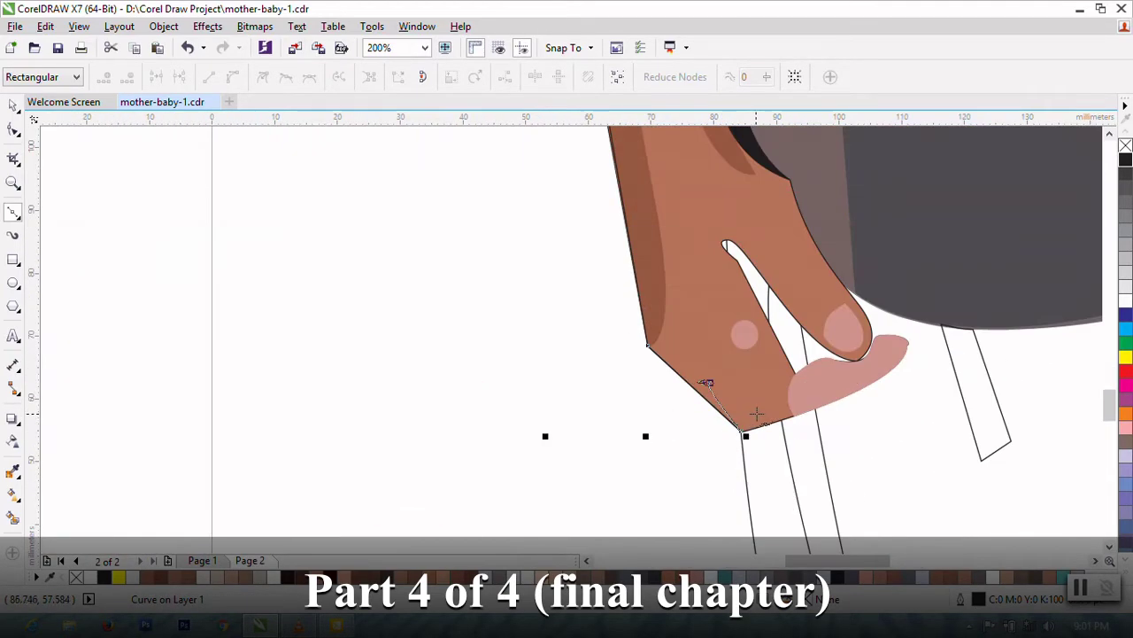
scroll(753, 409, "down", 2)
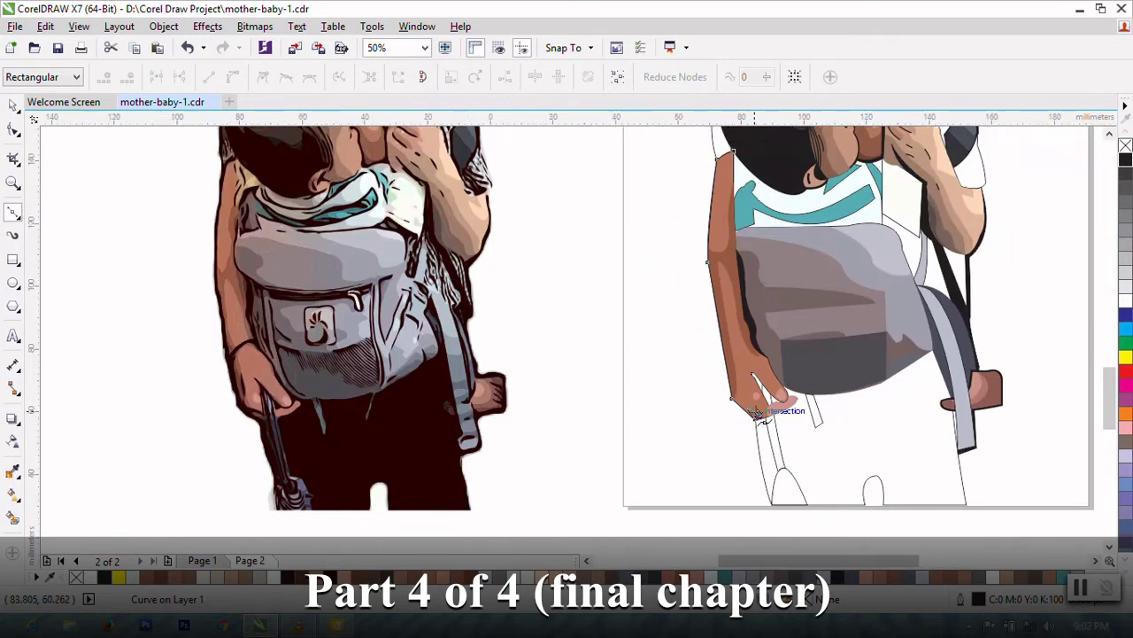
scroll(761, 421, "up", 2)
left_click(683, 348)
Step: Remove the stray node and curve the outline around the hand
key("ctrl+z")
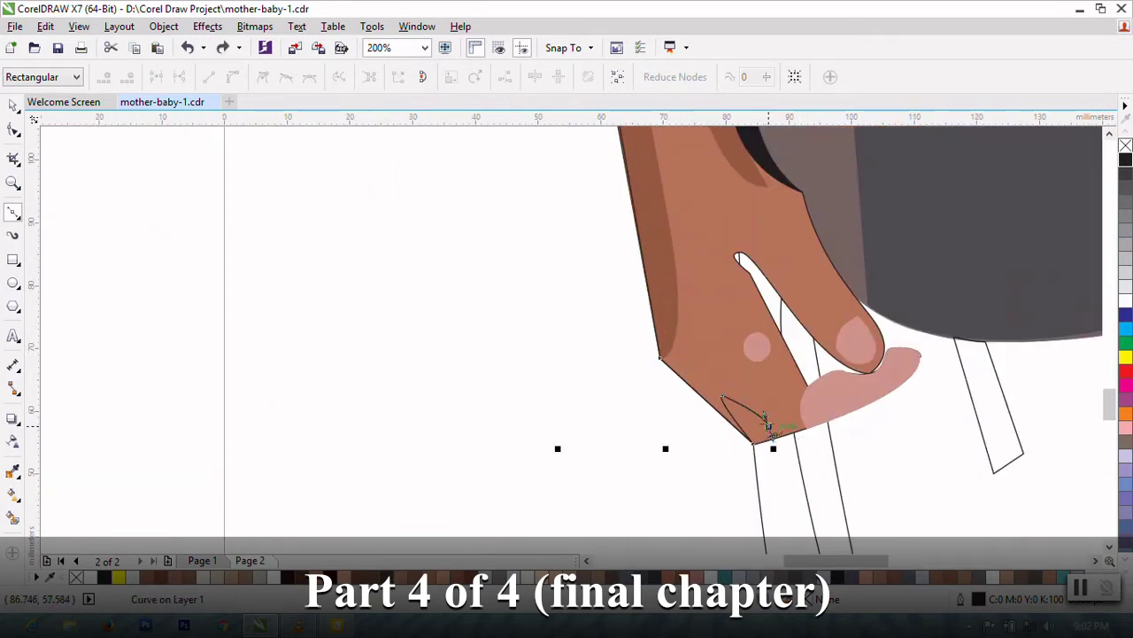
left_click(716, 387)
left_click_drag(716, 387, 688, 385)
scroll(748, 392, "down", 2)
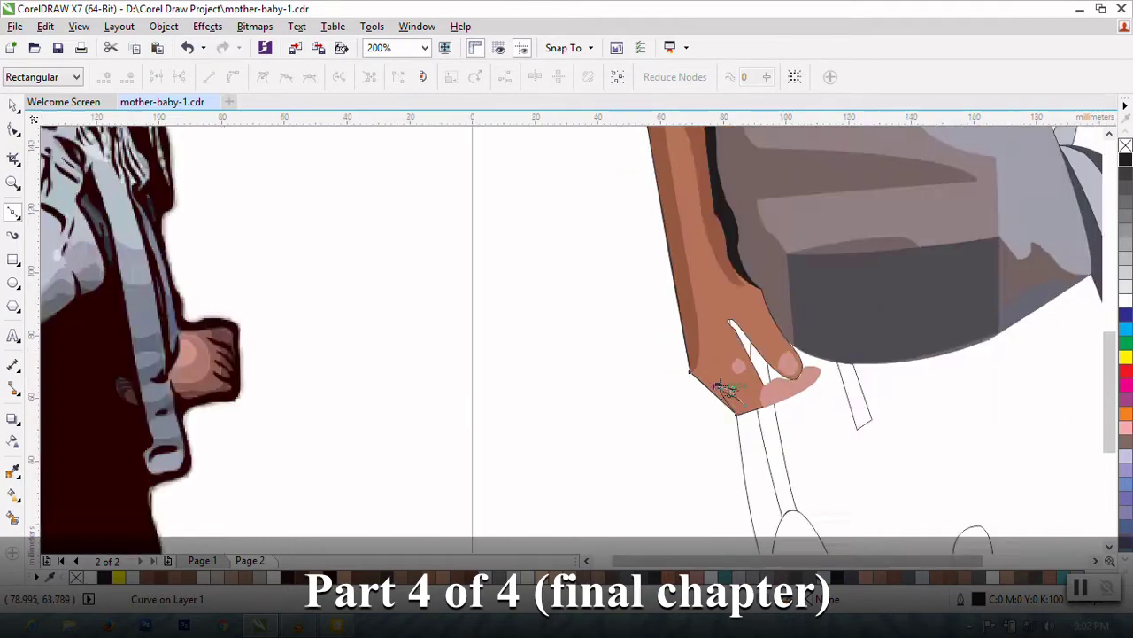
scroll(684, 369, "up", 2)
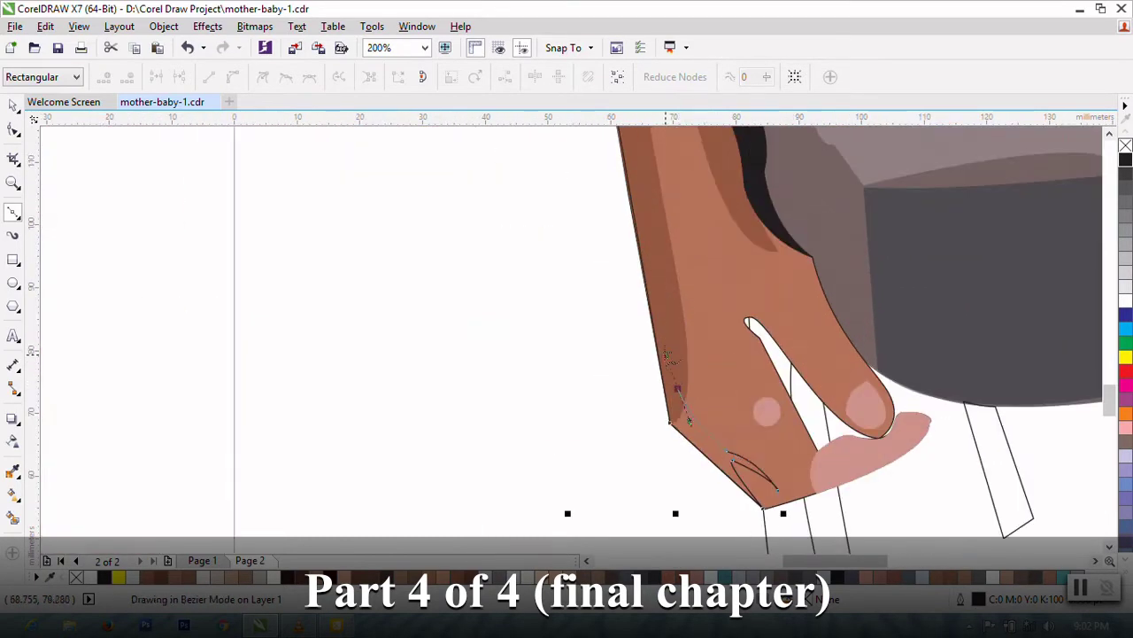
scroll(682, 393, "down", 2)
scroll(678, 392, "up", 2)
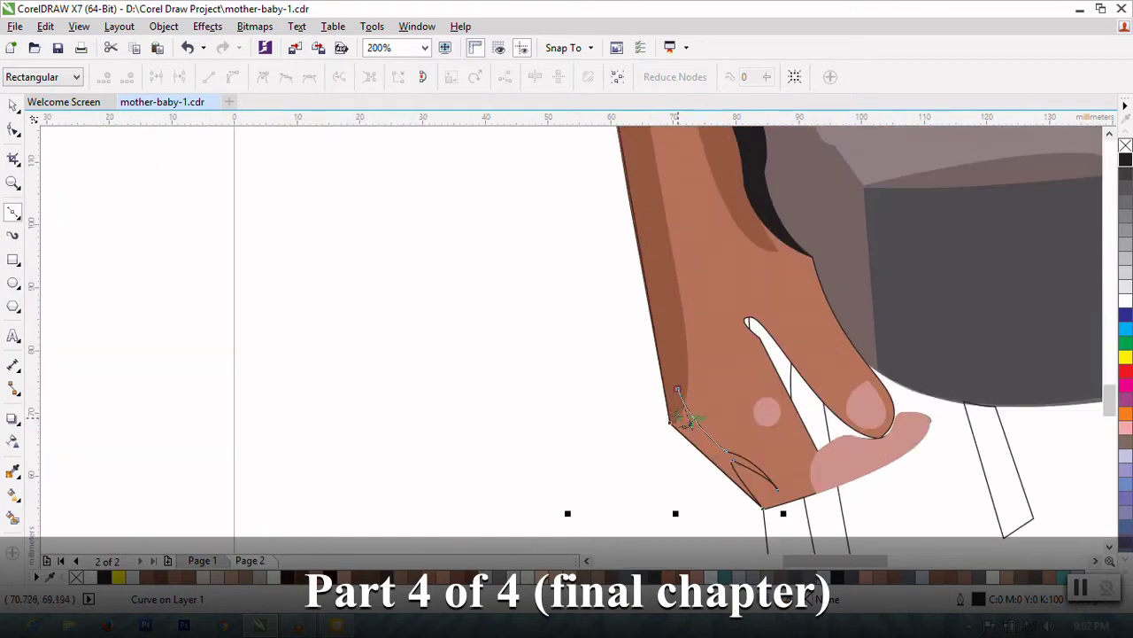
scroll(673, 389, "down", 2)
scroll(658, 368, "up", 2)
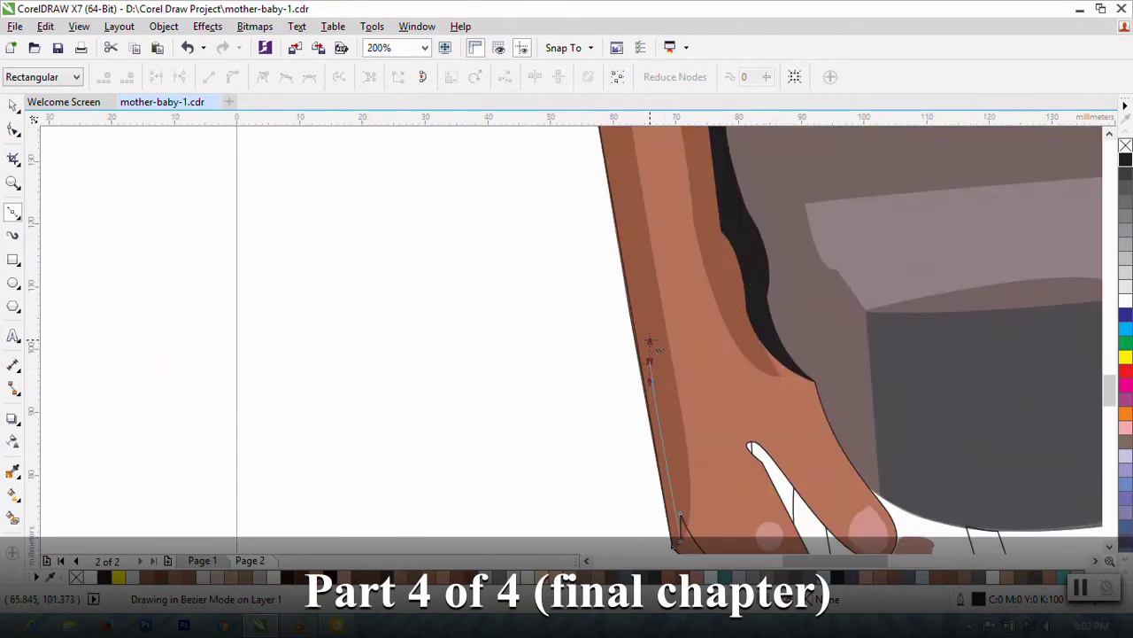
scroll(658, 368, "down", 2)
scroll(656, 364, "up", 1)
scroll(653, 365, "down", 1)
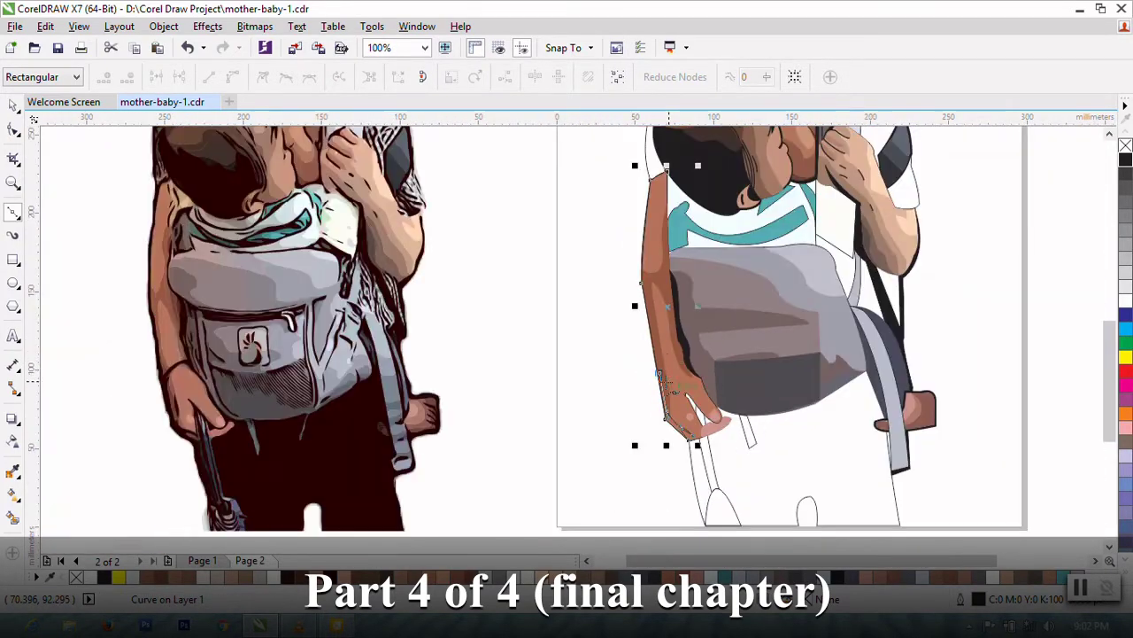
scroll(646, 345, "up", 1)
scroll(673, 363, "up", 1)
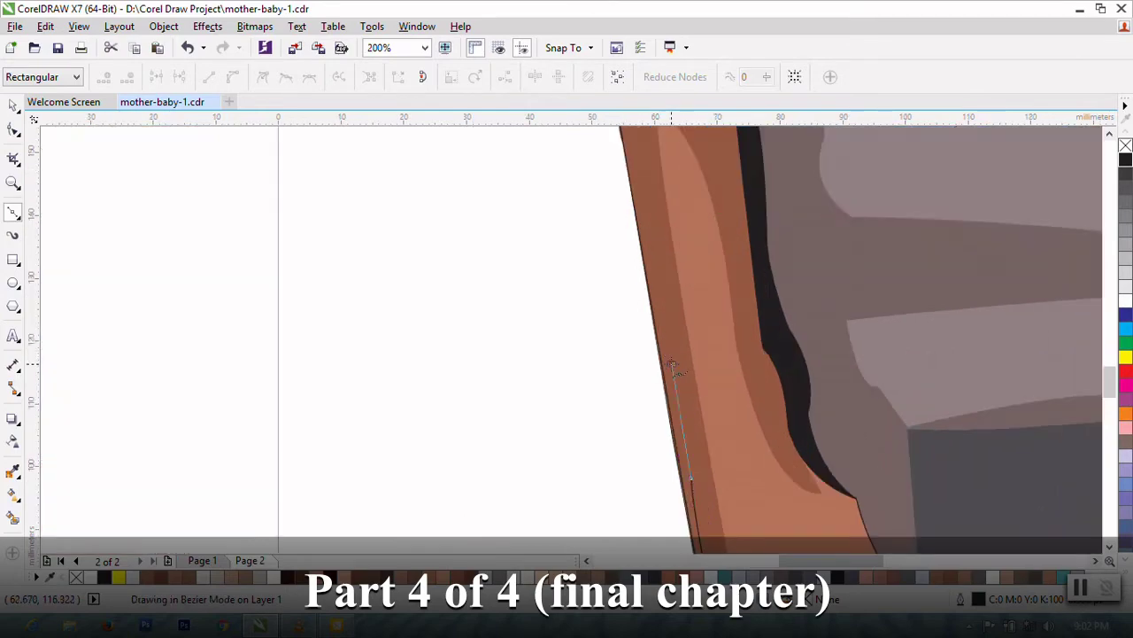
scroll(673, 354, "down", 2)
scroll(676, 332, "up", 1)
Step: Redraw the outline back up the arm's edge and close it at the shoulder start node
key("ctrl+z")
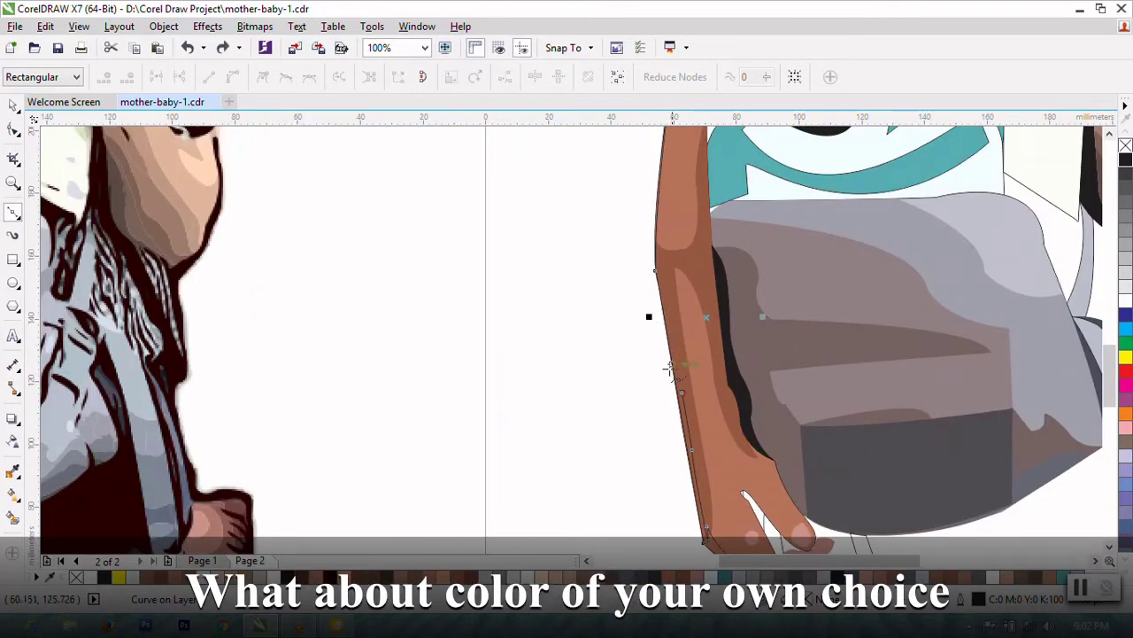
scroll(673, 328, "up", 2)
scroll(673, 328, "down", 3)
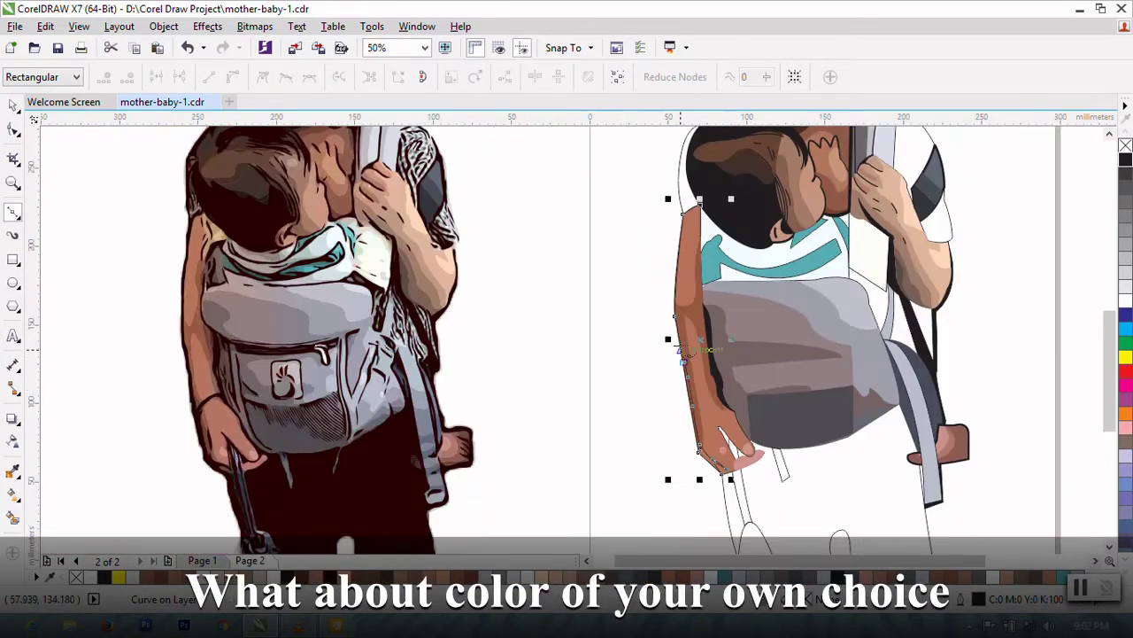
scroll(674, 326, "up", 2)
left_click(685, 350)
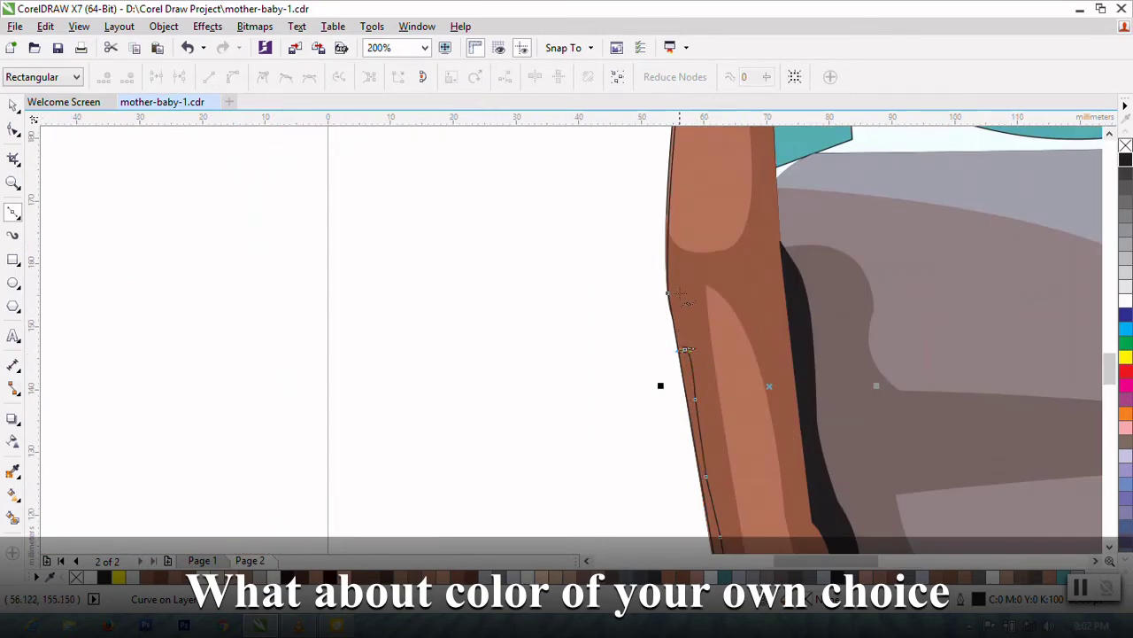
left_click(688, 352)
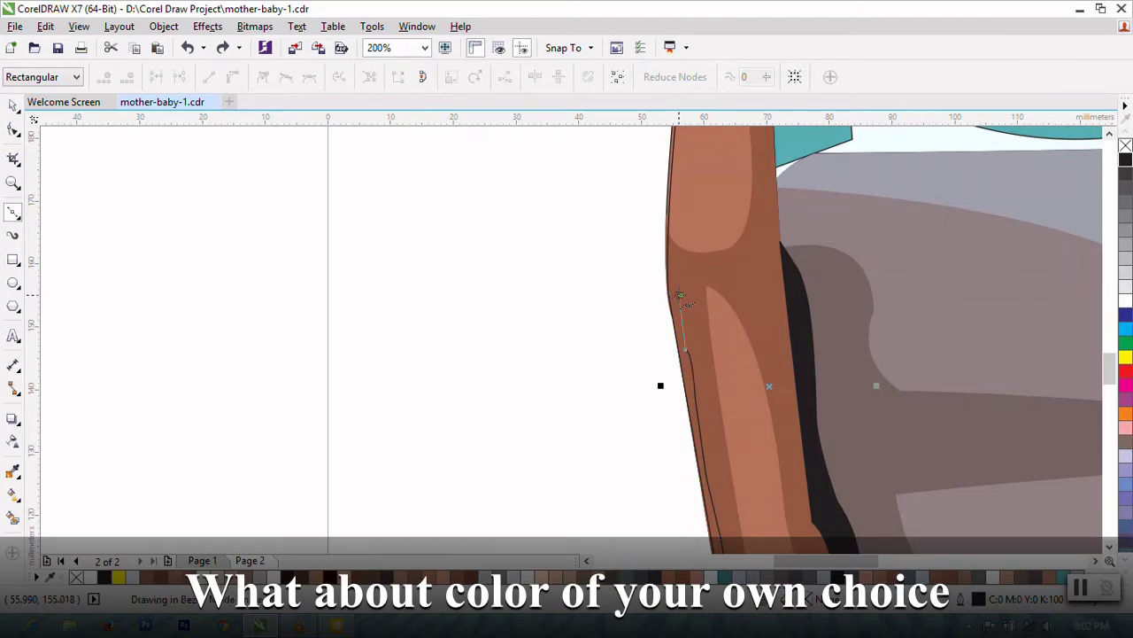
scroll(681, 301, "down", 2)
scroll(696, 261, "up", 1)
left_click(717, 232)
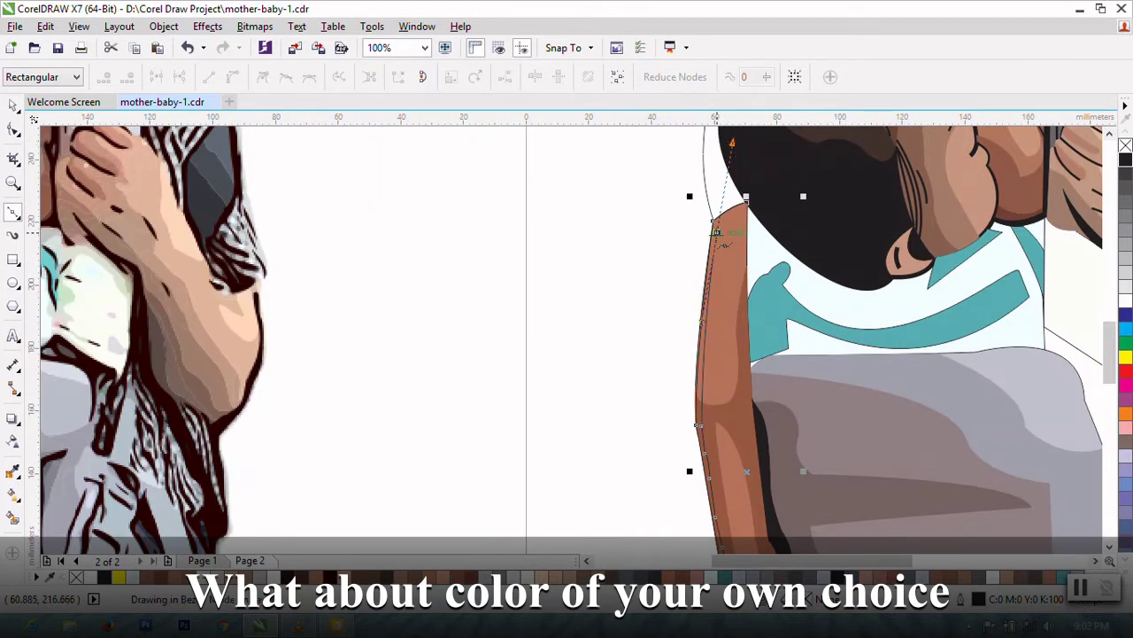
scroll(716, 232, "down", 1)
scroll(716, 232, "up", 3)
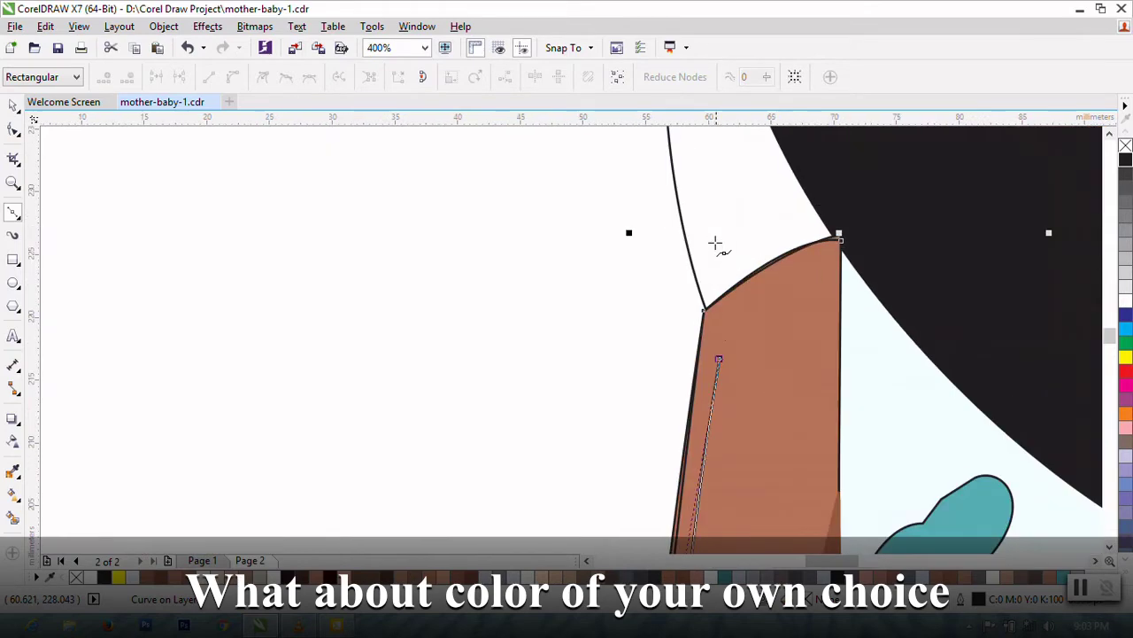
left_click(839, 236)
left_click(13, 128)
Step: Fill the closed arm-and-hand shape with black
right_click(723, 302)
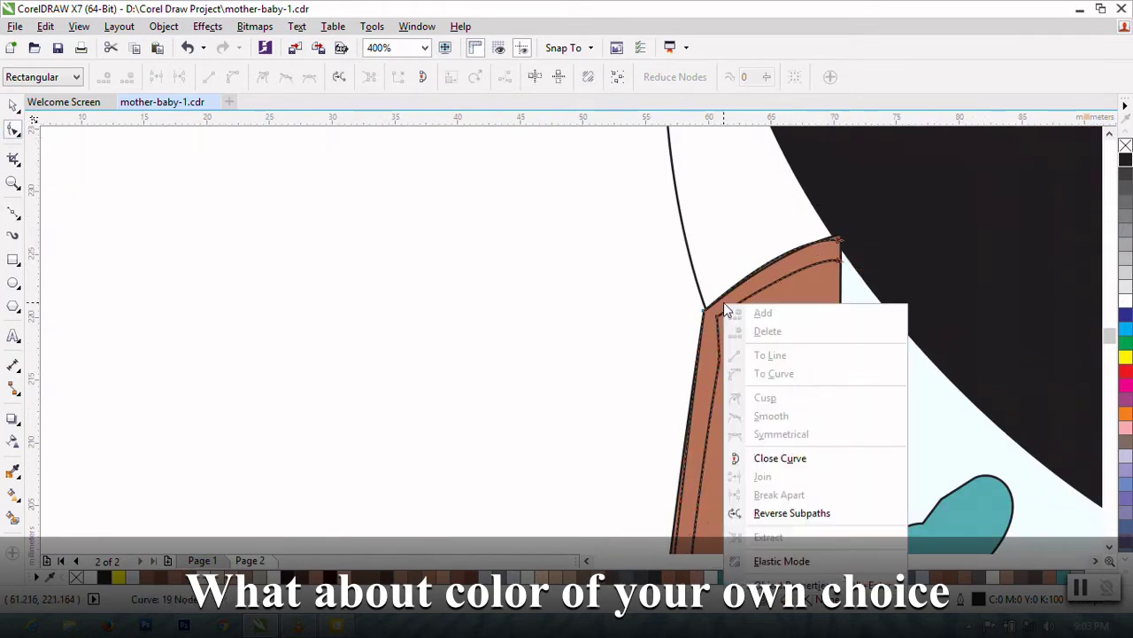
key("Escape")
scroll(745, 445, "down", 3)
key("space")
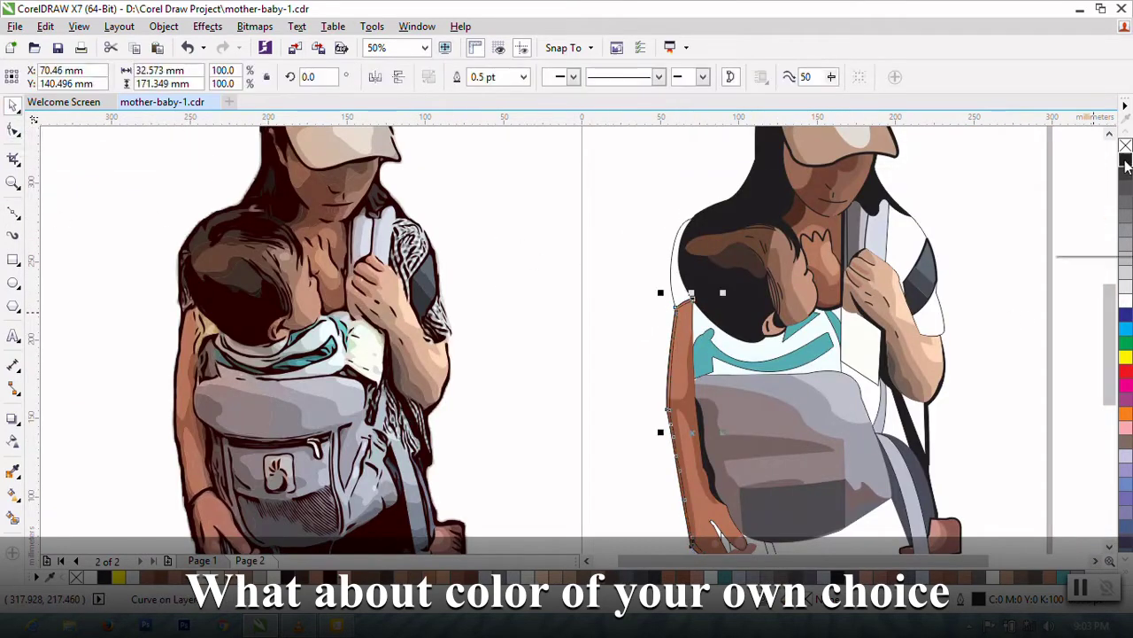
left_click(1126, 160)
Step: Select the black arm outline and view its nodes with the Shape tool
left_click(1020, 256)
scroll(631, 410, "up", 2)
scroll(630, 410, "down", 2)
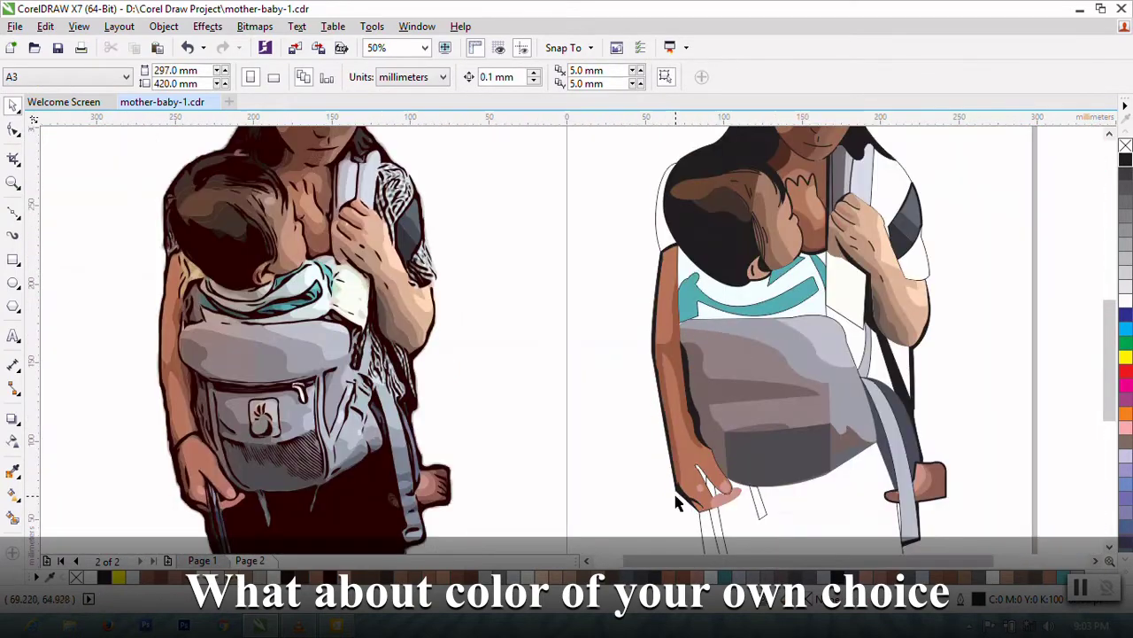
scroll(675, 498, "up", 2)
scroll(678, 501, "down", 2)
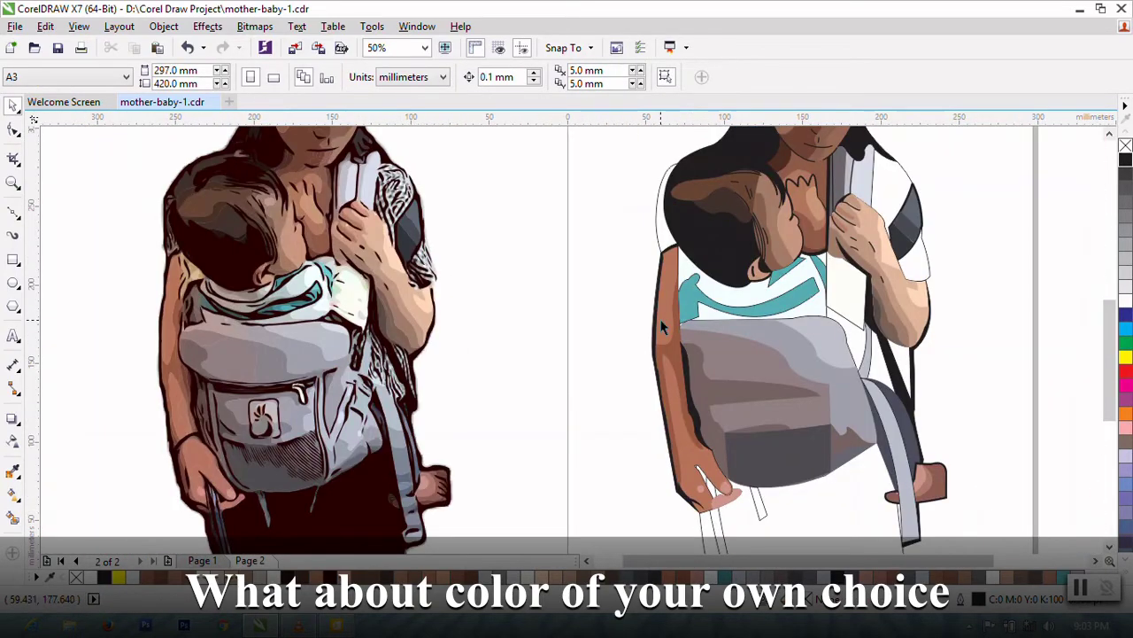
scroll(662, 327, "up", 2)
left_click(634, 272)
left_click(13, 130)
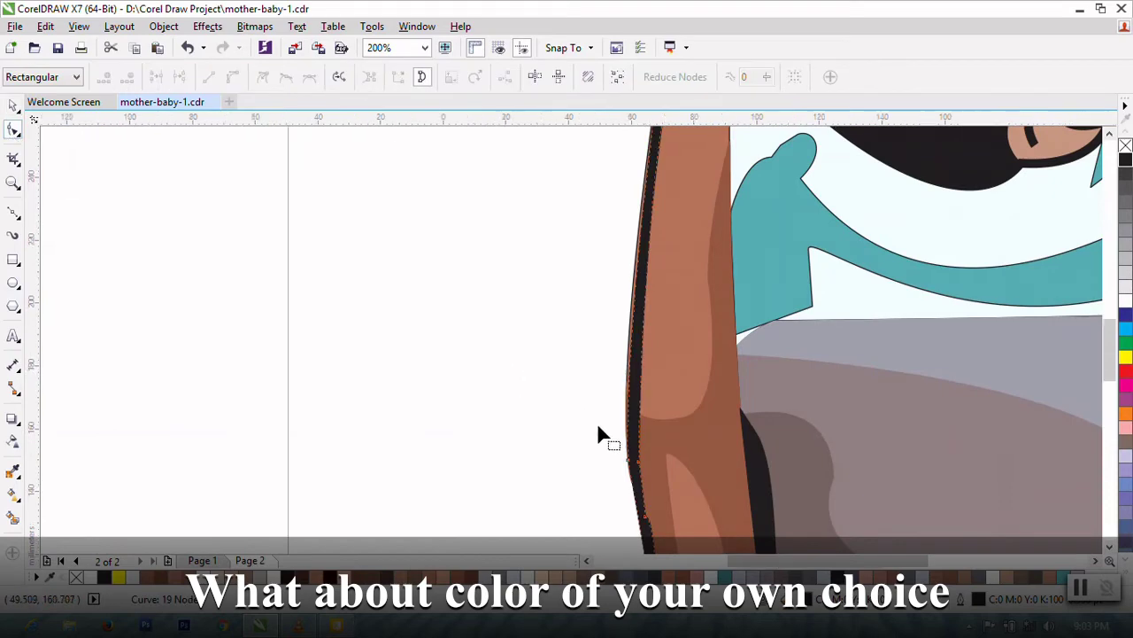
scroll(597, 422, "up", 2)
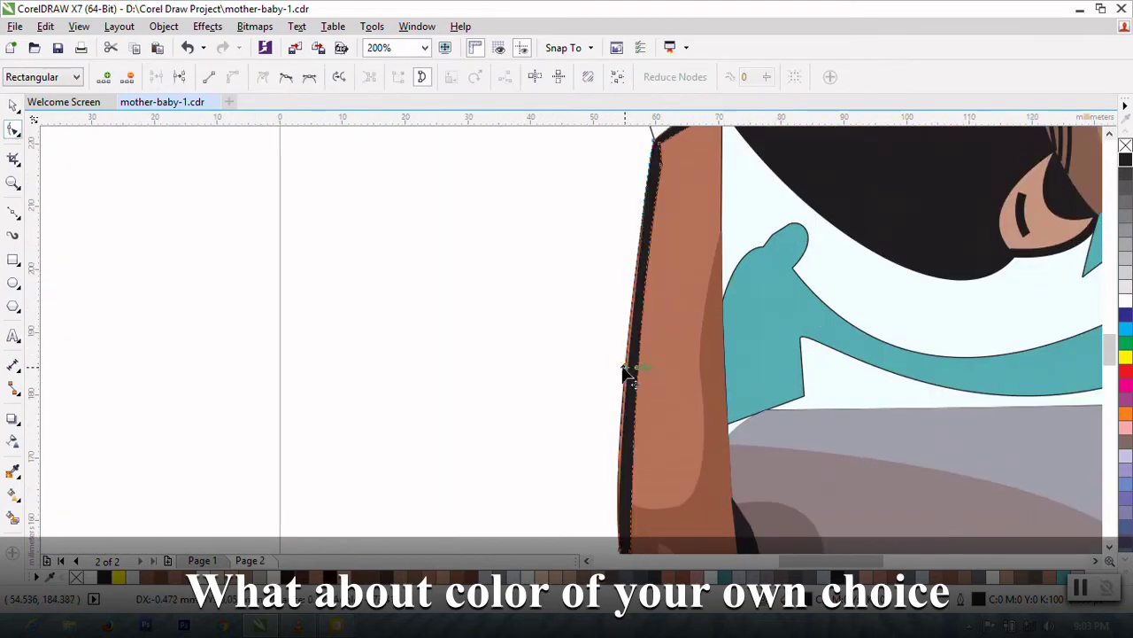
scroll(609, 380, "down", 1)
scroll(580, 312, "down", 2)
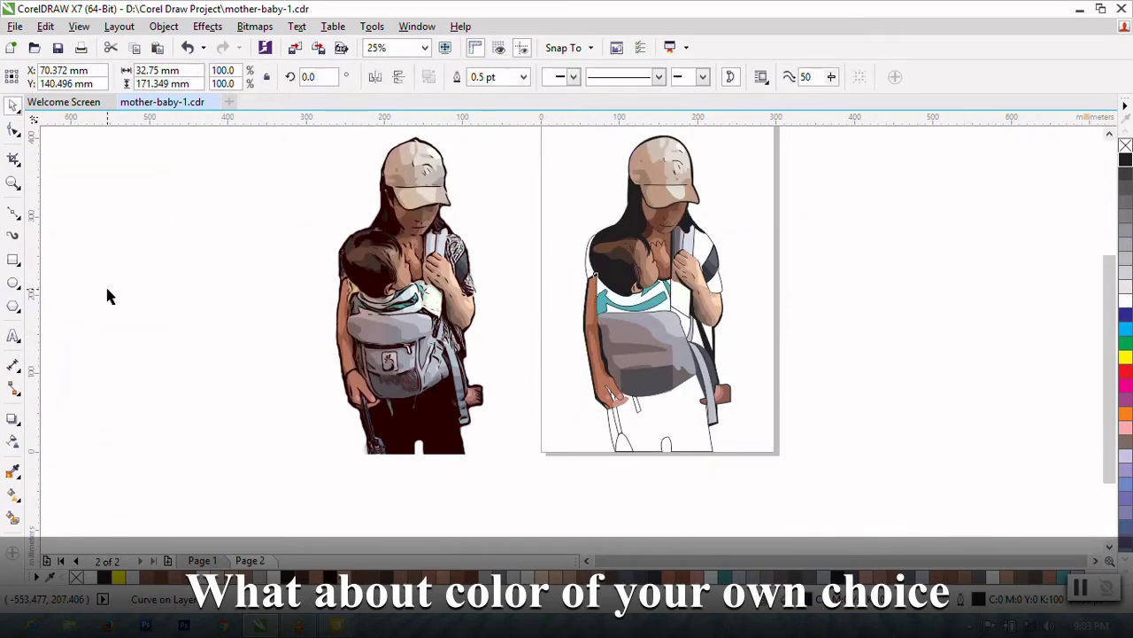
Step: Begin a new Bezier curve on the arm outline at the wrist
left_click(13, 212)
scroll(502, 348, "up", 1)
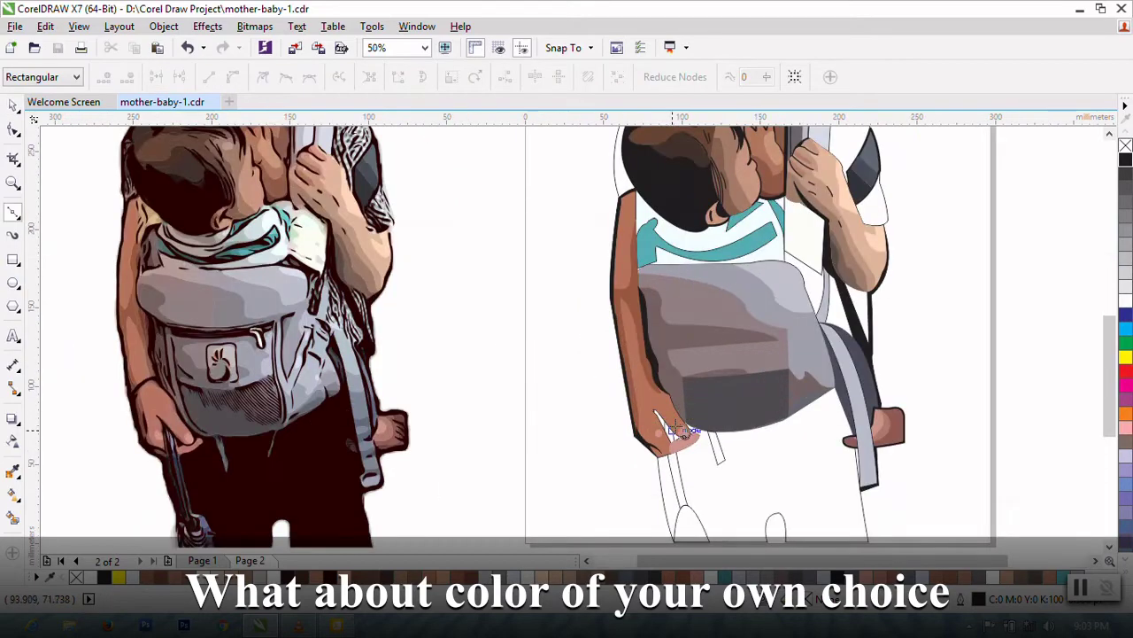
scroll(673, 440, "up", 1)
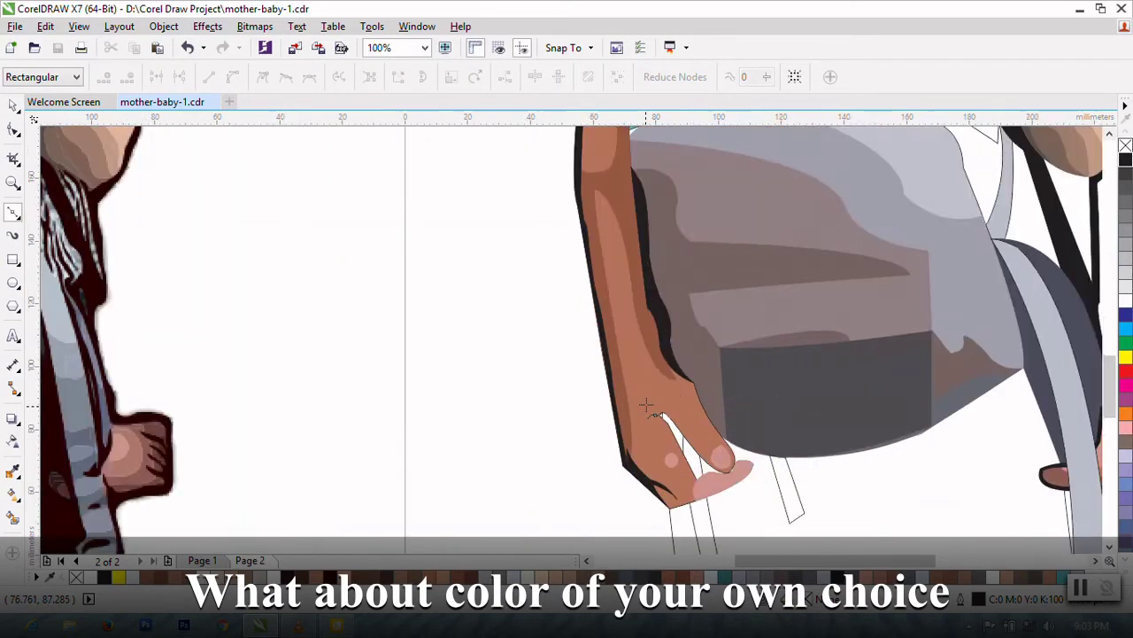
scroll(623, 398, "down", 1)
scroll(653, 378, "up", 2)
scroll(660, 380, "down", 1)
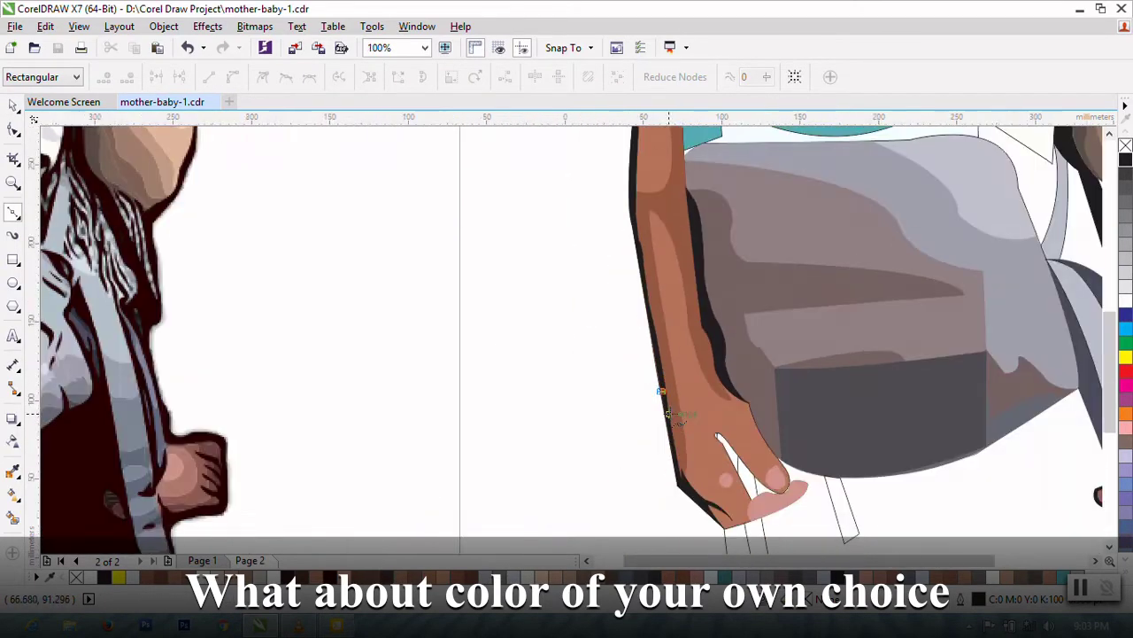
scroll(678, 377, "up", 1)
left_click(659, 447)
Step: Finish the curved line across the wrist to the other side of the arm
scroll(850, 332, "down", 1)
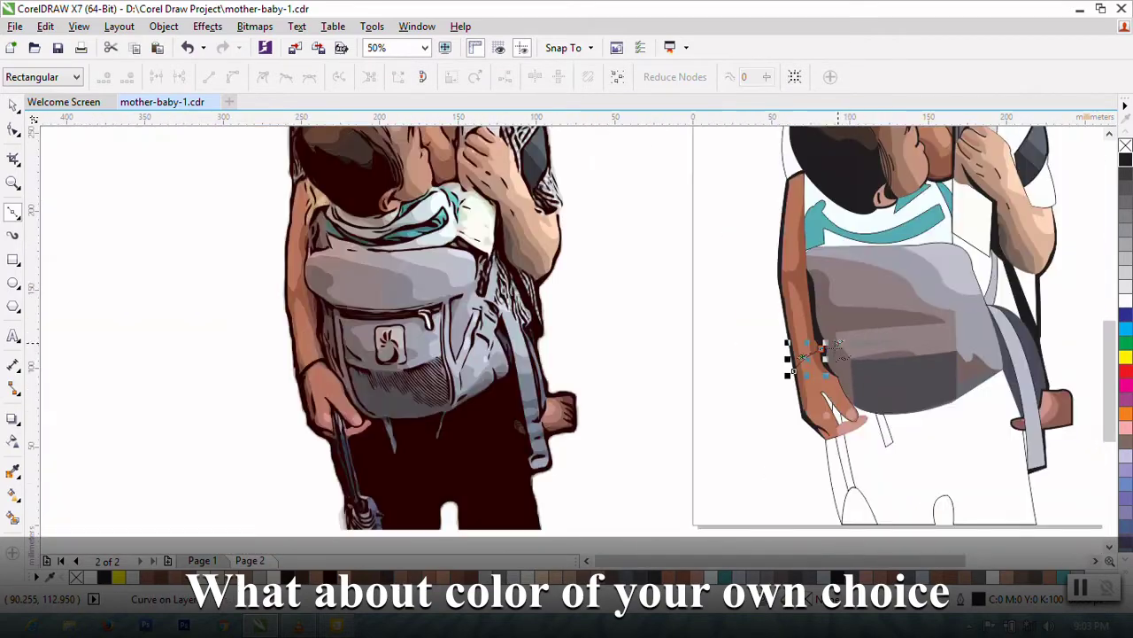
scroll(837, 336, "up", 1)
left_click(839, 362)
scroll(841, 363, "down", 2)
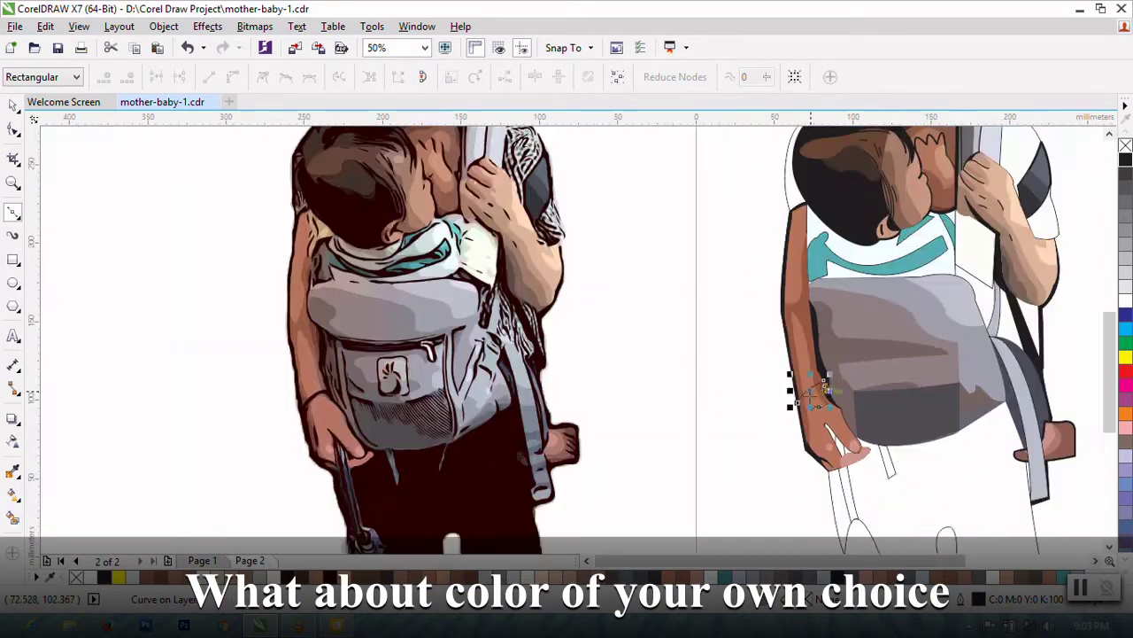
scroll(753, 432, "up", 3)
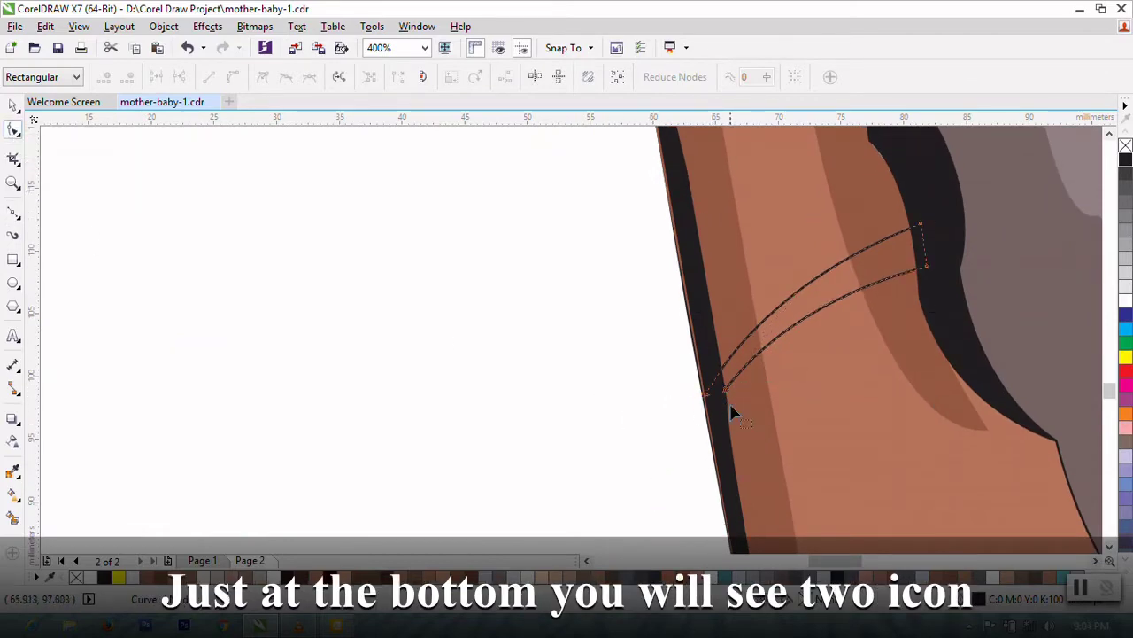
Step: Close the wrist curve into a black-filled bracelet band and save the drawing
right_click(728, 115)
left_click(815, 266)
left_click(1125, 159)
scroll(815, 252, "down", 2)
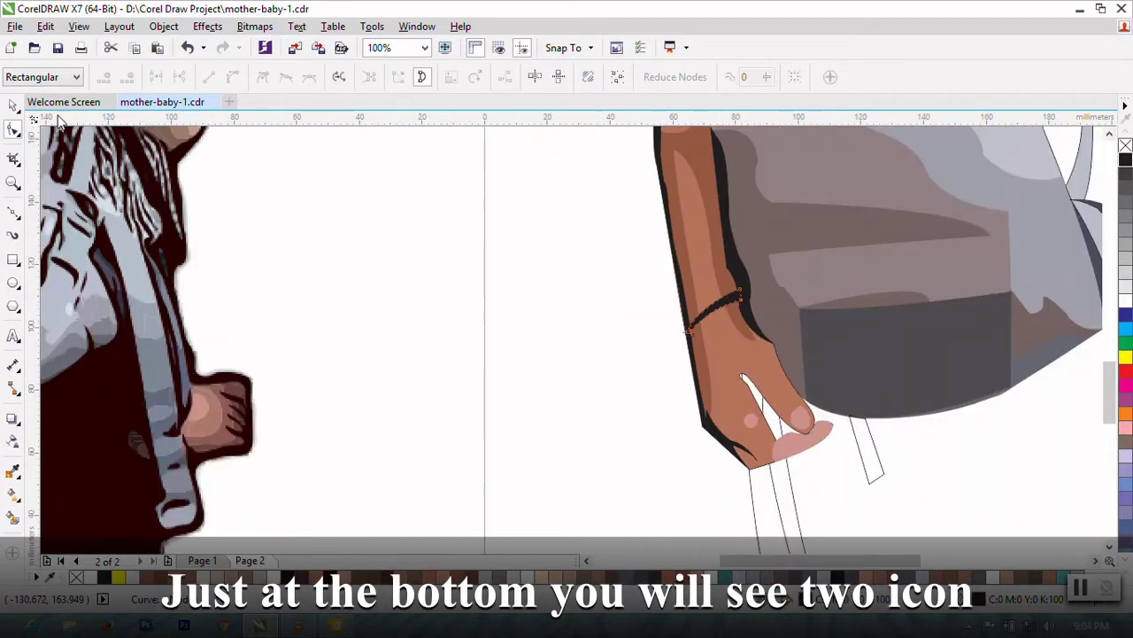
key("space")
left_click(395, 314)
scroll(609, 414, "down", 1)
key("ctrl+s")
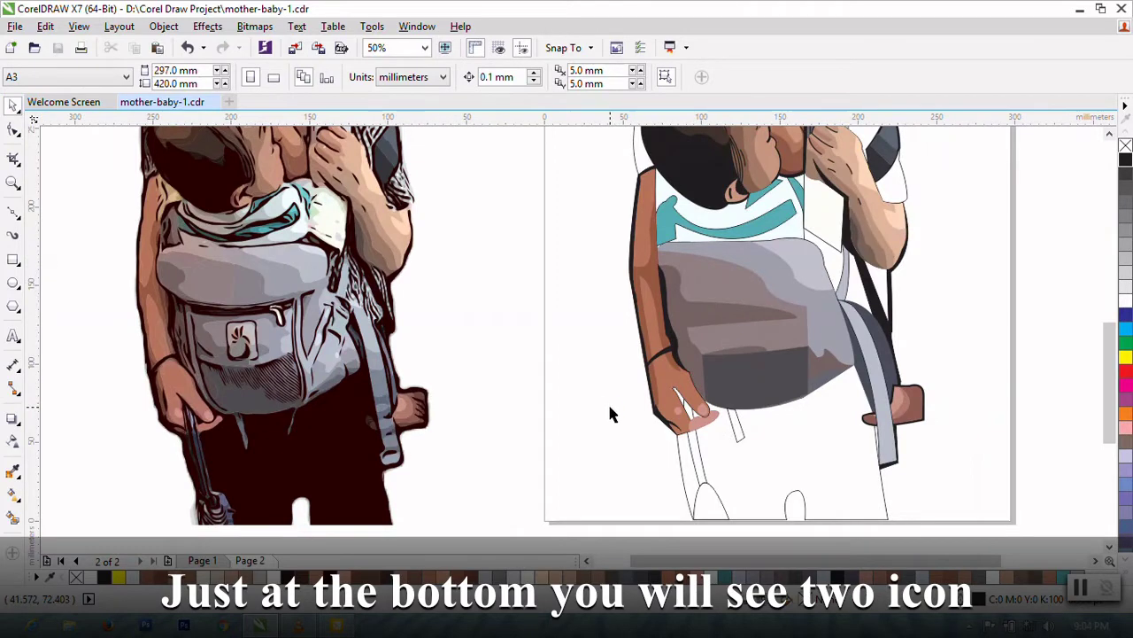
left_click(13, 213)
Step: Draw a contour curve along the hand's edge and give it a thicker outline width
scroll(670, 405, "up", 3)
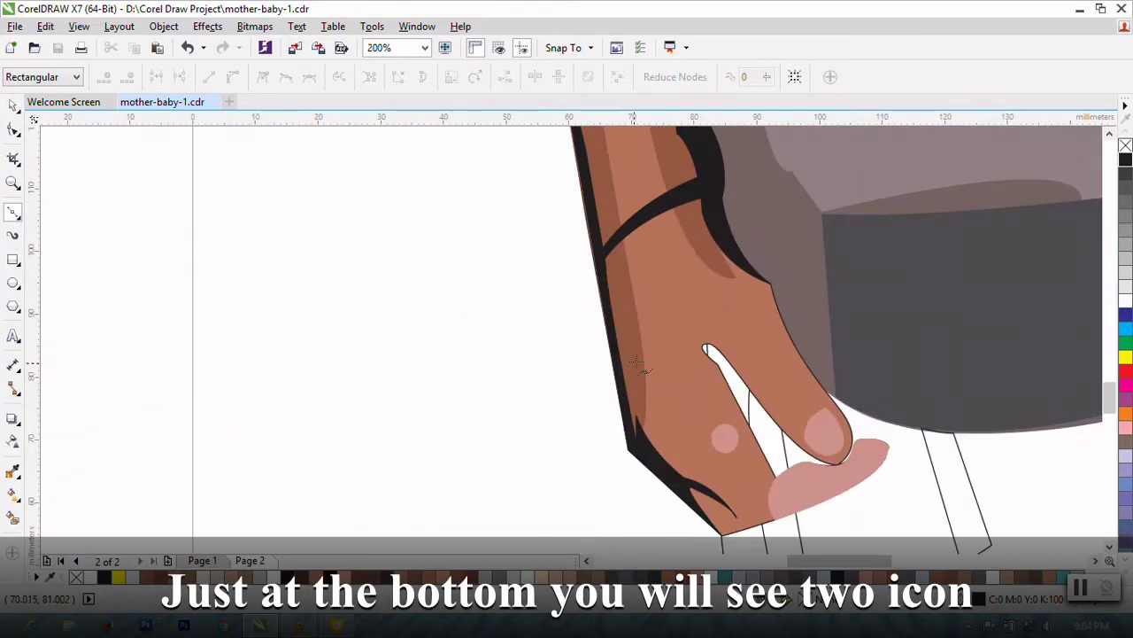
left_click_drag(651, 415, 662, 431)
left_click(13, 104)
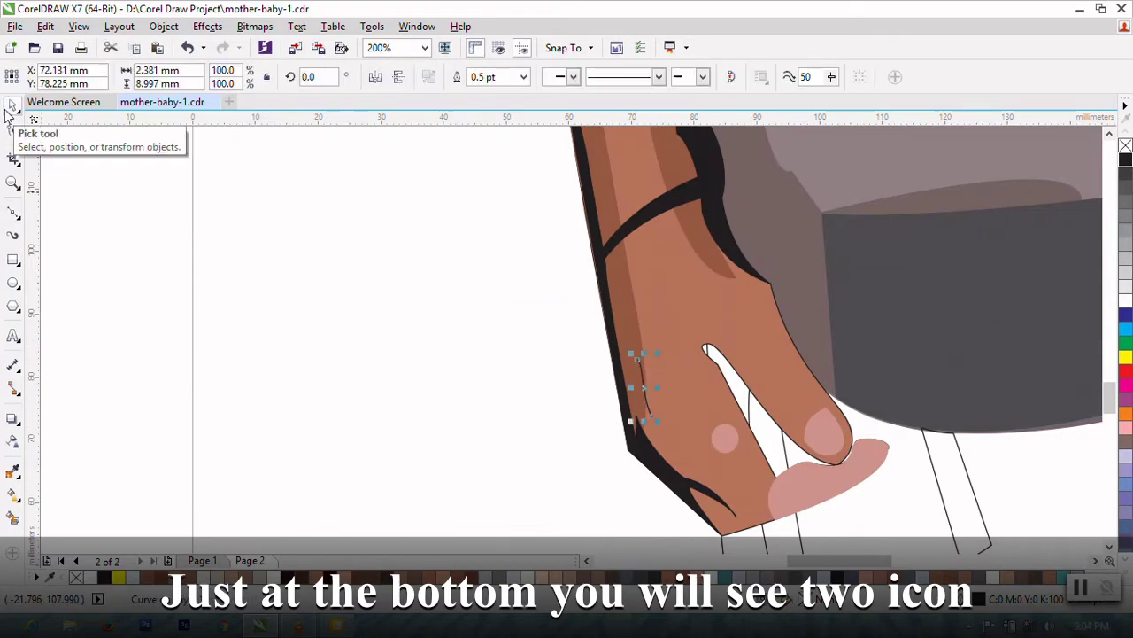
left_click(523, 77)
left_click(493, 192)
scroll(618, 312, "down", 2)
left_click(583, 396)
scroll(583, 396, "down", 1)
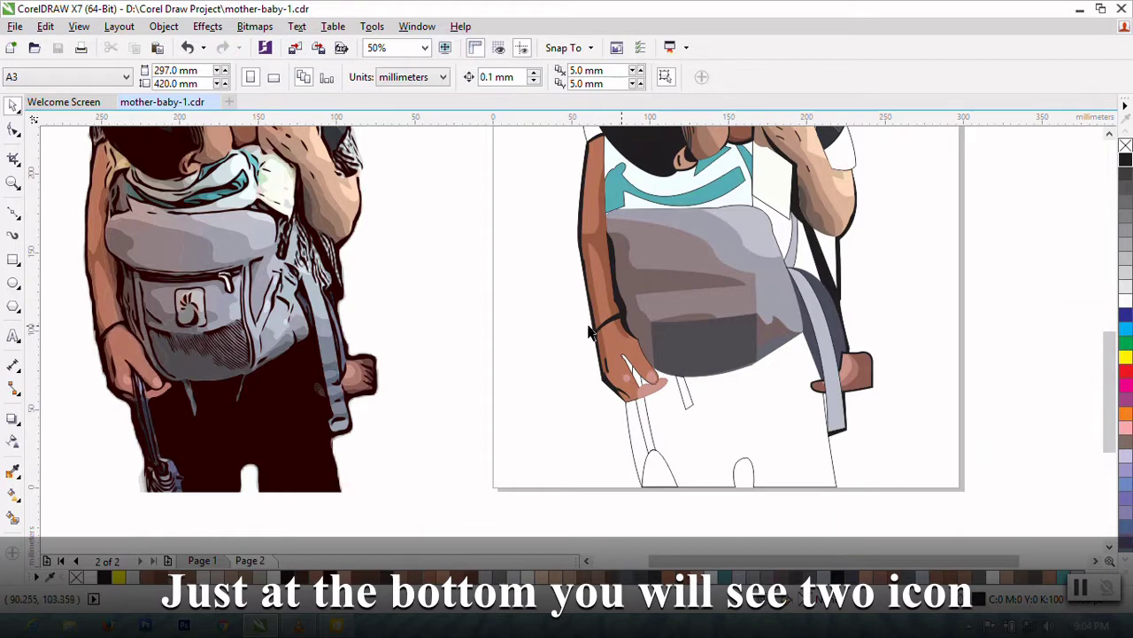
Step: Draw a thicker-outlined curve along the finger where it meets the bag
left_click(13, 212)
scroll(699, 360, "up", 2)
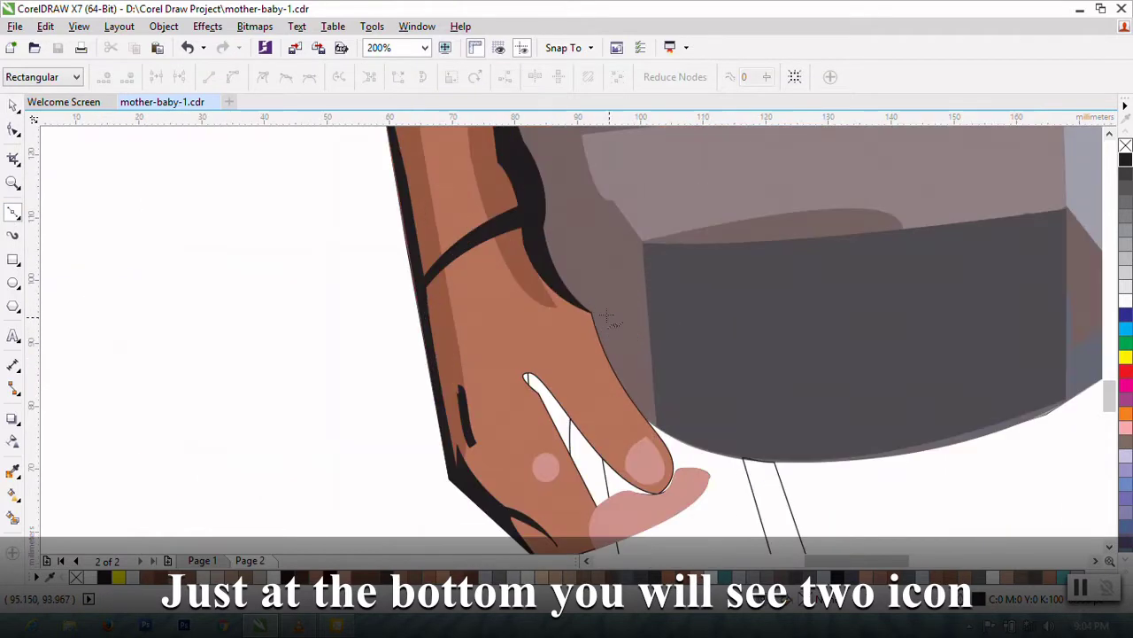
left_click_drag(653, 425, 691, 452)
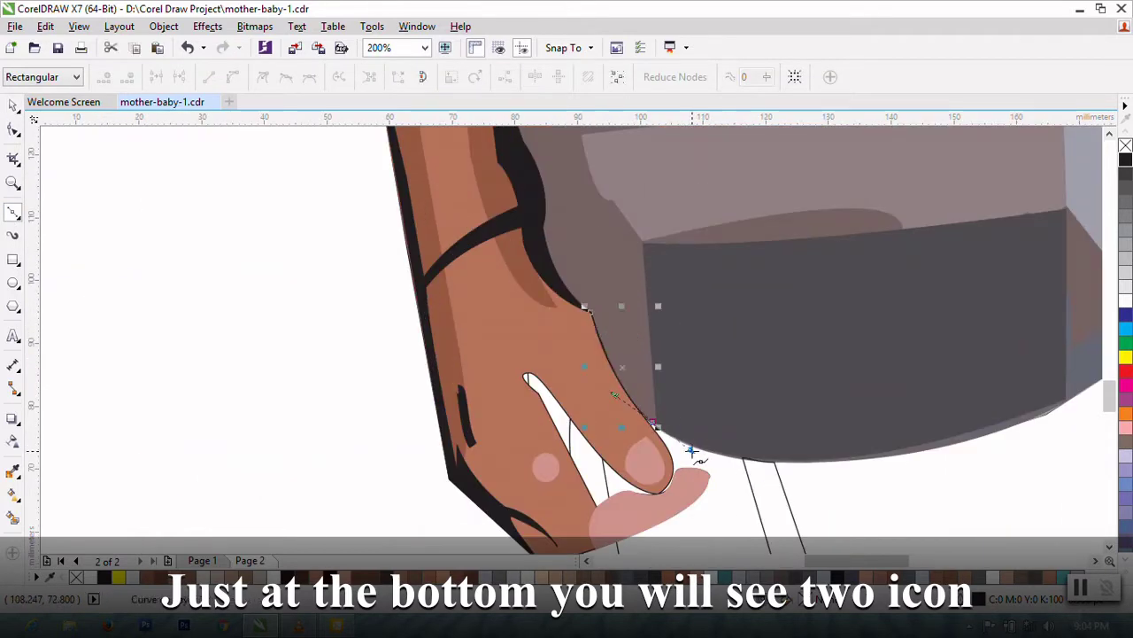
left_click(523, 77)
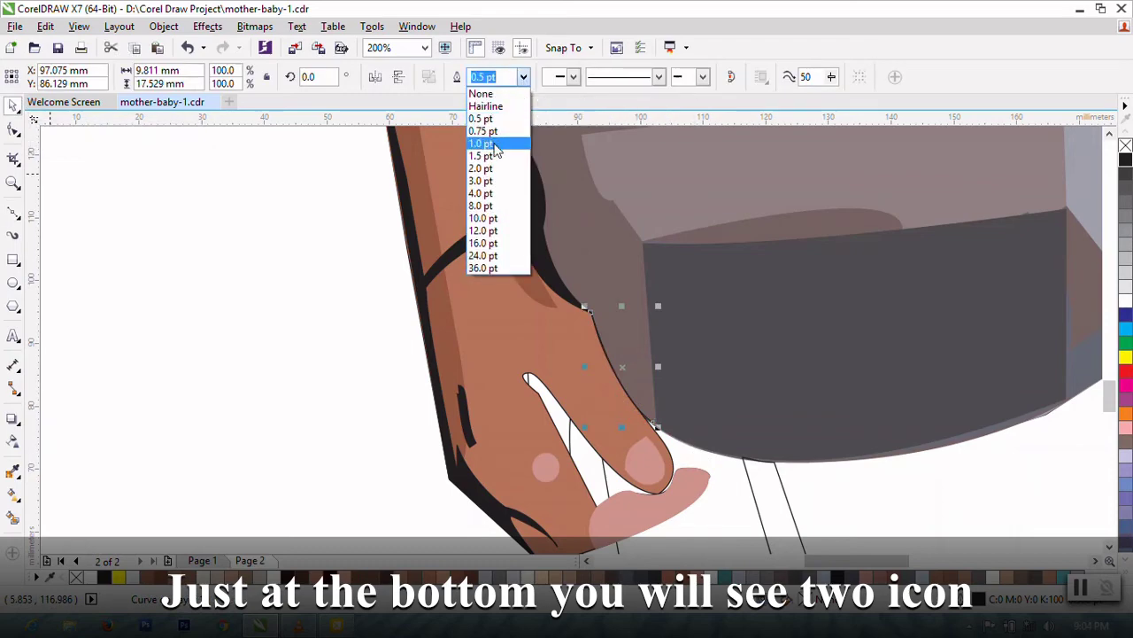
left_click(491, 193)
scroll(485, 383, "down", 1)
left_click(486, 375)
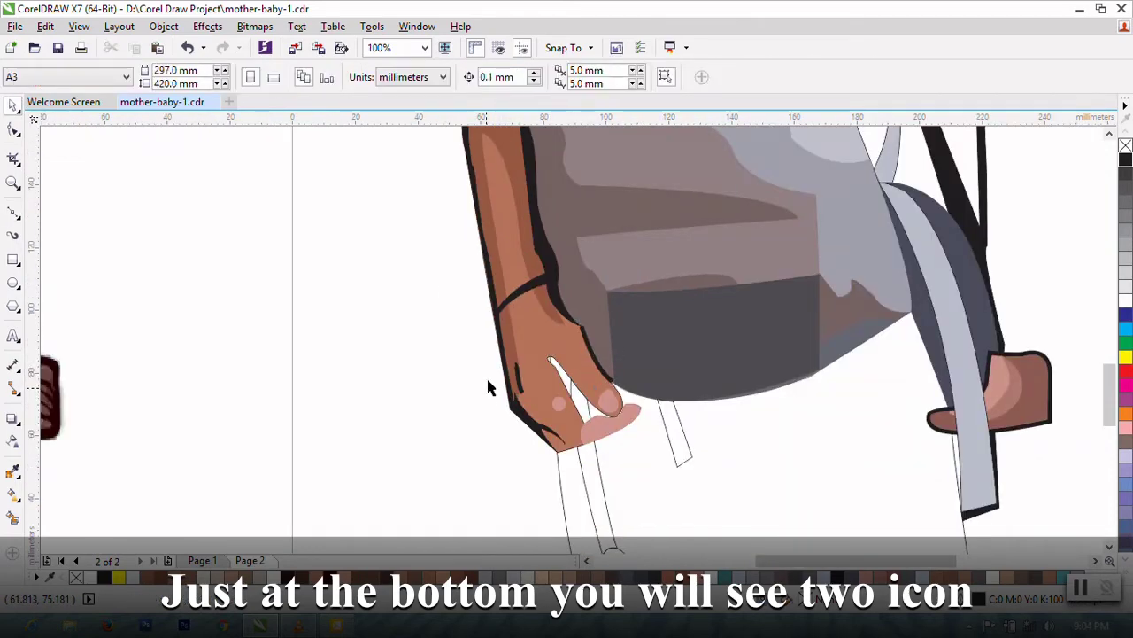
scroll(486, 376, "down", 1)
left_click(12, 472)
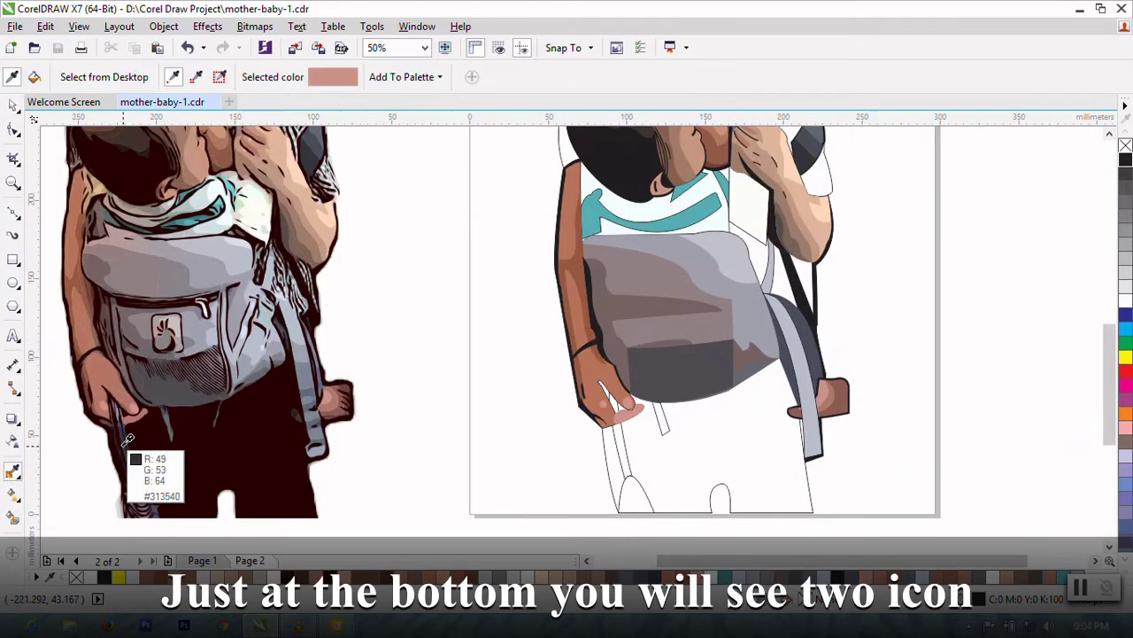
Step: Sample the dark strap colour from the photo and apply it to the strap under the hand
left_click(133, 451)
scroll(648, 506, "up", 1)
scroll(637, 404, "down", 1)
scroll(637, 404, "down", 1)
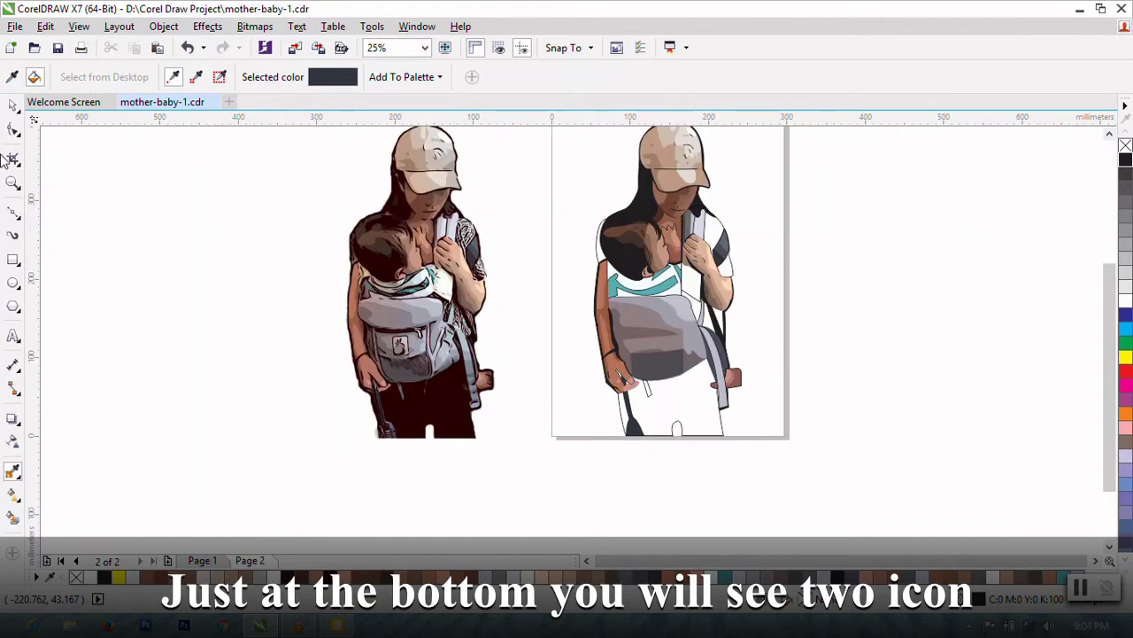
scroll(390, 354, "up", 1)
scroll(405, 442, "down", 1)
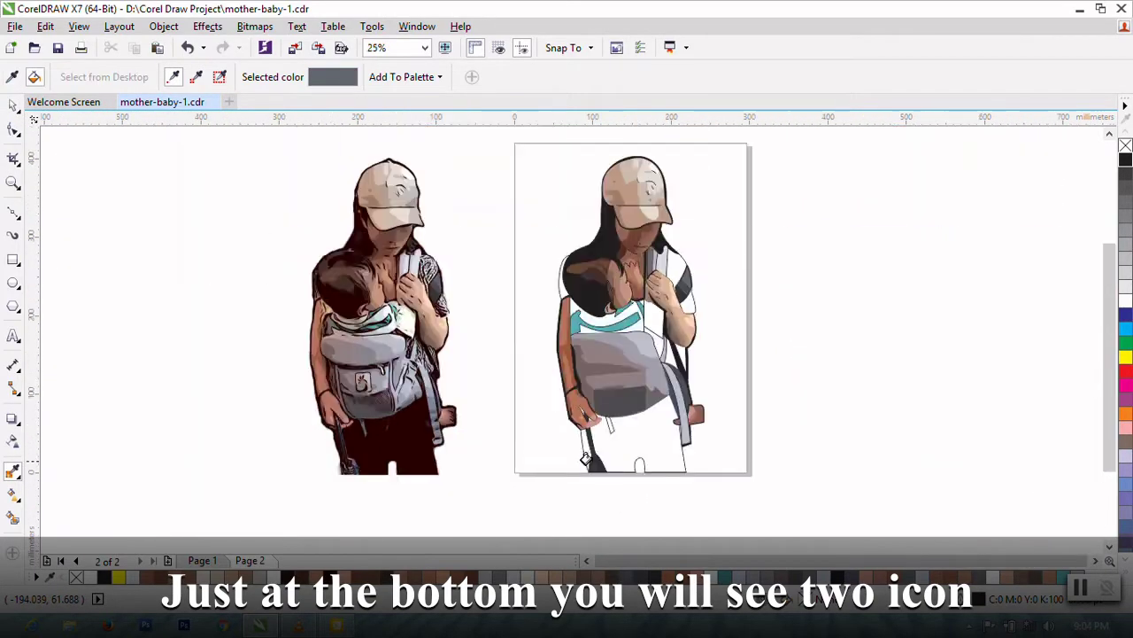
scroll(592, 387, "up", 2)
scroll(603, 382, "down", 1)
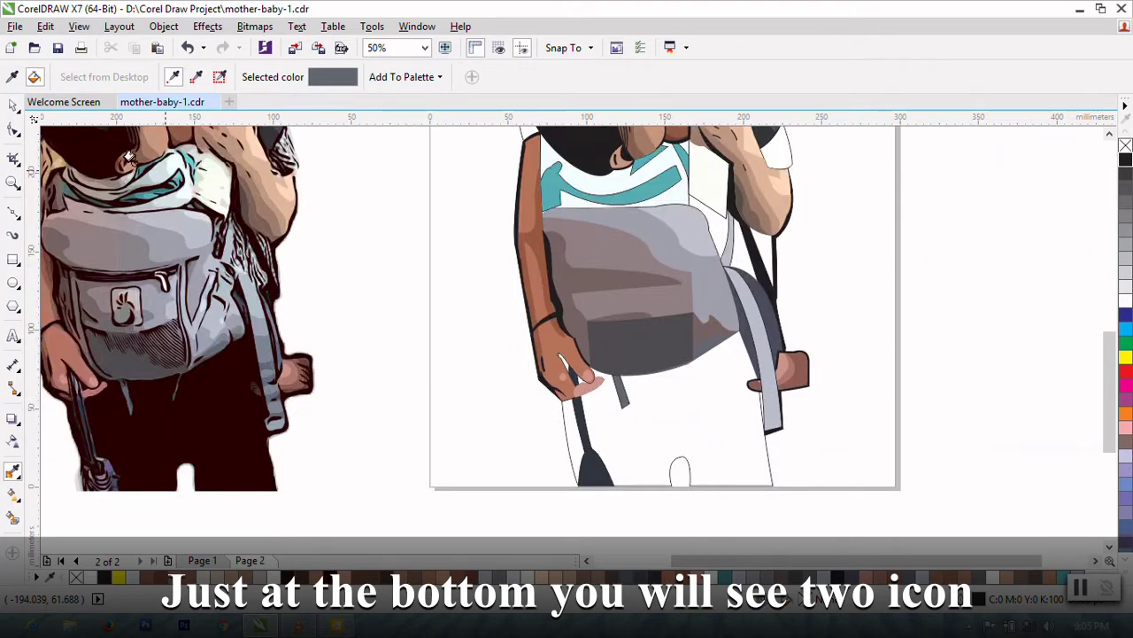
key("space")
left_click(571, 409)
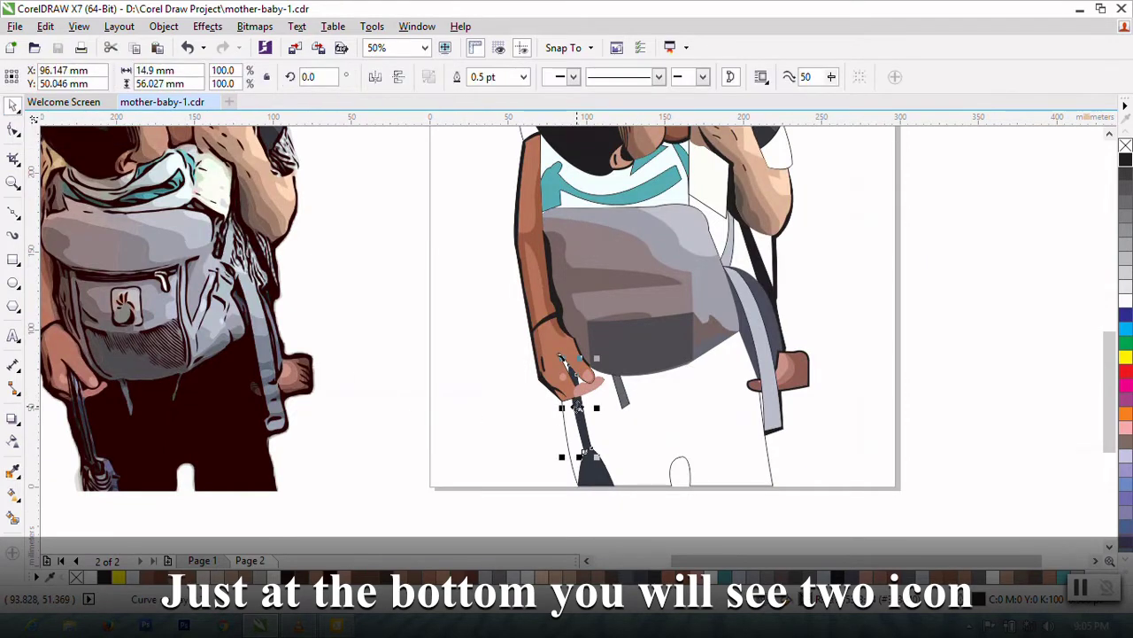
Step: Fill the trousers with dark brown #260000 sampled from the photo, then save
left_click(12, 471)
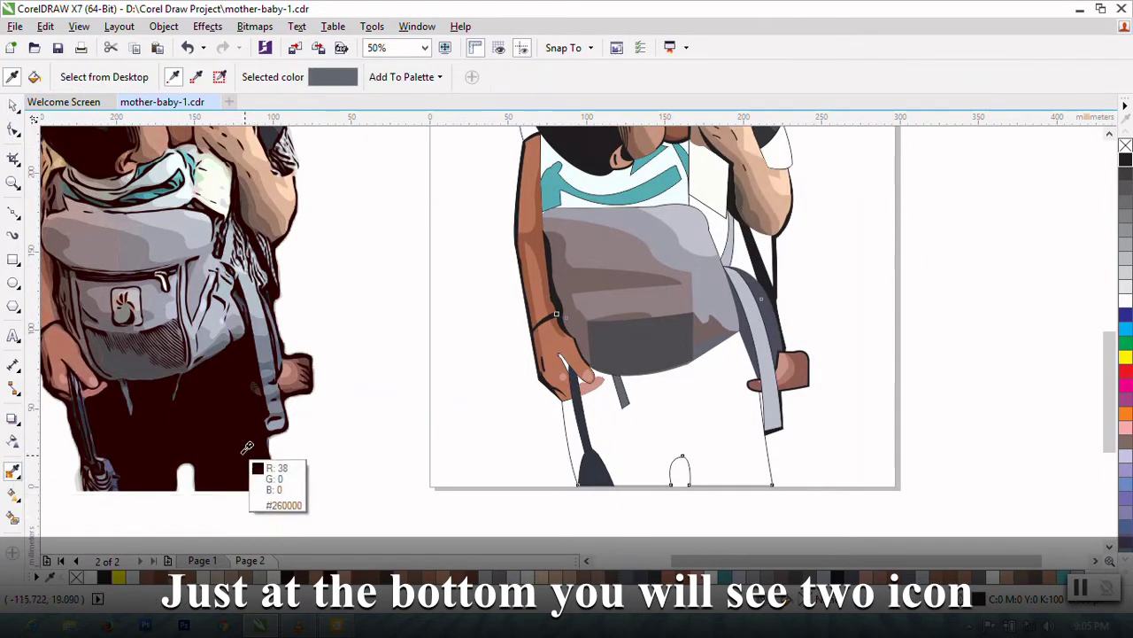
left_click(252, 463)
left_click(689, 410)
scroll(725, 494, "down", 2)
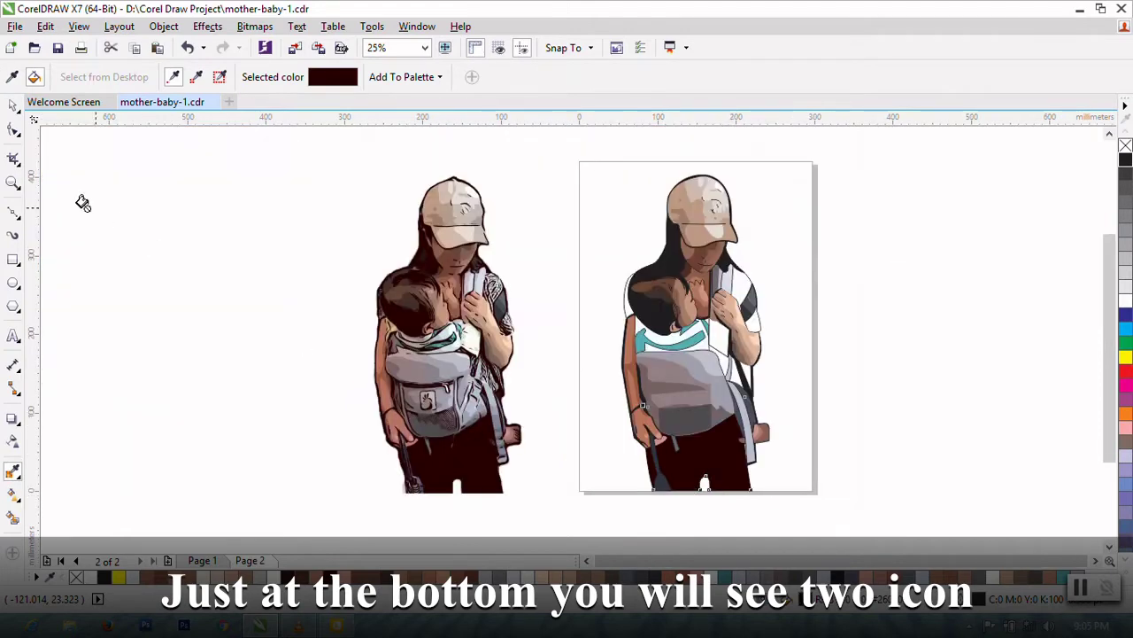
left_click(12, 106)
key("ctrl+s")
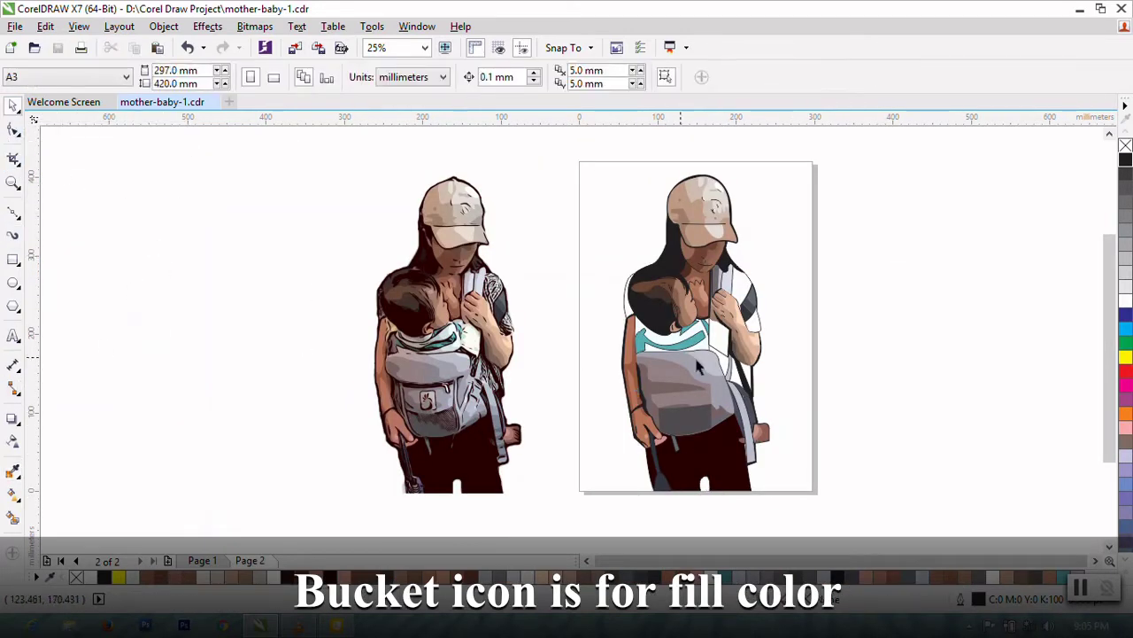
Step: Convert the figure's upper-body shape to a bitmap
left_click(761, 335)
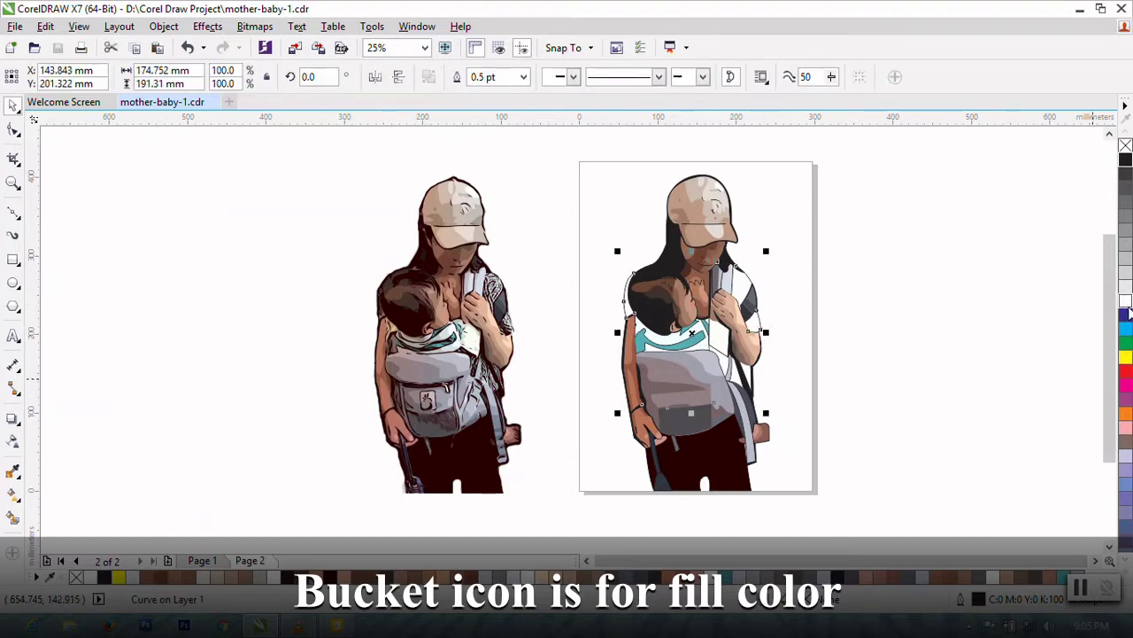
left_click(255, 25)
left_click(304, 43)
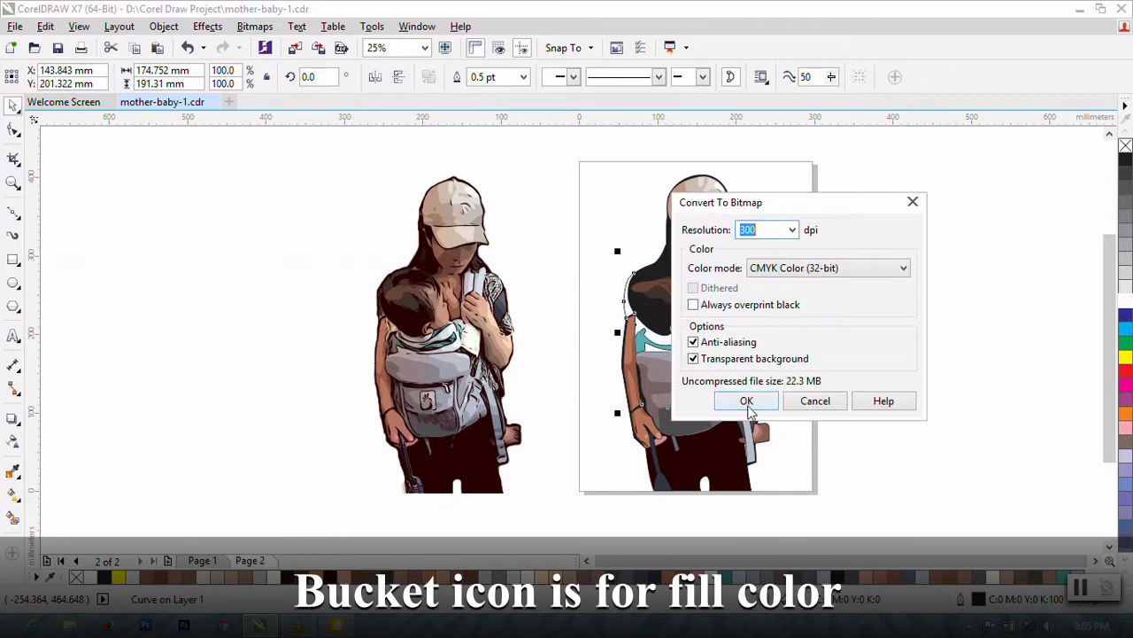
left_click(746, 400)
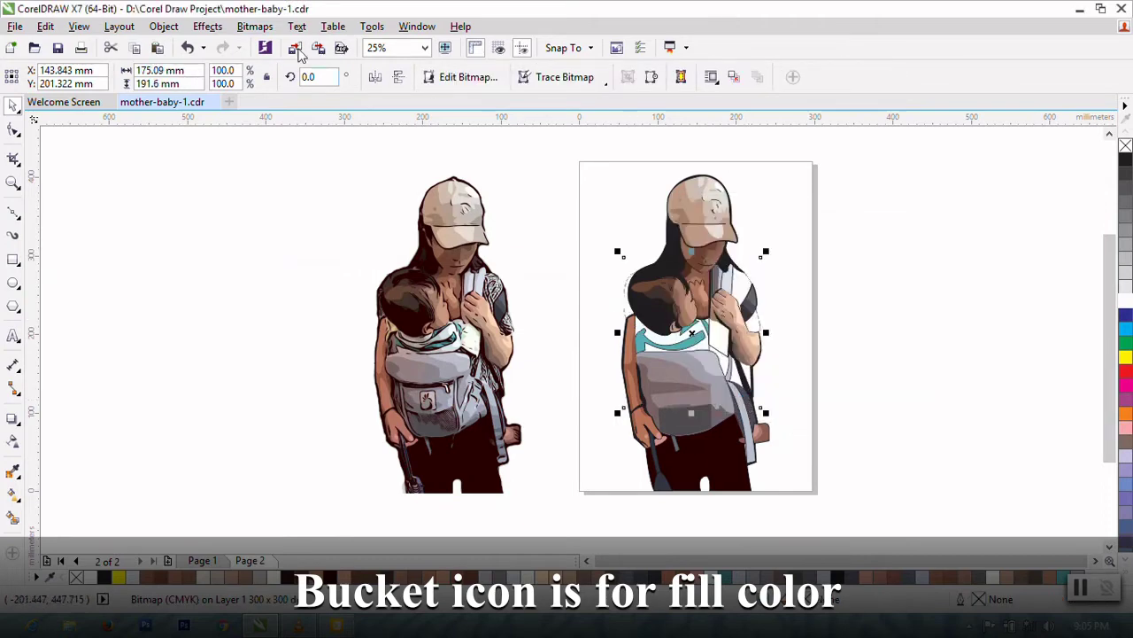
Step: Apply the Creative Crafts effect with Ceramic Tile style at size 16 to the bitmap
left_click(254, 26)
mouse_move(278, 457)
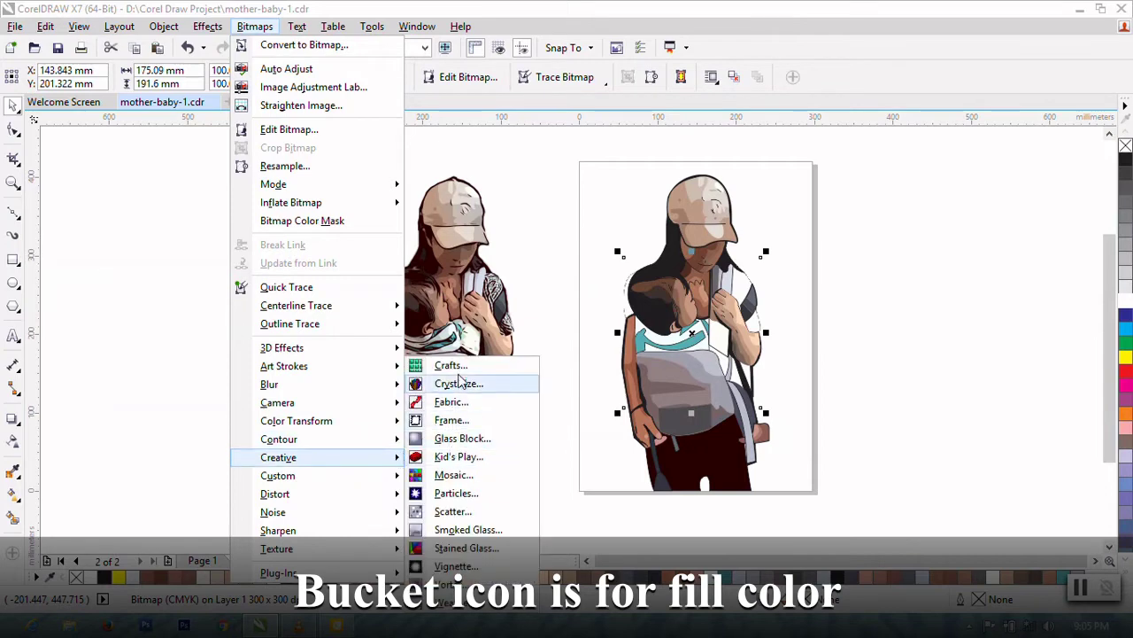
left_click(452, 365)
left_click_drag(501, 227, 708, 17)
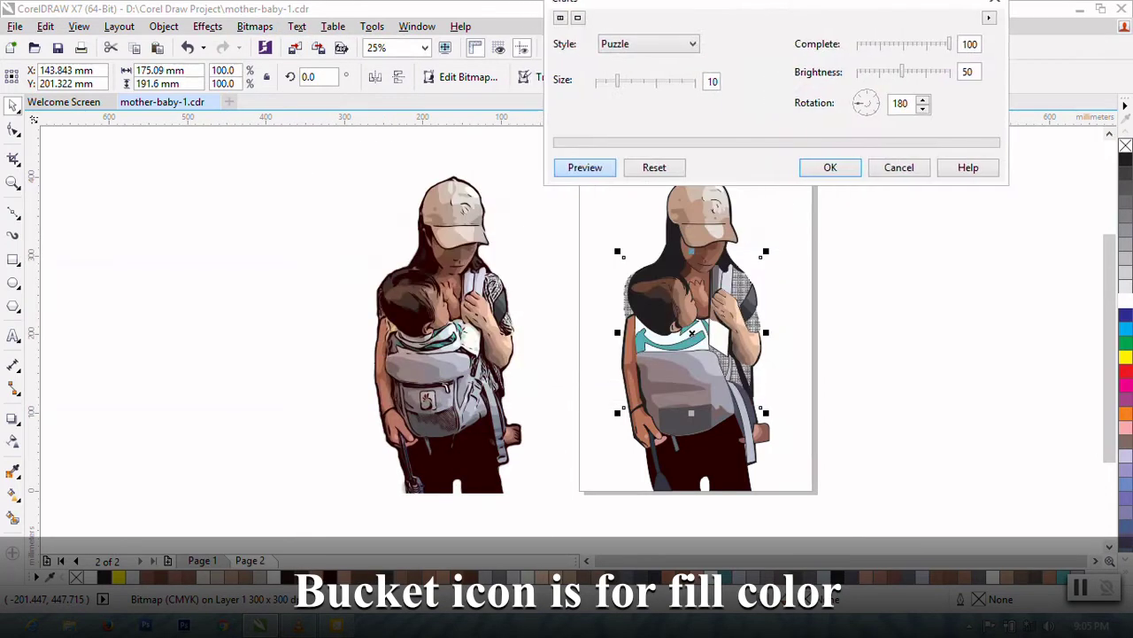
left_click(690, 58)
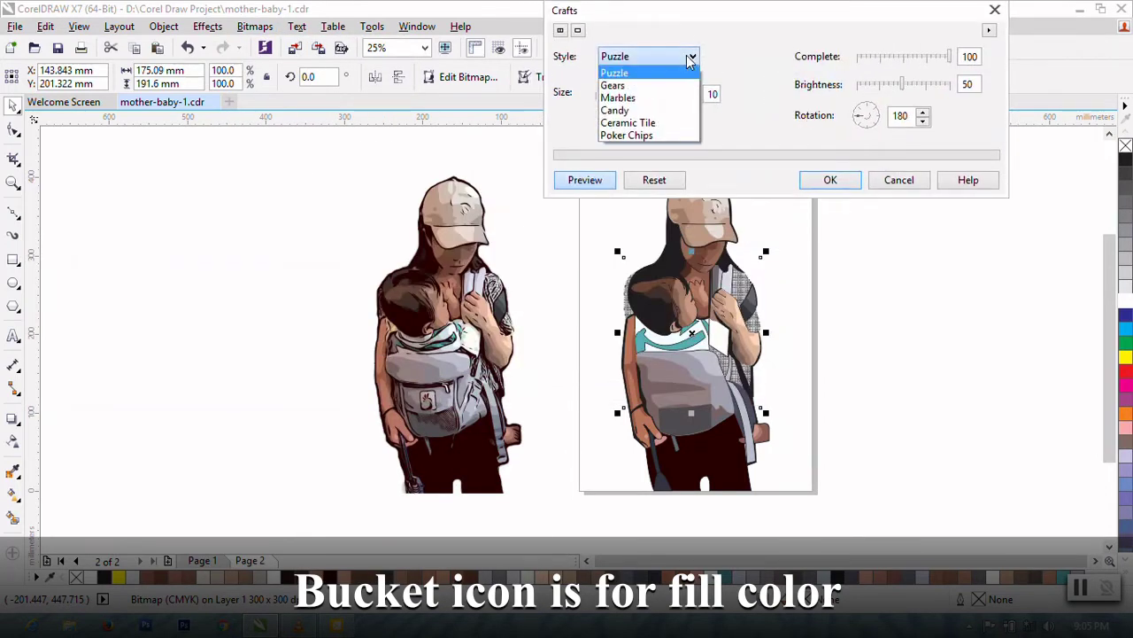
left_click(661, 118)
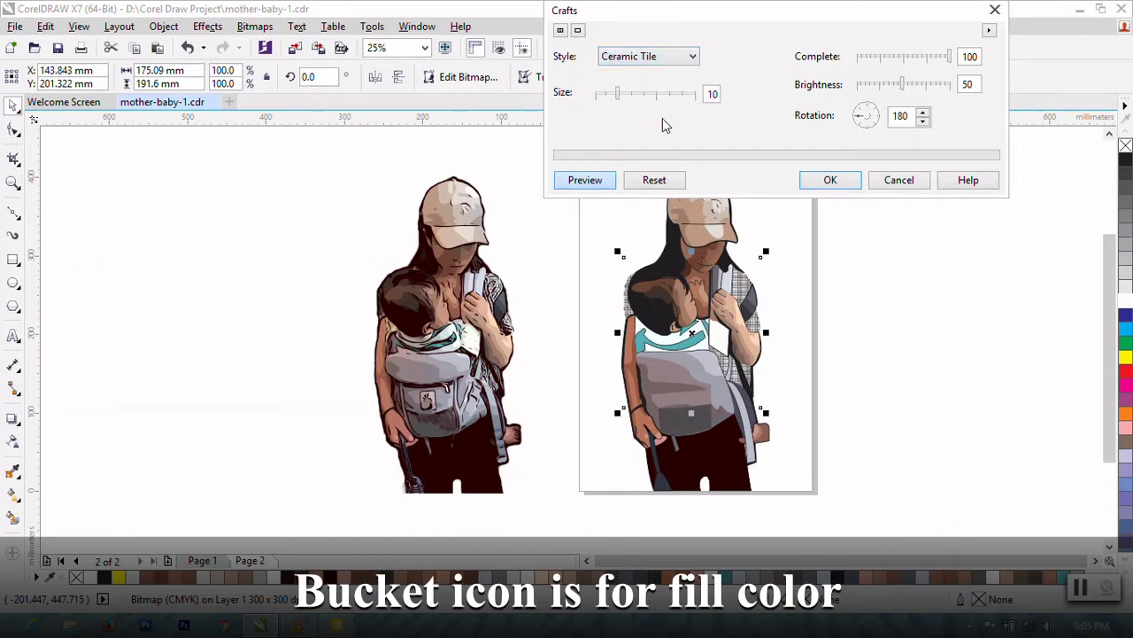
left_click(634, 96)
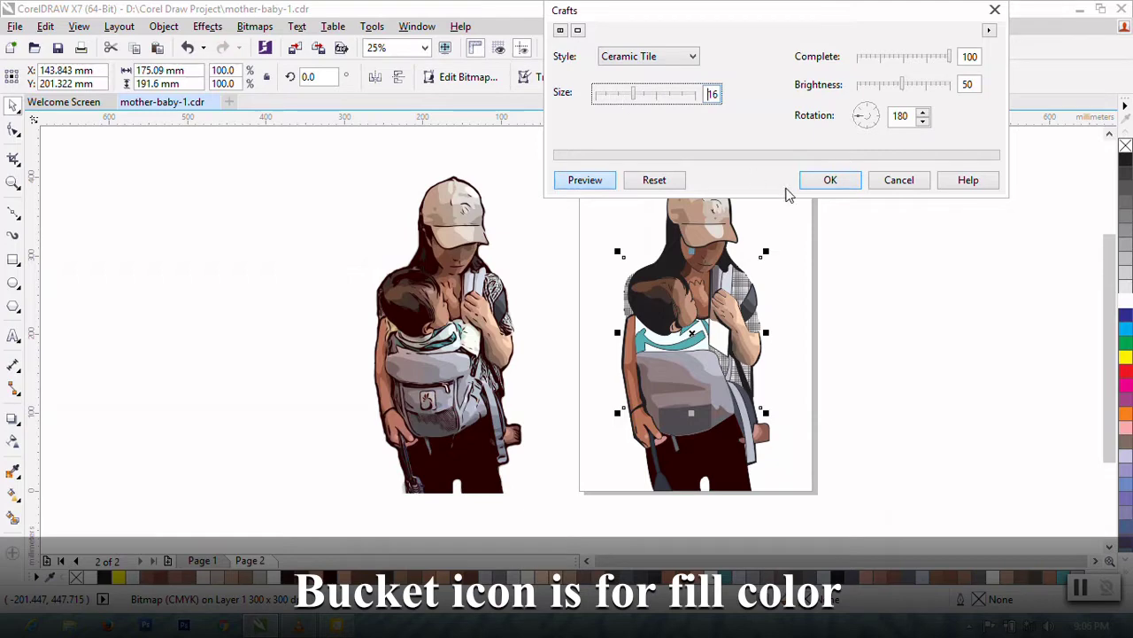
left_click(832, 180)
Step: Apply the Tissue Collage fabric effect to the sleeve bitmap at size 50
left_click(266, 26)
mouse_move(296, 305)
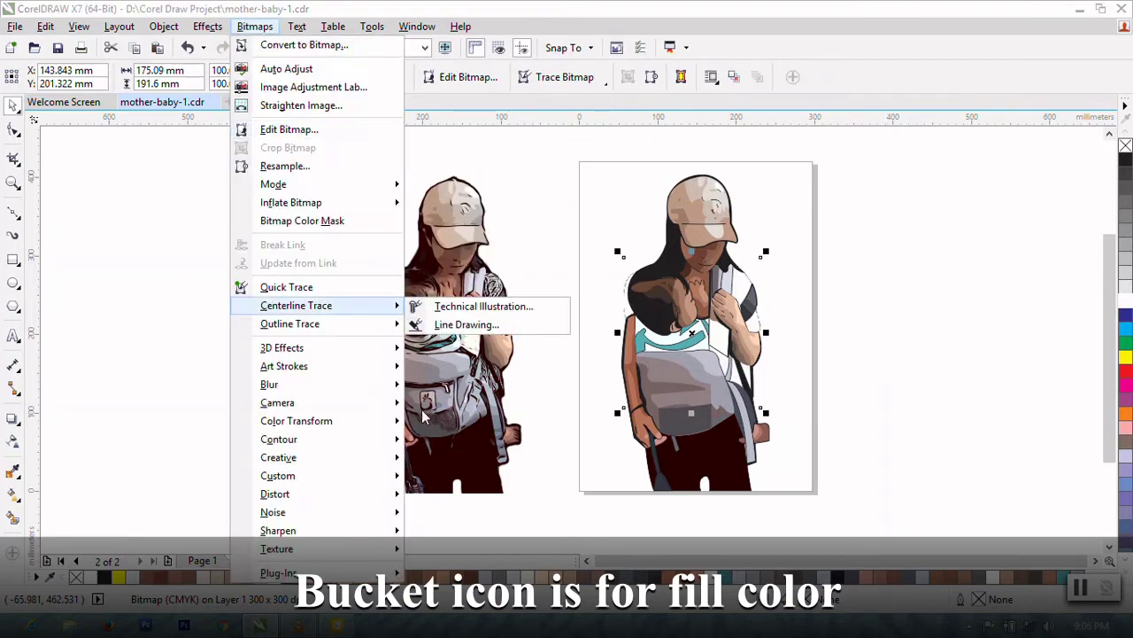
left_click(451, 401)
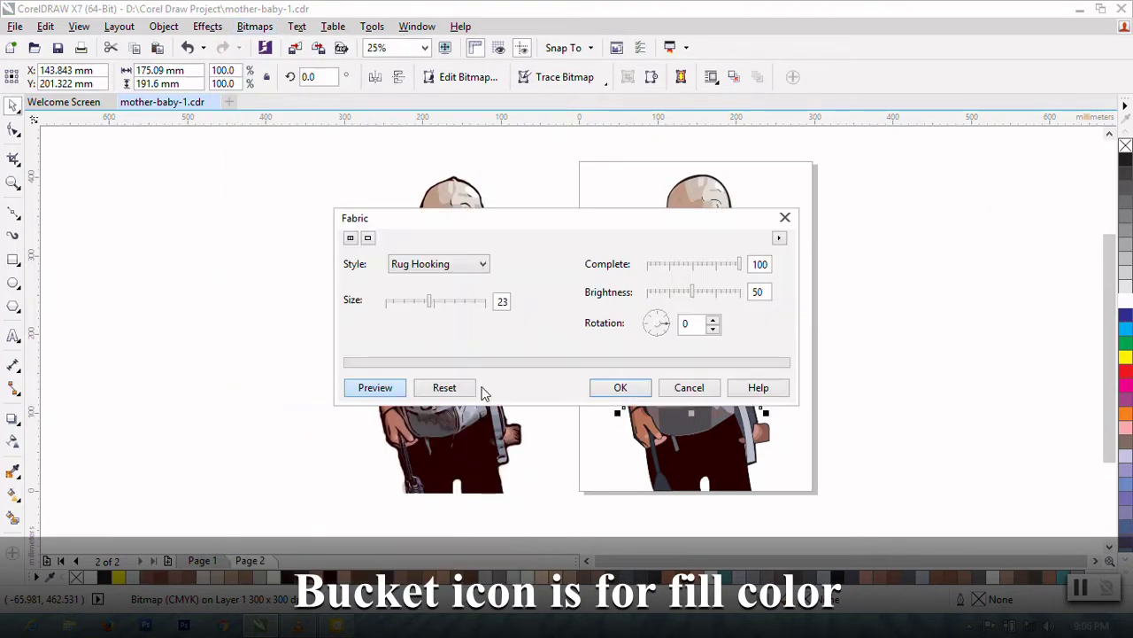
left_click(483, 264)
left_click(441, 343)
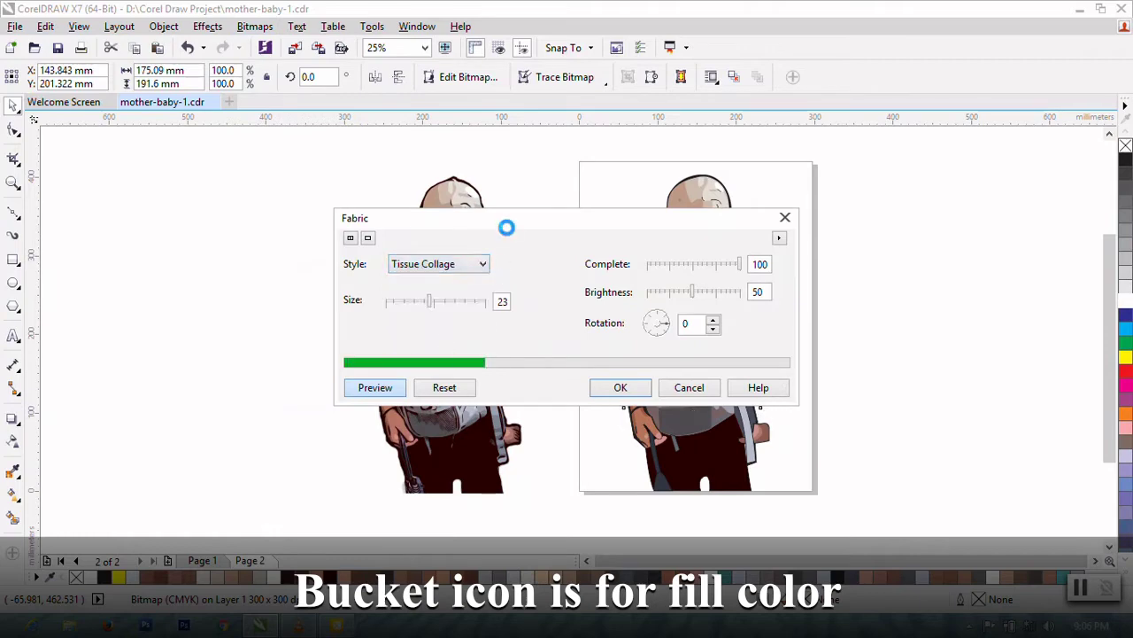
left_click_drag(506, 222, 704, 13)
left_click_drag(677, 97, 596, 102)
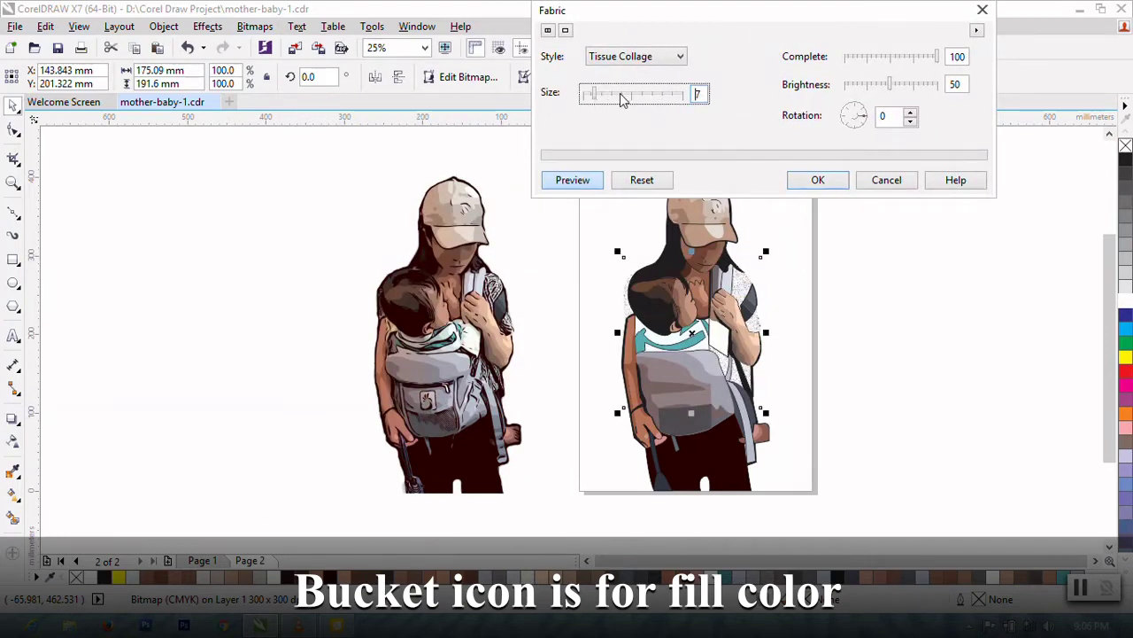
left_click(623, 96)
left_click(688, 95)
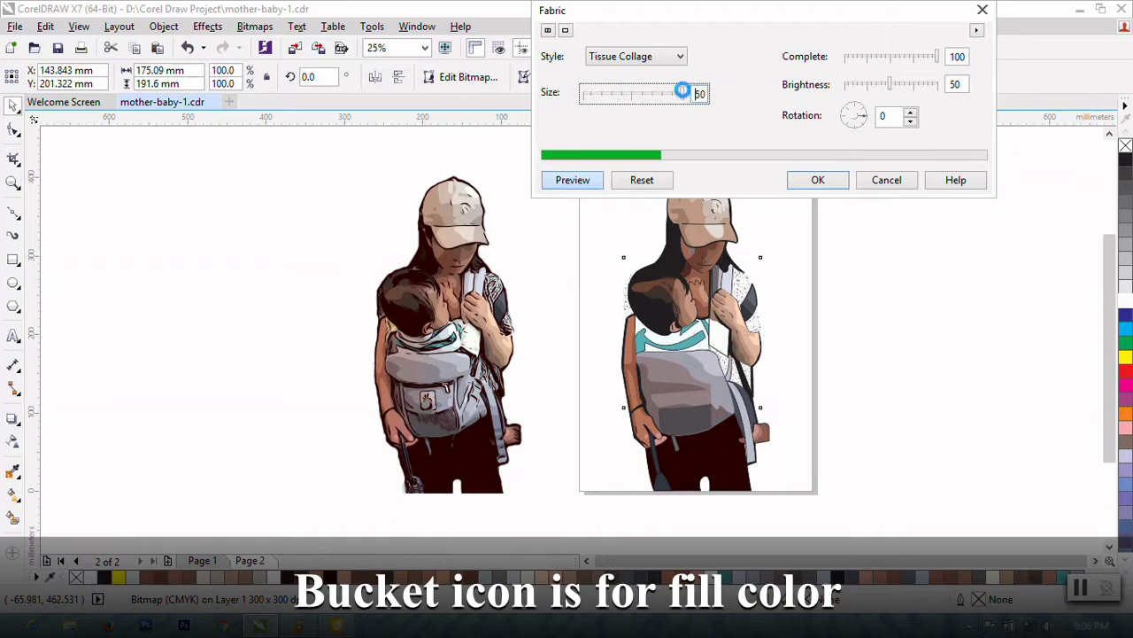
left_click(872, 182)
Step: Add the Marbles crafts effect to the sleeve bitmap, then deselect it
left_click(254, 27)
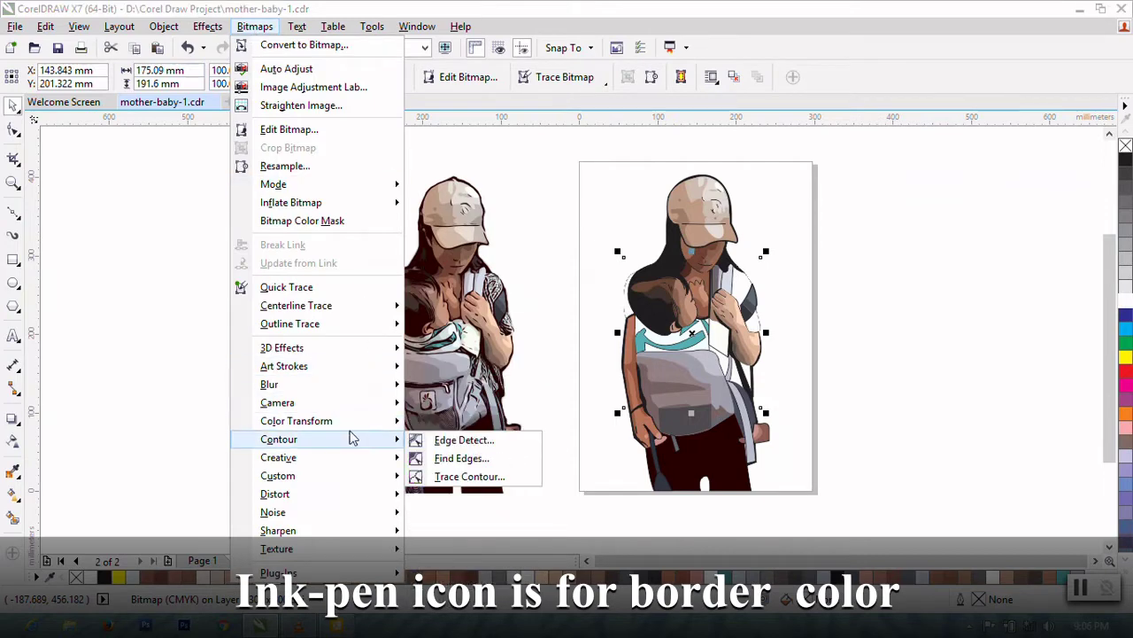
left_click(456, 363)
left_click(483, 263)
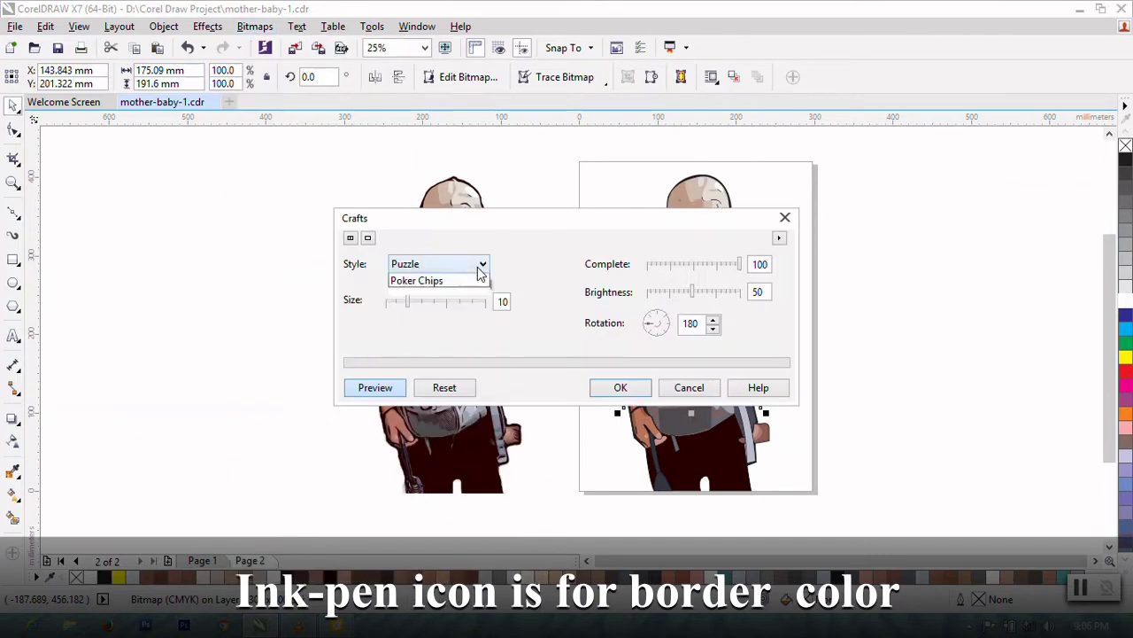
left_click(476, 256)
left_click_drag(511, 217, 533, 7)
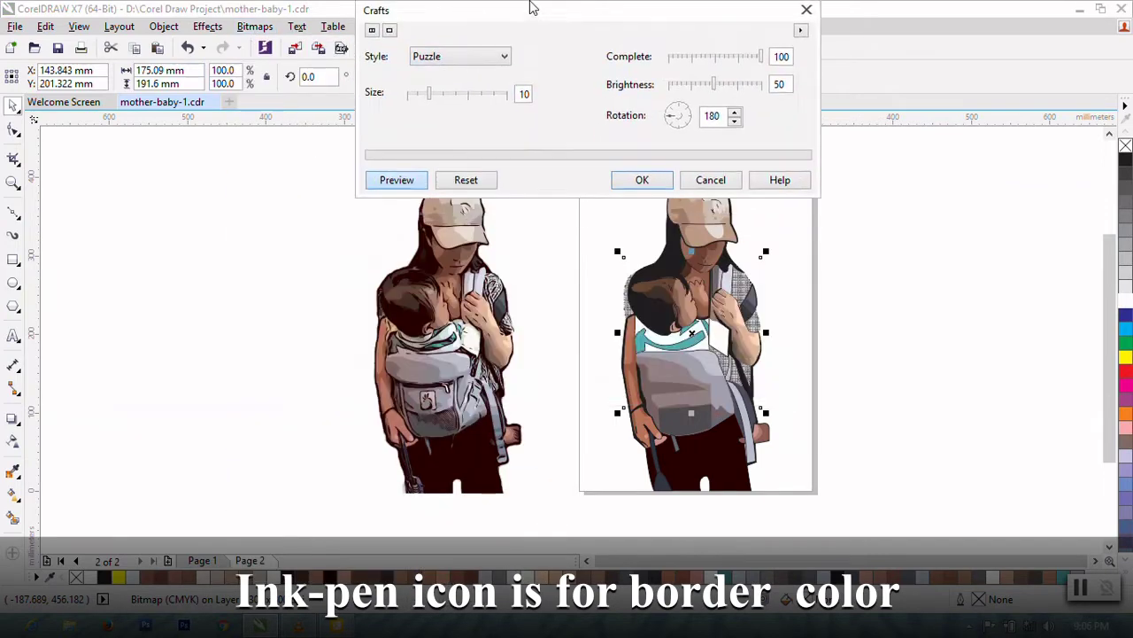
left_click(447, 61)
left_click(447, 93)
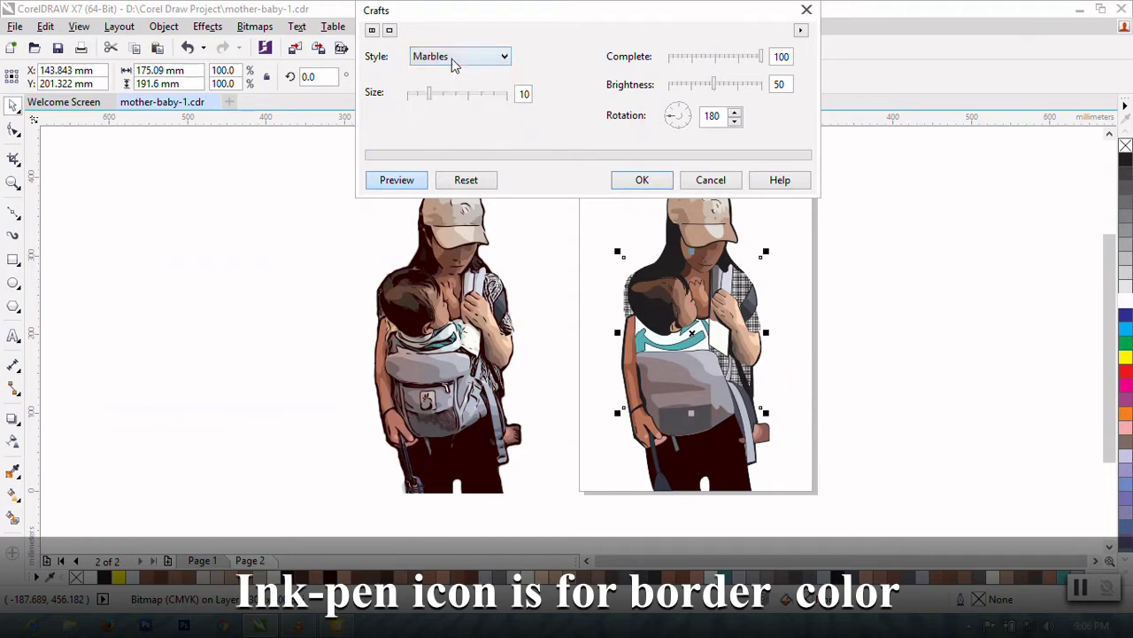
left_click(642, 180)
left_click(832, 343)
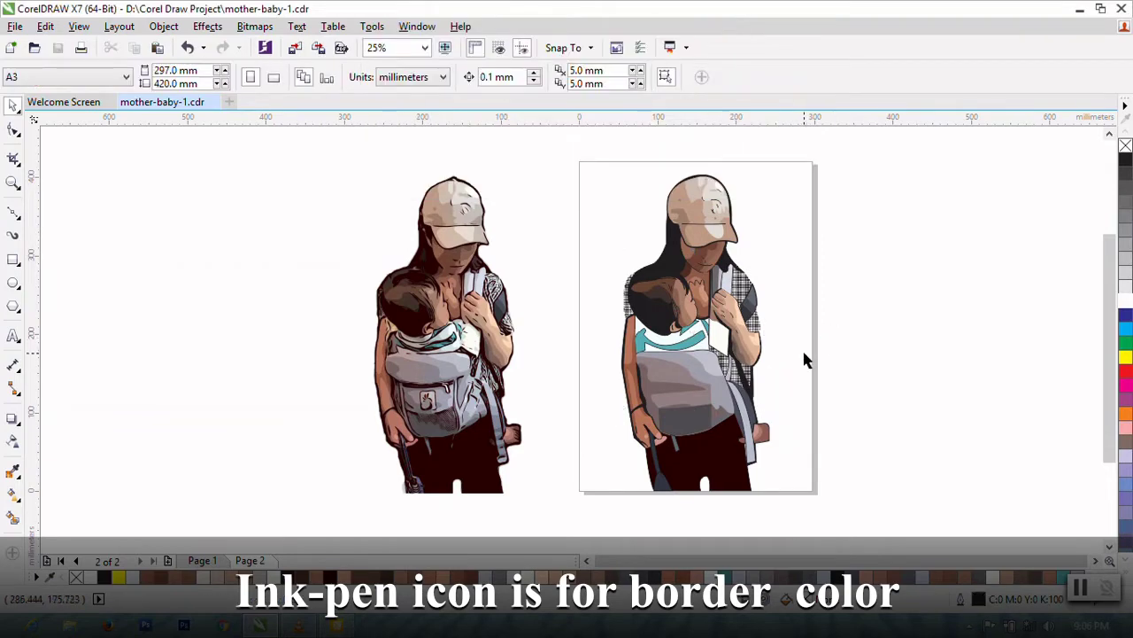
Step: Draw a Bezier curve along the left sleeve edge with a 4.0 pt outline
left_click(13, 212)
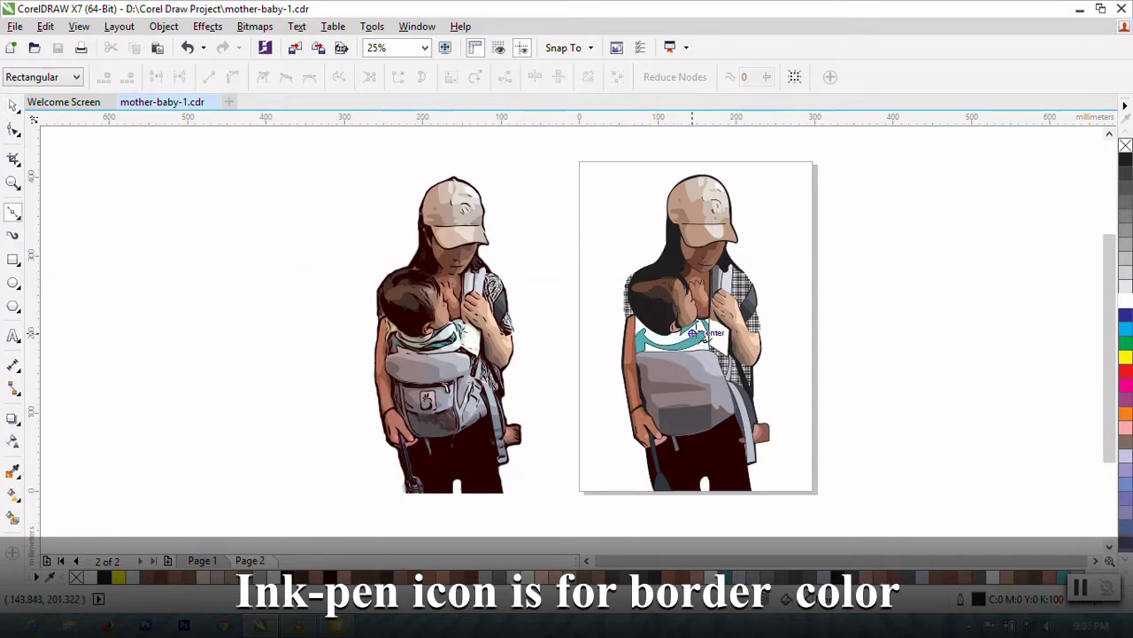
scroll(665, 292, "up", 3)
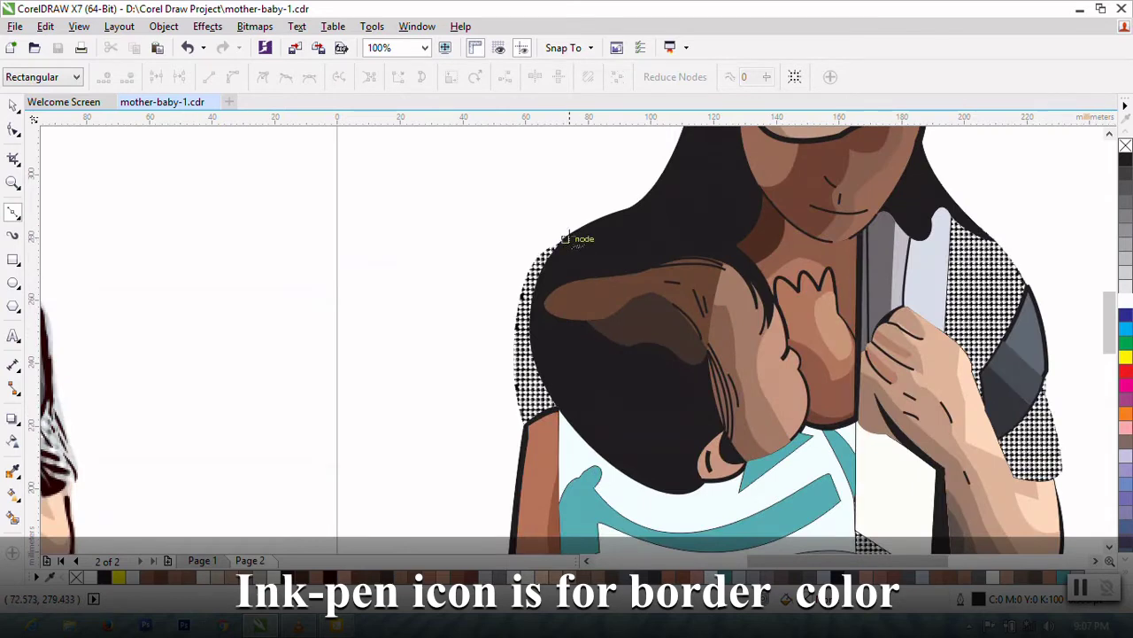
mouse_move(525, 422)
left_mouse_down()
mouse_move(550, 518)
mouse_move(563, 511)
left_mouse_up()
scroll(540, 478, "down", 3)
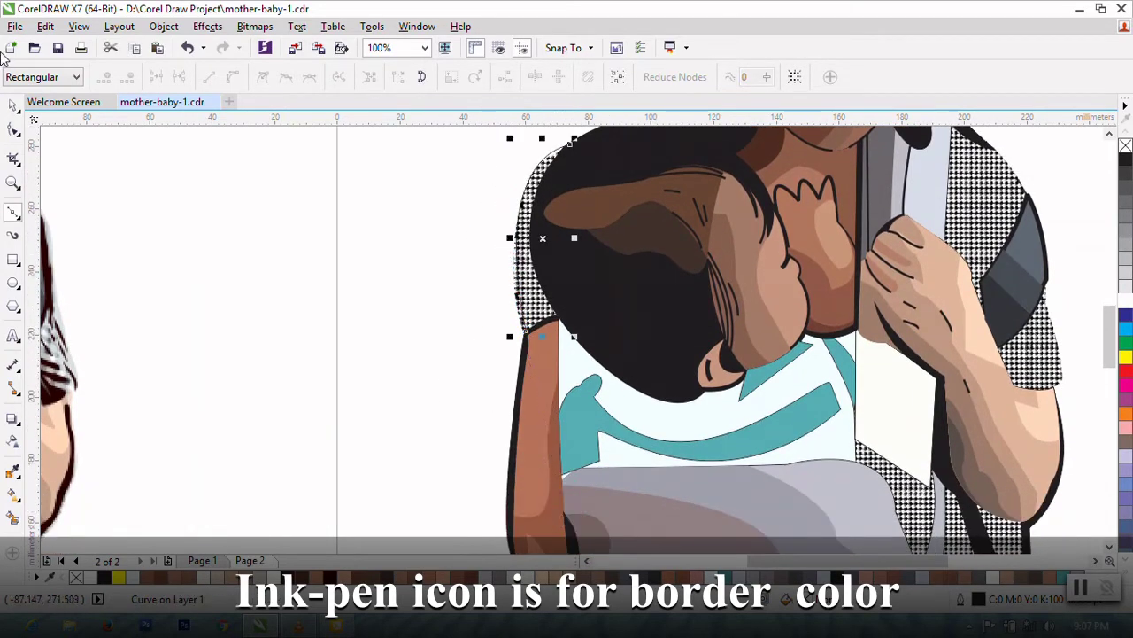
left_click(14, 104)
left_click(523, 77)
left_click(482, 199)
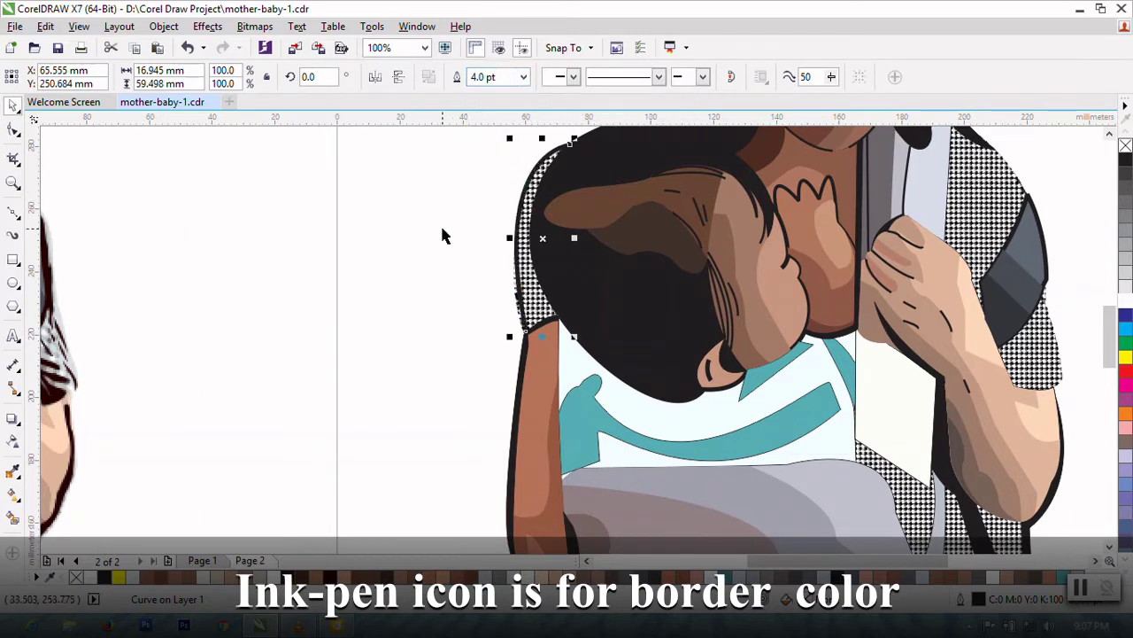
Step: Add a third node to the sleeve curve and bend it to hug the sleeve edge
key("F10")
scroll(584, 378, "up", 2)
scroll(583, 378, "down", 2)
scroll(617, 392, "up", 1)
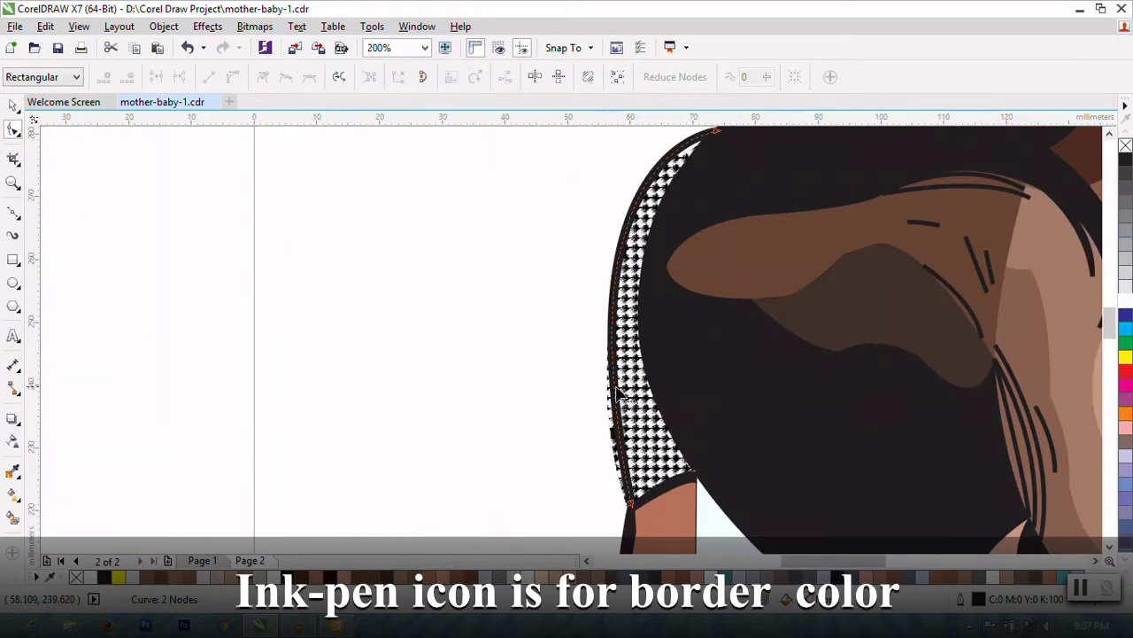
left_click(607, 429)
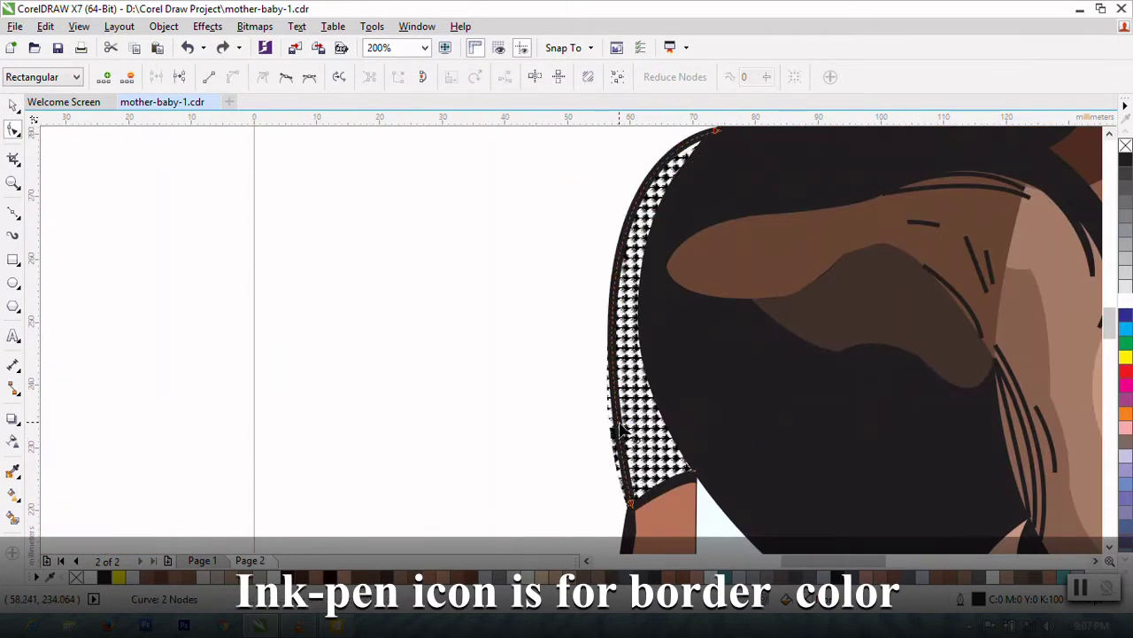
double_click(620, 431)
scroll(642, 451, "up", 1)
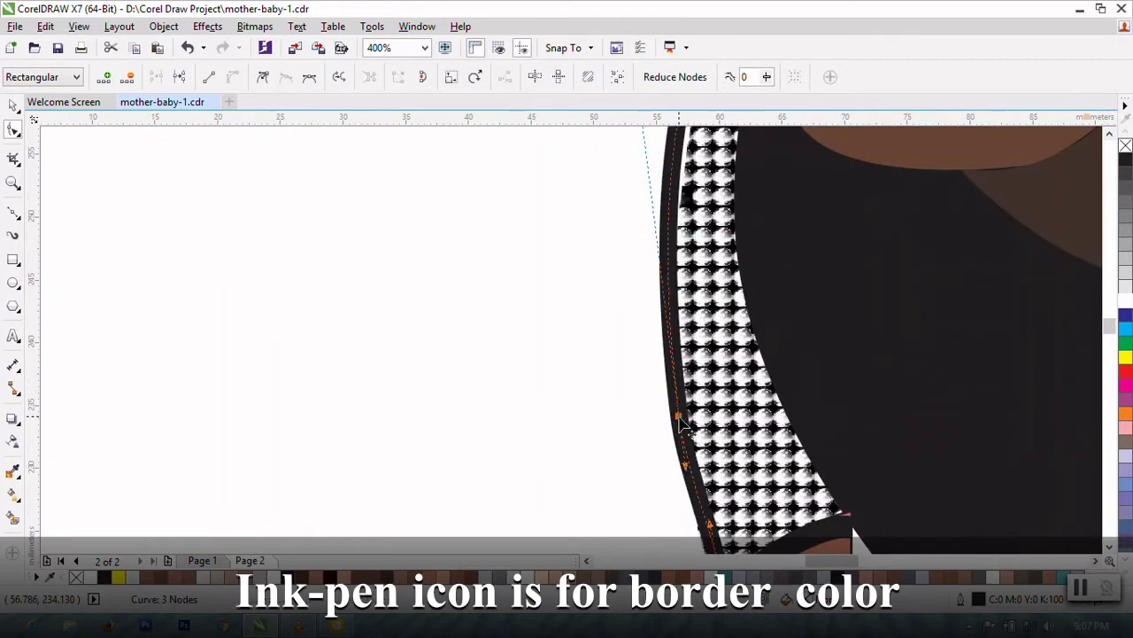
scroll(607, 392, "down", 1)
scroll(608, 235, "up", 1)
scroll(577, 295, "down", 1)
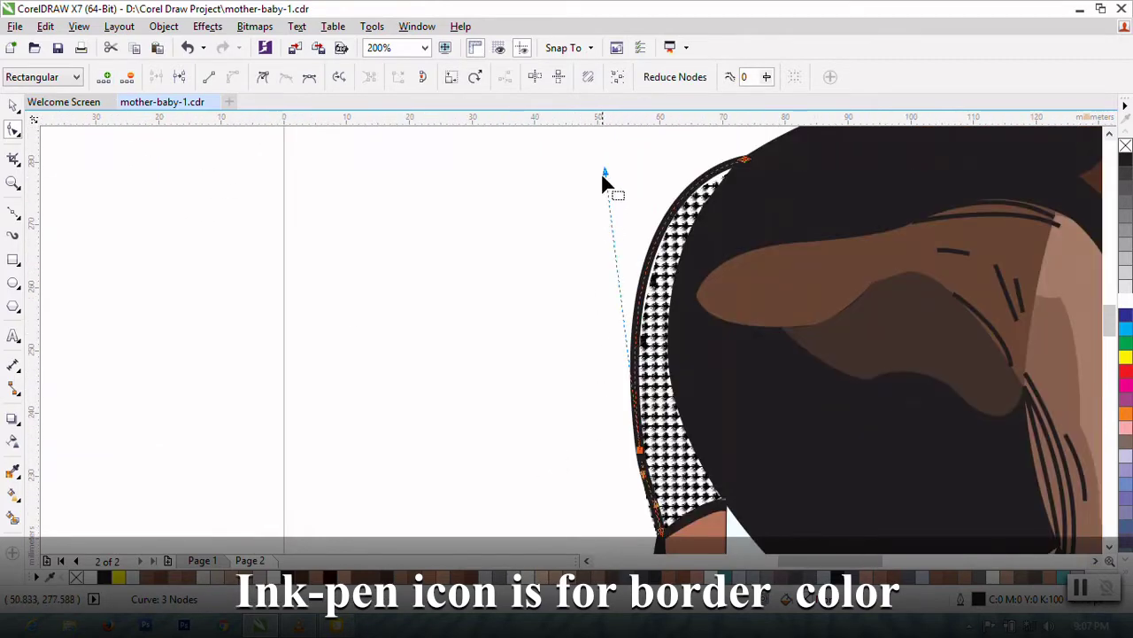
left_click_drag(603, 171, 615, 271)
left_click_drag(639, 450, 620, 167)
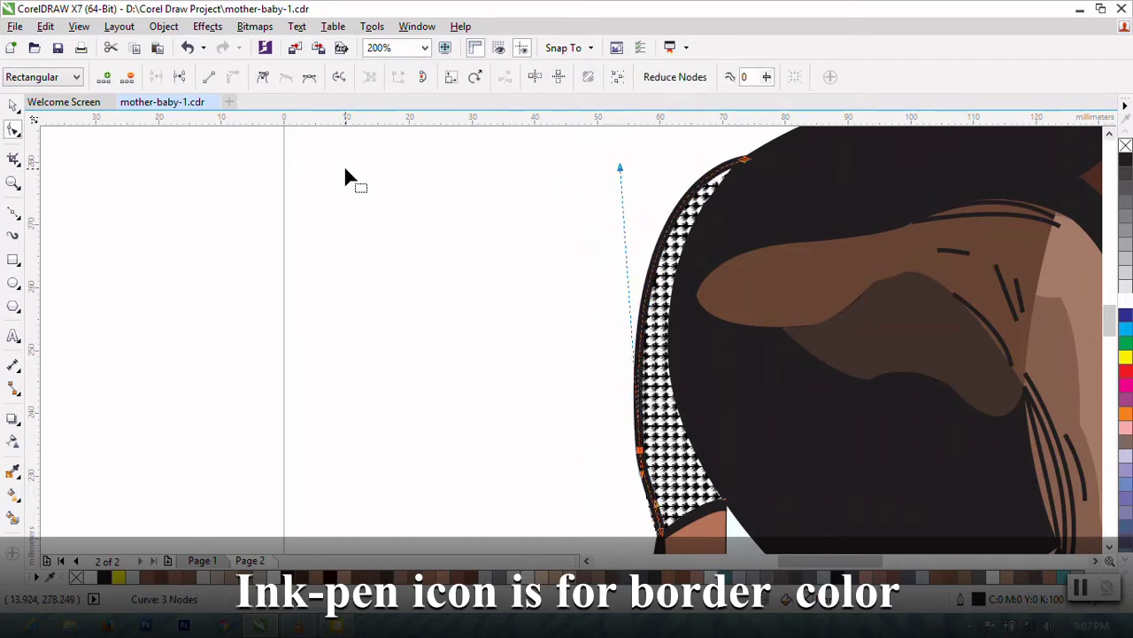
left_click(12, 108)
scroll(445, 359, "down", 3)
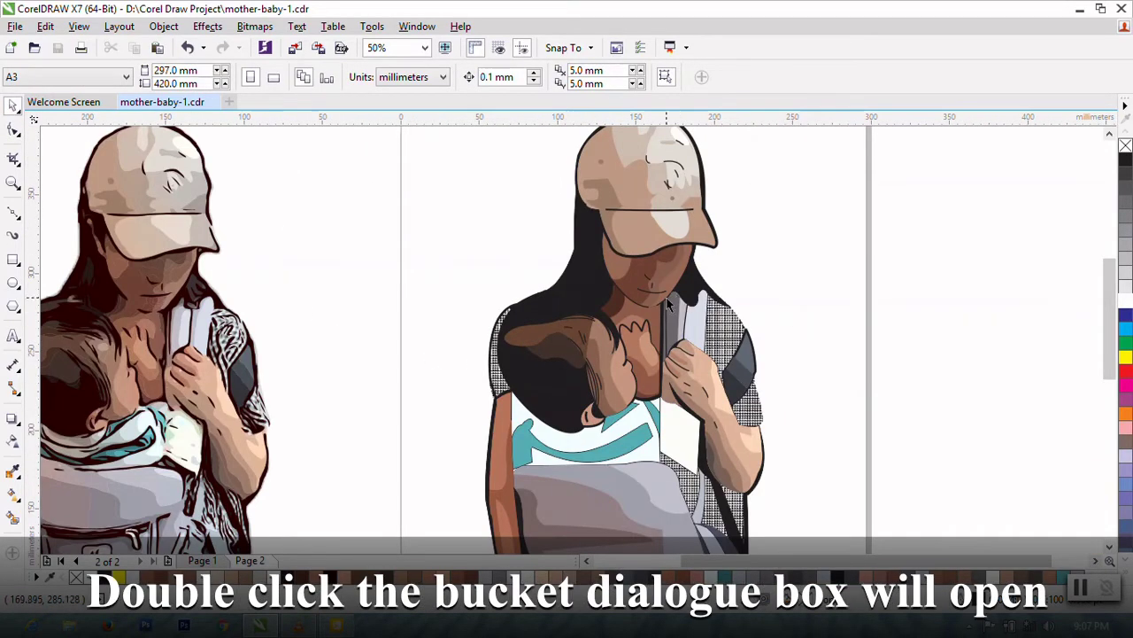
Step: Draw a Bezier curve across the backpack's top flap edge to the right shoulder strap
scroll(569, 398, "up", 1)
scroll(568, 234, "down", 1)
scroll(630, 361, "up", 1)
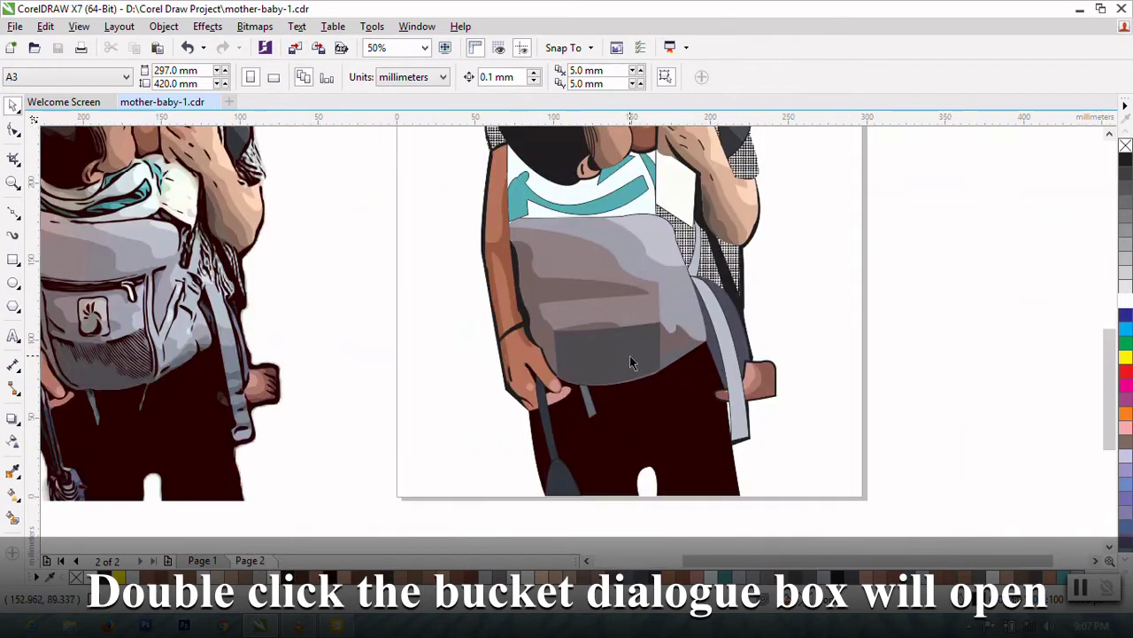
left_click(12, 215)
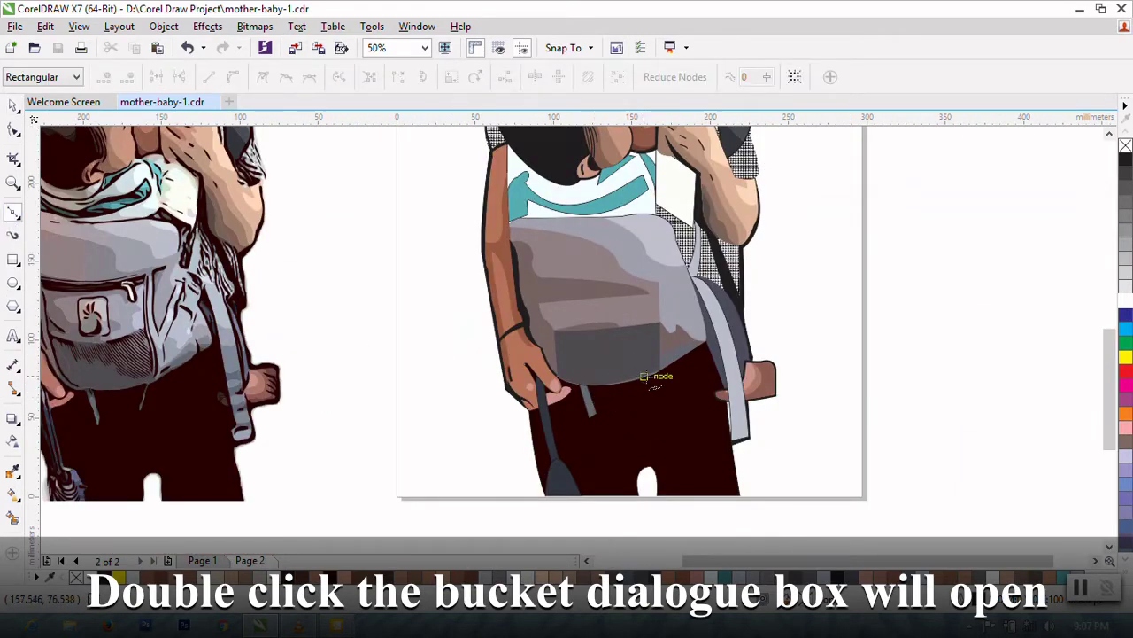
scroll(644, 376, "down", 1)
scroll(556, 272, "up", 1)
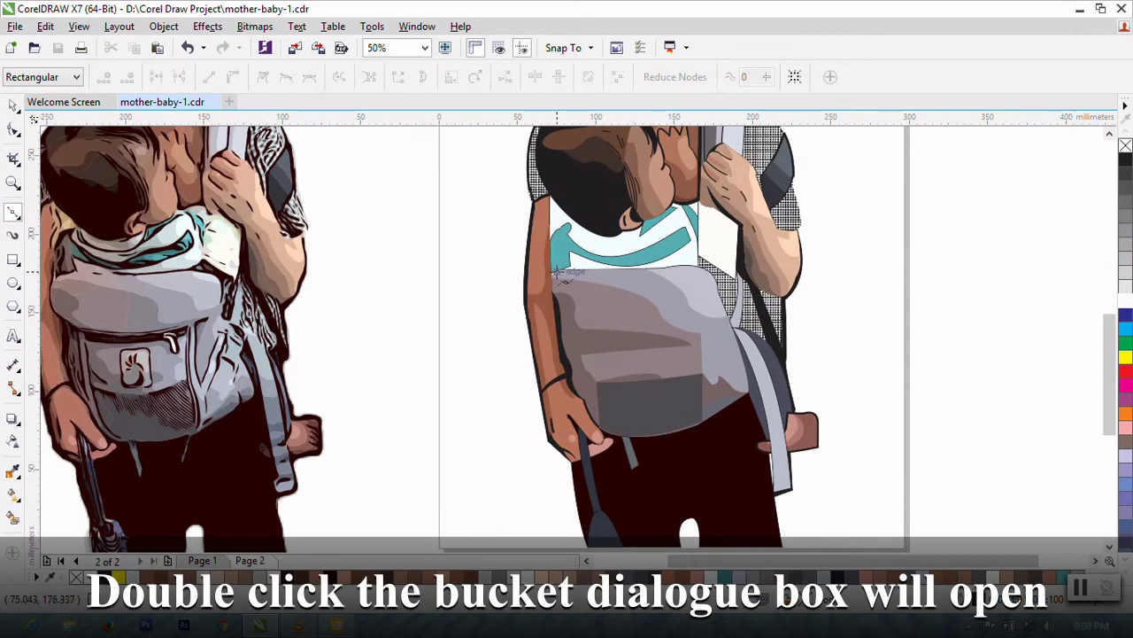
scroll(560, 273, "up", 2)
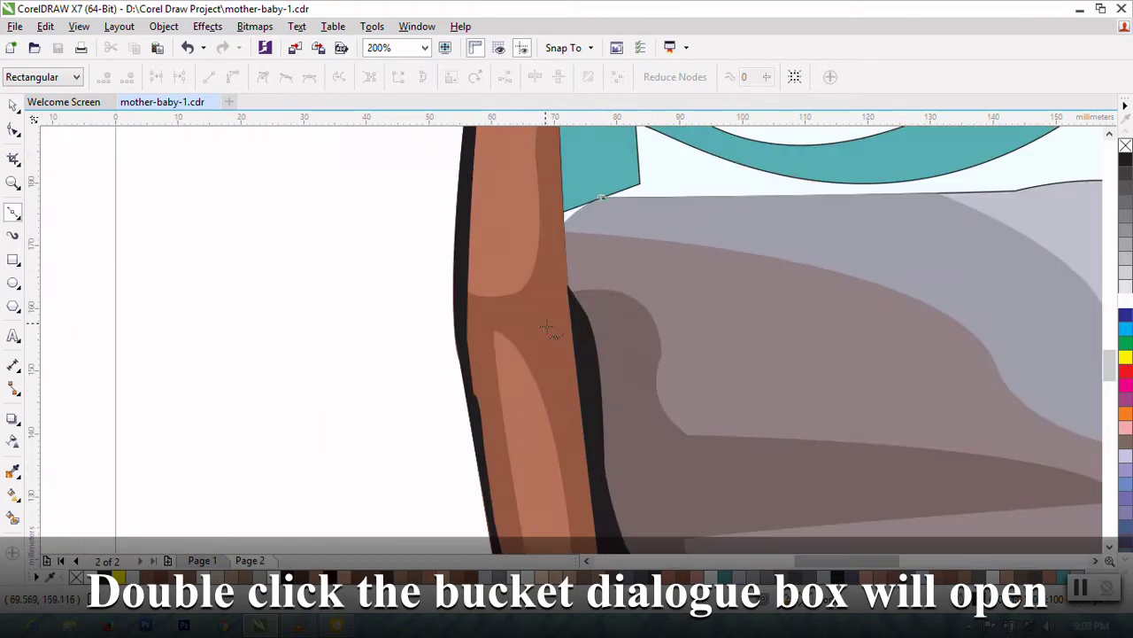
left_click(570, 290)
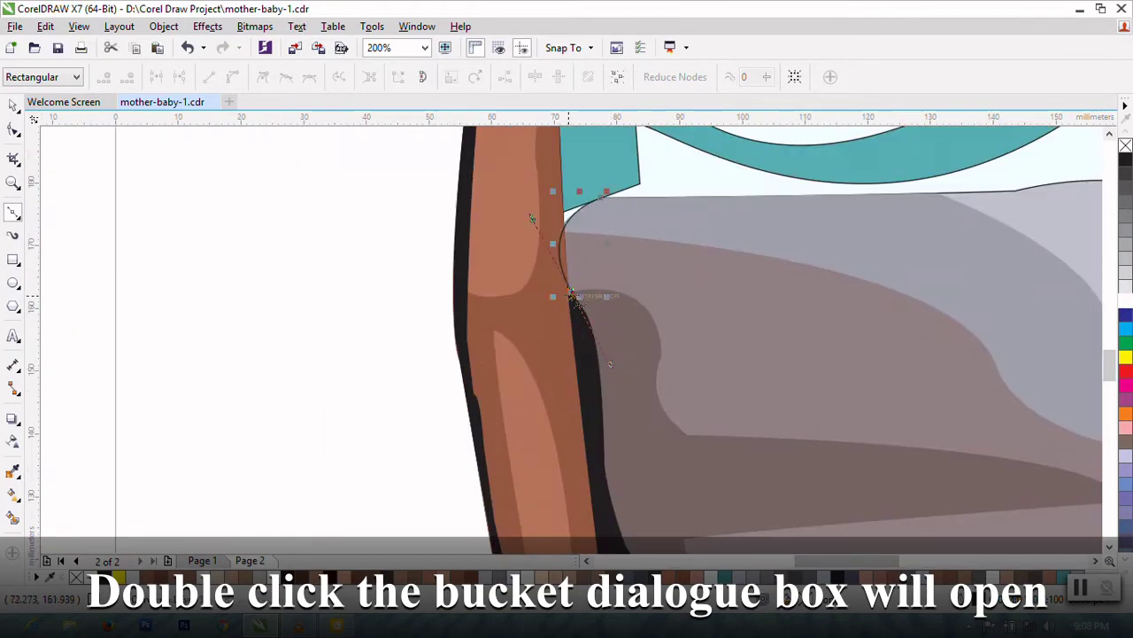
scroll(610, 365, "down", 1)
scroll(610, 365, "down", 1)
left_click_drag(673, 358, 715, 358)
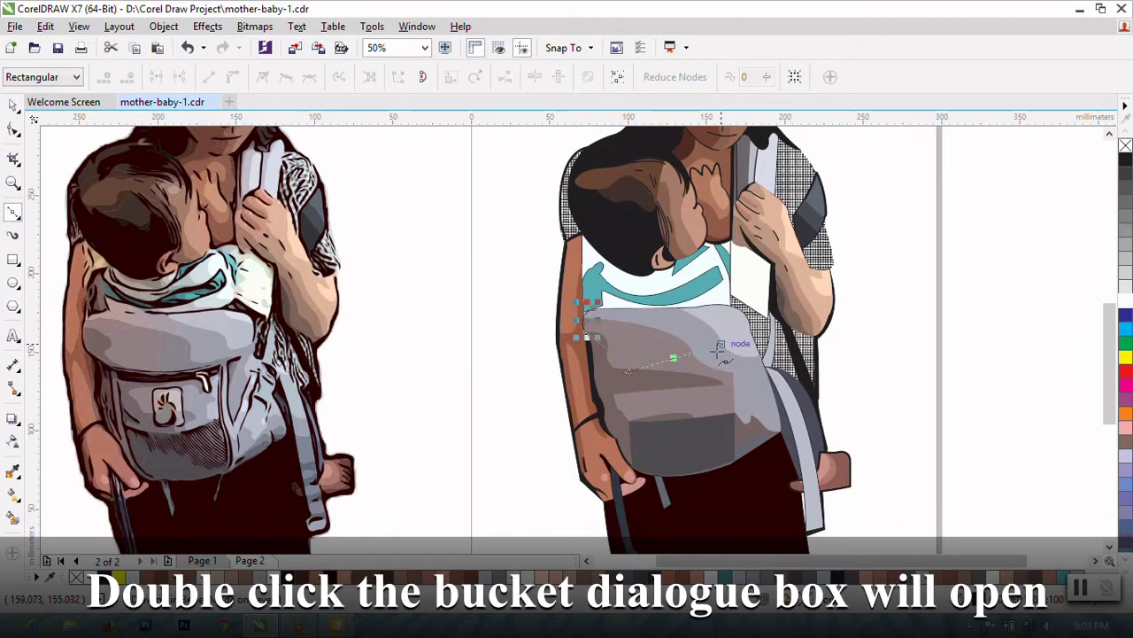
left_click(751, 332)
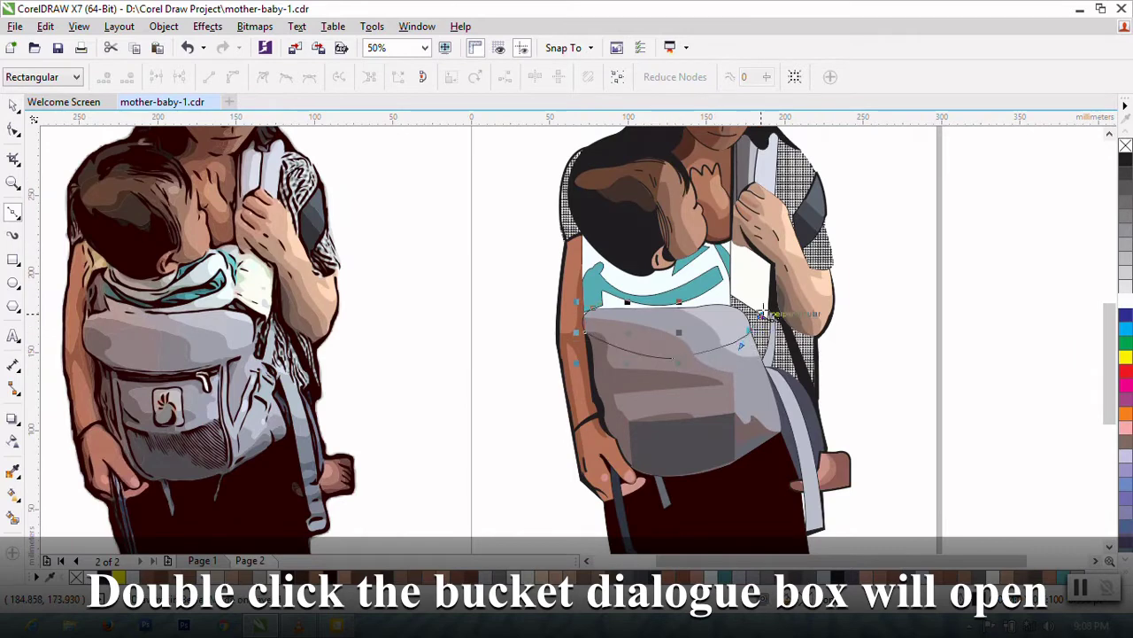
scroll(754, 333, "up", 2)
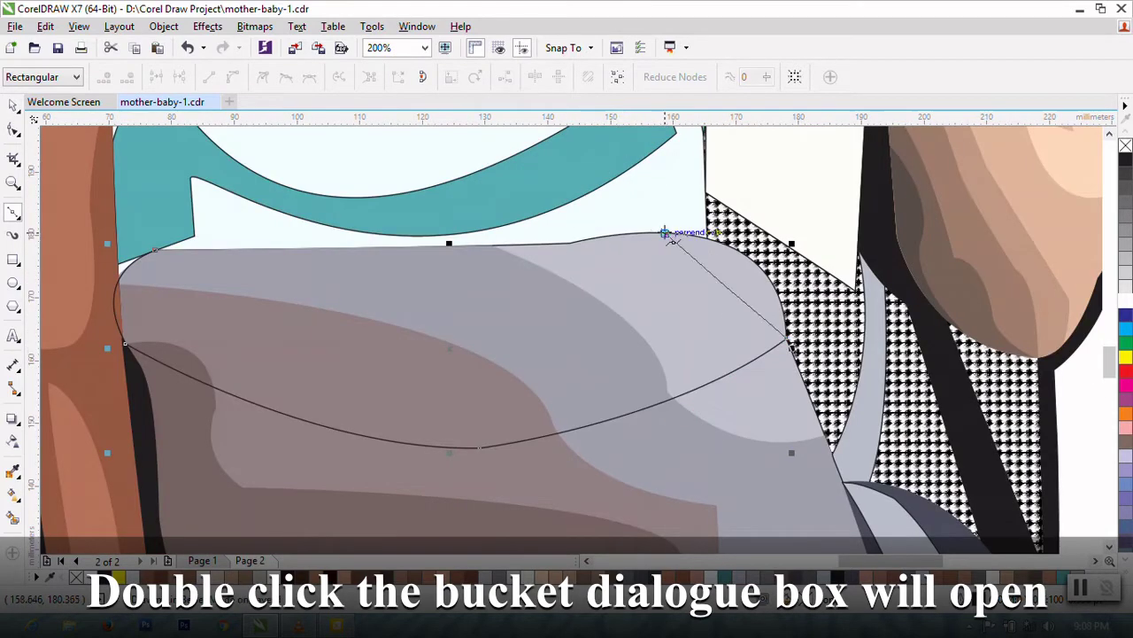
left_click_drag(664, 232, 532, 228)
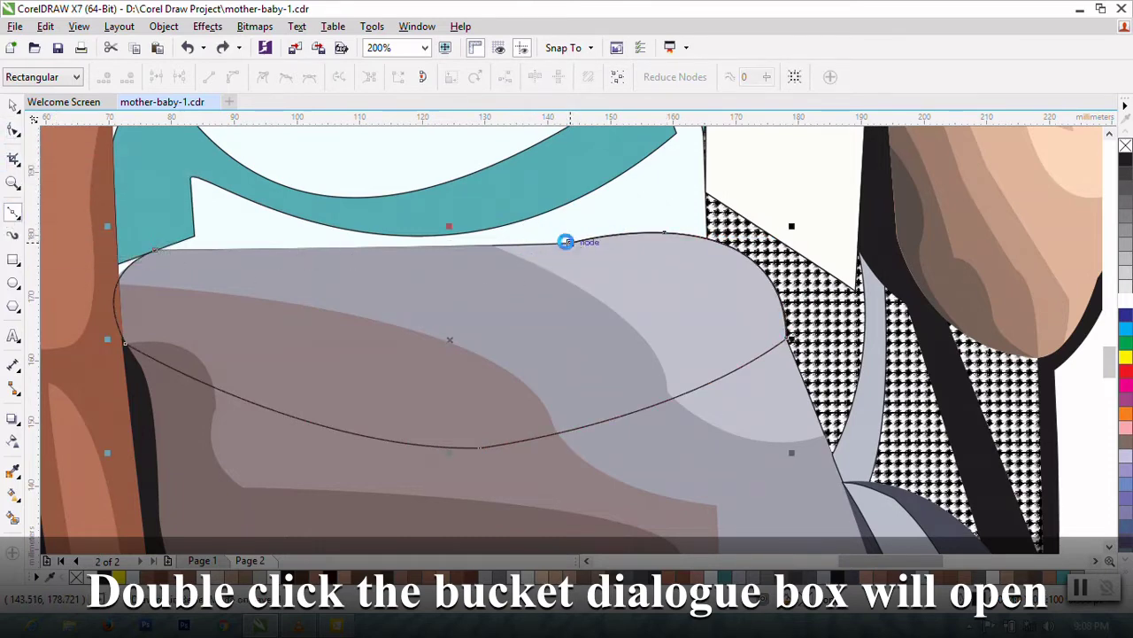
Step: Close the flap curve into a shape, leaving its outline width at 0.5 pt
left_click(13, 129)
right_click(228, 298)
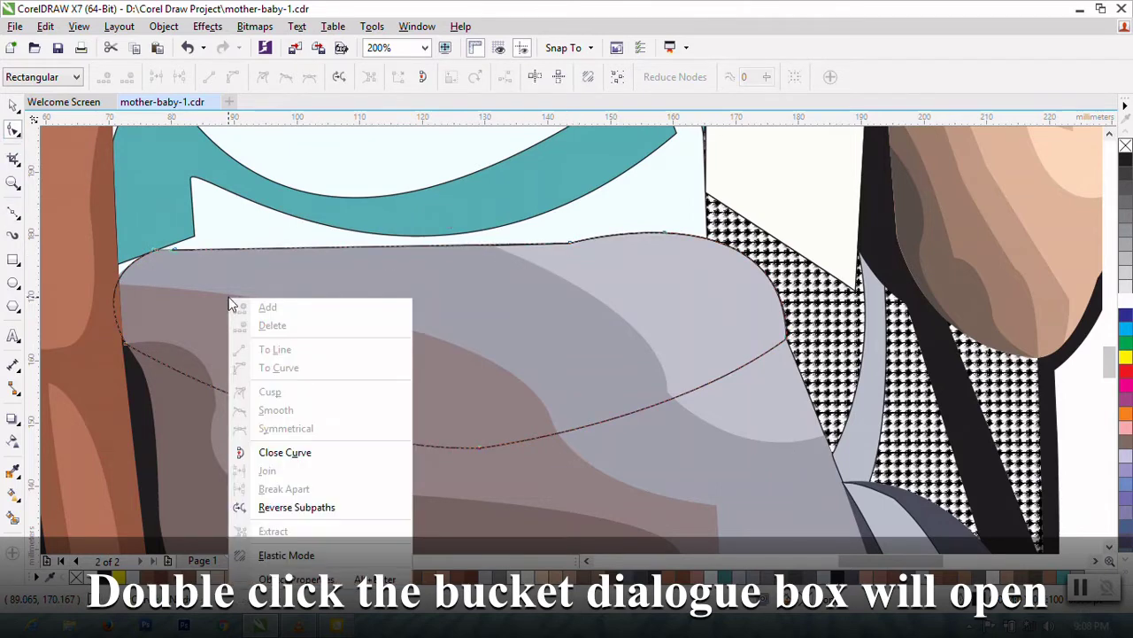
left_click(272, 445)
scroll(387, 416, "down", 2)
left_click(13, 104)
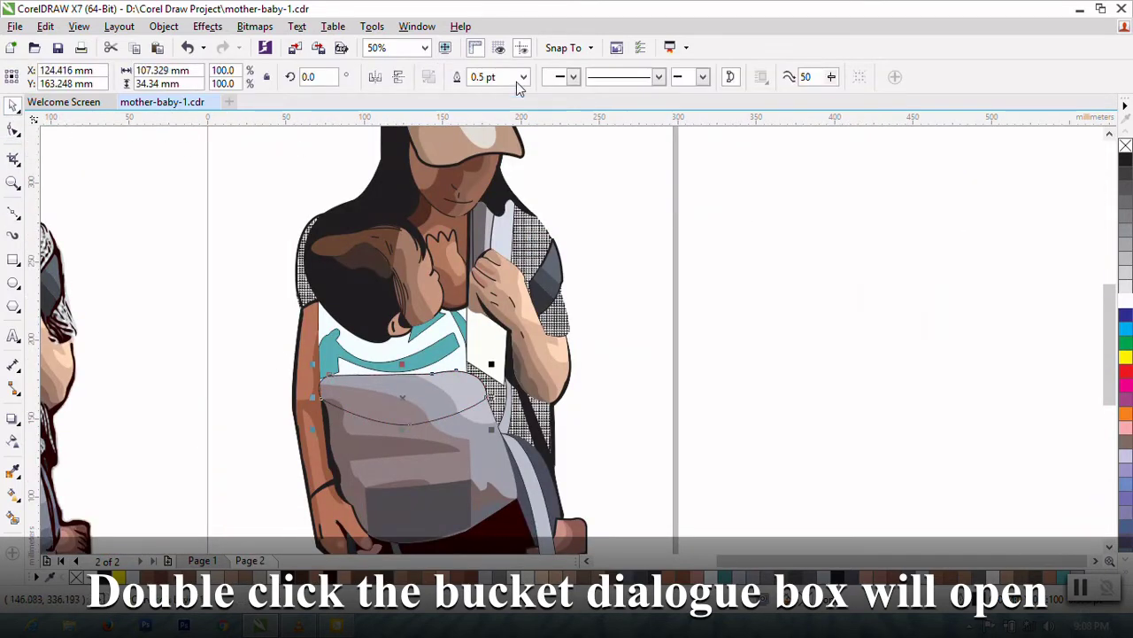
left_click(524, 77)
key("Escape")
key("Escape")
left_click(410, 425)
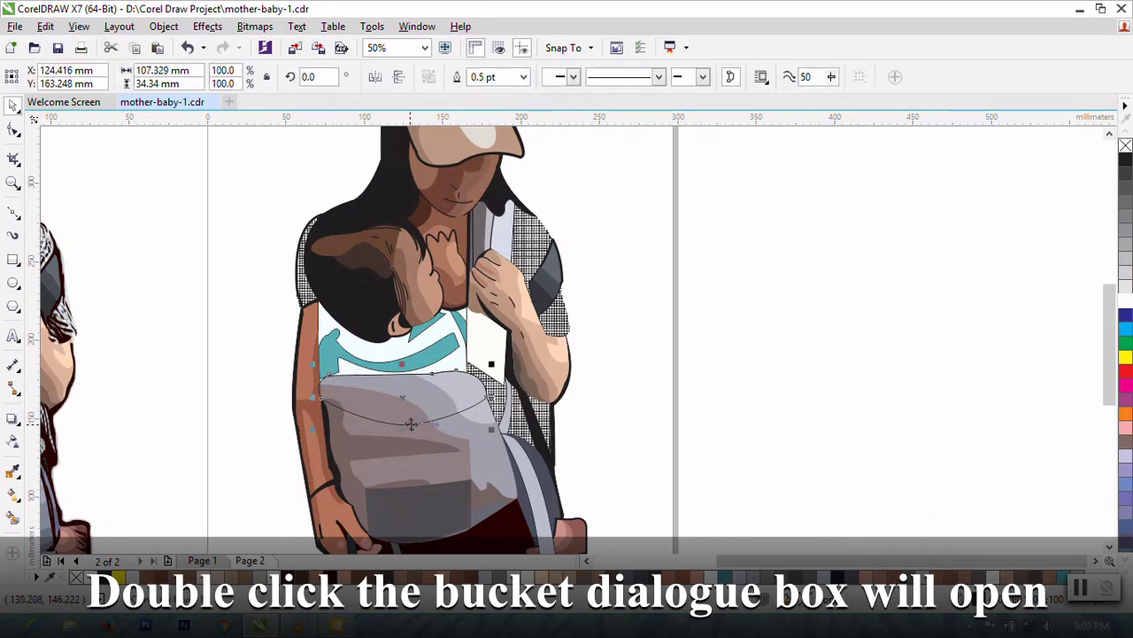
left_click(523, 77)
key("Escape")
key("Escape")
scroll(314, 372, "up", 1)
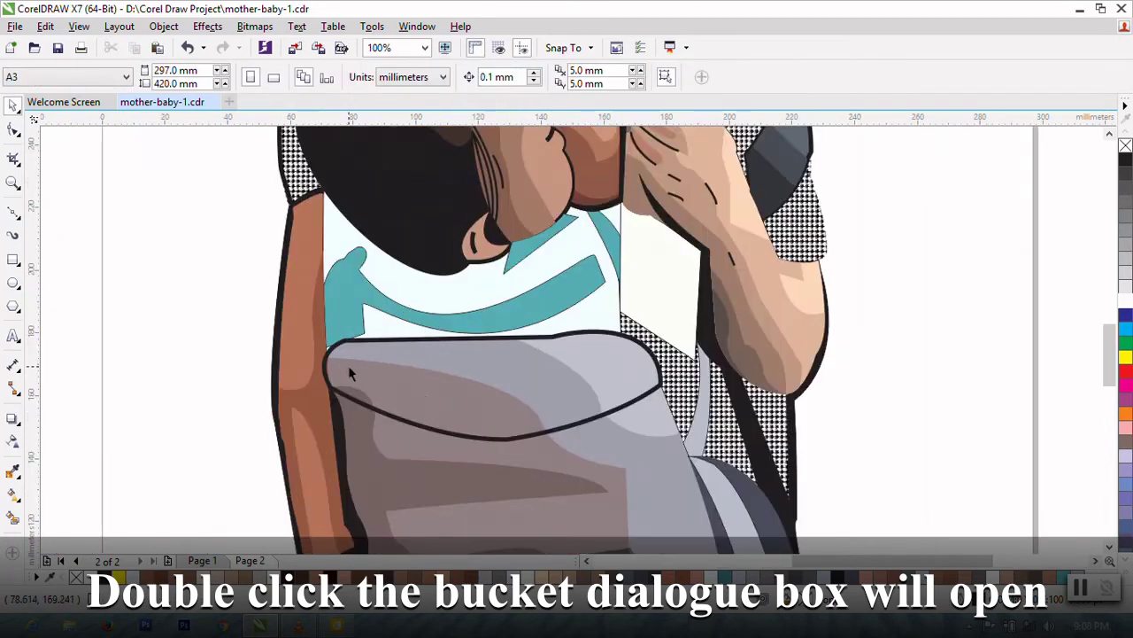
scroll(313, 373, "up", 1)
Step: Inspect the flap outline's nodes and the nearby arm and bag shading shapes, then reselect the flap
left_click(314, 367)
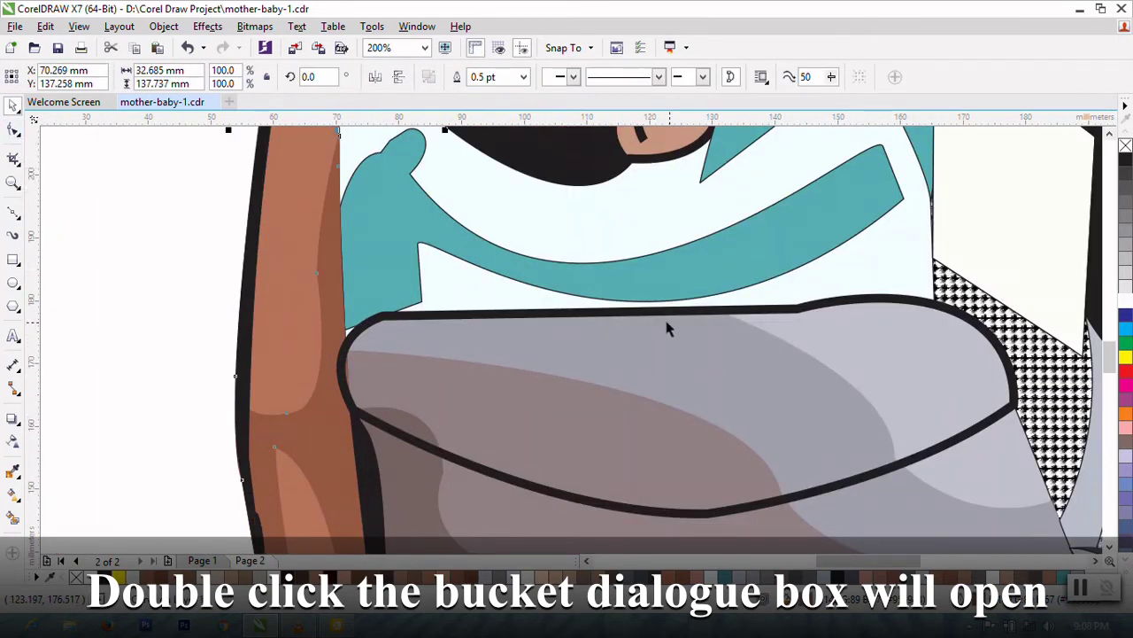
scroll(668, 328, "down", 2)
scroll(472, 355, "up", 1)
scroll(472, 336, "up", 1)
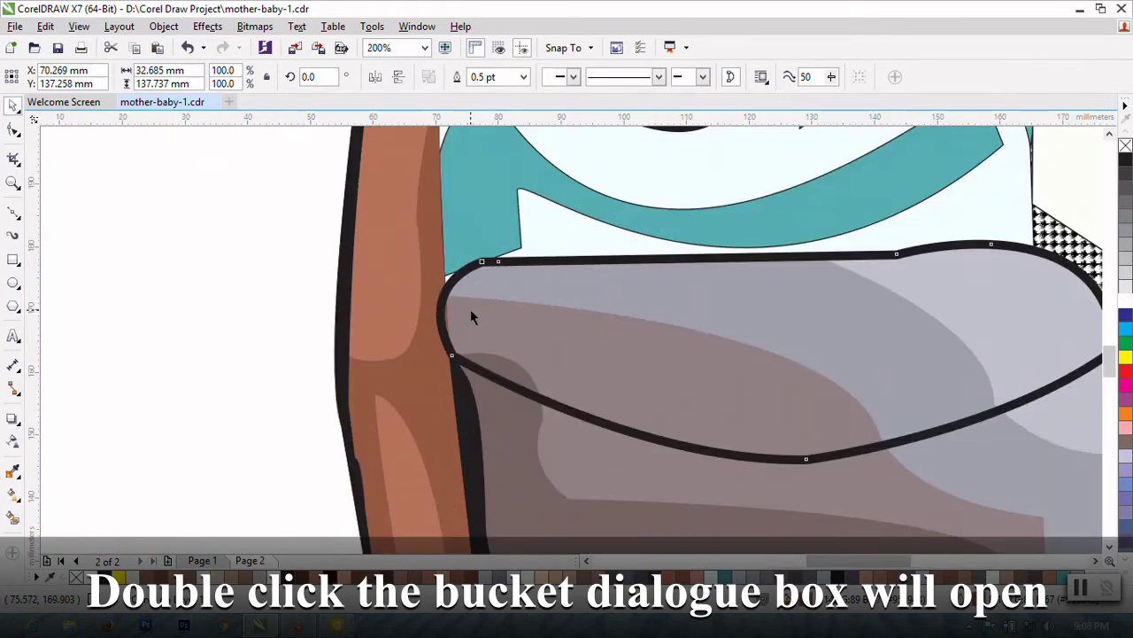
double_click(473, 316)
scroll(474, 318, "up", 1)
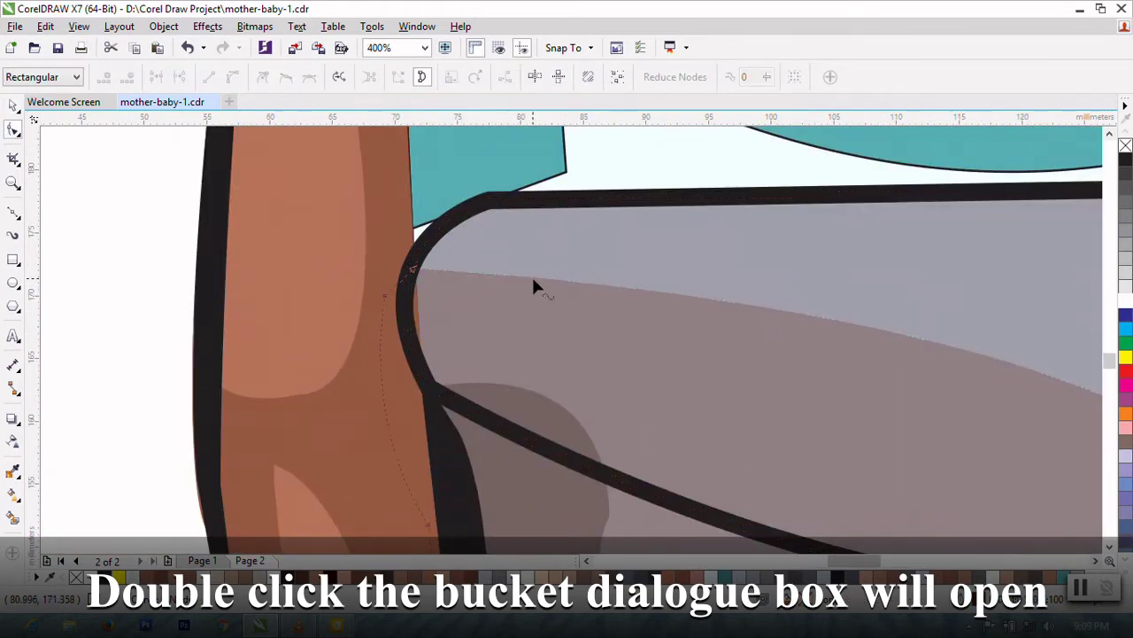
scroll(377, 284, "down", 1)
left_click(377, 278)
scroll(376, 279, "down", 1)
scroll(401, 248, "up", 2)
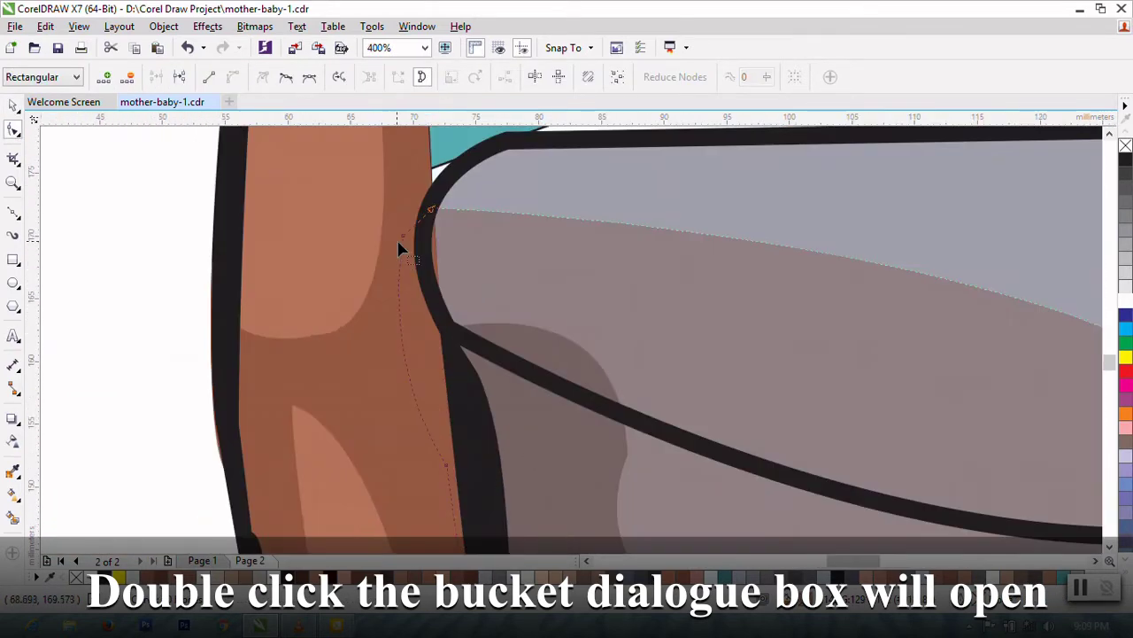
scroll(441, 298, "down", 1)
left_click(12, 105)
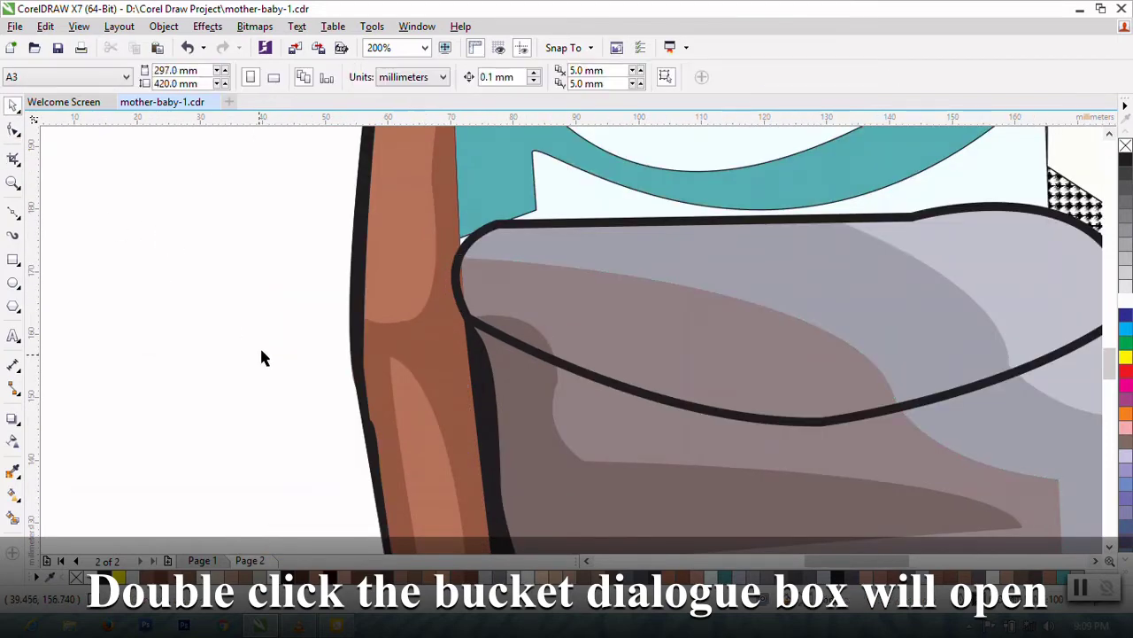
scroll(260, 354, "down", 1)
left_click(552, 286)
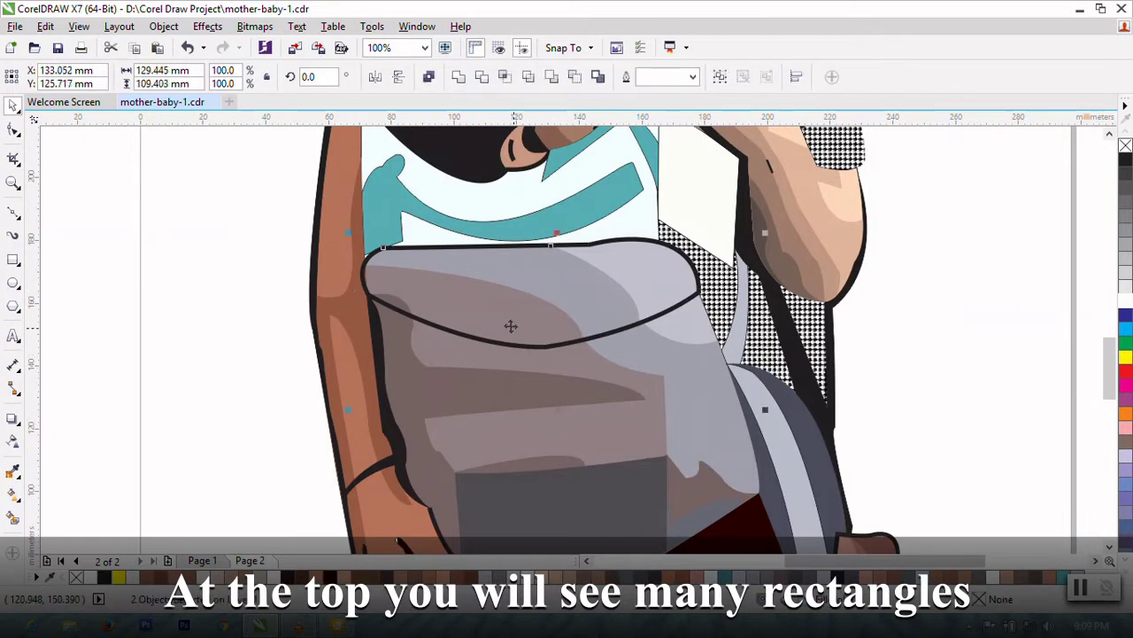
Step: Select the grey bag together with several bag pieces, then clear the selection
left_click(382, 381, "shift")
scroll(382, 378, "down", 1)
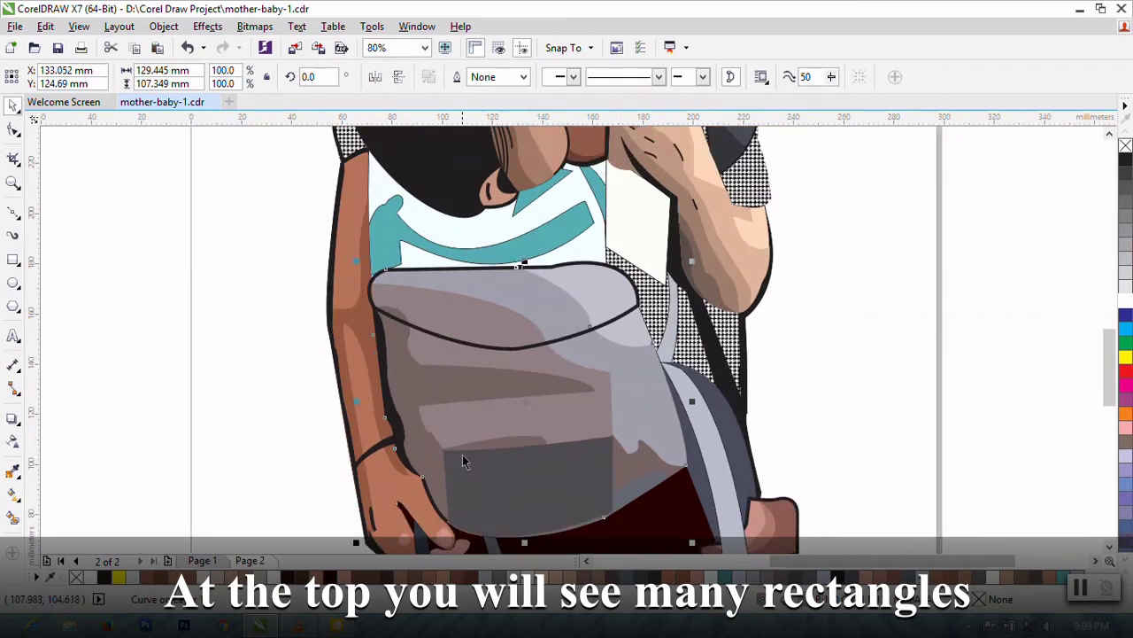
scroll(463, 454, "up", 1)
left_click(574, 493, "shift")
scroll(771, 506, "down", 3)
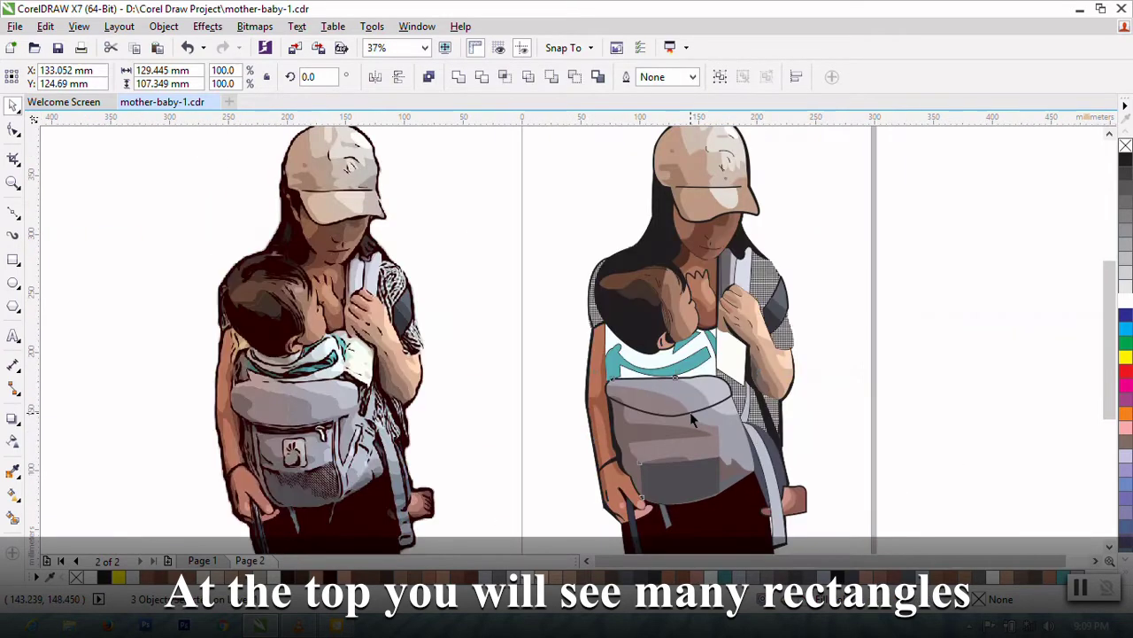
left_click(693, 419, "shift")
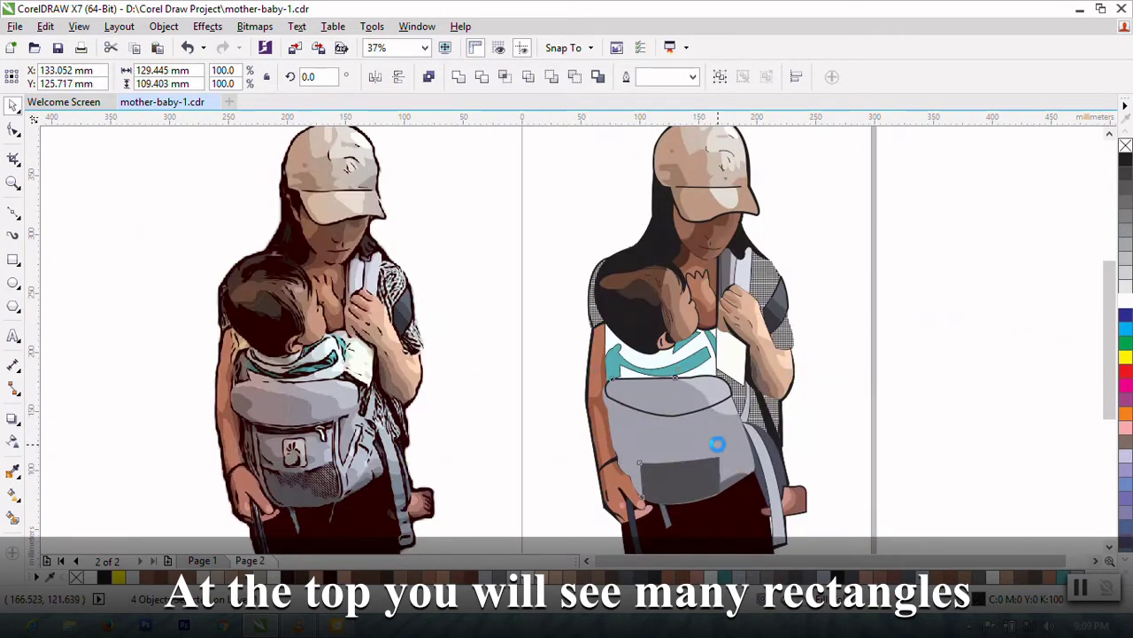
left_click(665, 452, "shift")
scroll(656, 446, "up", 2)
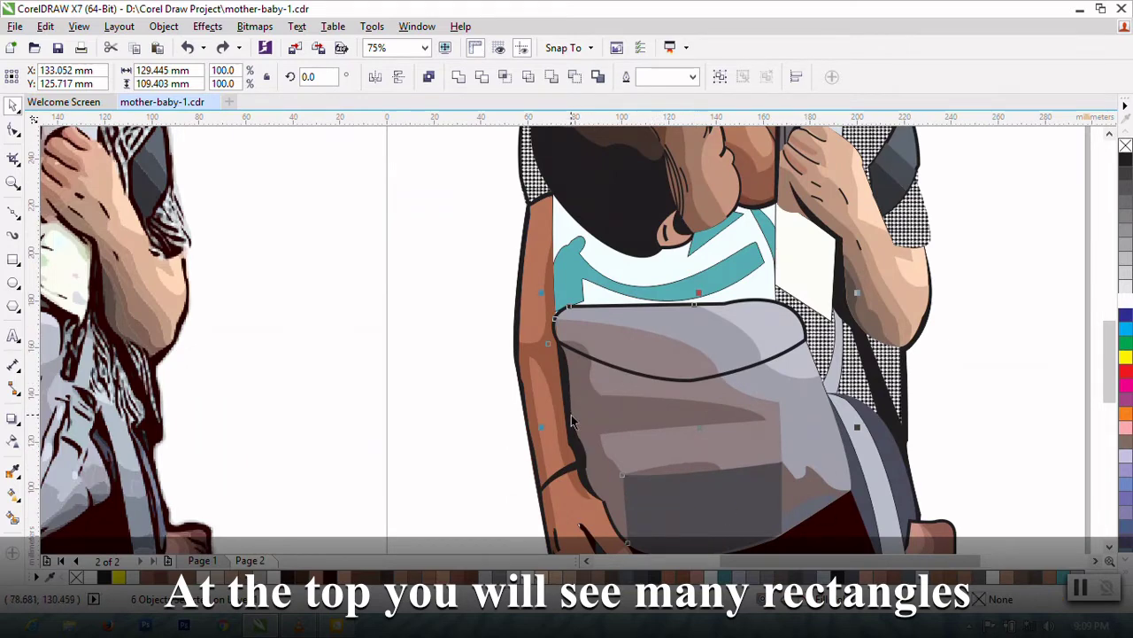
scroll(581, 454, "up", 1)
left_click(580, 442, "shift")
scroll(580, 443, "down", 1)
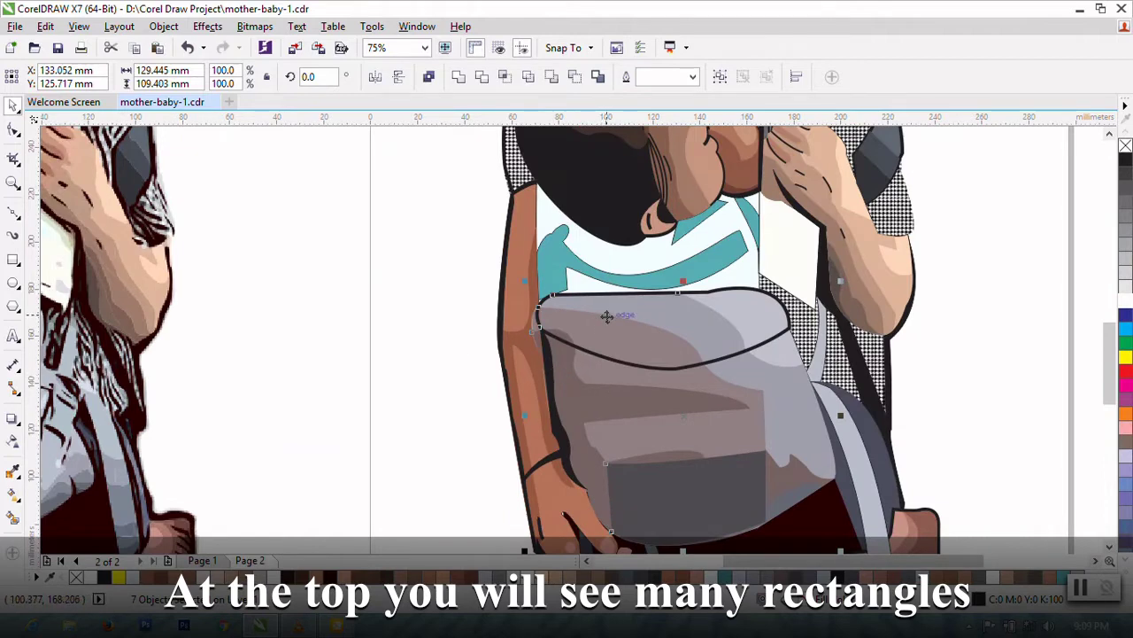
left_click(431, 356)
scroll(524, 324, "up", 2)
Step: Move the flap outline's left corner node down and bend the curve where it meets the arm
left_click(537, 347)
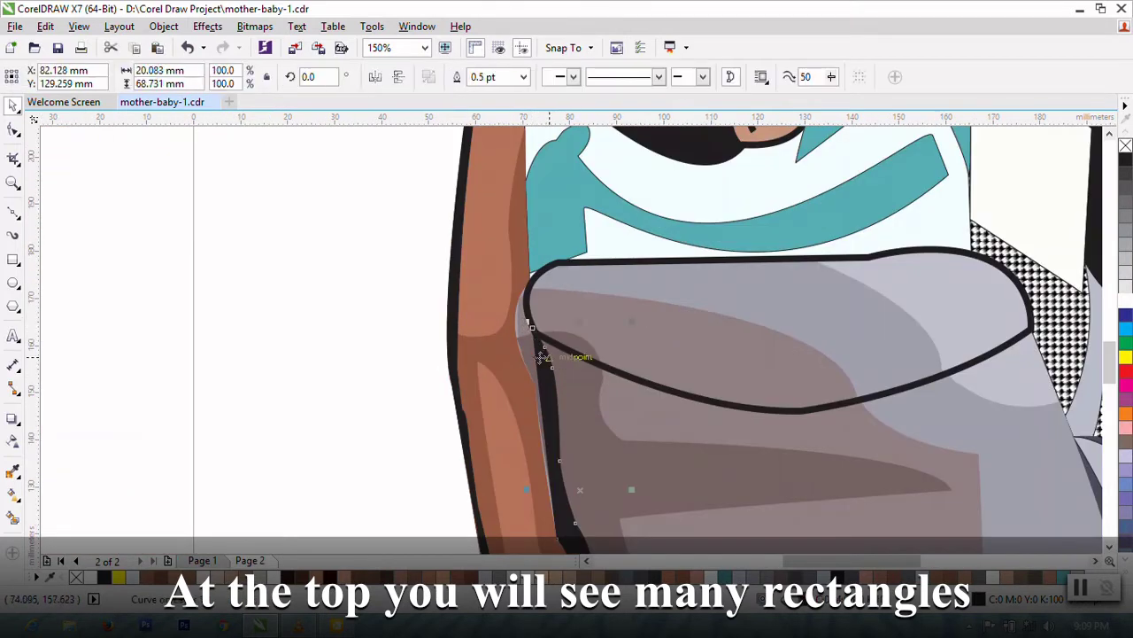
key("F10")
scroll(508, 398, "up", 2)
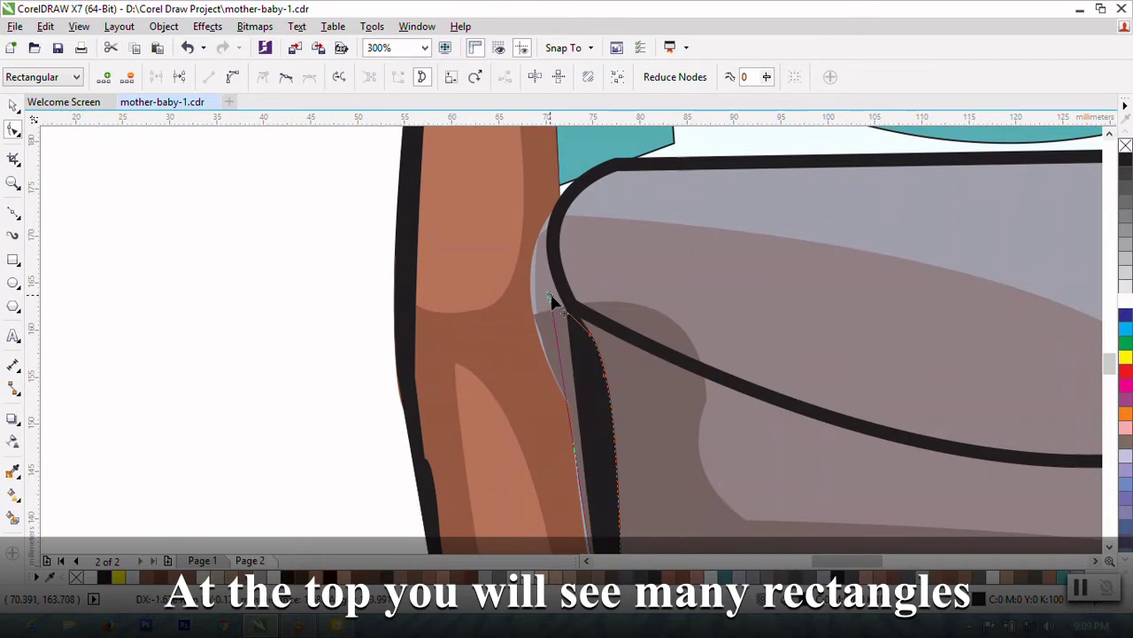
scroll(561, 452, "down", 1)
scroll(620, 465, "up", 2)
scroll(617, 467, "down", 2)
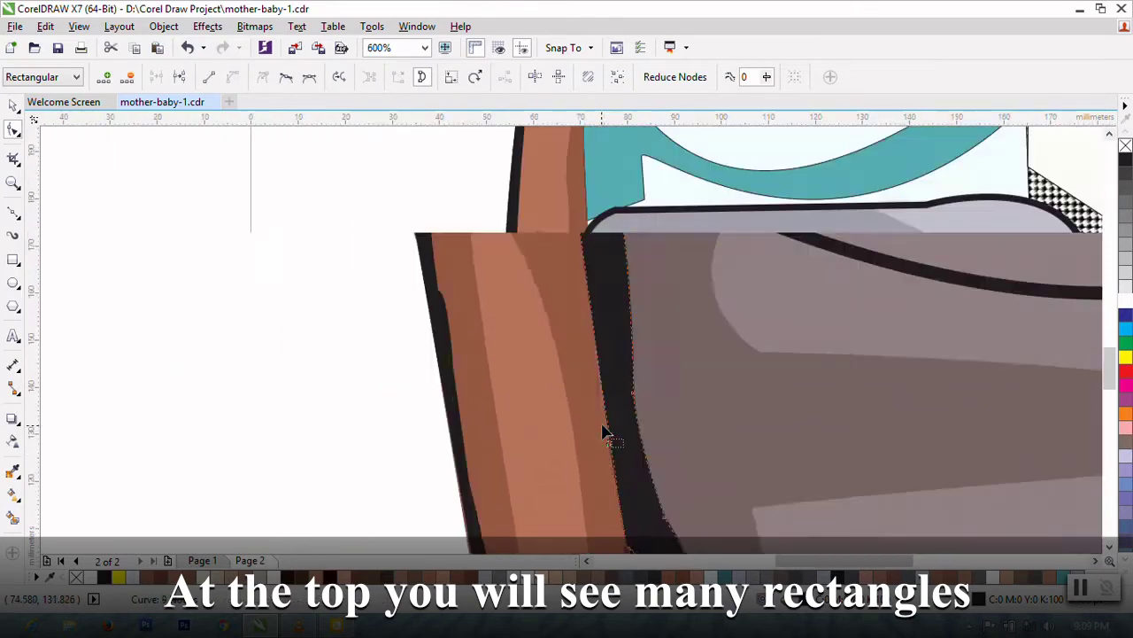
left_click(601, 310)
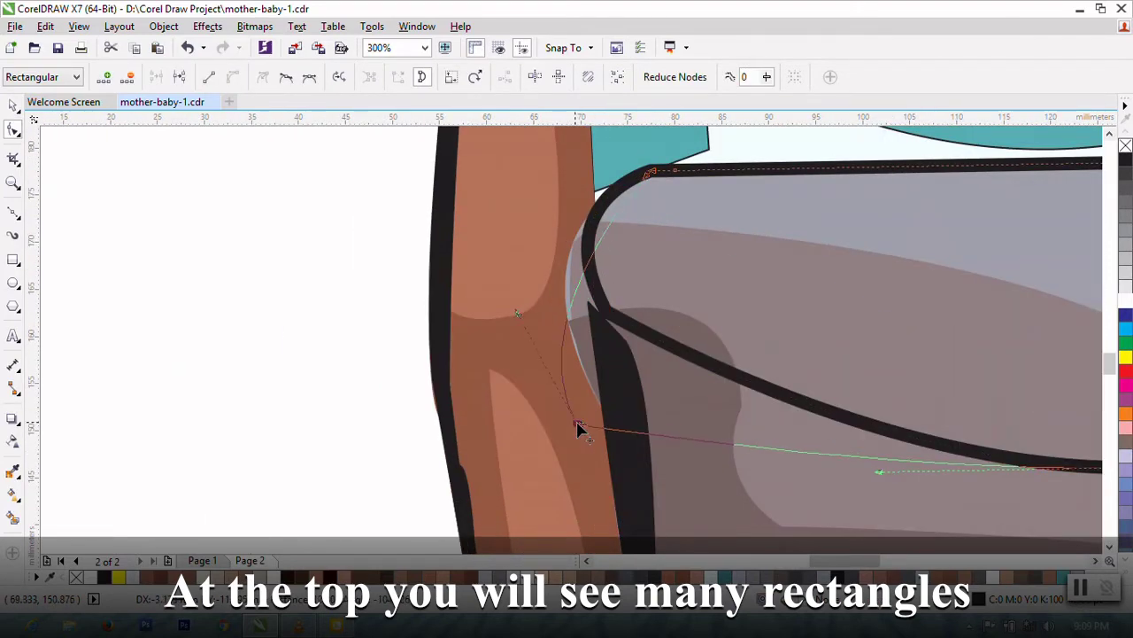
left_click_drag(600, 310, 604, 414)
mouse_move(546, 310)
left_mouse_down()
mouse_move(493, 222)
mouse_move(514, 313)
left_mouse_up()
scroll(532, 319, "down", 4)
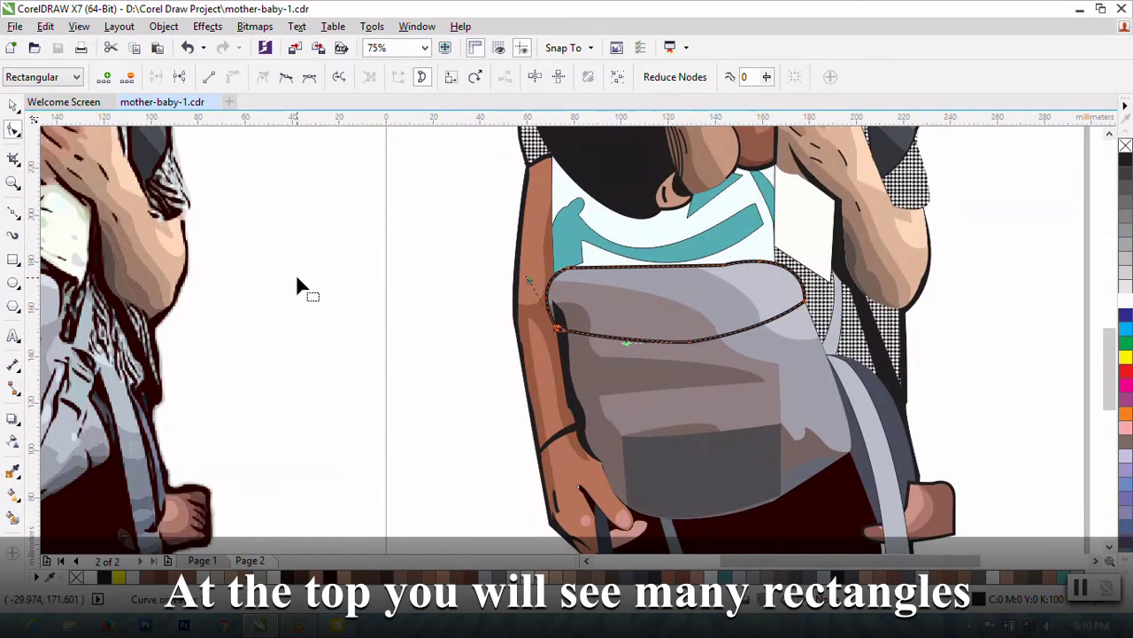
key("space")
key("Escape")
Step: Pull the dark strip's top node along the bag's left edge onto the flap line
scroll(755, 420, "down", 1)
scroll(703, 379, "up", 1)
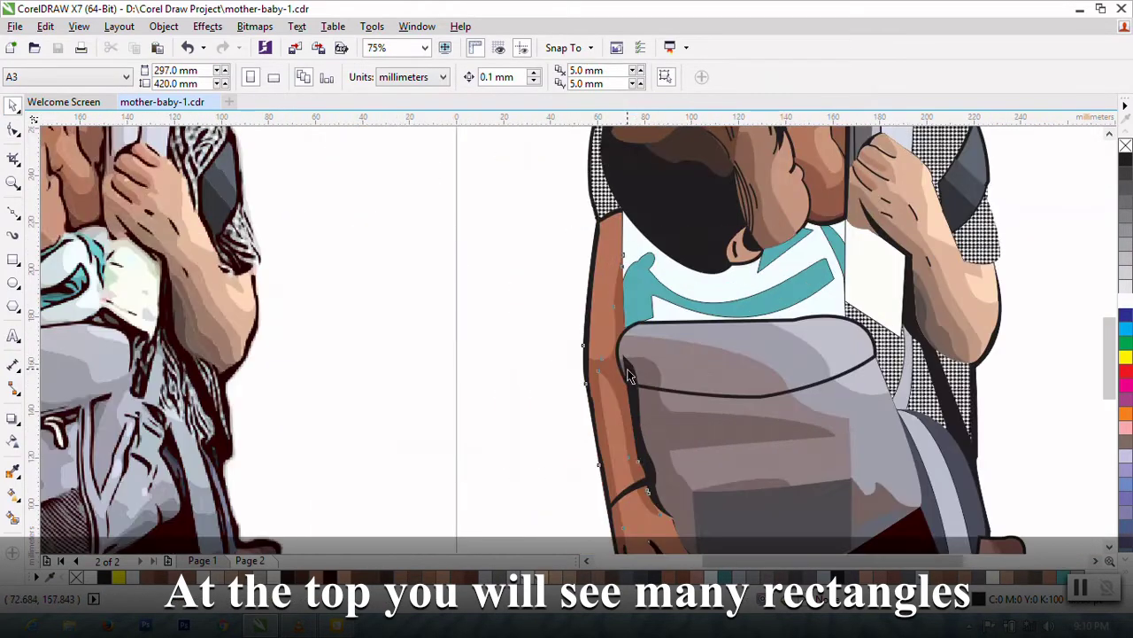
left_click(653, 422)
scroll(653, 422, "up", 2)
key("space")
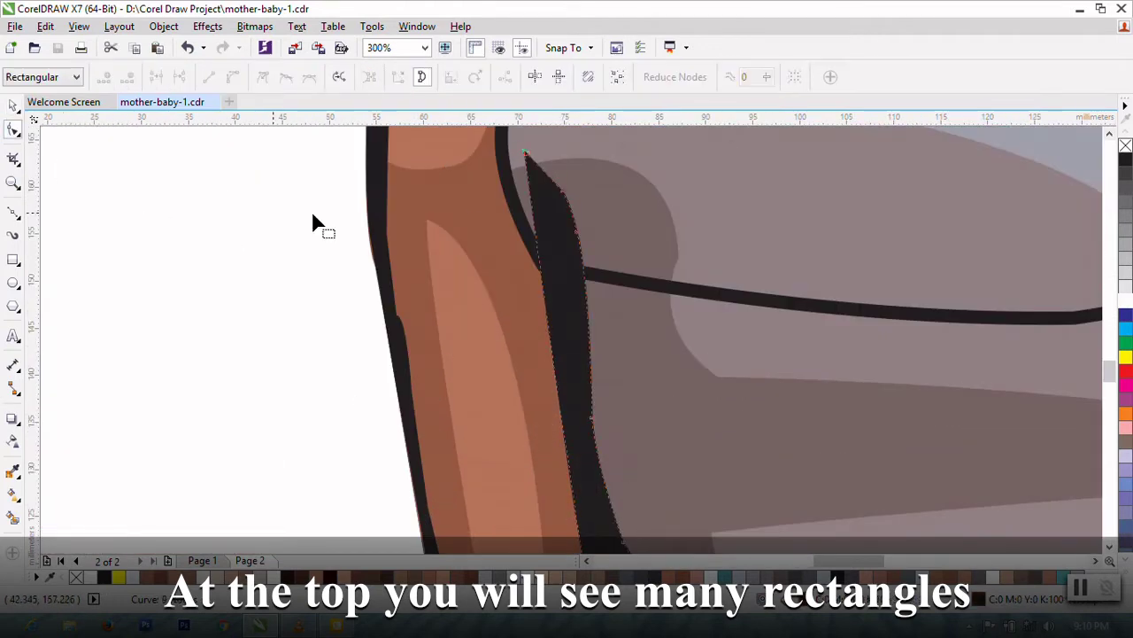
mouse_move(524, 157)
left_mouse_down()
mouse_move(544, 253)
mouse_move(563, 209)
mouse_move(567, 268)
left_mouse_up()
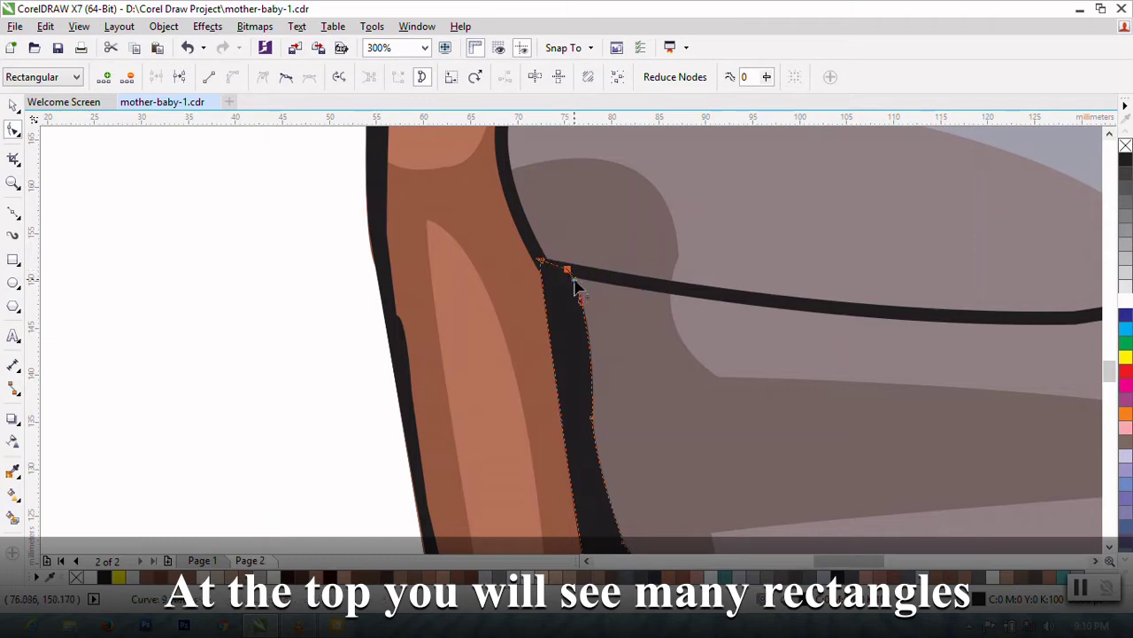
scroll(575, 285, "down", 2)
key("space")
left_click(434, 369)
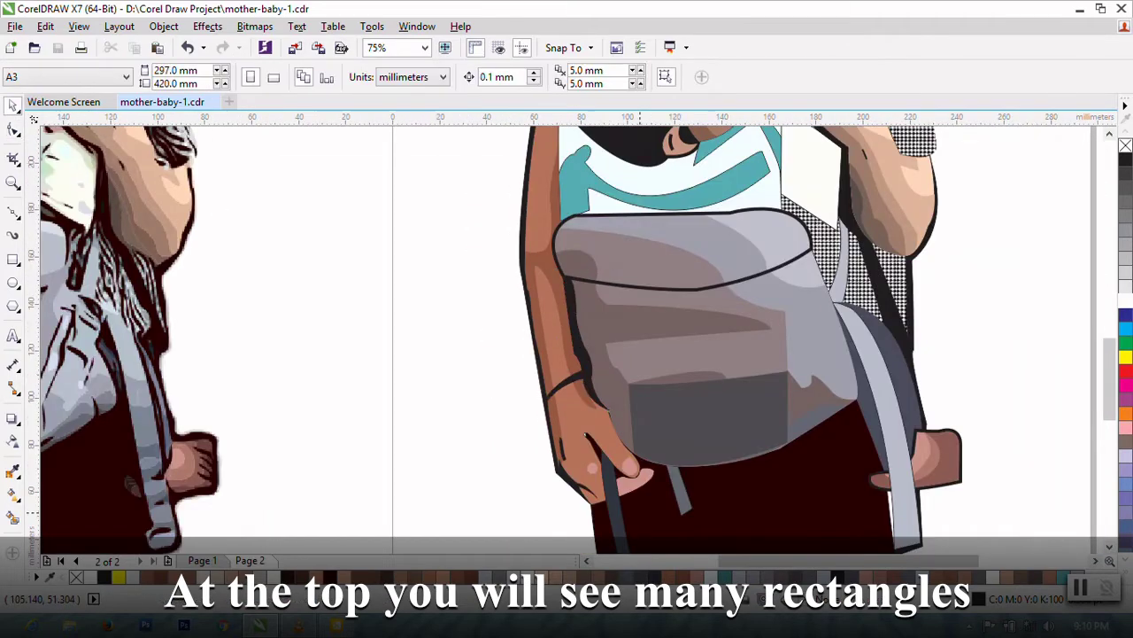
scroll(631, 458, "down", 1)
Step: Draw a narrow strap shape down the bag's left side from the flap
left_click(13, 212)
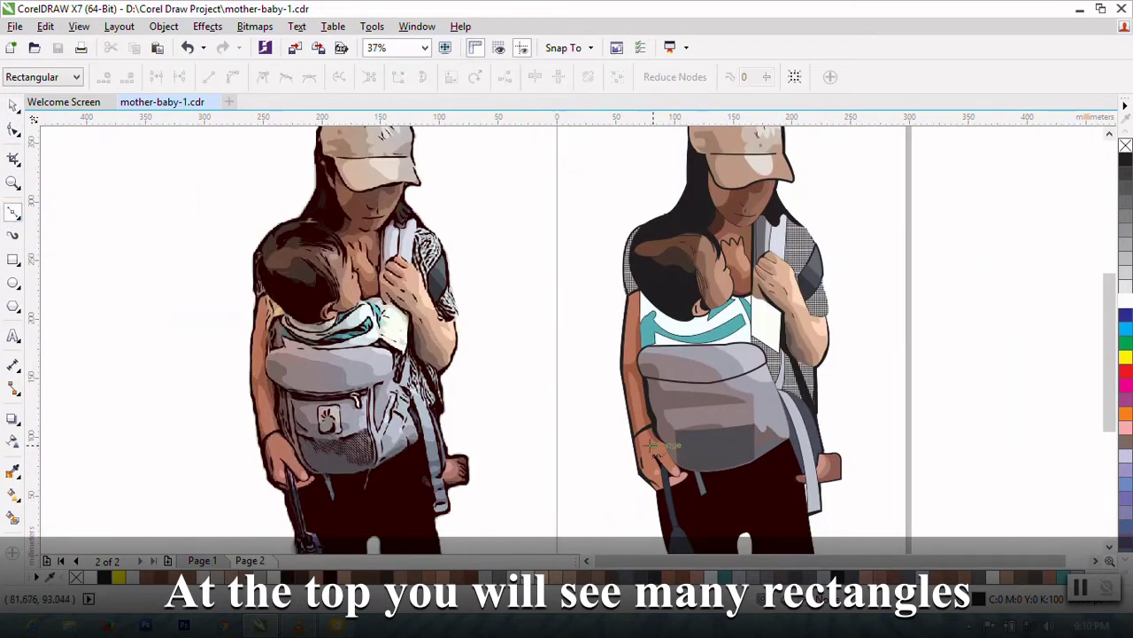
scroll(646, 482, "up", 1)
scroll(607, 564, "left", 3)
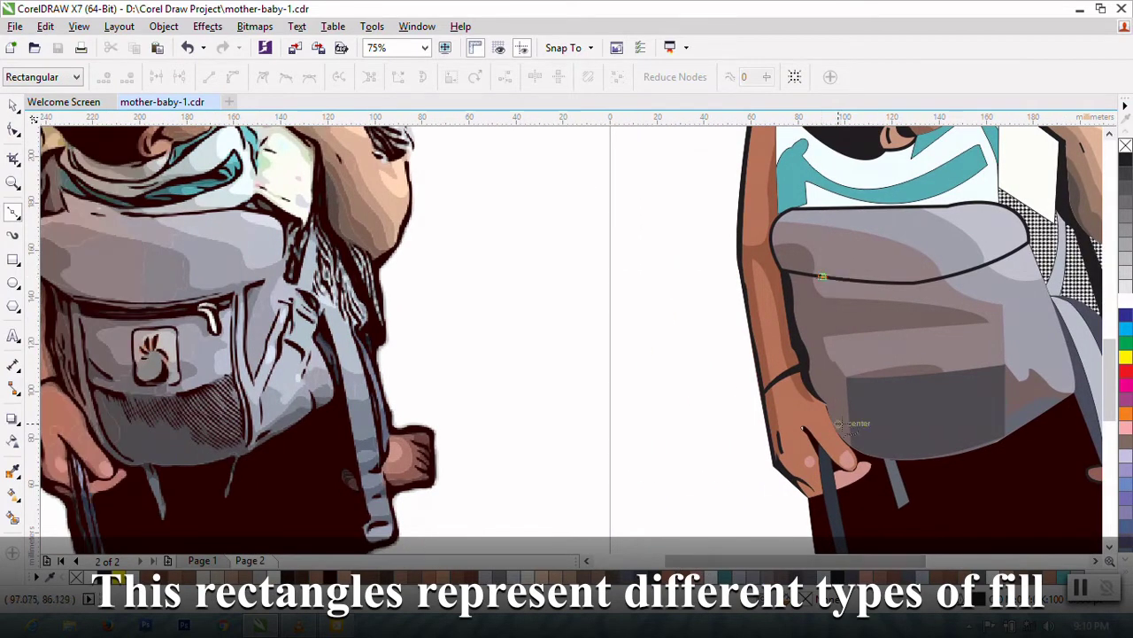
mouse_move(834, 410)
left_mouse_down()
mouse_move(852, 458)
mouse_move(833, 411)
mouse_move(860, 452)
left_mouse_up()
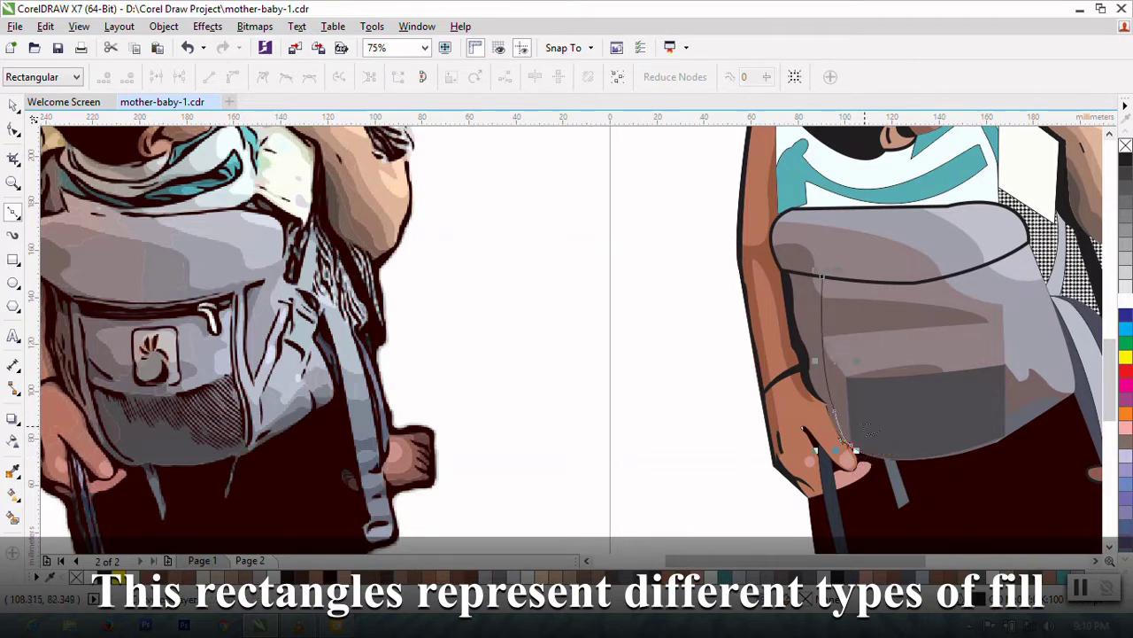
left_click_drag(834, 279, 843, 202)
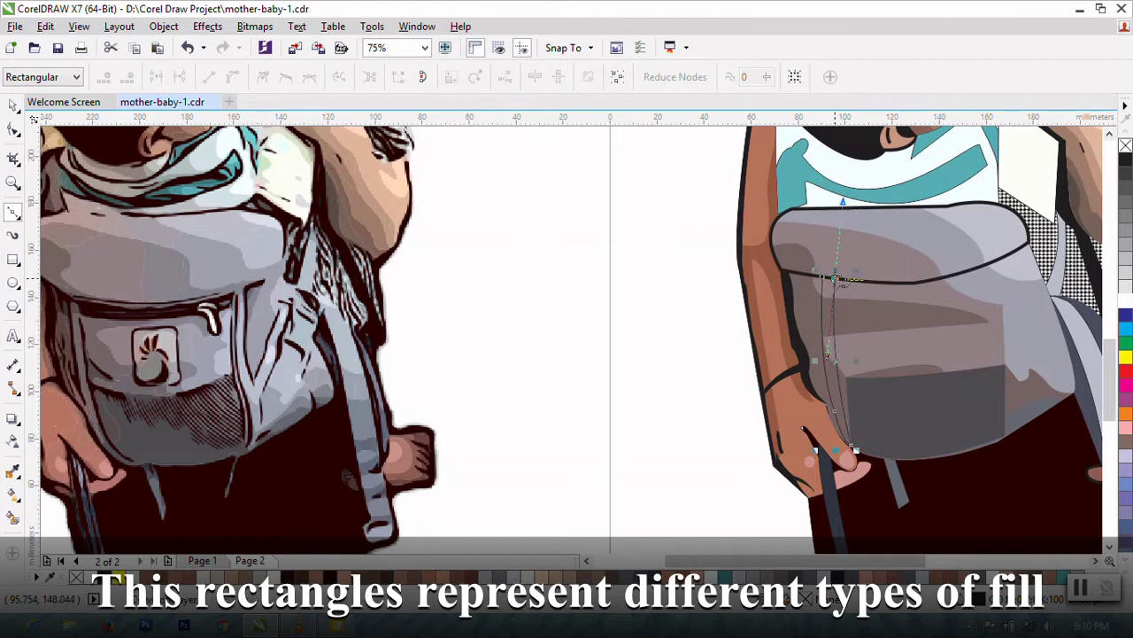
scroll(850, 283, "up", 2)
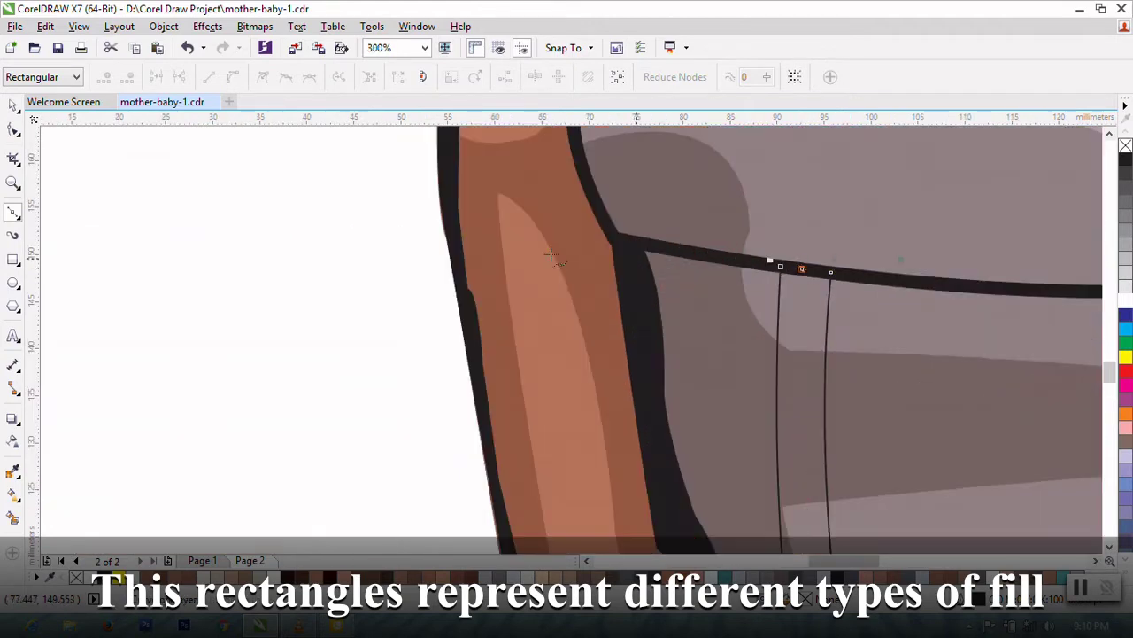
scroll(834, 237, "down", 2)
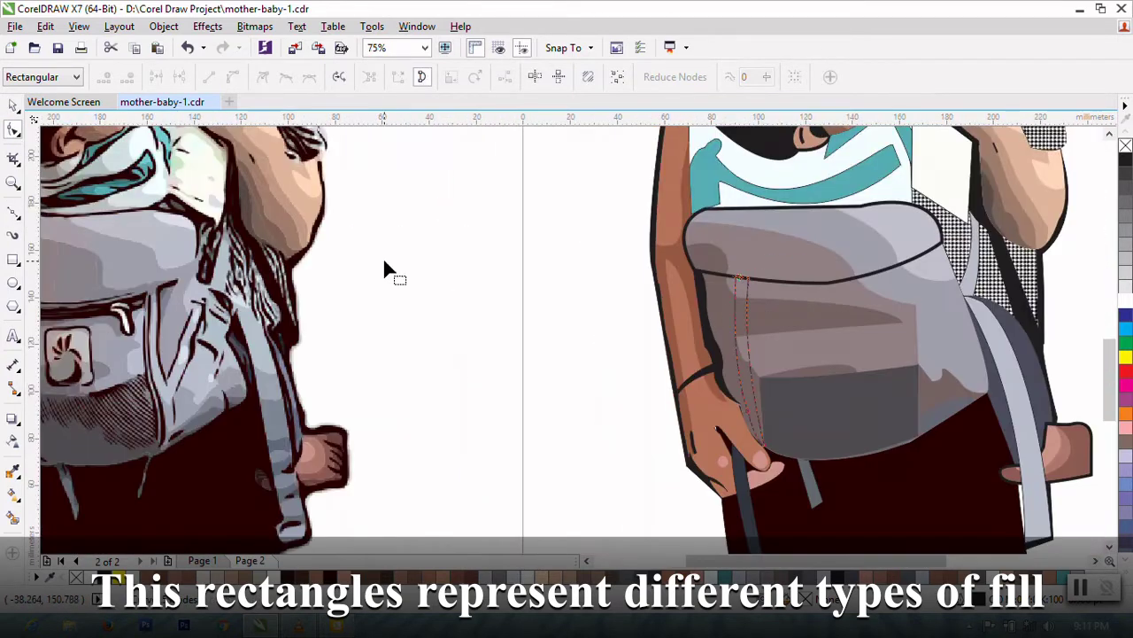
left_click(11, 106)
Step: Fill the strap with grey-blue sampled from the photo and give it a 4.0 pt outline
left_click(15, 471)
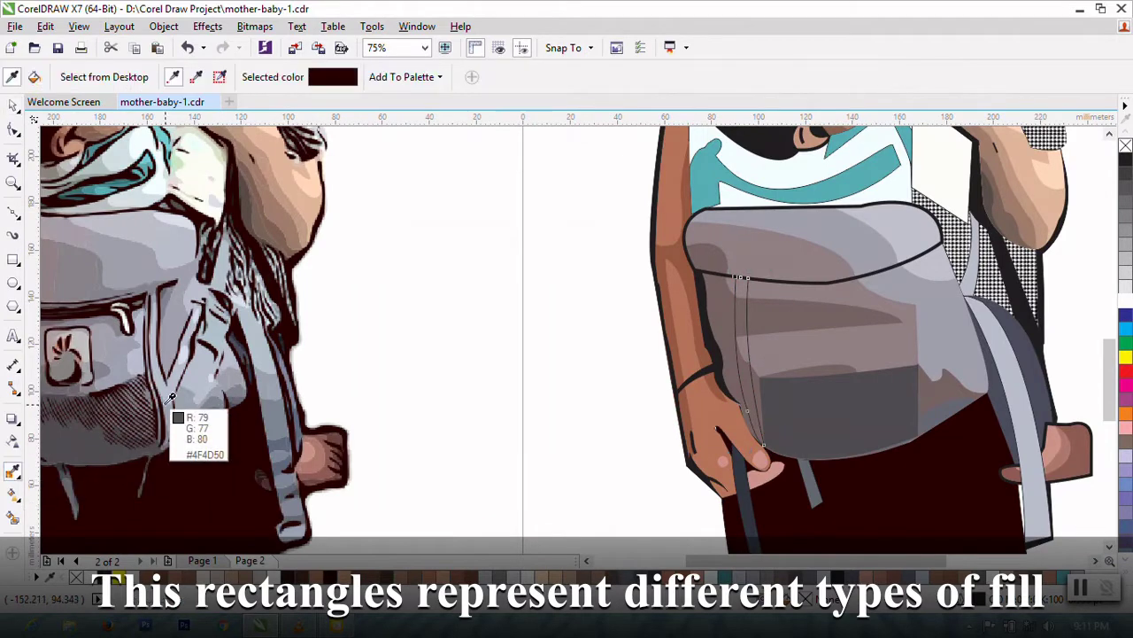
scroll(752, 390, "up", 1)
left_click(728, 358)
key("space")
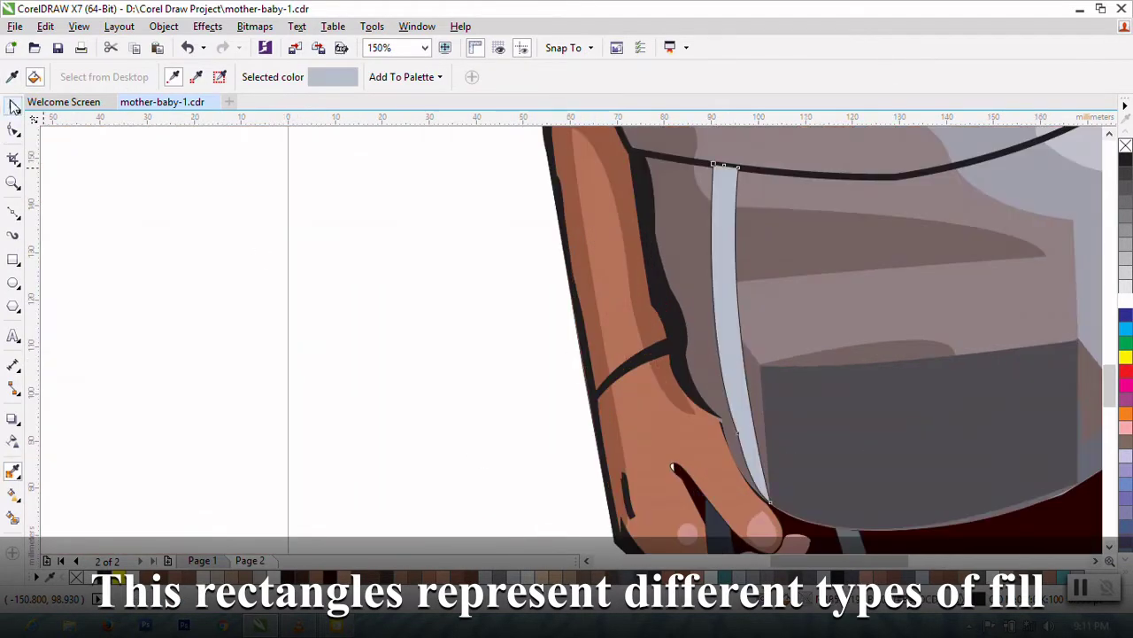
left_click(523, 77)
left_click(486, 193)
scroll(737, 135, "up", 1)
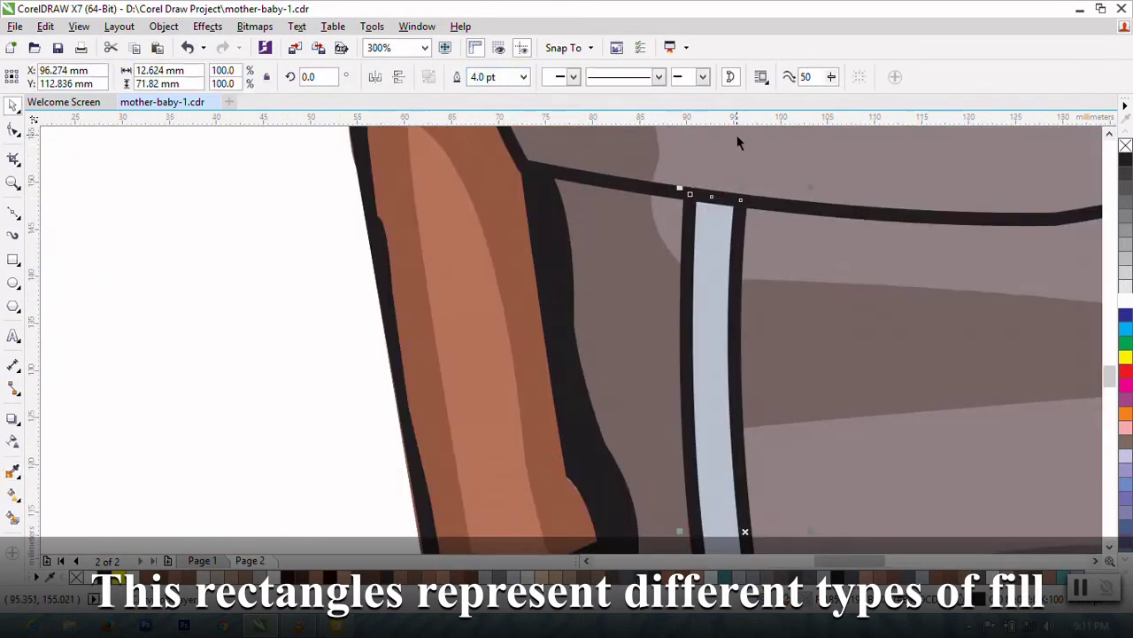
scroll(753, 255, "down", 1)
scroll(753, 255, "down", 1)
key("F10")
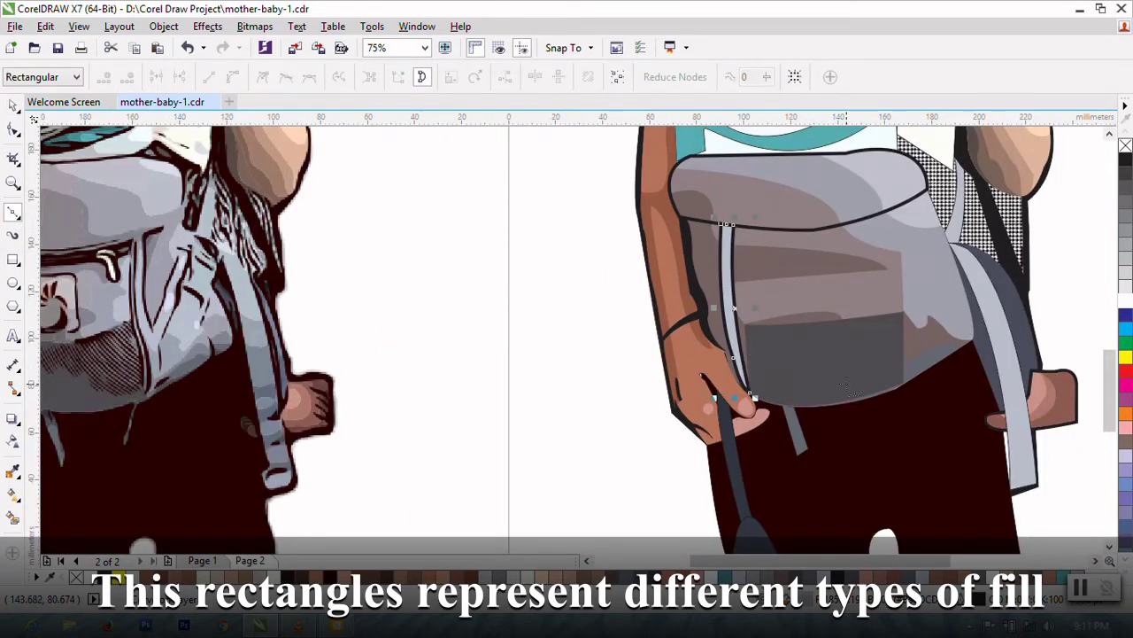
Step: Draw a curved Bézier line from the flap edge down to the pocket's bottom
left_click(891, 210)
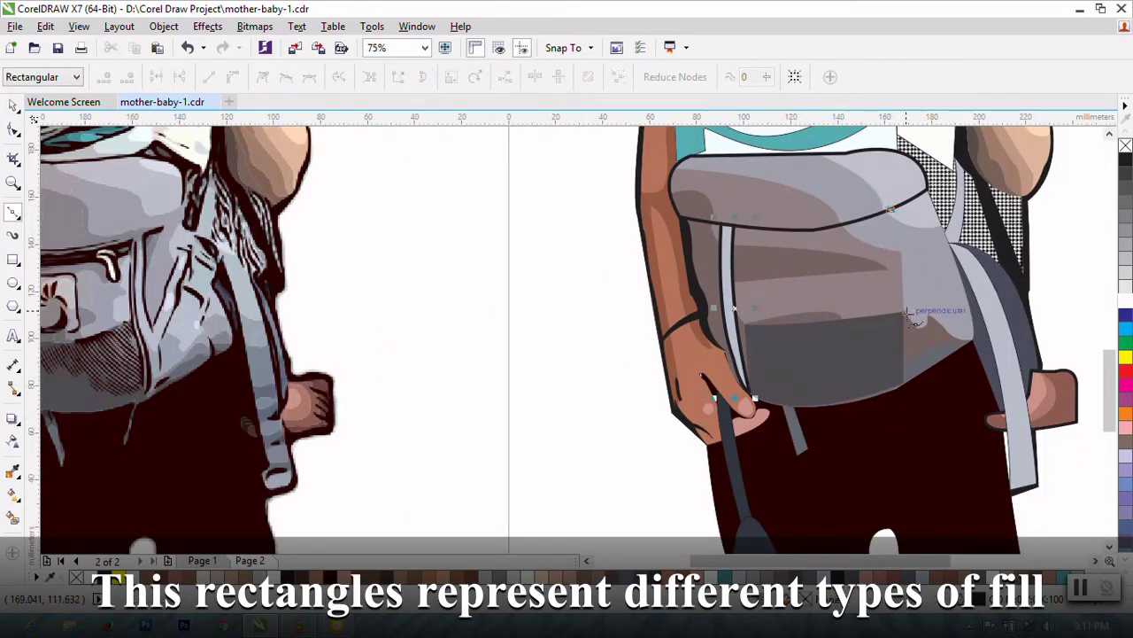
left_click(902, 305)
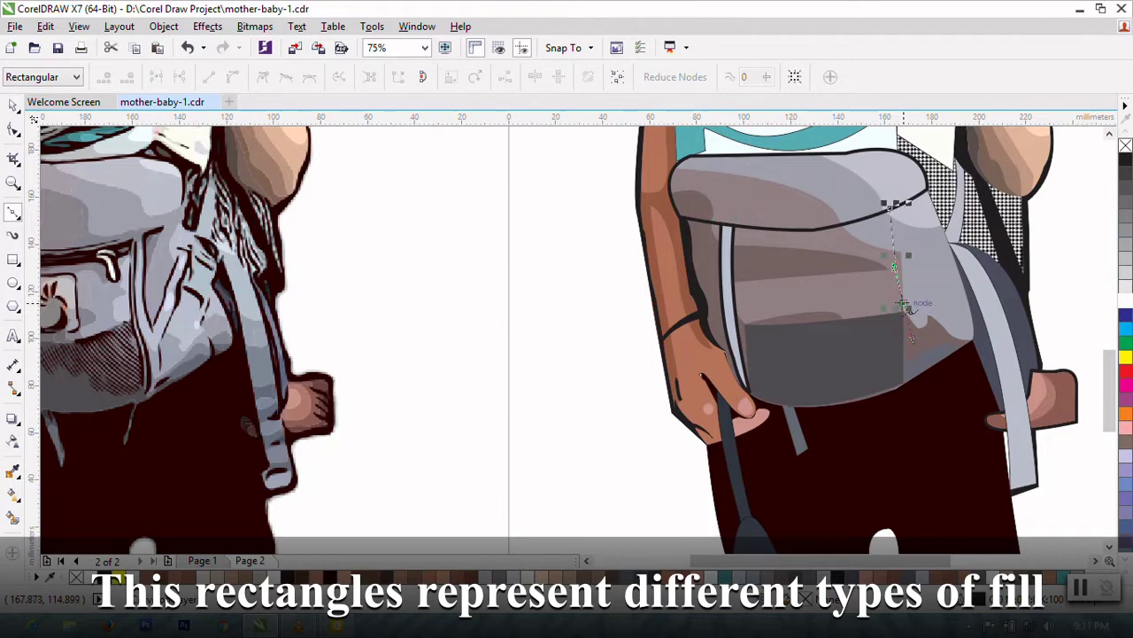
left_click_drag(899, 388, 896, 412)
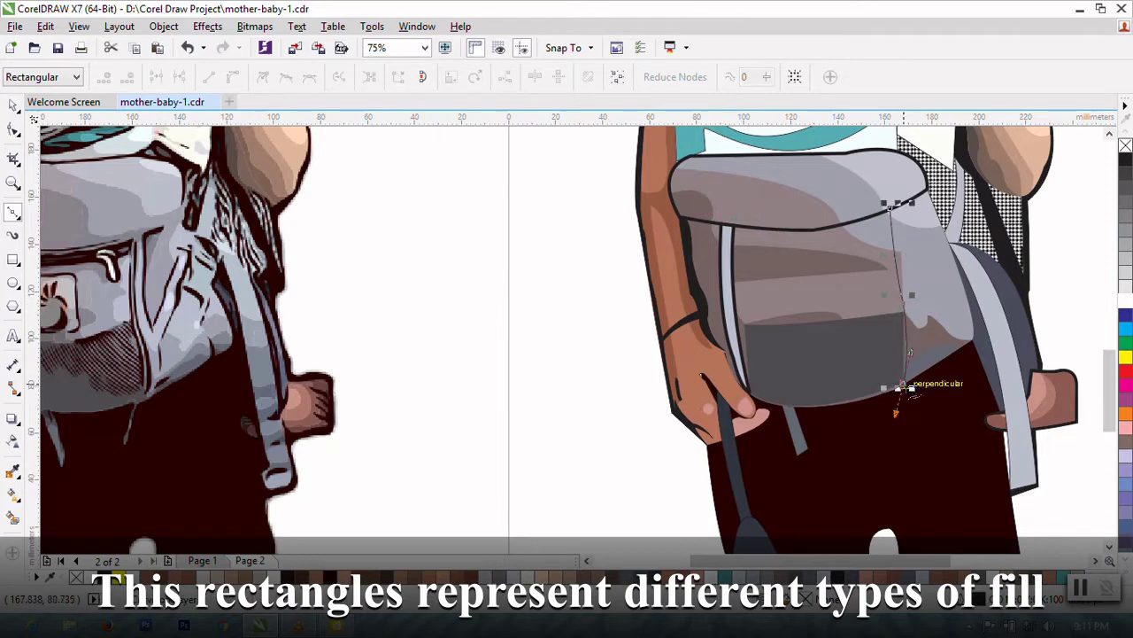
scroll(901, 387, "up", 2)
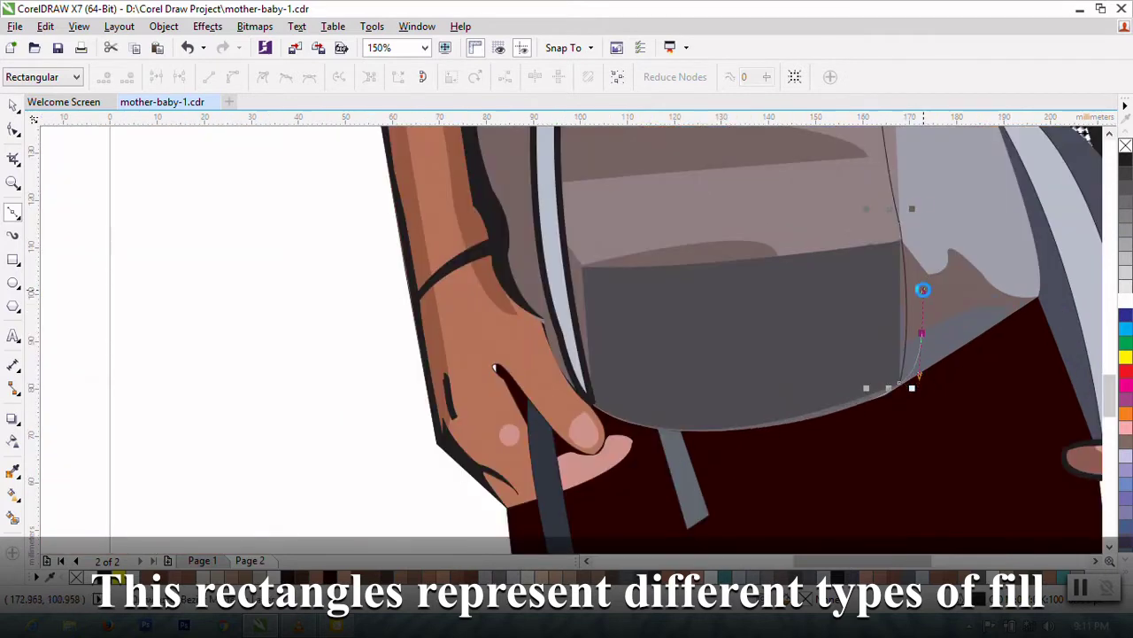
scroll(923, 283, "down", 1)
scroll(894, 226, "up", 1)
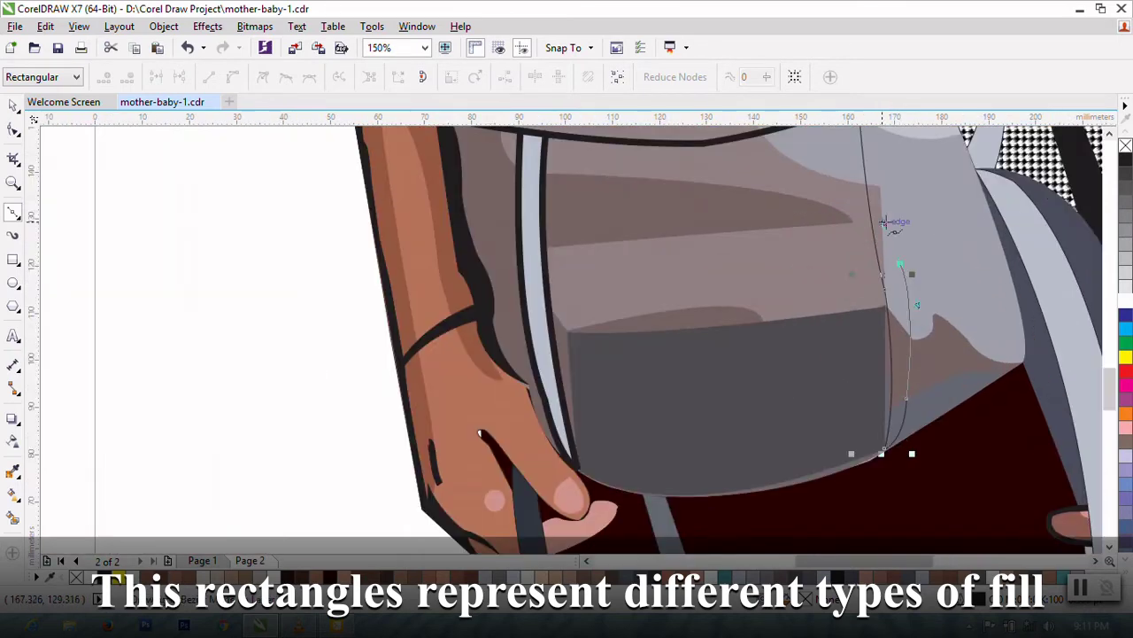
scroll(898, 259, "down", 1)
scroll(875, 202, "up", 1)
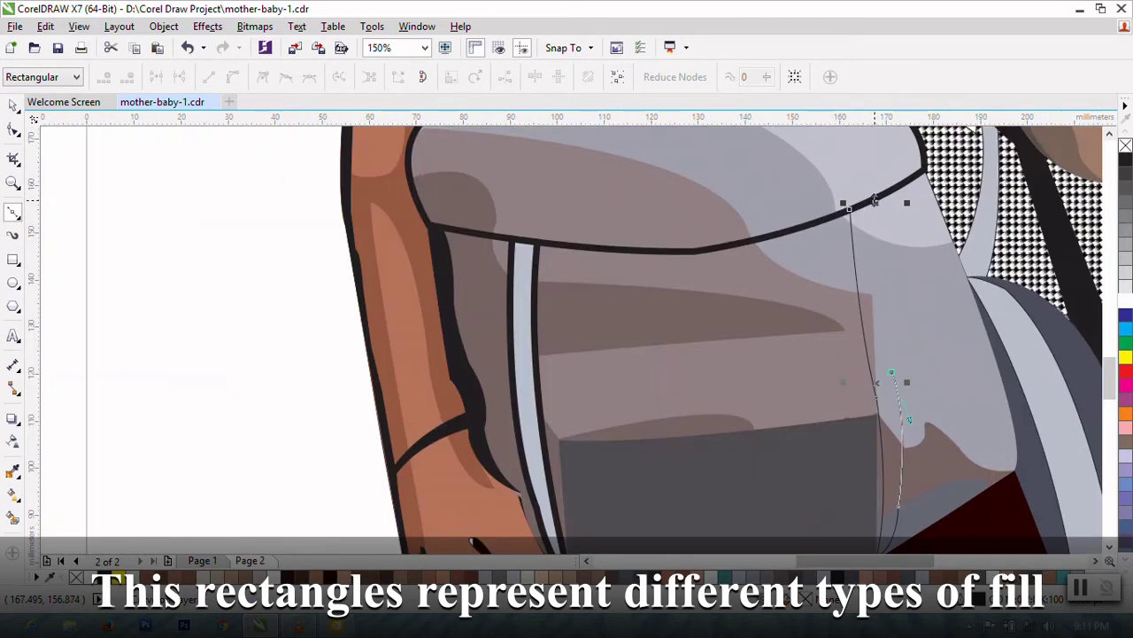
Step: Finish the line, then undo the accidental eyedropper recolour of the strap
left_click(13, 133)
scroll(770, 425, "down", 1)
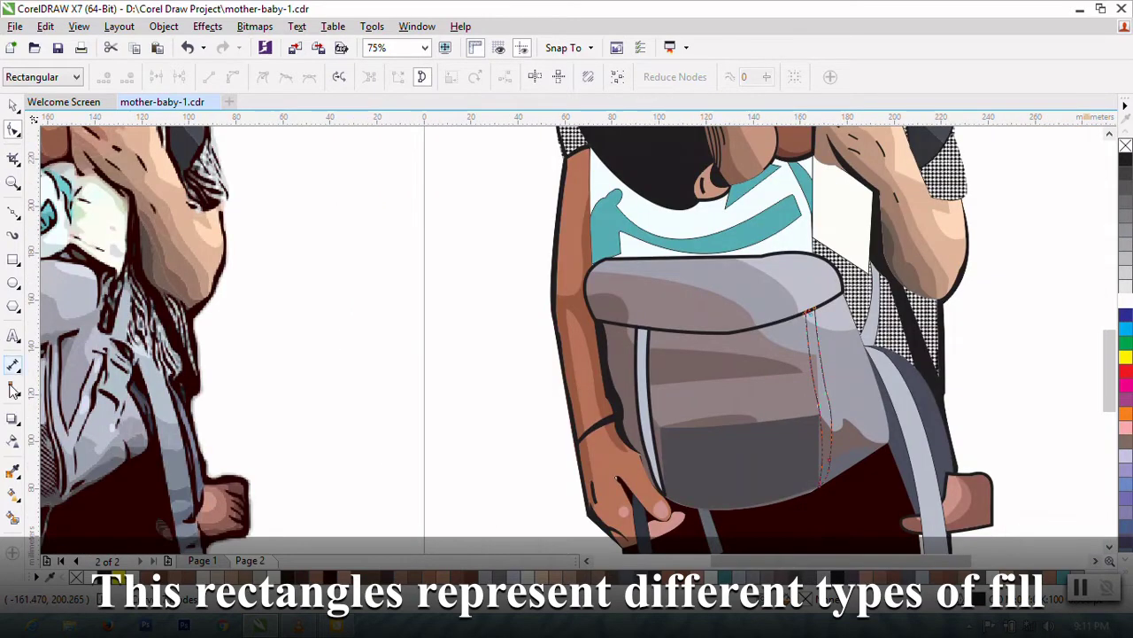
left_click(14, 472)
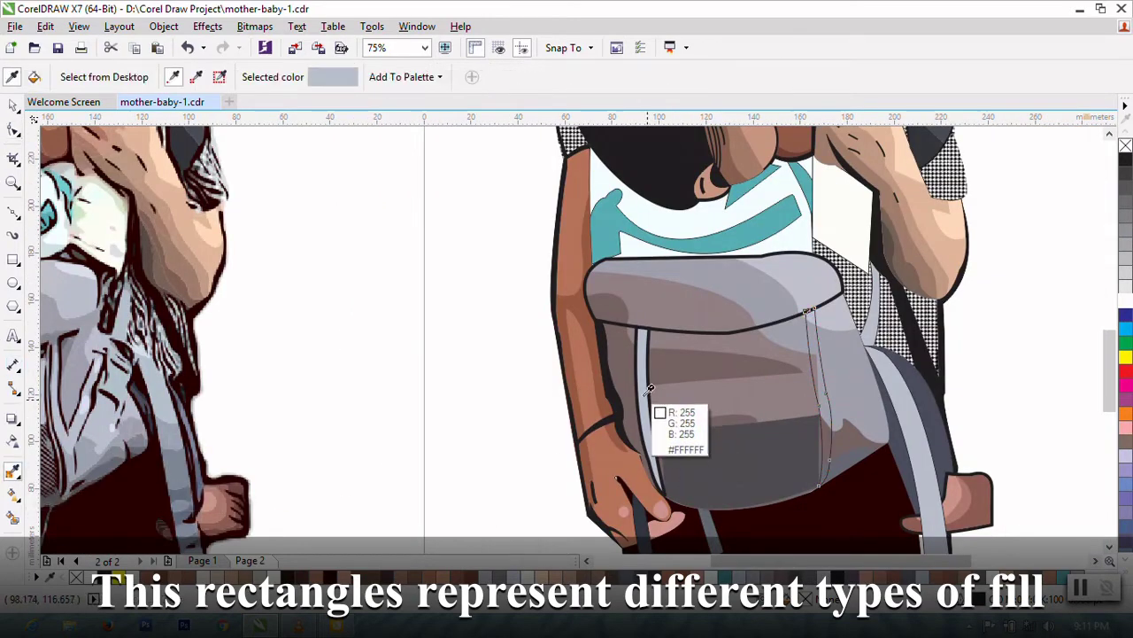
left_click(808, 372)
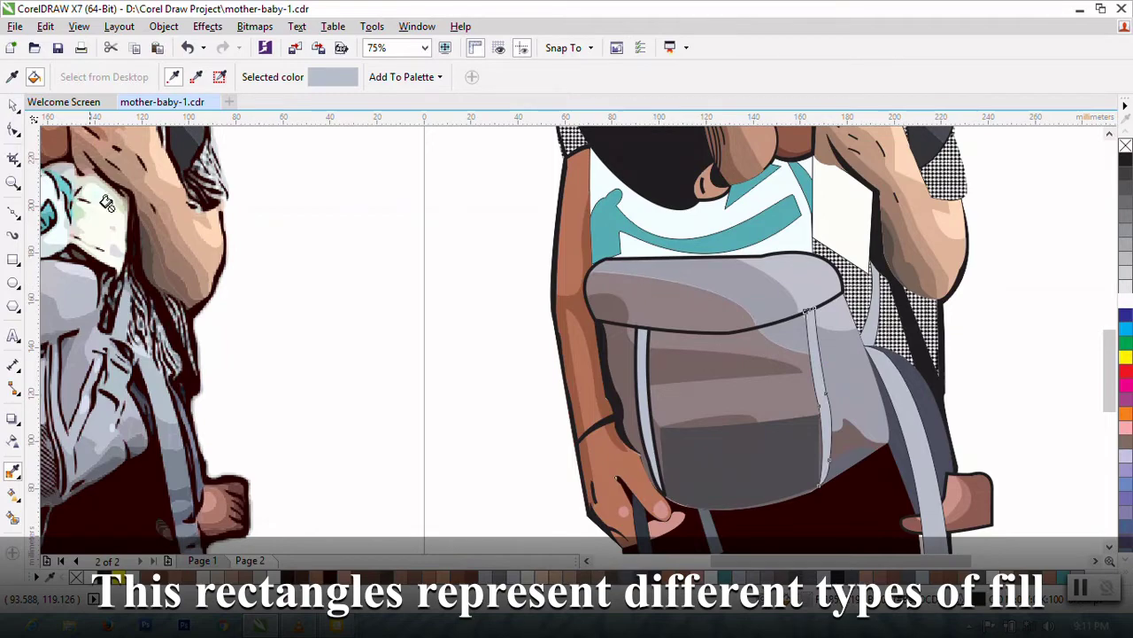
key("ctrl+z")
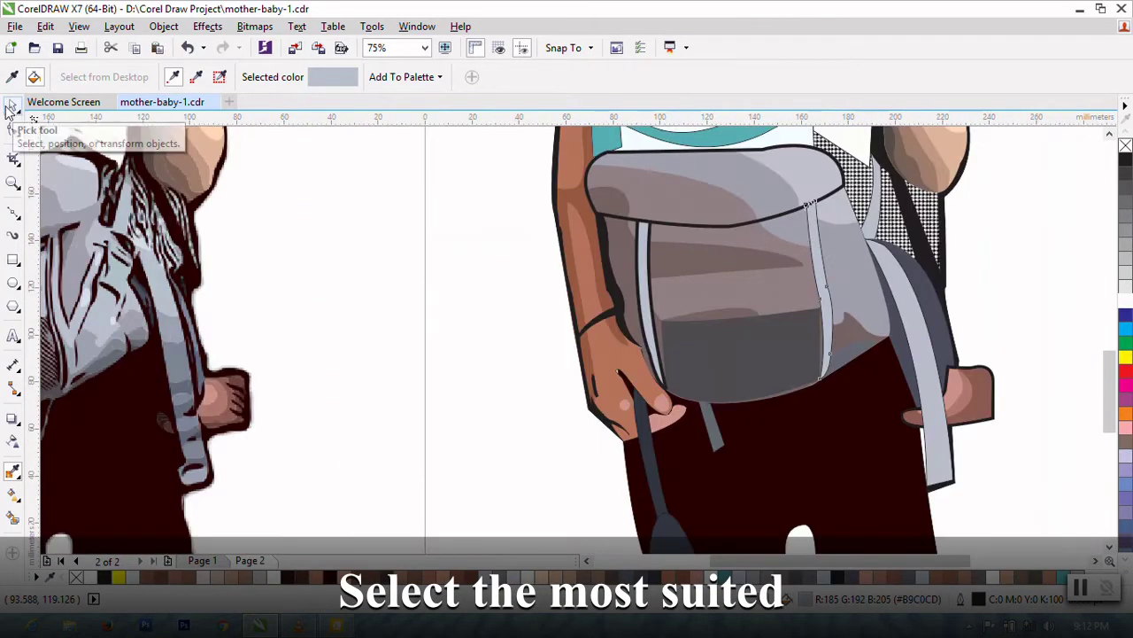
Step: Give the pocket's right edge line a thicker outline width
left_click(14, 104)
left_click(524, 78)
left_click(487, 188)
key("Escape")
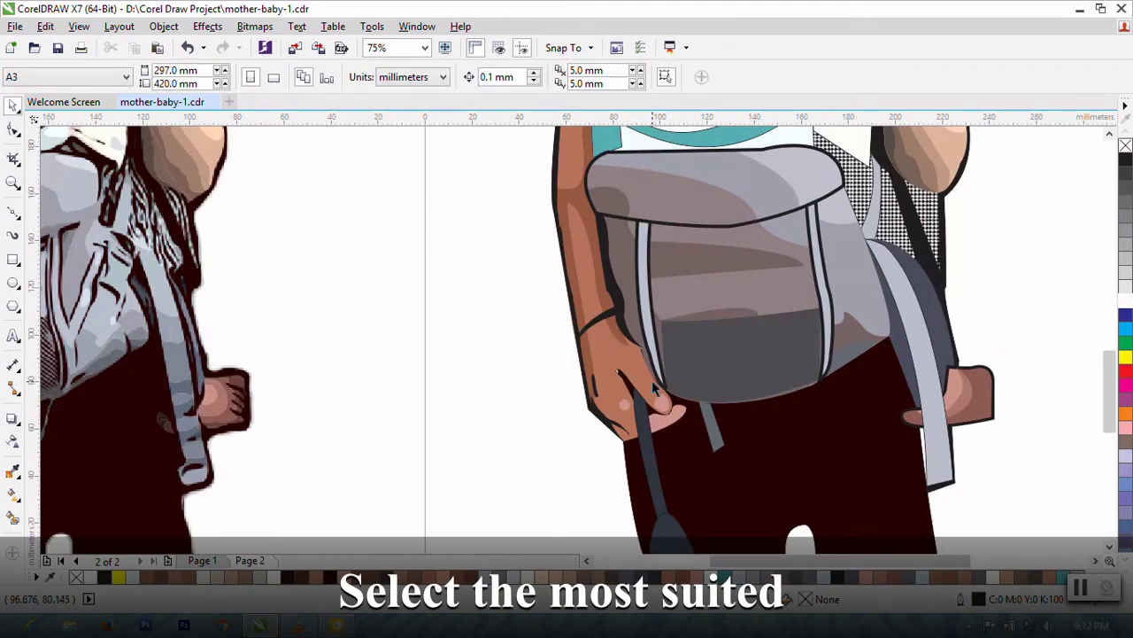
Step: Draw a diagonal Bézier line from the strap to the pocket's right edge
left_click(12, 216)
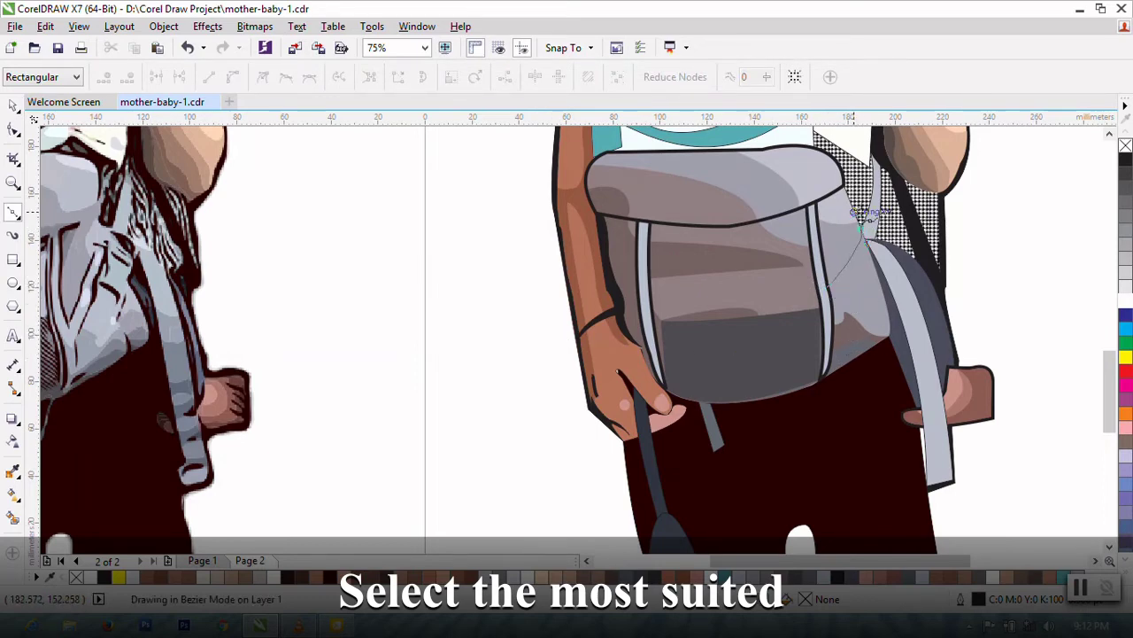
left_click(859, 223)
scroll(881, 265, "up", 2)
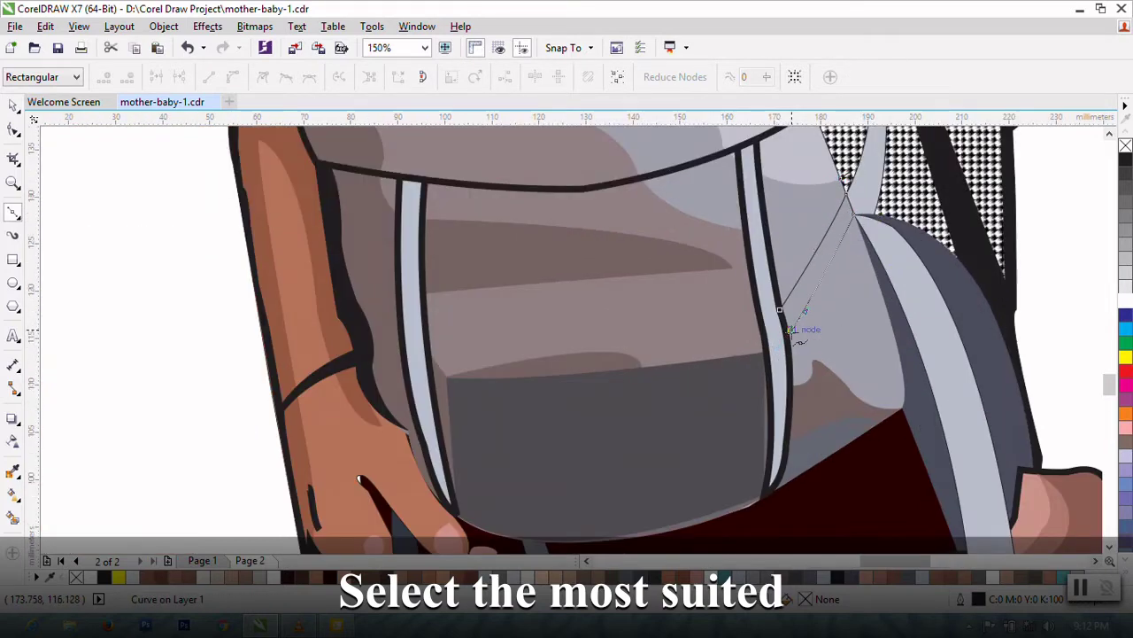
scroll(788, 328, "up", 1)
left_click(788, 337)
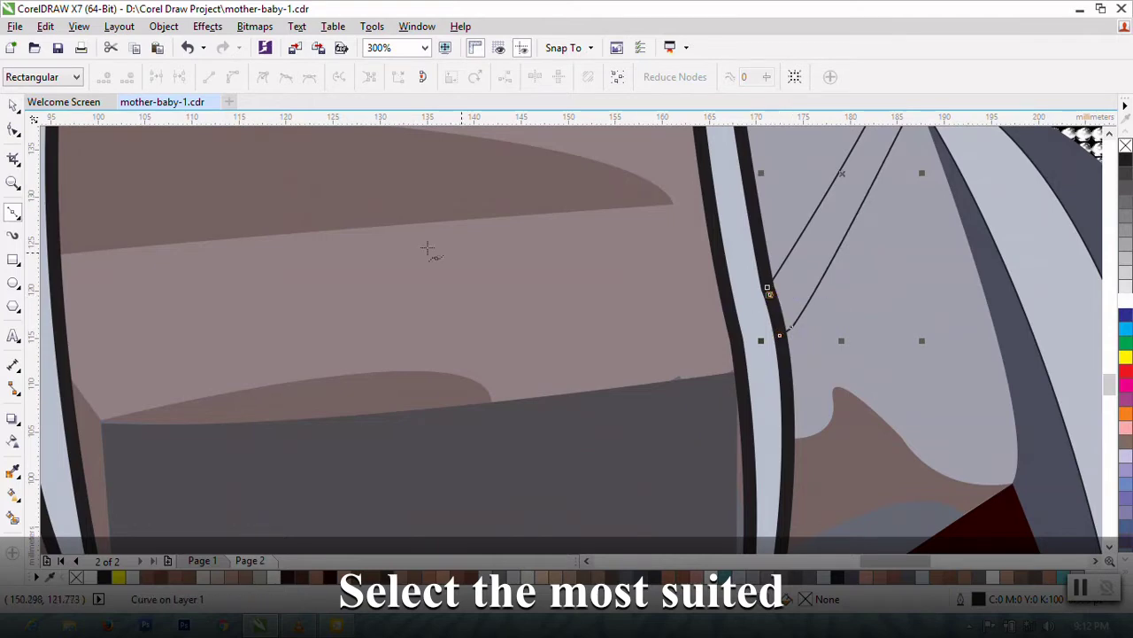
left_click(13, 129)
right_click(810, 286)
left_click(868, 438)
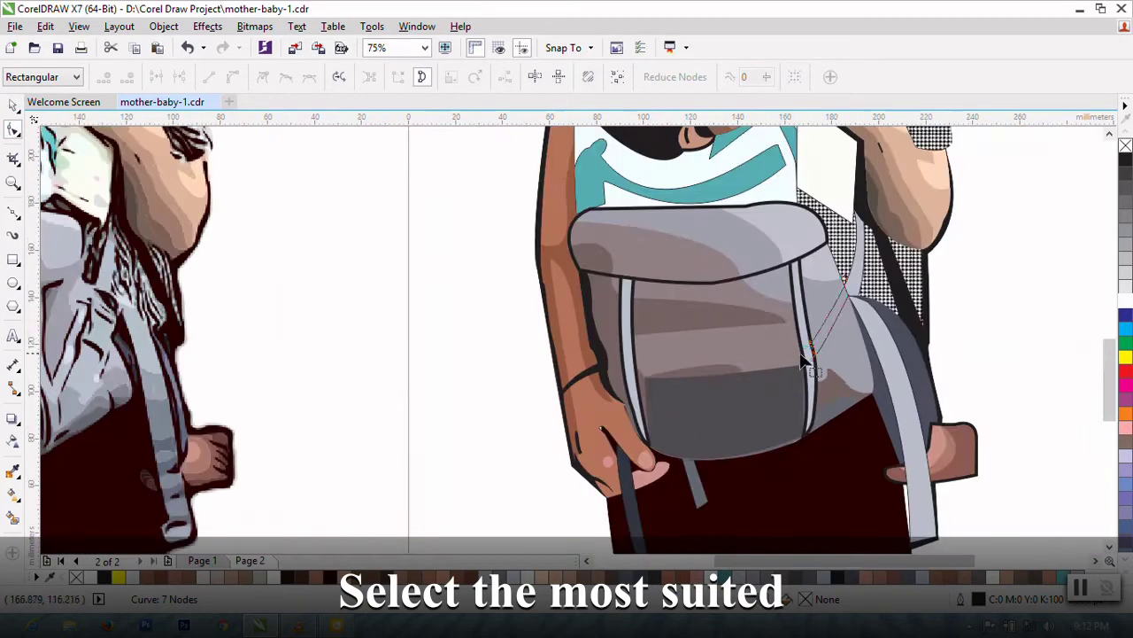
Step: Thicken the diagonal line's outline to 4.0 pt
left_click(524, 77)
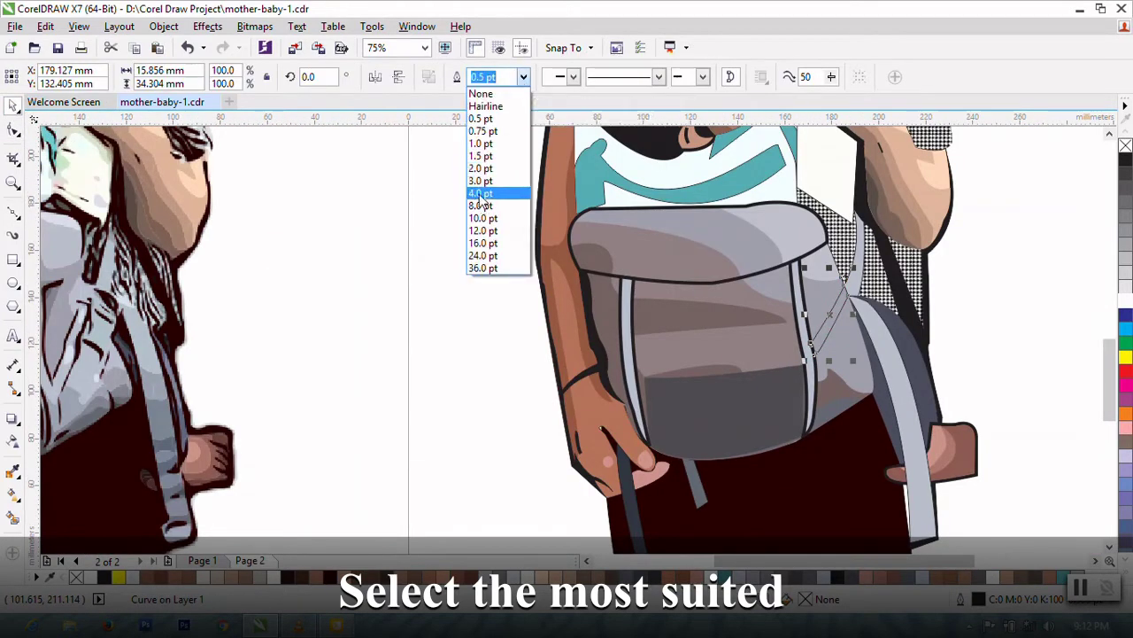
left_click(469, 182)
left_click(523, 77)
left_click(491, 184)
left_click(429, 189)
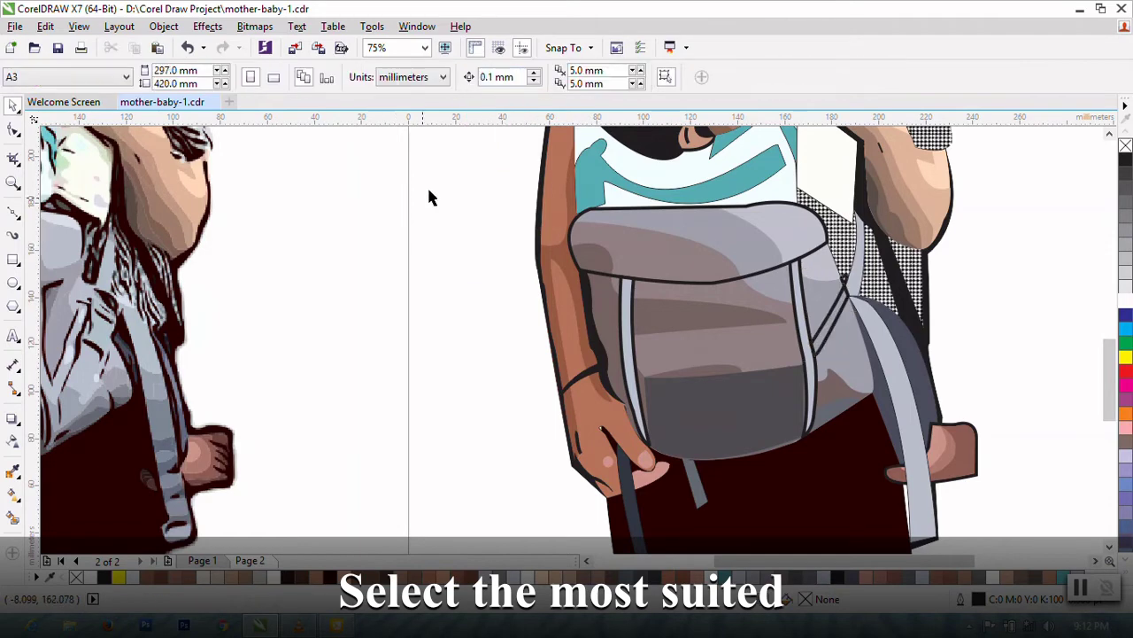
Step: Reshape the thin diagonal curve, pulling its end onto the strap's edge
scroll(894, 301, "up", 2)
left_click(769, 278)
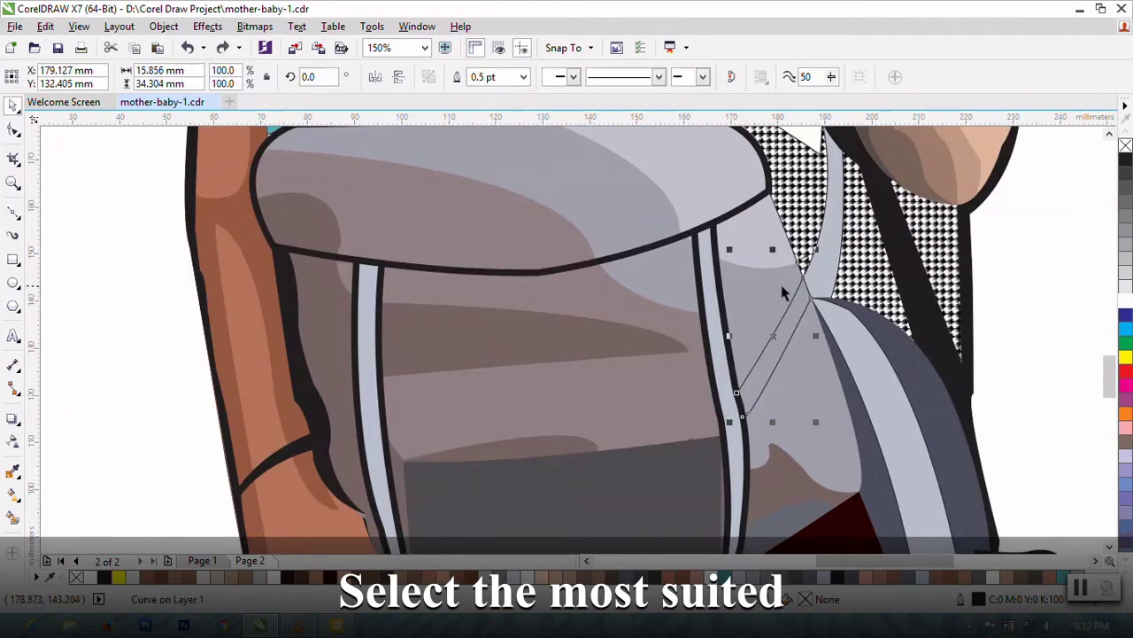
scroll(825, 288, "up", 2)
scroll(767, 256, "down", 2)
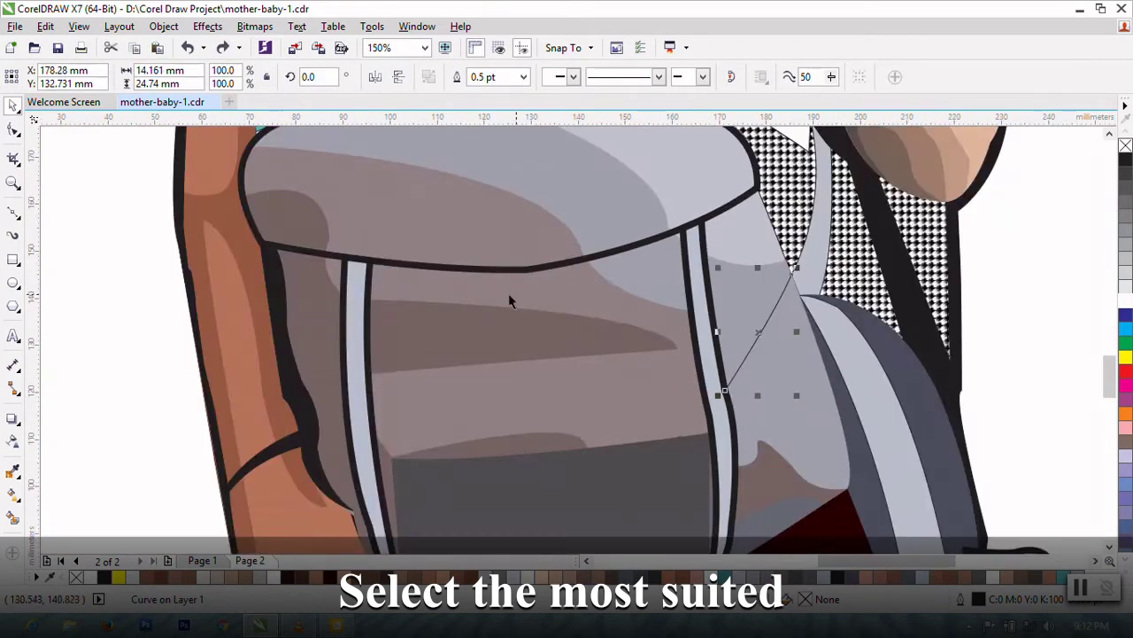
left_click(15, 213)
left_click_drag(790, 274, 699, 449)
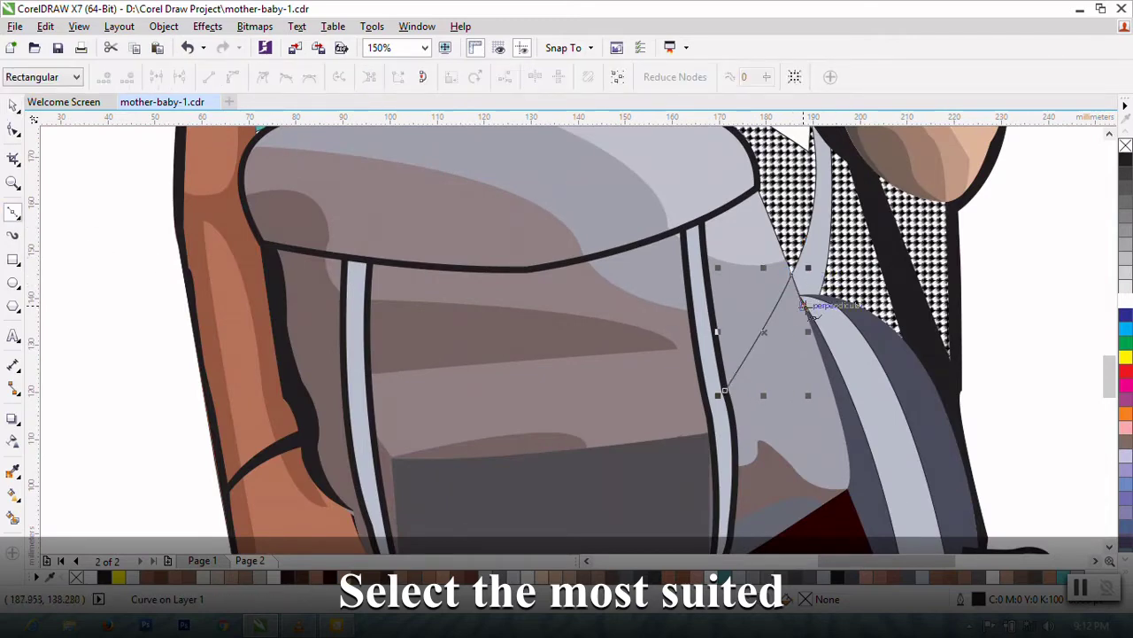
Step: Close the diagonal curve into a shape and give it a 4.0 pt outline
scroll(731, 419, "up", 2)
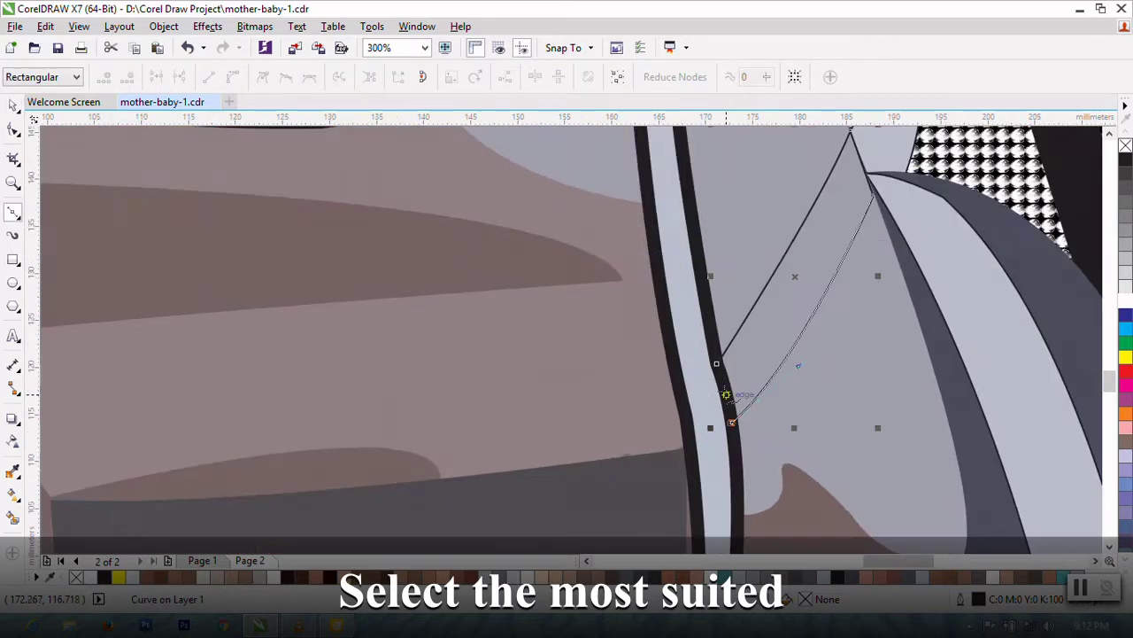
left_click(13, 130)
right_click(775, 362)
left_click(804, 227)
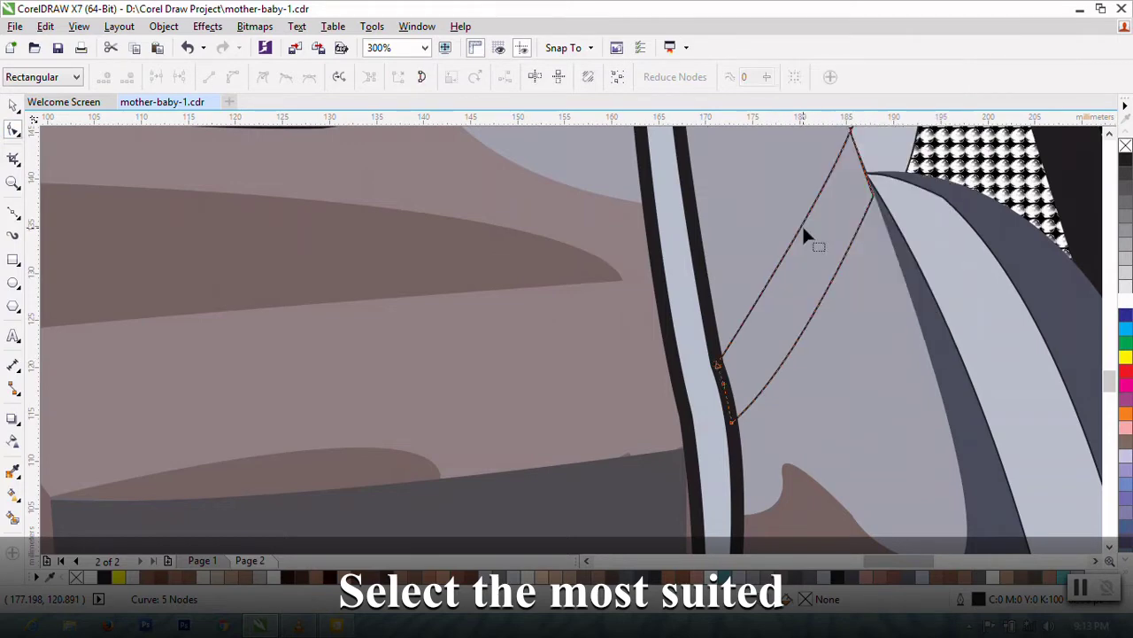
left_click(13, 105)
left_click(523, 77)
left_click(509, 195)
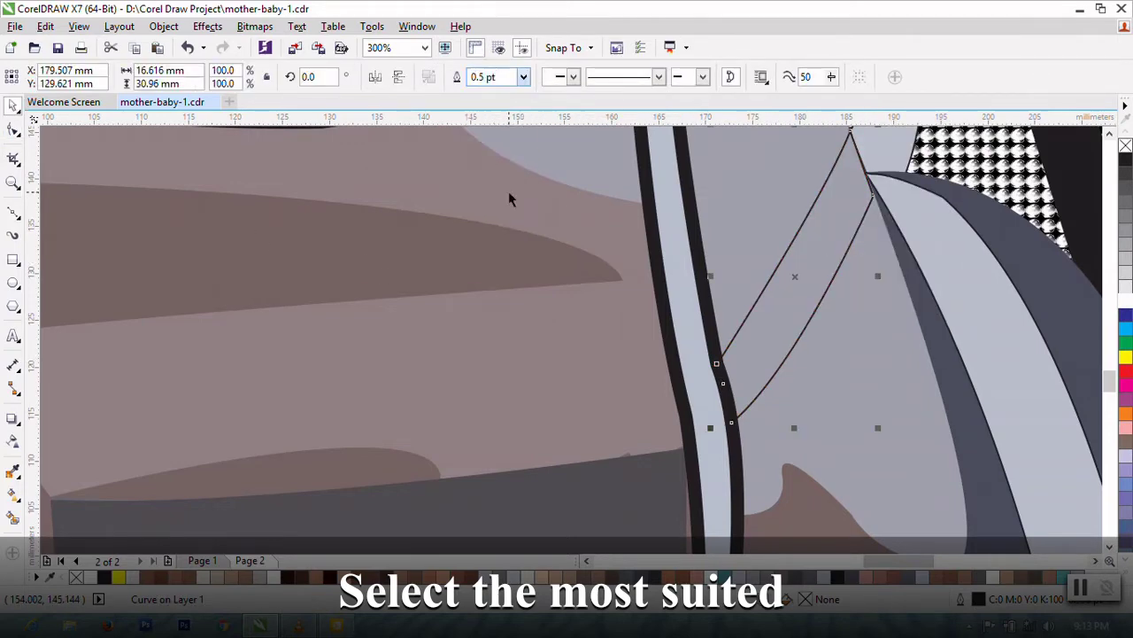
left_click(524, 77)
left_click(500, 187)
scroll(367, 321, "down", 4)
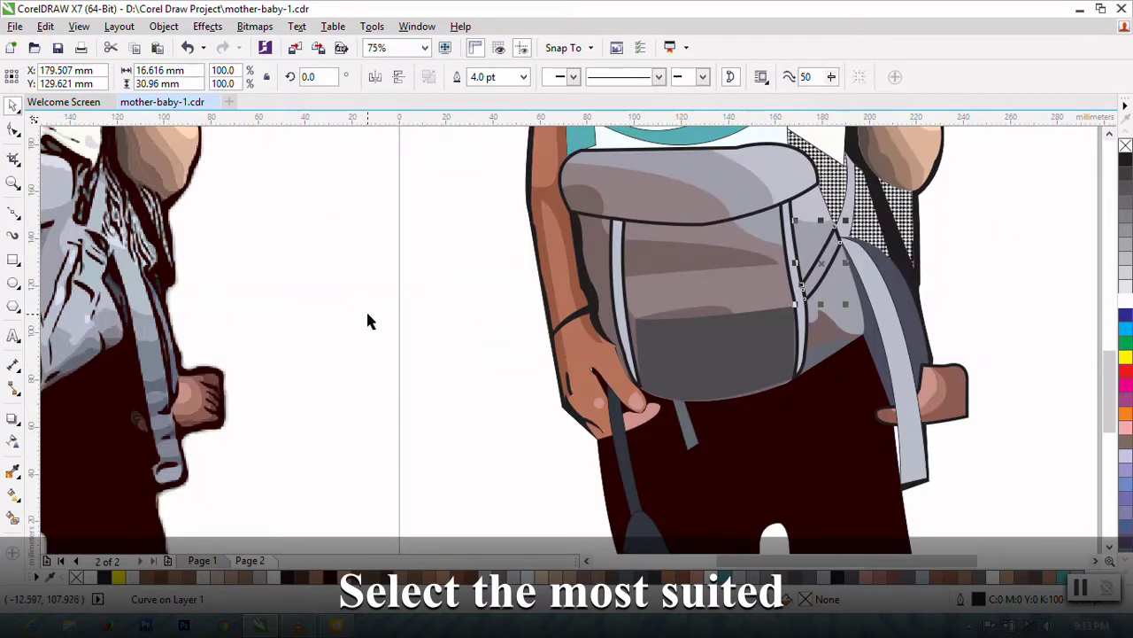
left_click(474, 317)
Step: Draw a short curved crease stroke on the side panel beside the right strap
left_click(13, 213)
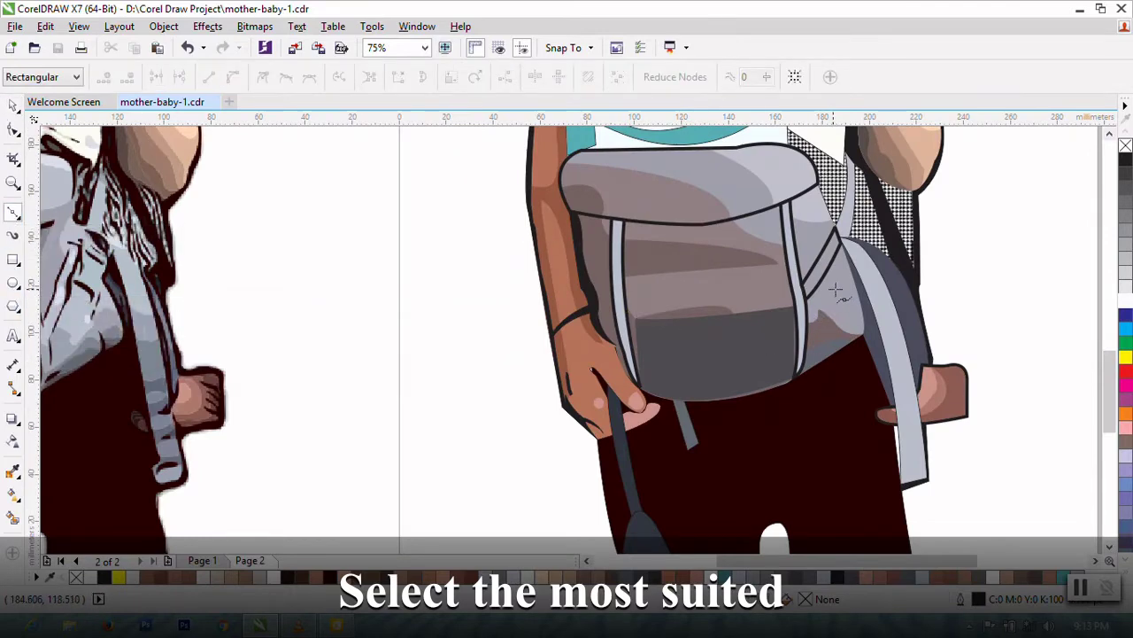
scroll(834, 286, "up", 2)
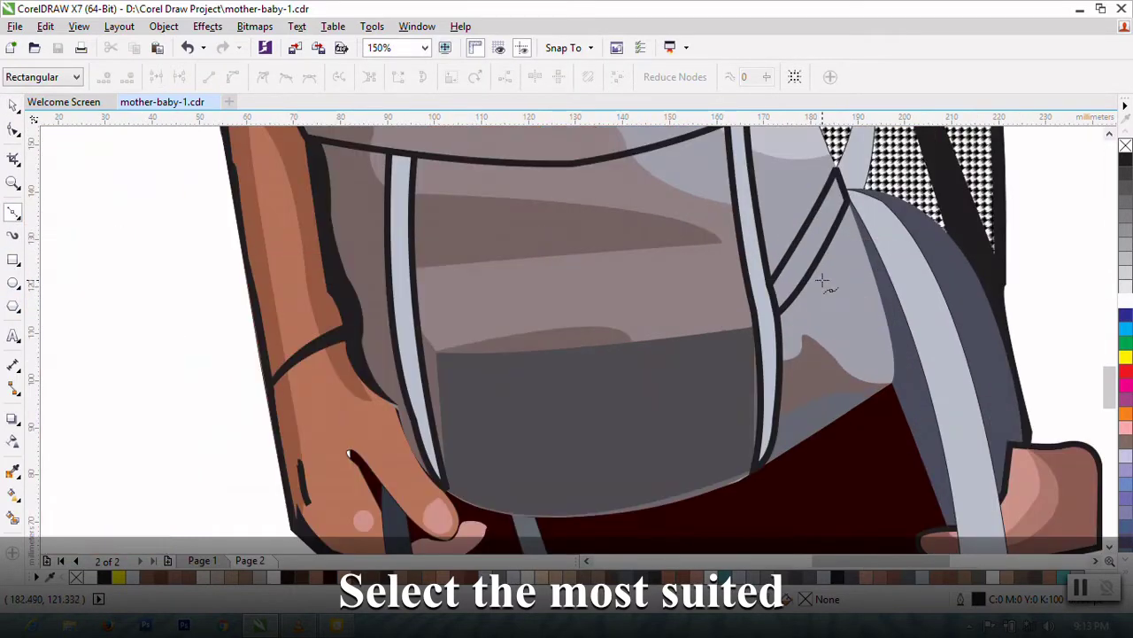
left_click_drag(840, 315, 835, 310)
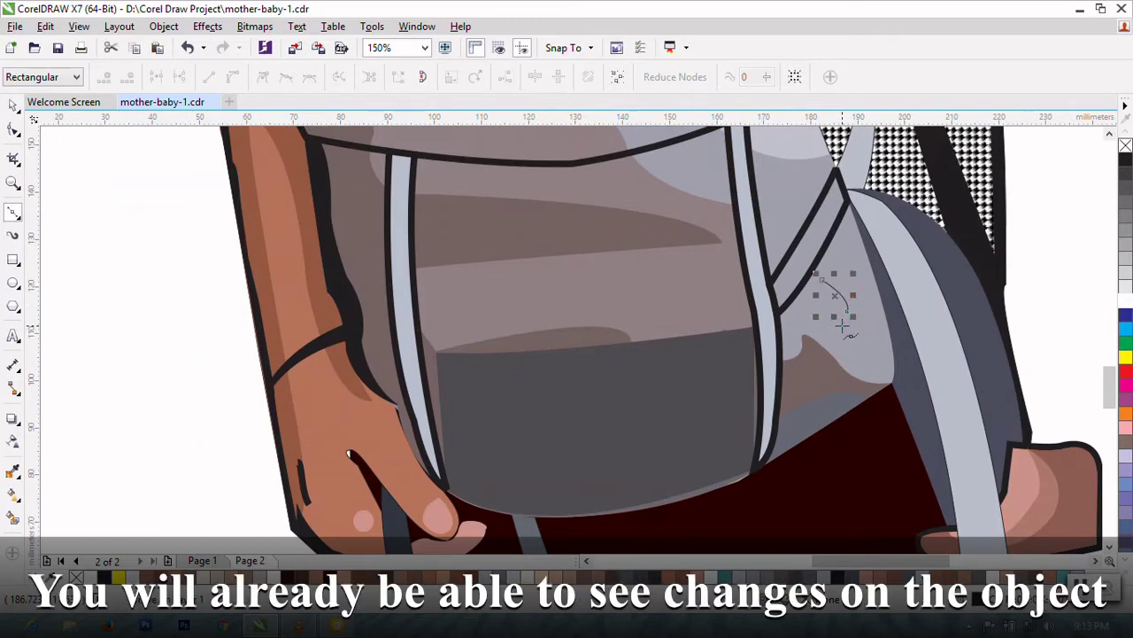
scroll(836, 310, "up", 2)
scroll(800, 322, "down", 2)
scroll(800, 322, "down", 1)
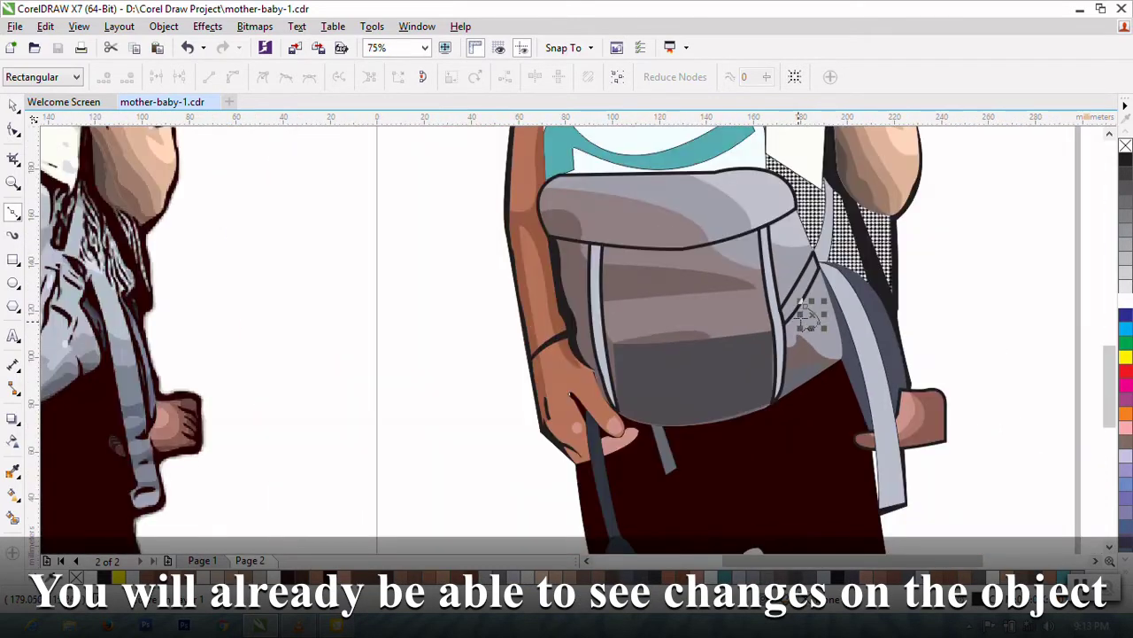
scroll(809, 316, "up", 1)
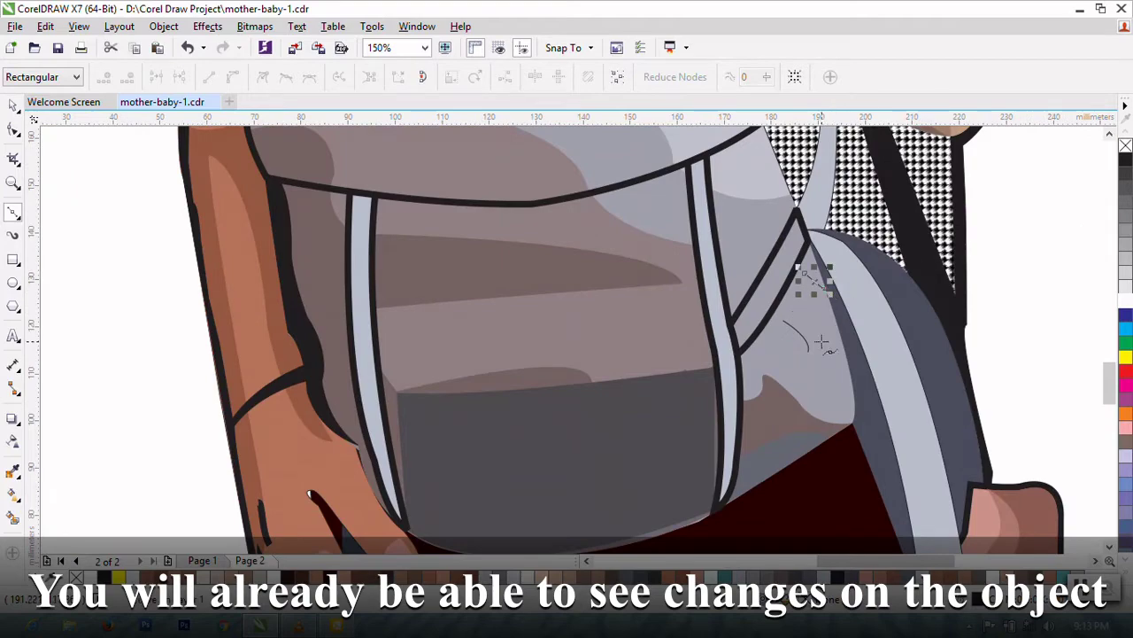
scroll(802, 288, "down", 2)
scroll(800, 302, "up", 4)
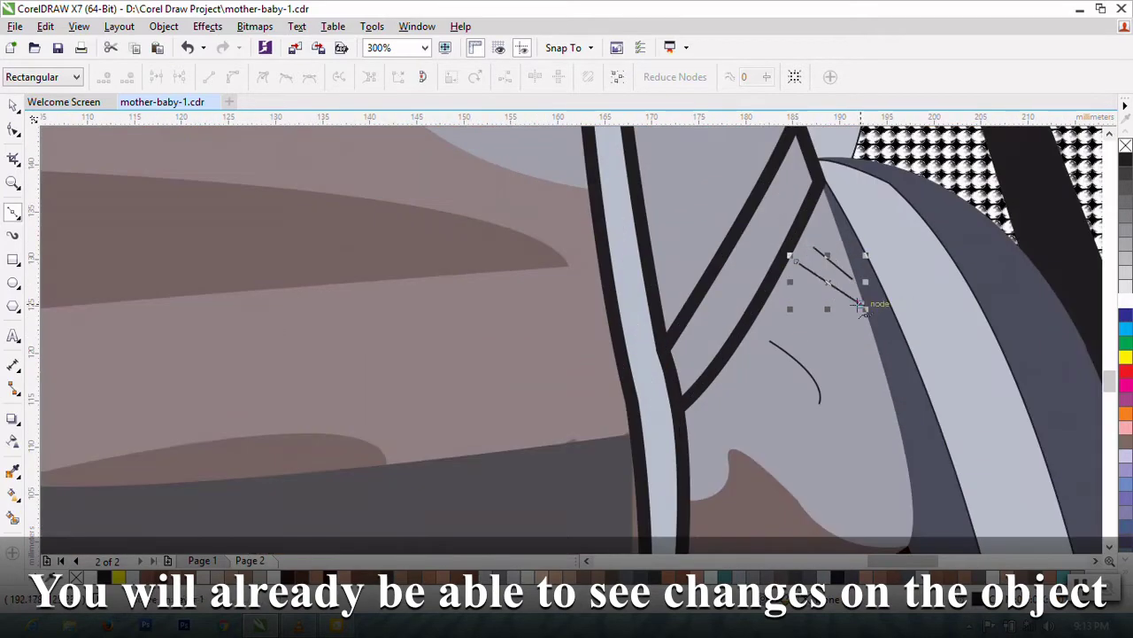
scroll(800, 302, "down", 3)
scroll(740, 301, "down", 3)
scroll(739, 312, "up", 3)
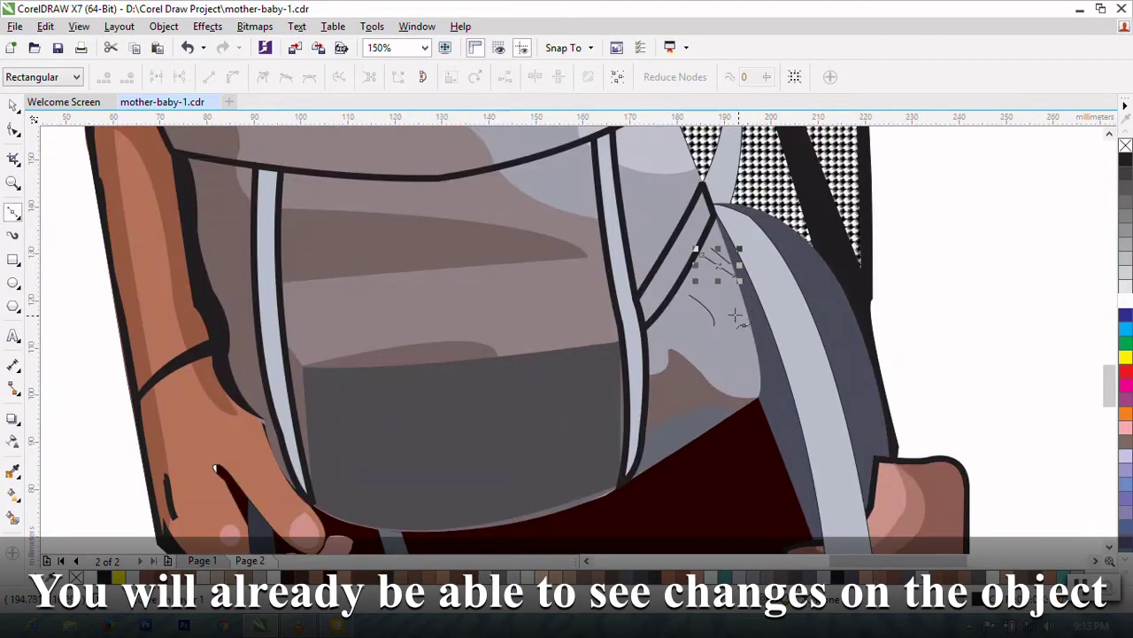
scroll(797, 354, "down", 2)
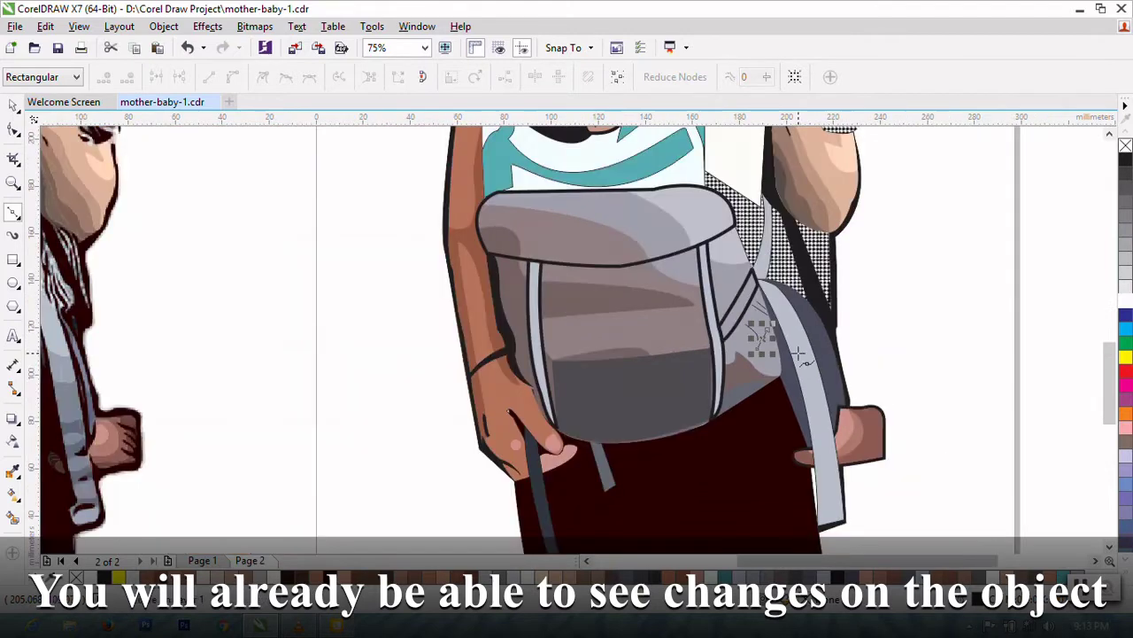
scroll(798, 354, "down", 1)
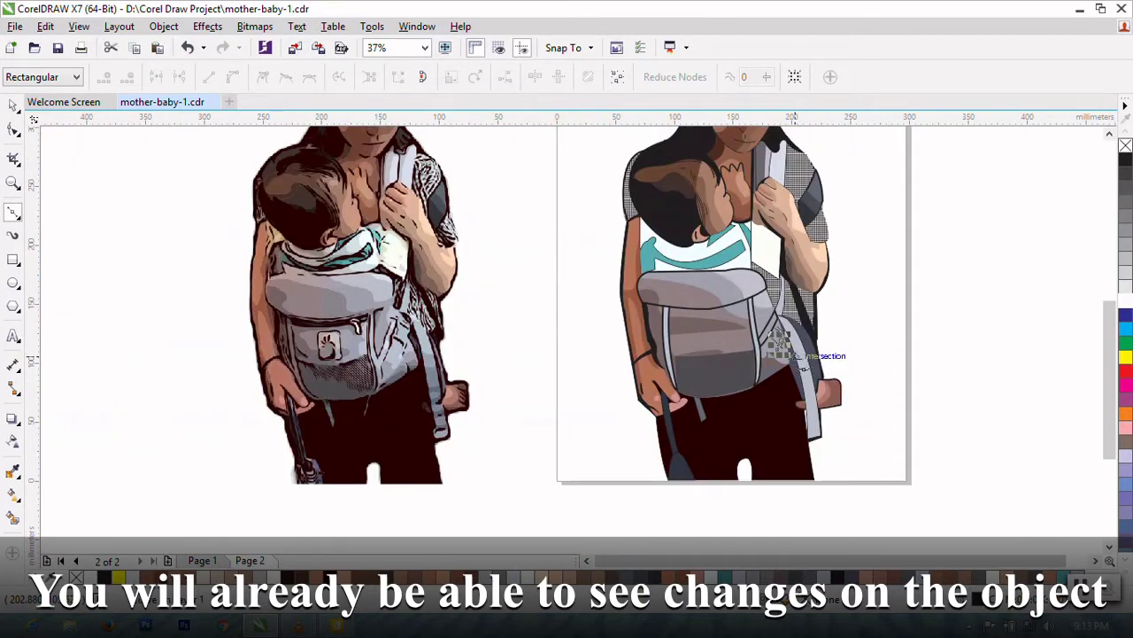
scroll(779, 347, "up", 2)
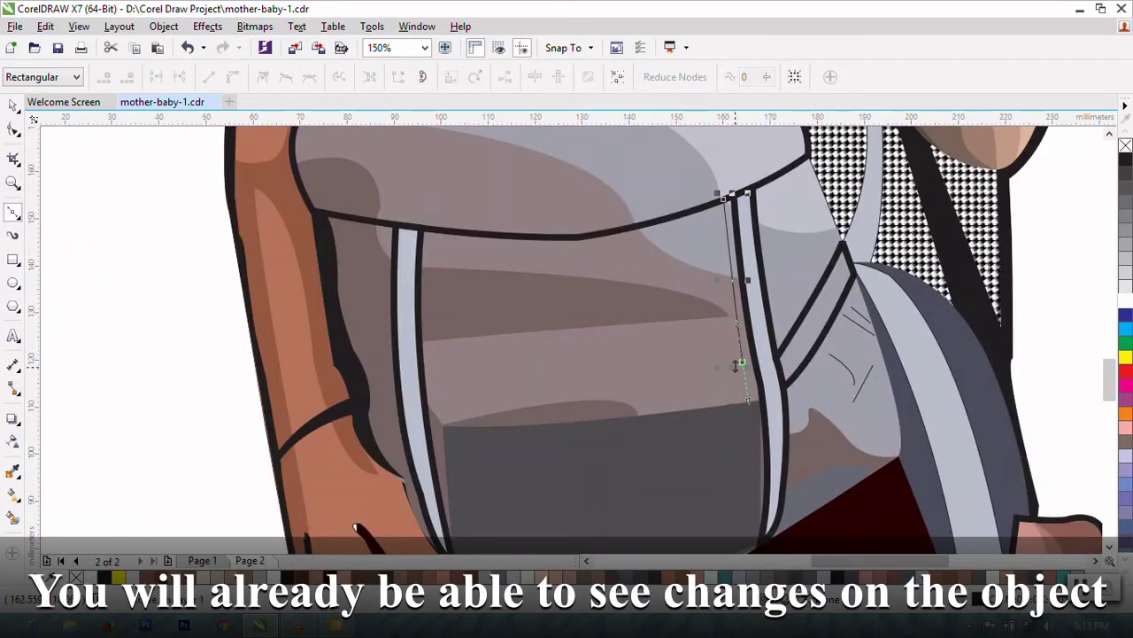
Step: Draw a straight line down the pocket's right strap to the backpack bottom
left_click(763, 361)
left_click(755, 448)
key("space")
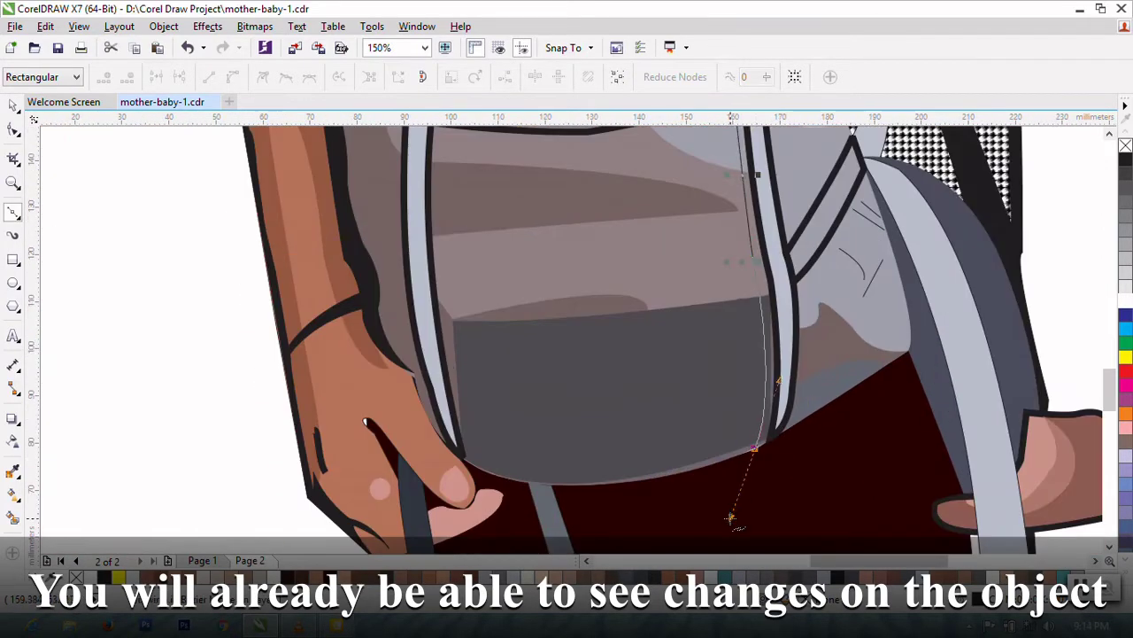
scroll(733, 514, "down", 1)
scroll(687, 353, "down", 1)
scroll(688, 352, "up", 1)
scroll(687, 352, "up", 1)
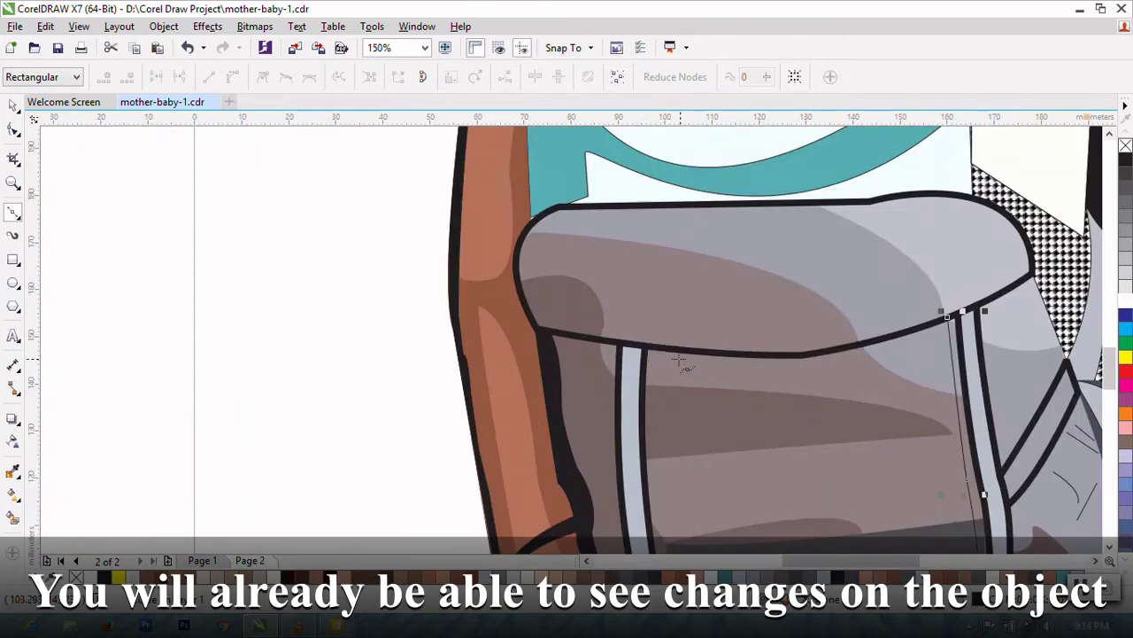
Step: Draw a curve following the underside of the pocket's top band
left_click(649, 347)
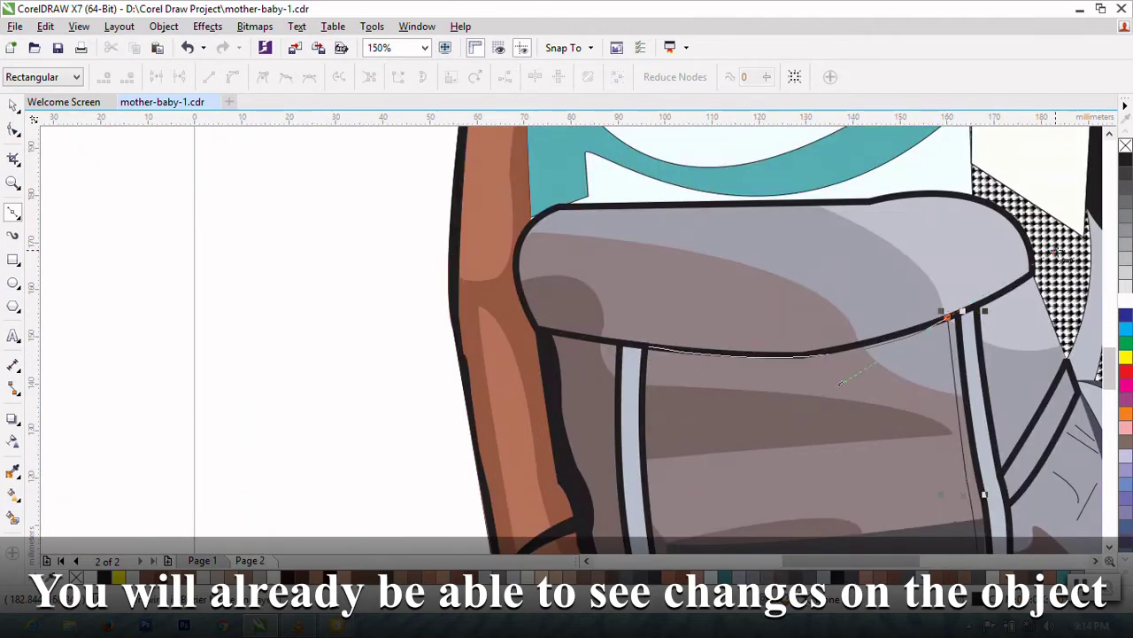
left_click_drag(949, 316, 823, 383)
scroll(949, 327, "up", 1)
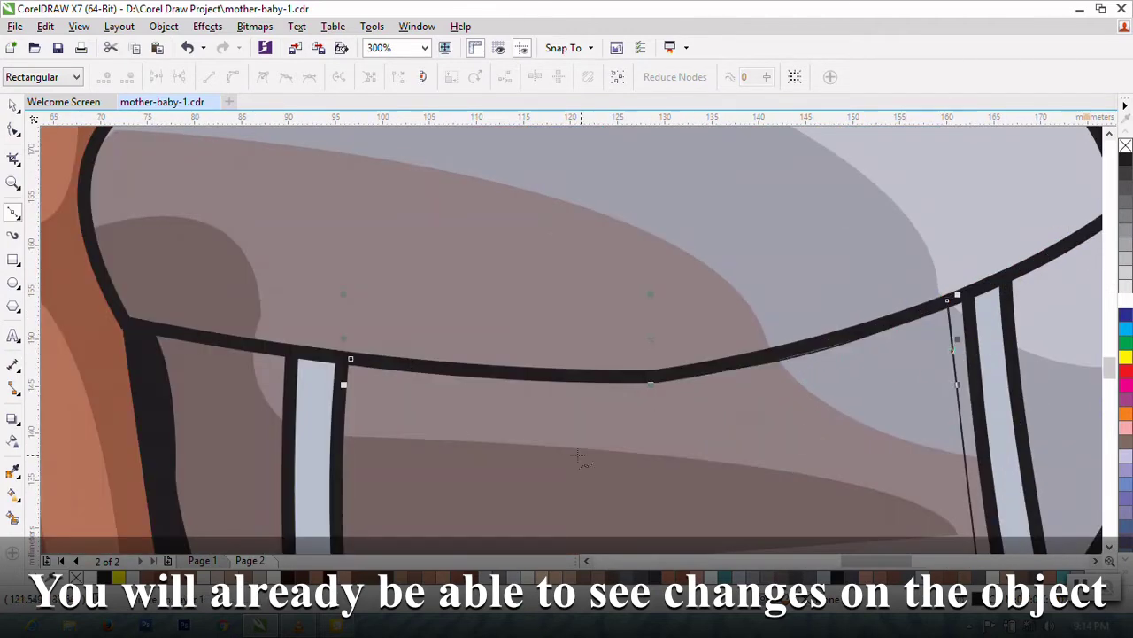
left_click_drag(347, 408, 166, 347)
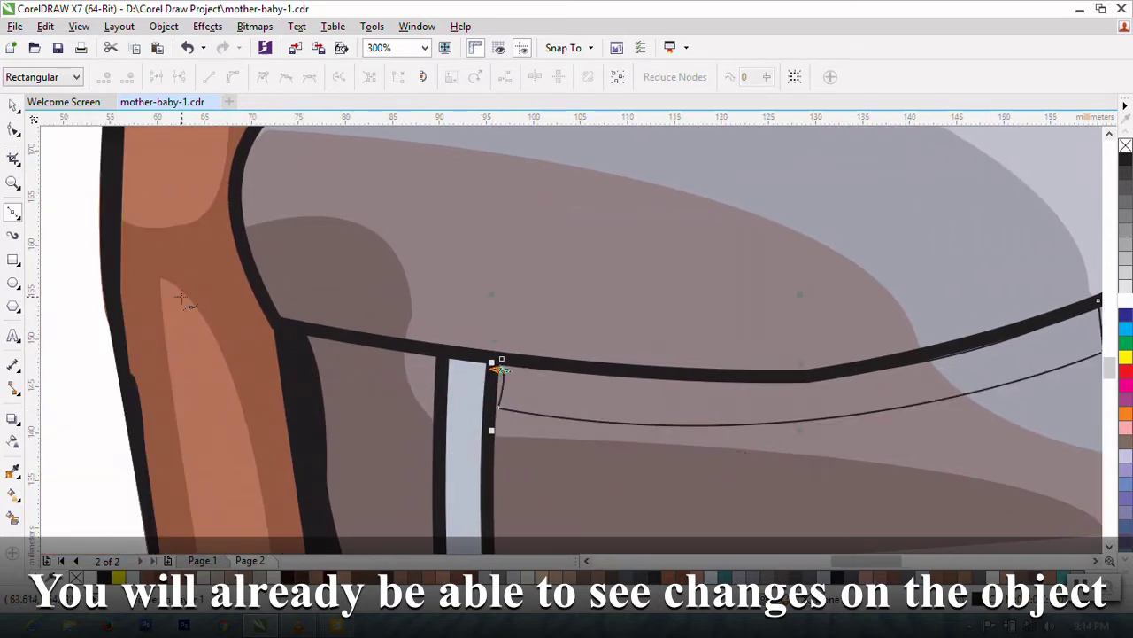
Step: Move the band curve's corner node left onto the strap and clear the selection
left_click(13, 129)
right_click(532, 384)
scroll(498, 406, "up", 1)
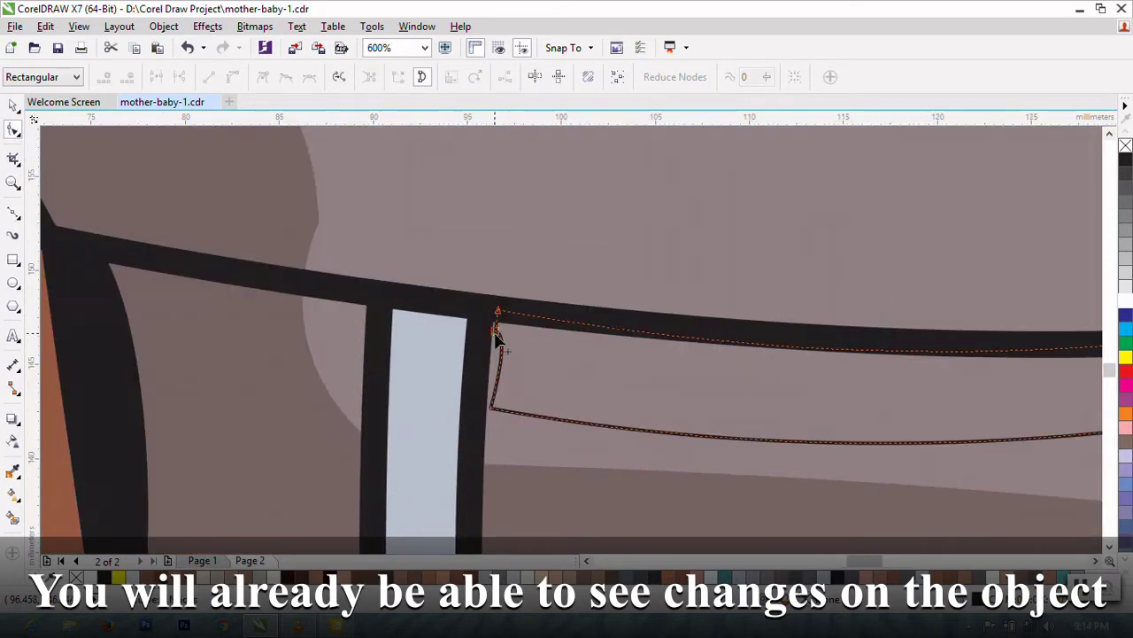
left_click_drag(491, 408, 472, 407)
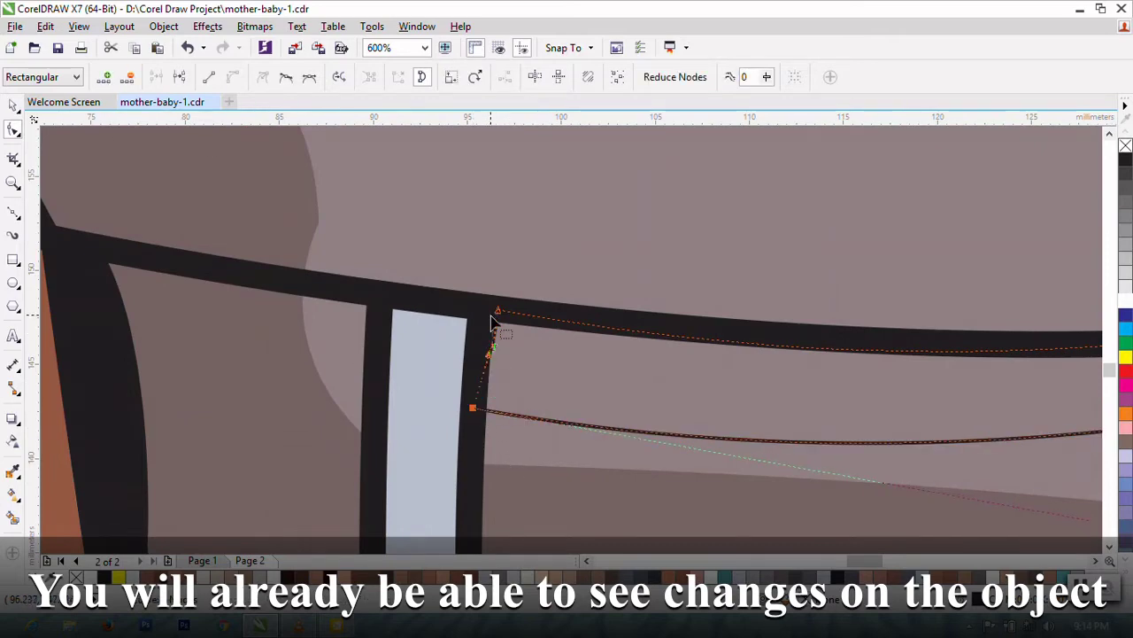
scroll(492, 324, "down", 1)
scroll(505, 319, "down", 1)
scroll(522, 314, "down", 1)
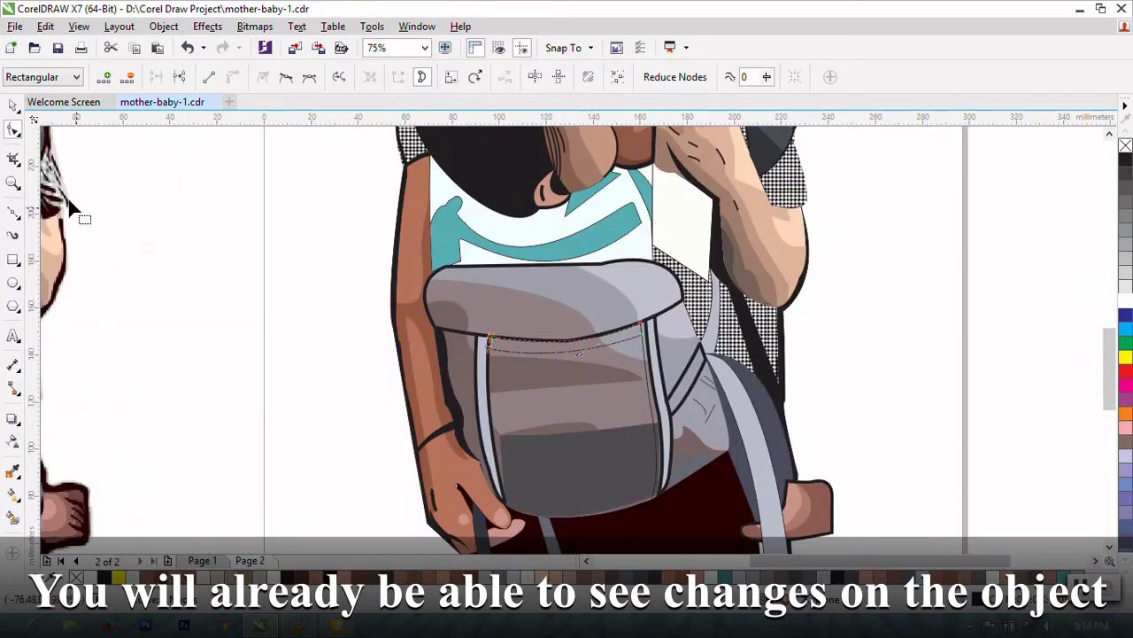
key("space")
key("Escape")
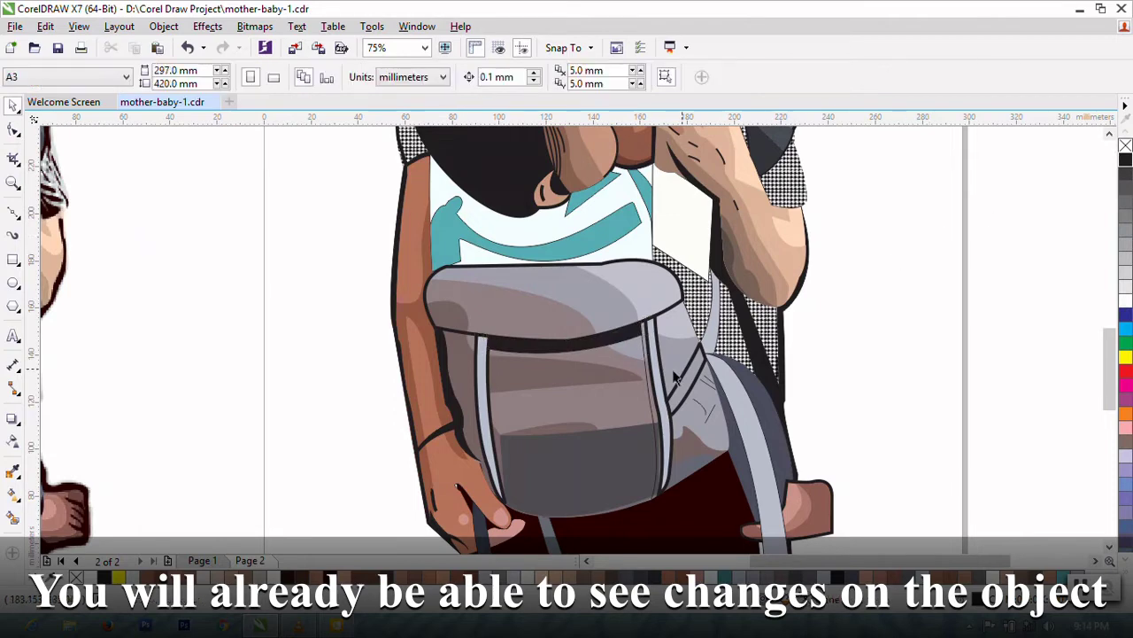
scroll(587, 379, "up", 2)
Step: Give the new strap line a 4.0 pt outline
left_click(695, 372)
left_click(524, 77)
left_click(480, 192)
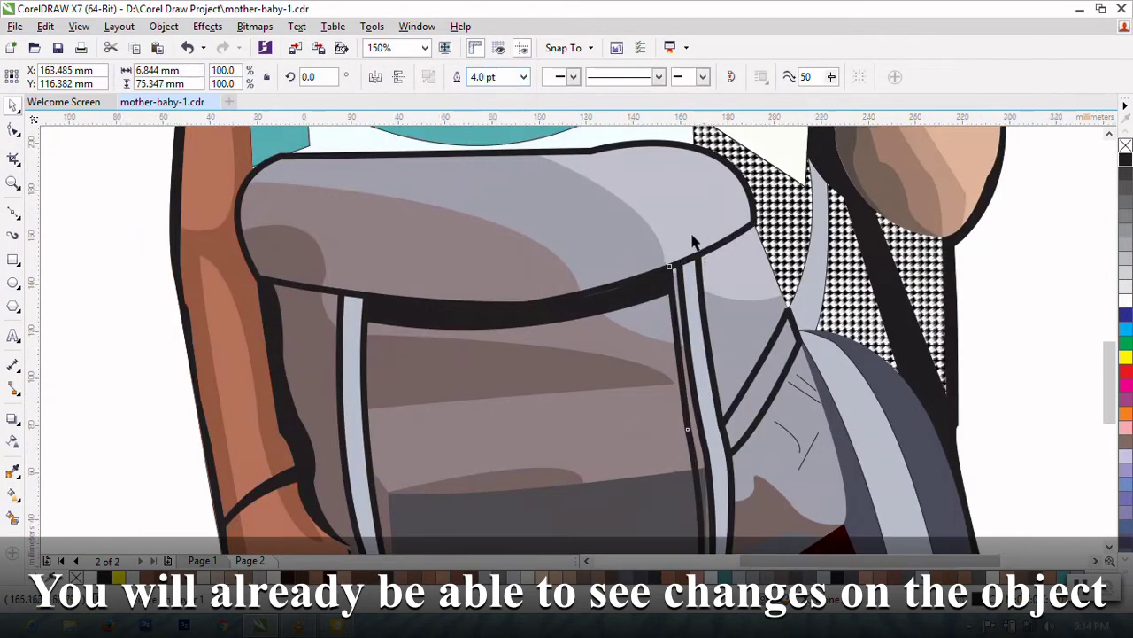
scroll(531, 354, "down", 3)
Step: Set both side-panel crease marks to a 4.0 pt outline
left_click(765, 293)
left_click(766, 332, "shift")
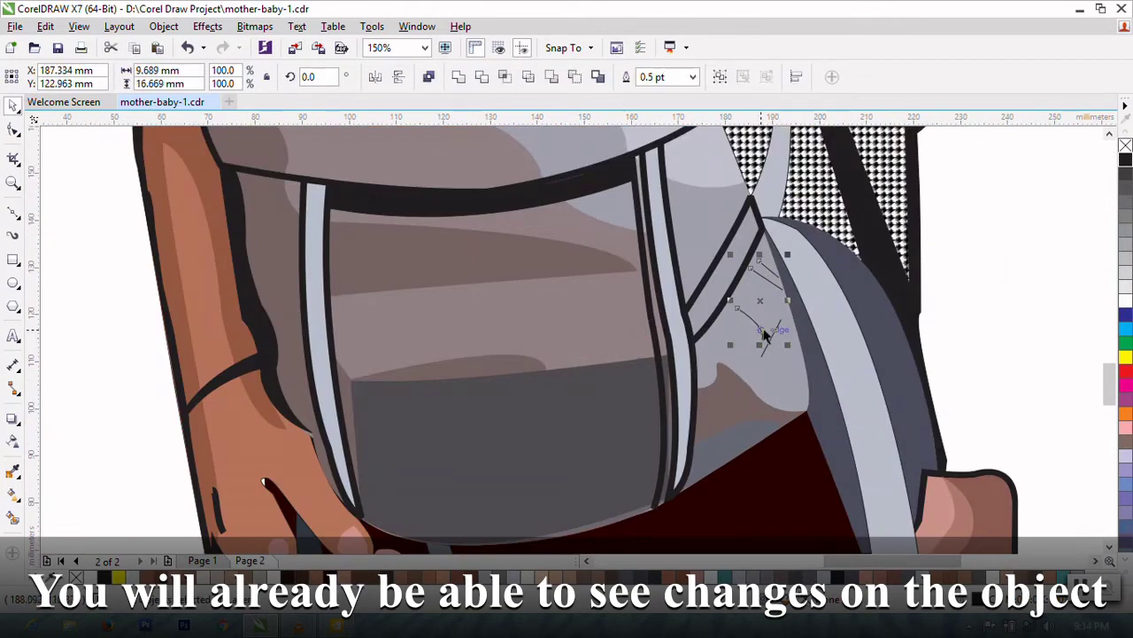
left_click(695, 77)
left_click(664, 218)
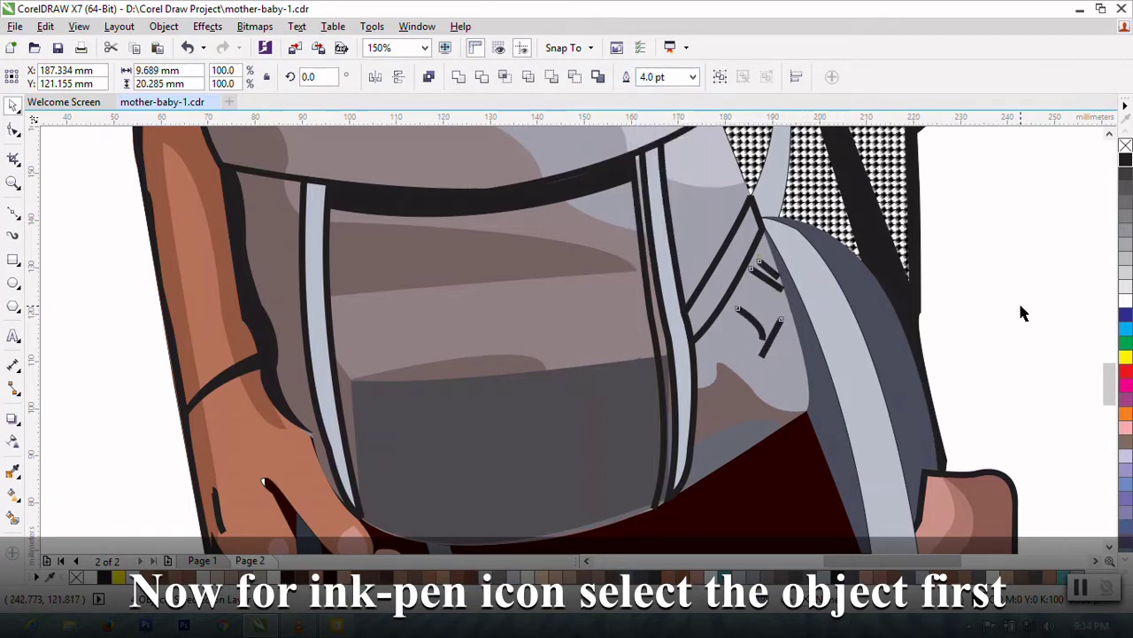
left_click(1019, 301)
scroll(1018, 301, "down", 2)
scroll(530, 387, "down", 2)
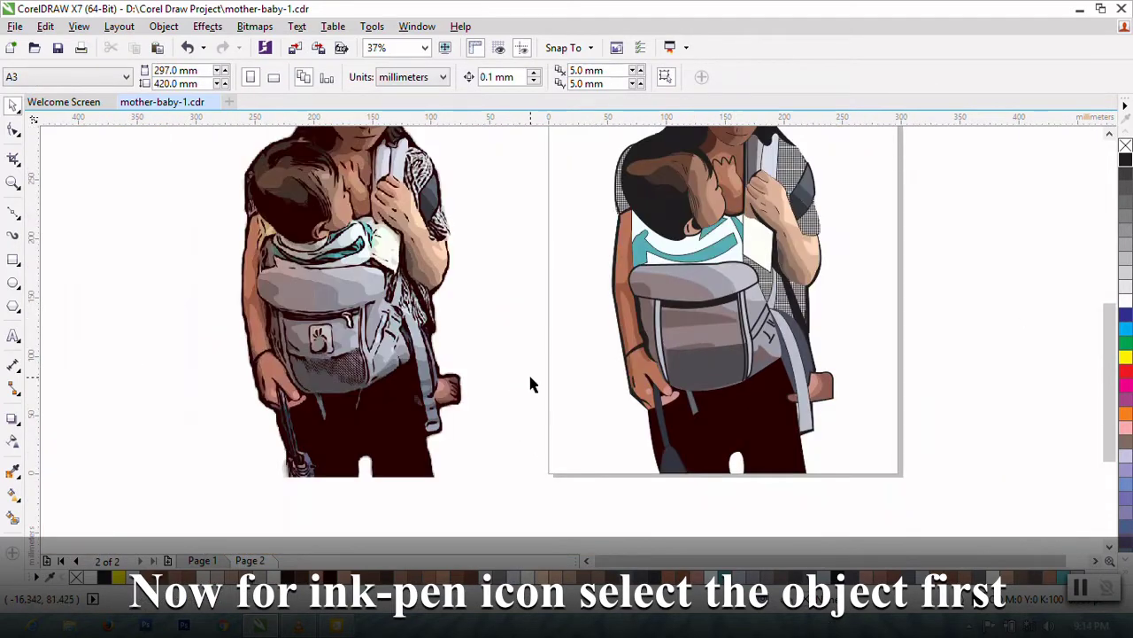
scroll(775, 354, "up", 4)
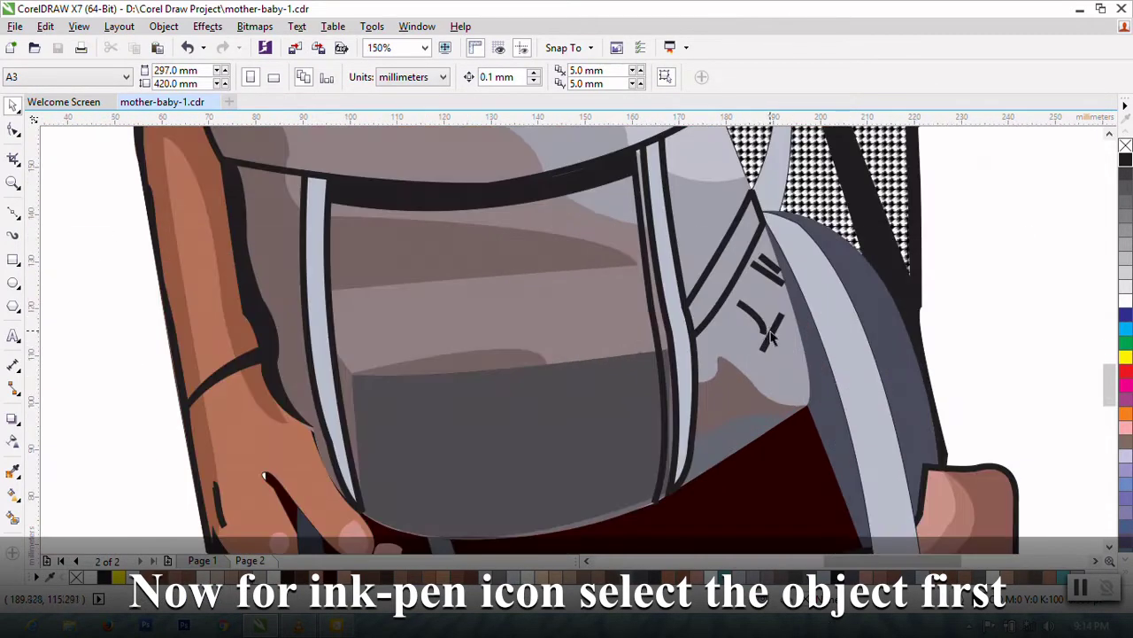
Step: Thicken the curved crease mark to an 8.0 pt outline
left_click(762, 327)
left_click(524, 77)
left_click(517, 188)
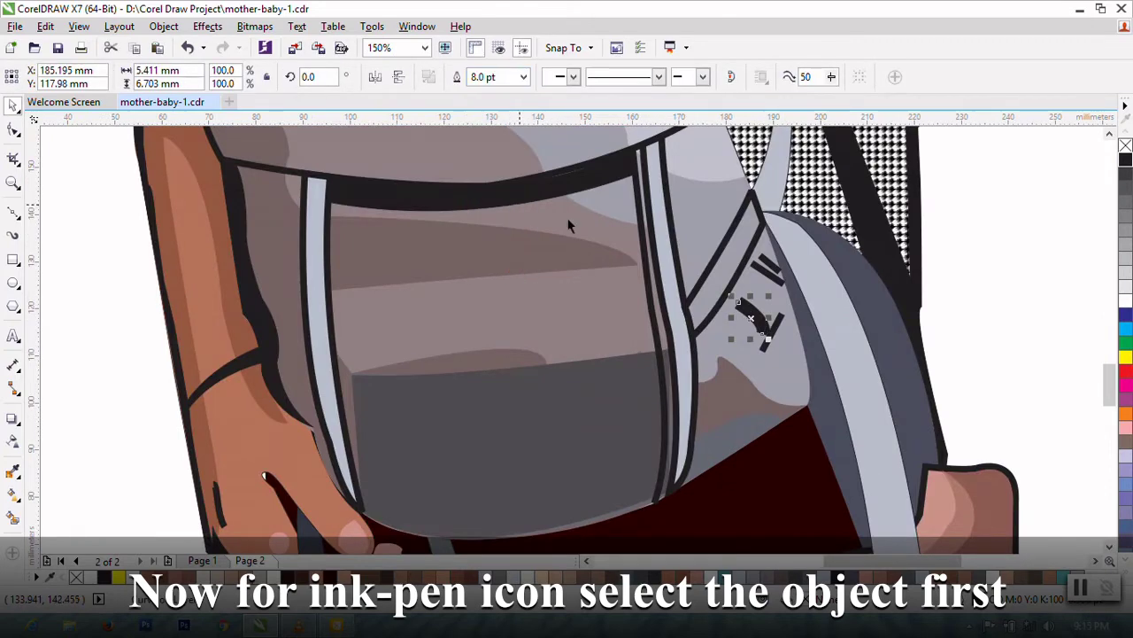
scroll(370, 372, "down", 2)
left_click(371, 372)
scroll(591, 411, "down", 2)
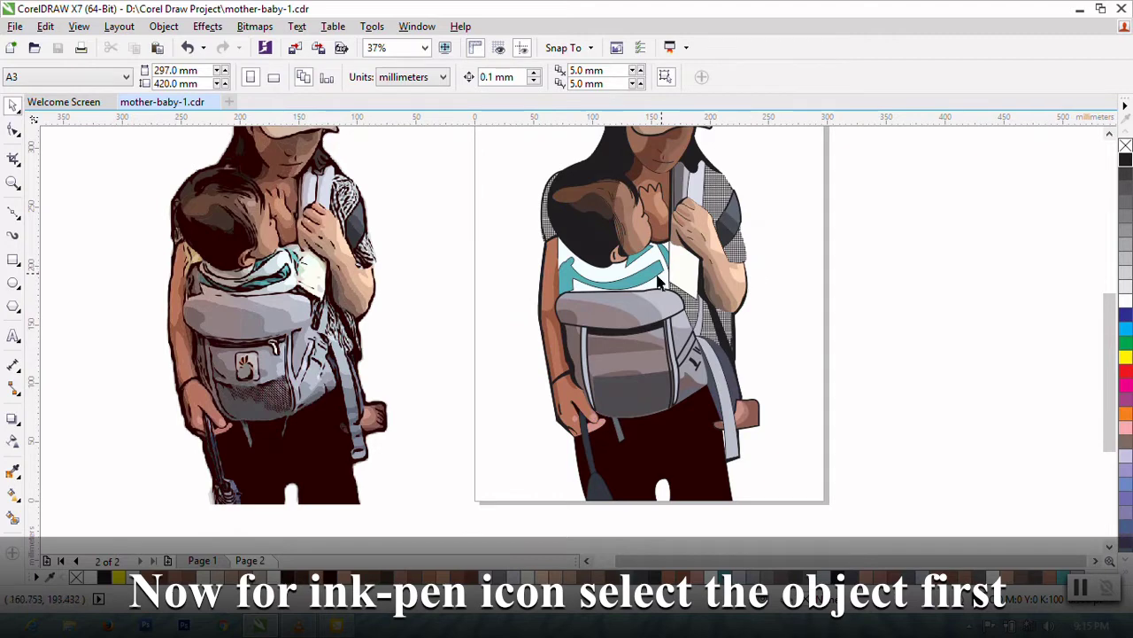
Step: Draw curved Bézier fold lines at the pocket's left edge beside the hand
left_click(13, 215)
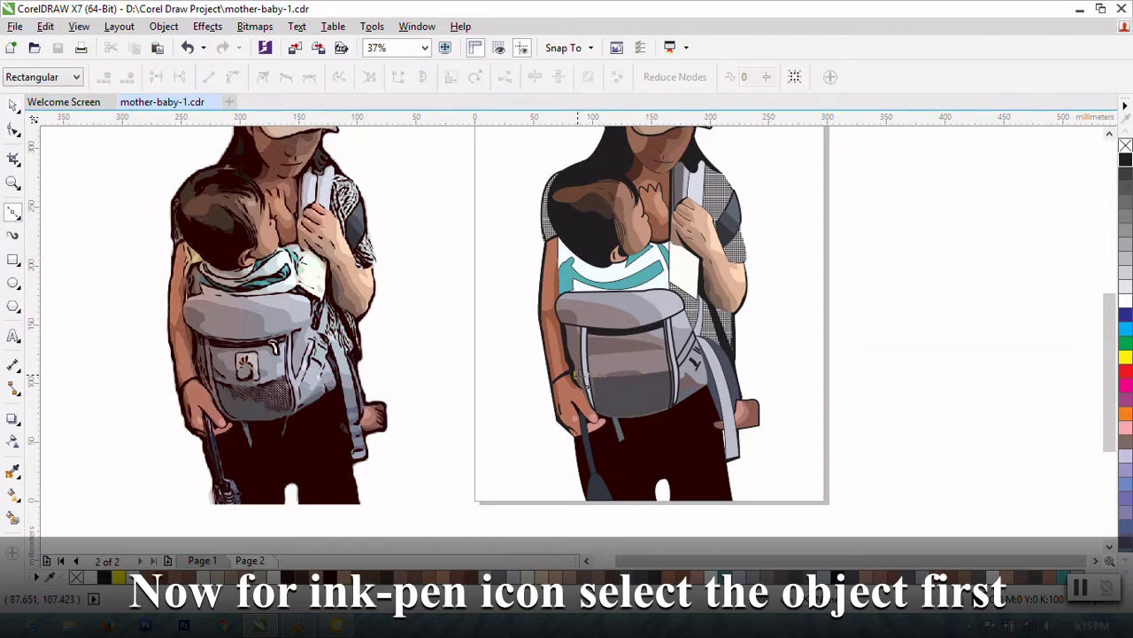
scroll(577, 376, "up", 2)
scroll(578, 376, "up", 2)
left_click(551, 282)
left_click_drag(573, 367, 566, 409)
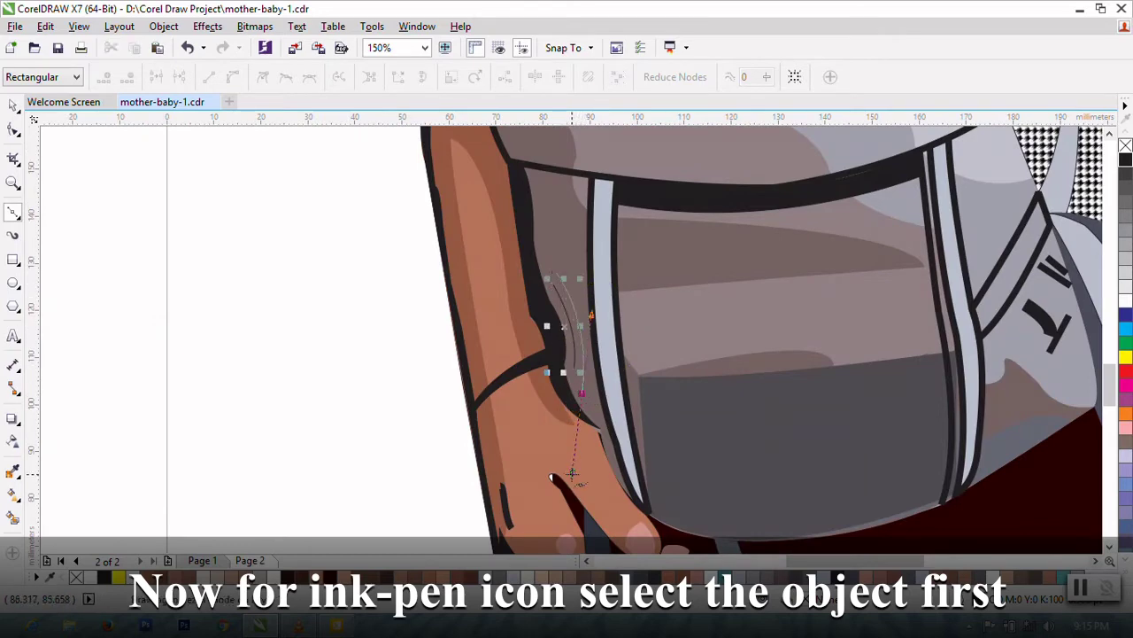
left_click_drag(556, 248, 594, 403)
left_click_drag(587, 453, 601, 529)
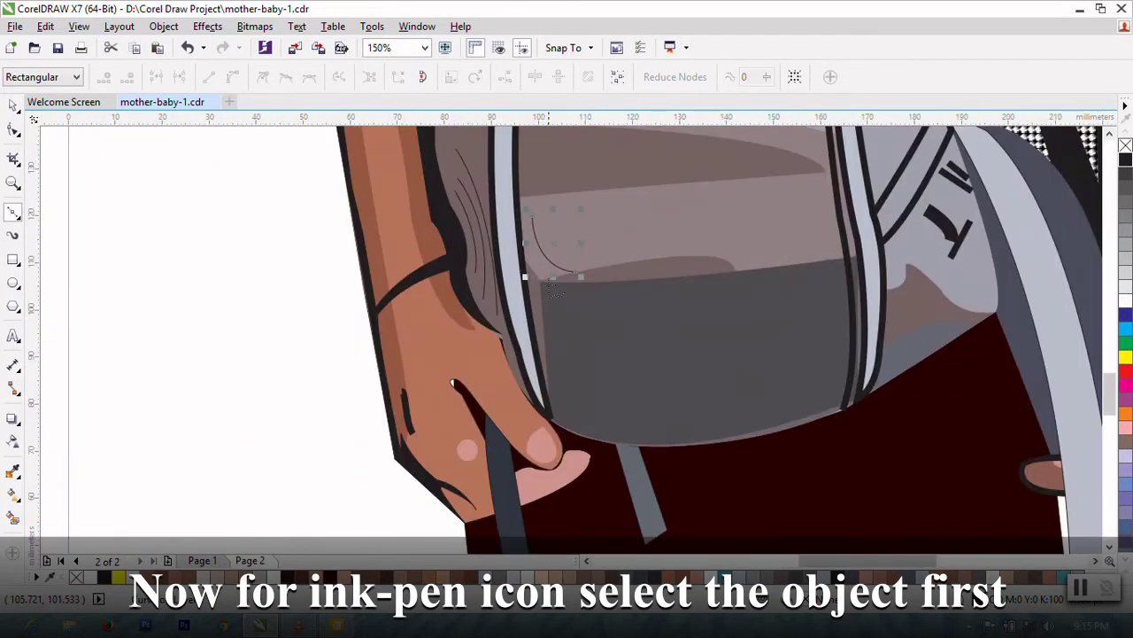
scroll(526, 282, "up", 2)
scroll(527, 282, "up", 1)
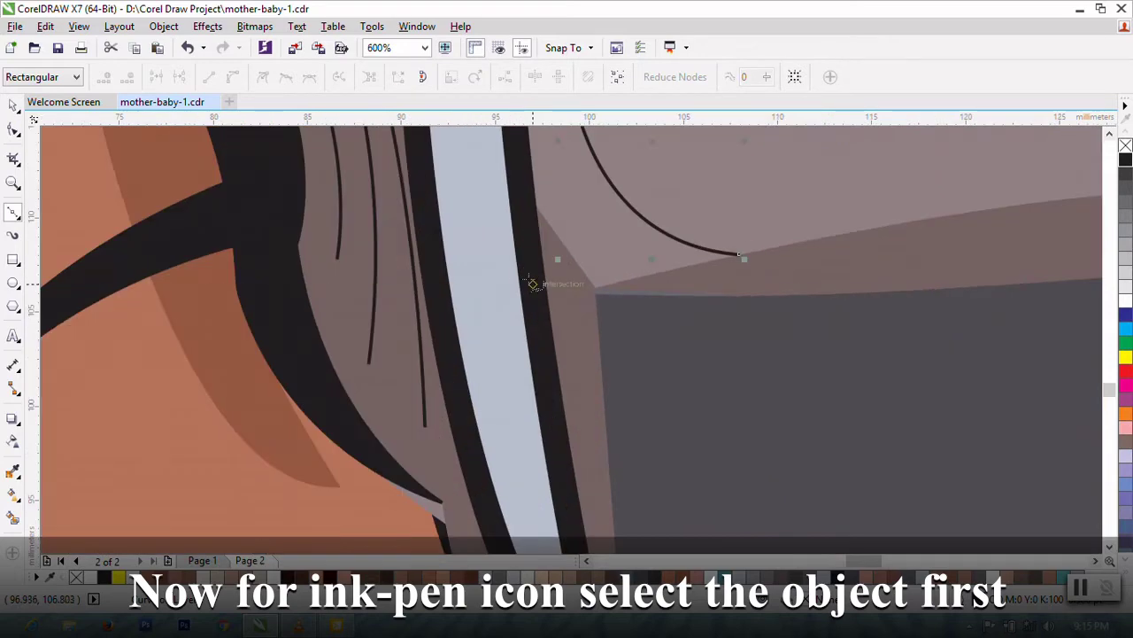
Step: Draw a line across the pocket, then undo the stray line
left_click(525, 284)
scroll(525, 284, "down", 2)
scroll(525, 283, "down", 1)
left_click(853, 265)
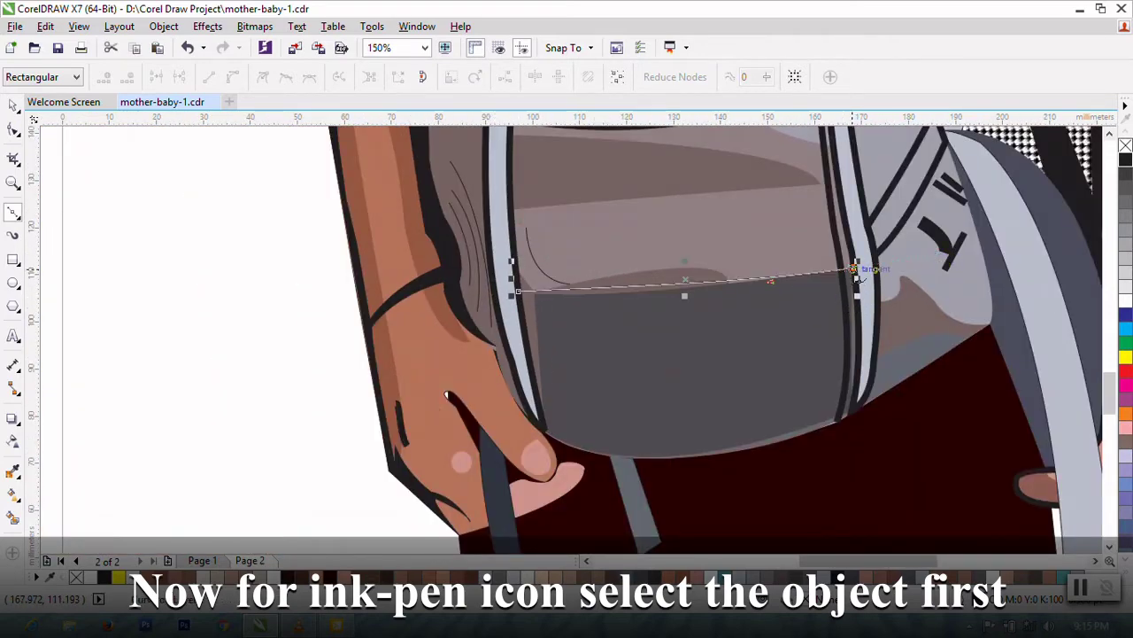
left_click(837, 422)
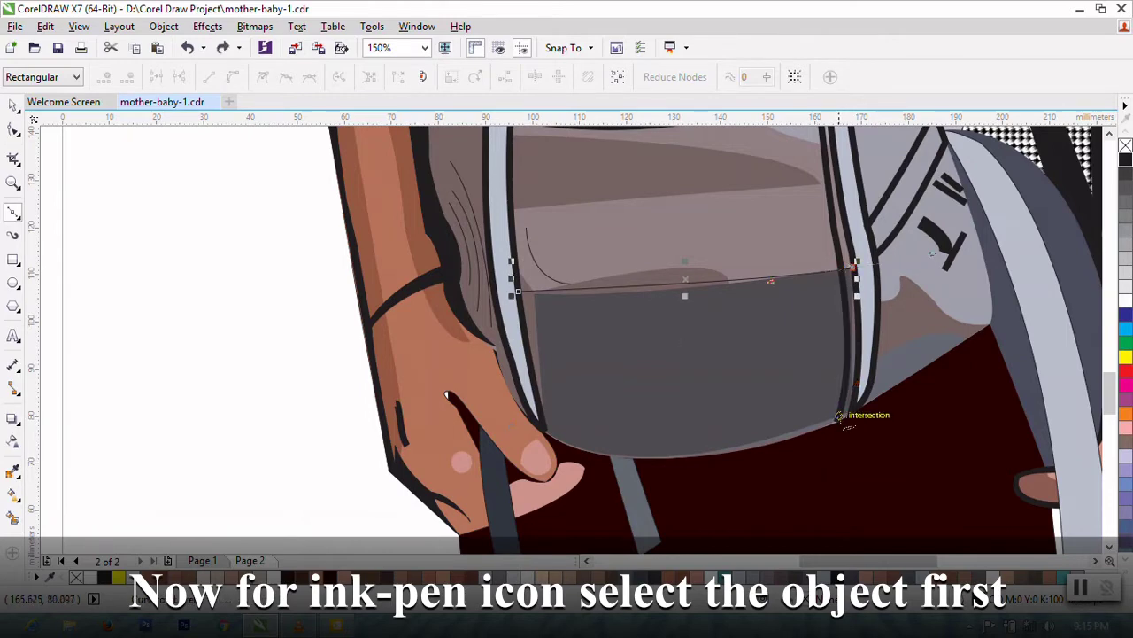
key("ctrl+z")
Step: Set the fold lines beside the hand to a 4.0 pt outline
left_click(13, 105)
scroll(452, 312, "down", 1)
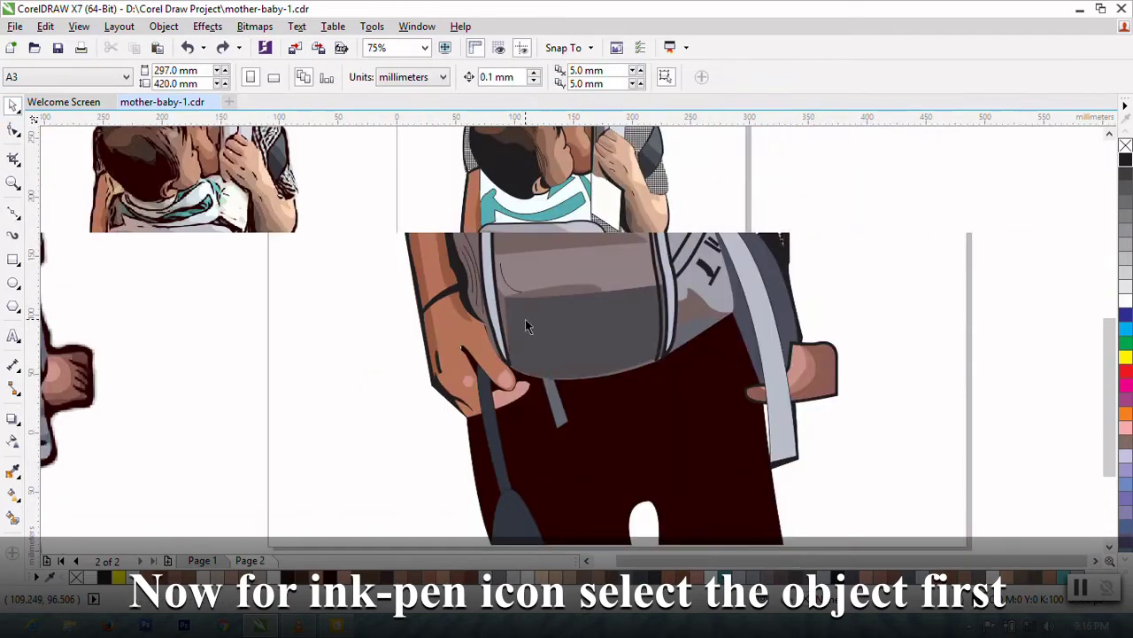
scroll(525, 319, "down", 1)
scroll(493, 317, "up", 2)
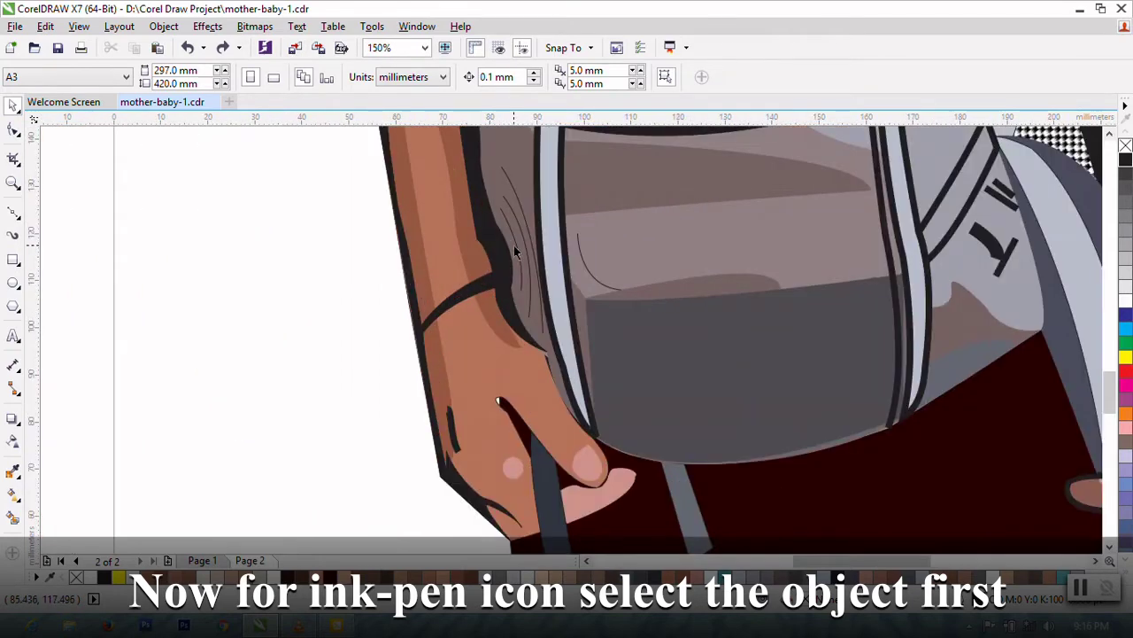
left_click(514, 248)
scroll(526, 223, "up", 1)
scroll(572, 261, "down", 2)
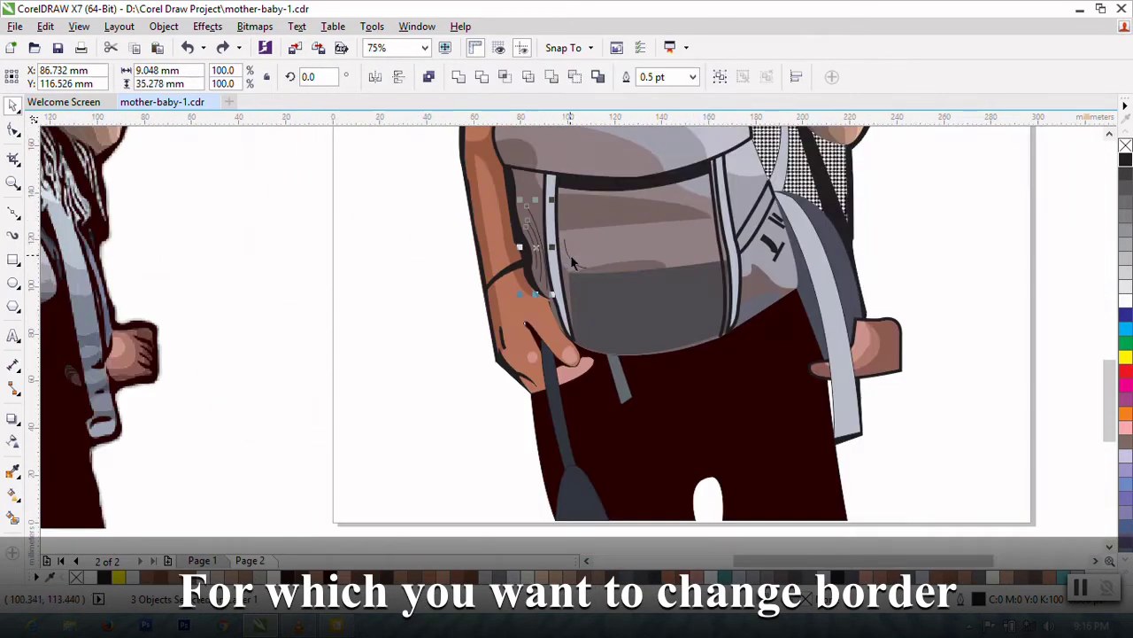
left_click(692, 77)
left_click(660, 189)
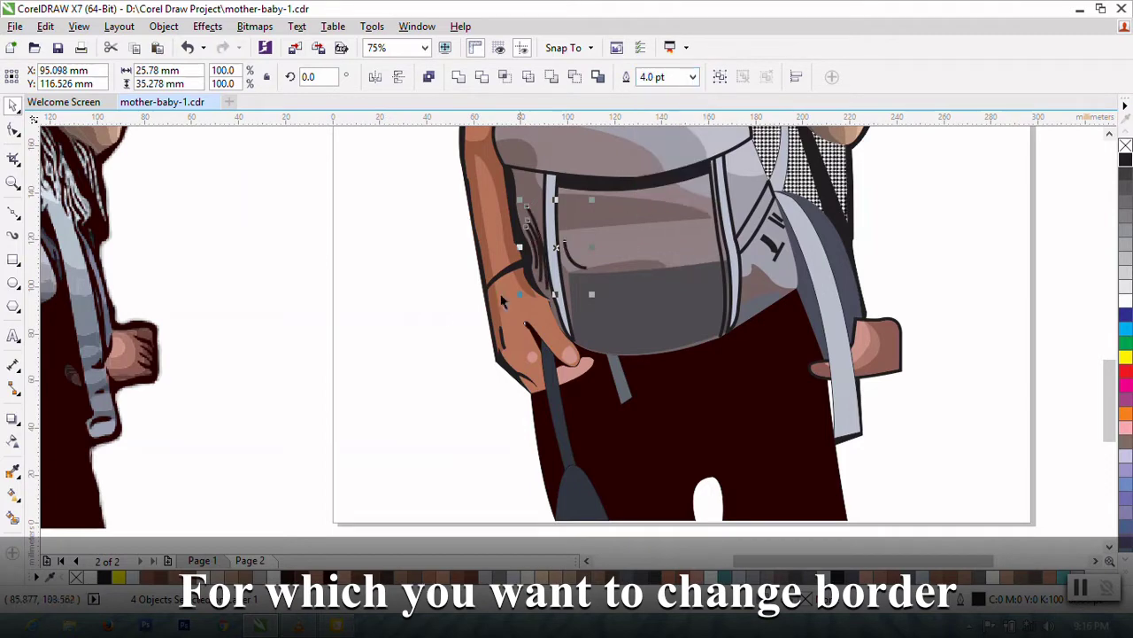
left_click(692, 77)
left_click(660, 139)
key("Escape")
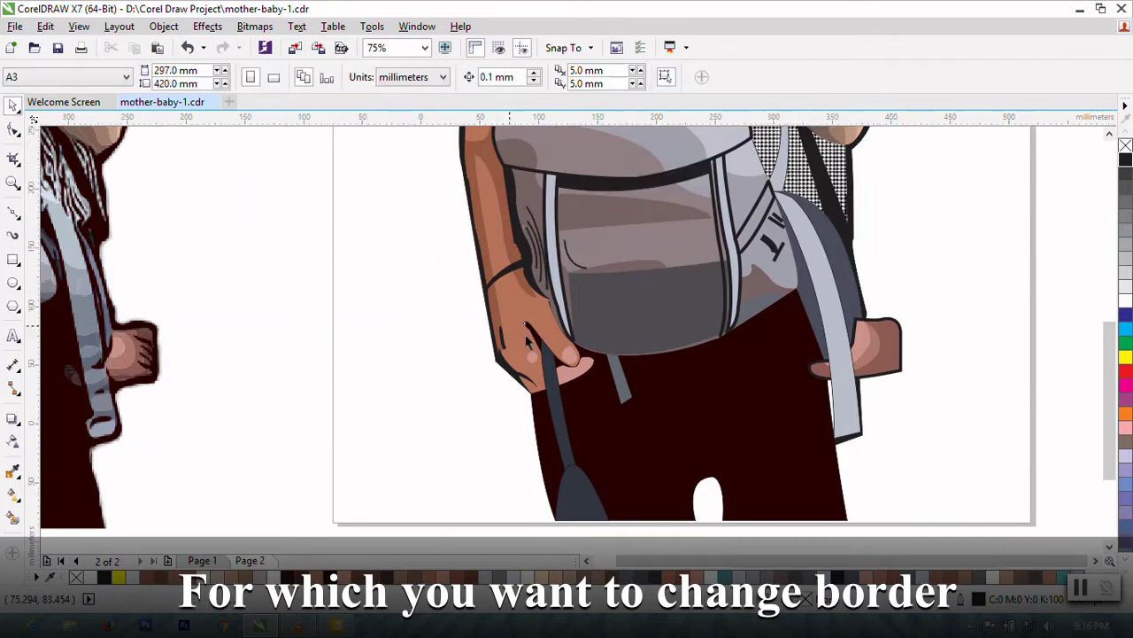
scroll(525, 334, "down", 1)
left_click(571, 363)
Step: Convert the lower pocket shape into a bitmap
left_click(254, 26)
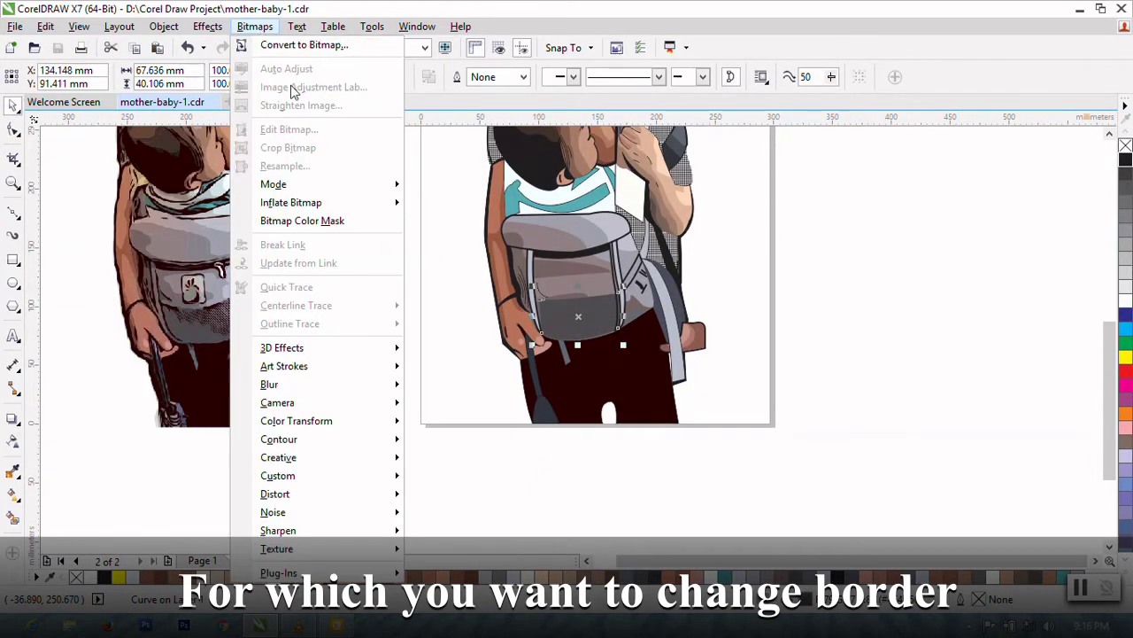
left_click(339, 45)
left_click(740, 404)
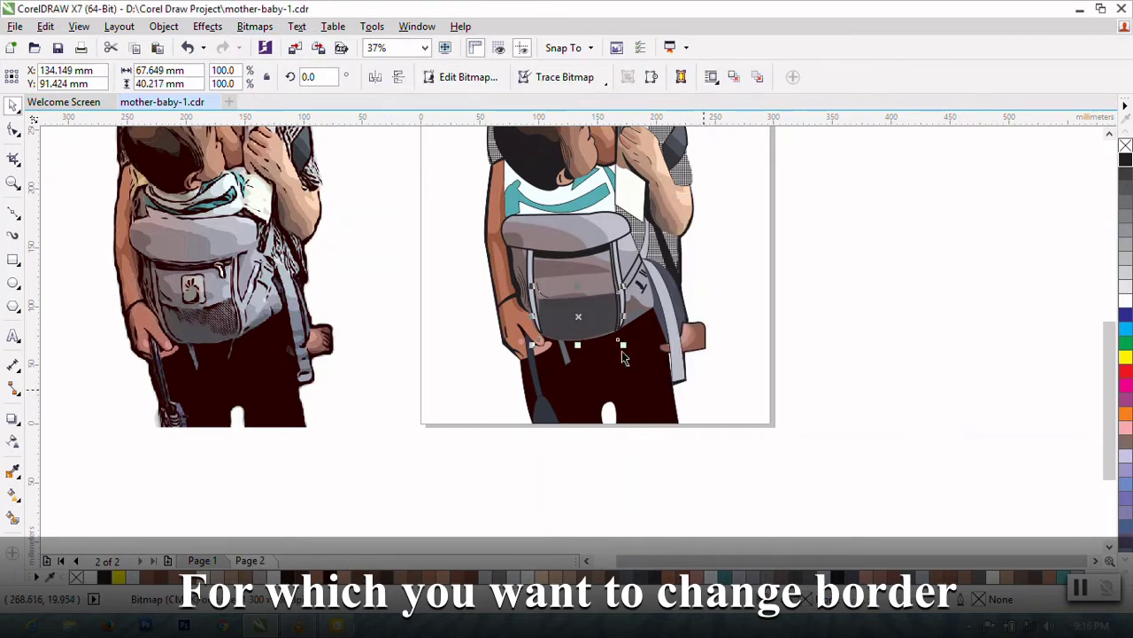
Step: Preview the Fabric styles Needlepoint, Quilt, Ribbons and Tissue Collage on the pocket, then cancel
scroll(518, 285, "up", 1)
left_click(254, 26)
mouse_move(297, 421)
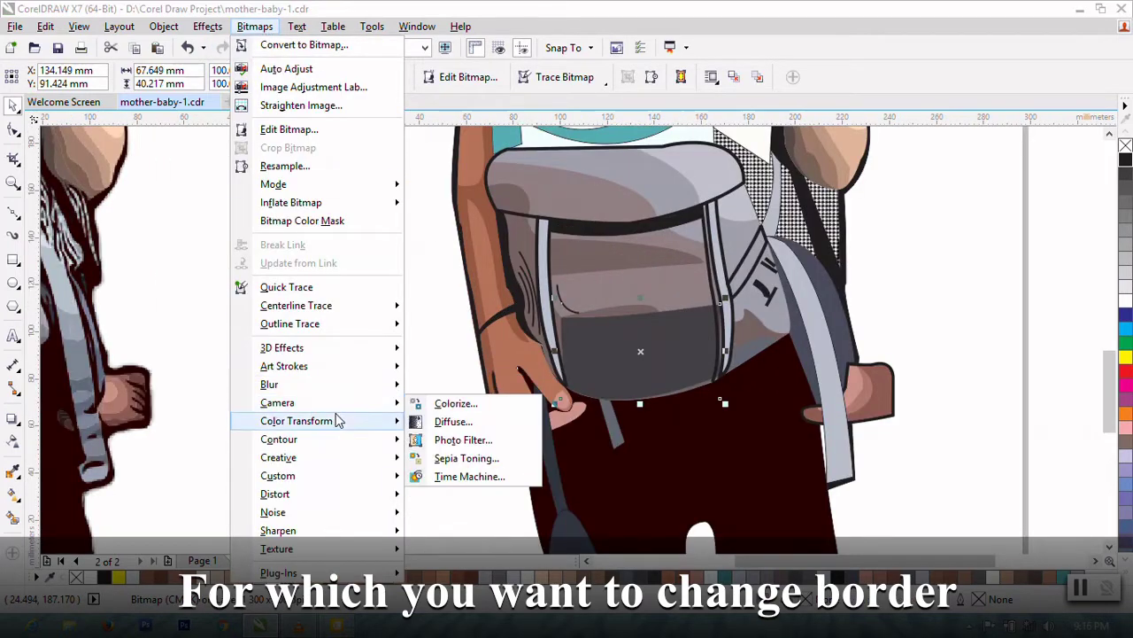
mouse_move(279, 457)
left_click(462, 403)
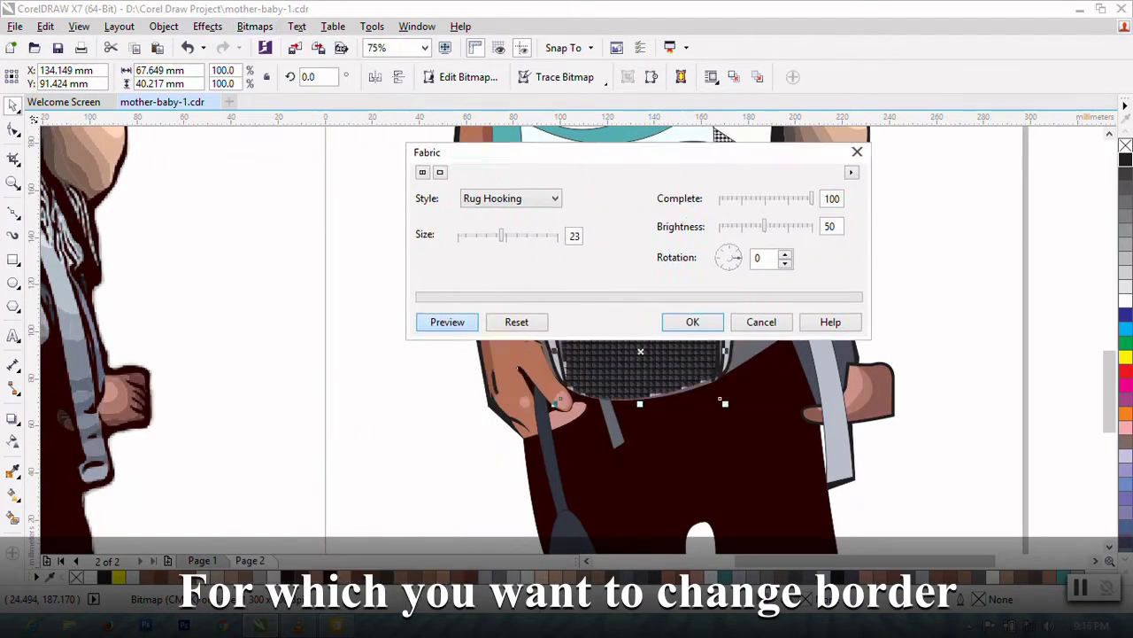
left_click(673, 75)
left_click(656, 89)
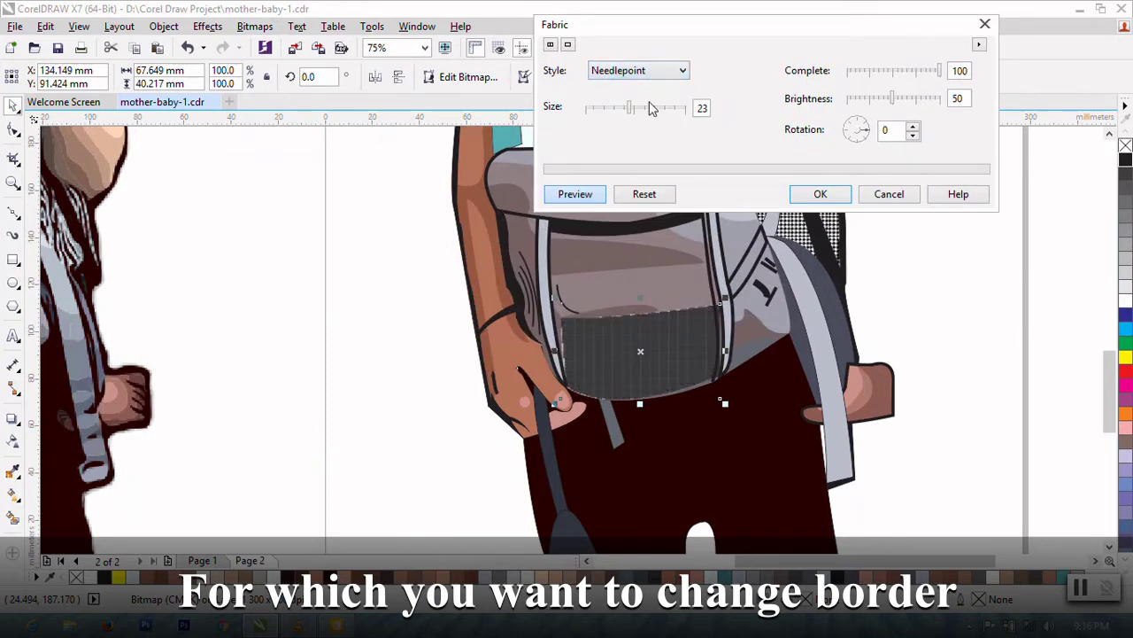
left_click(673, 73)
left_click(645, 108)
left_click(644, 78)
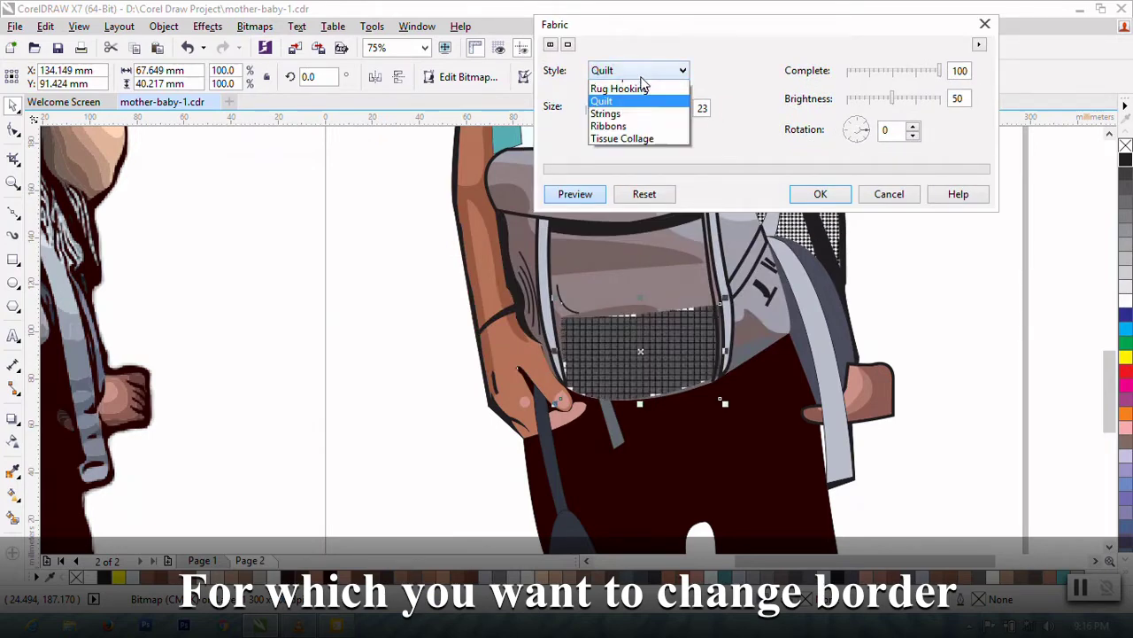
left_click(642, 126)
left_click(642, 71)
left_click(646, 150)
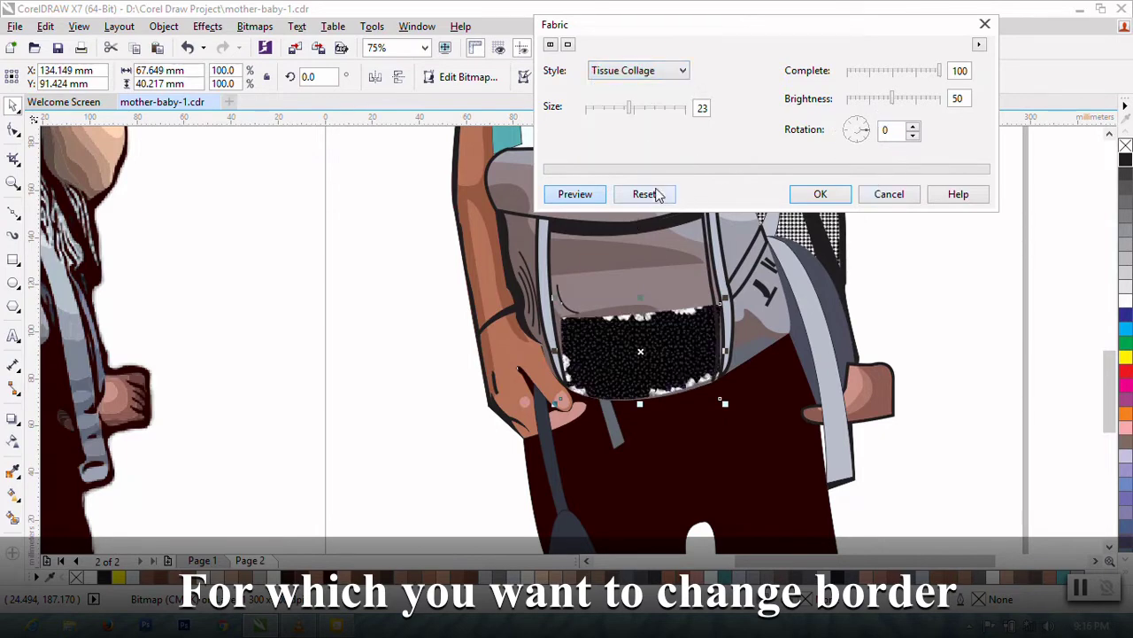
left_click(866, 194)
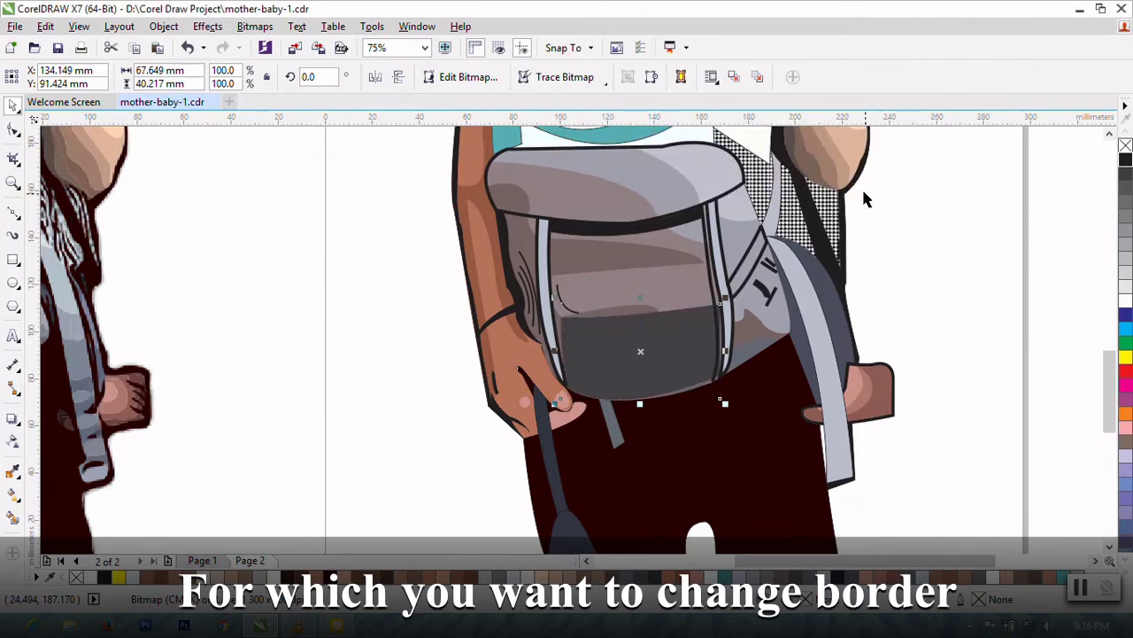
Step: Preview the Crafts Puzzle style on the pocket, then cancel it
left_click(257, 27)
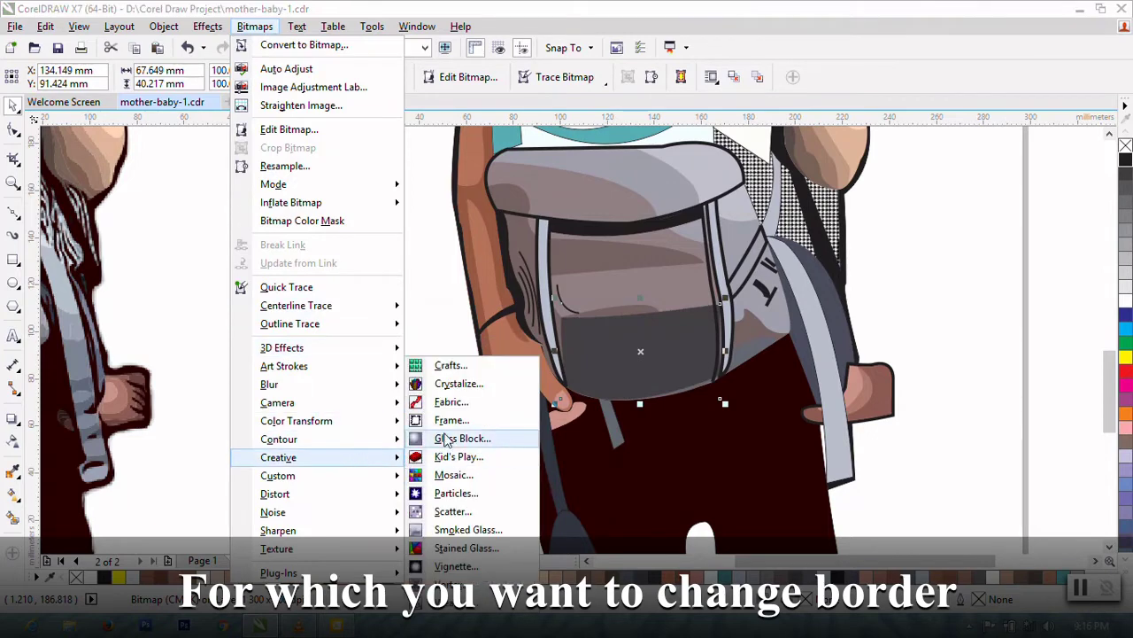
left_click(450, 365)
left_click(571, 56)
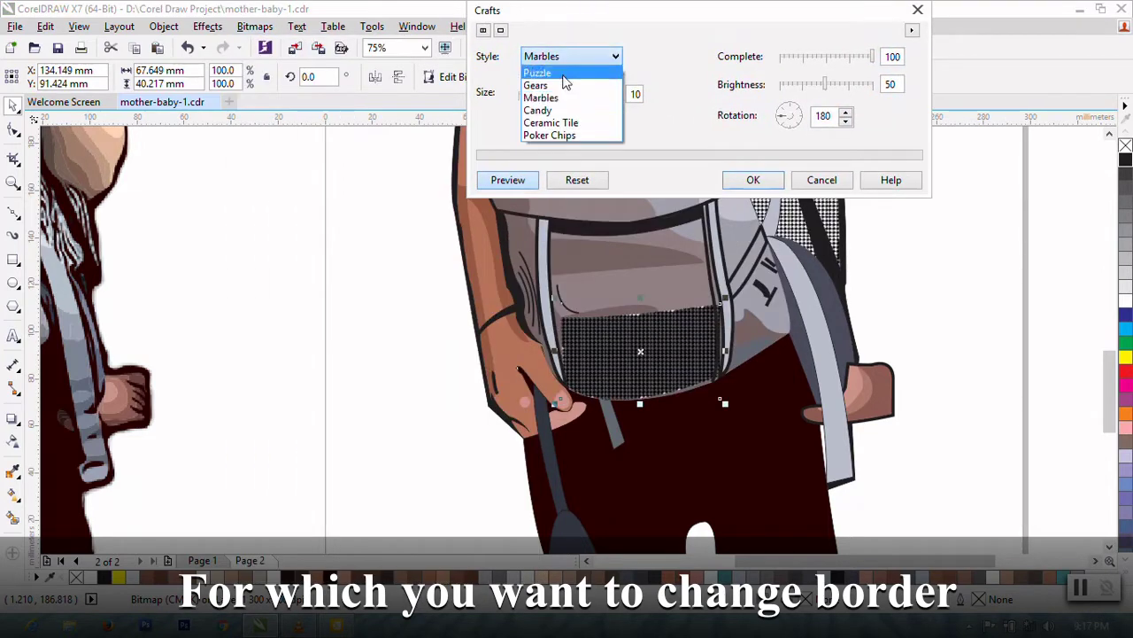
left_click(567, 83)
left_click(817, 180)
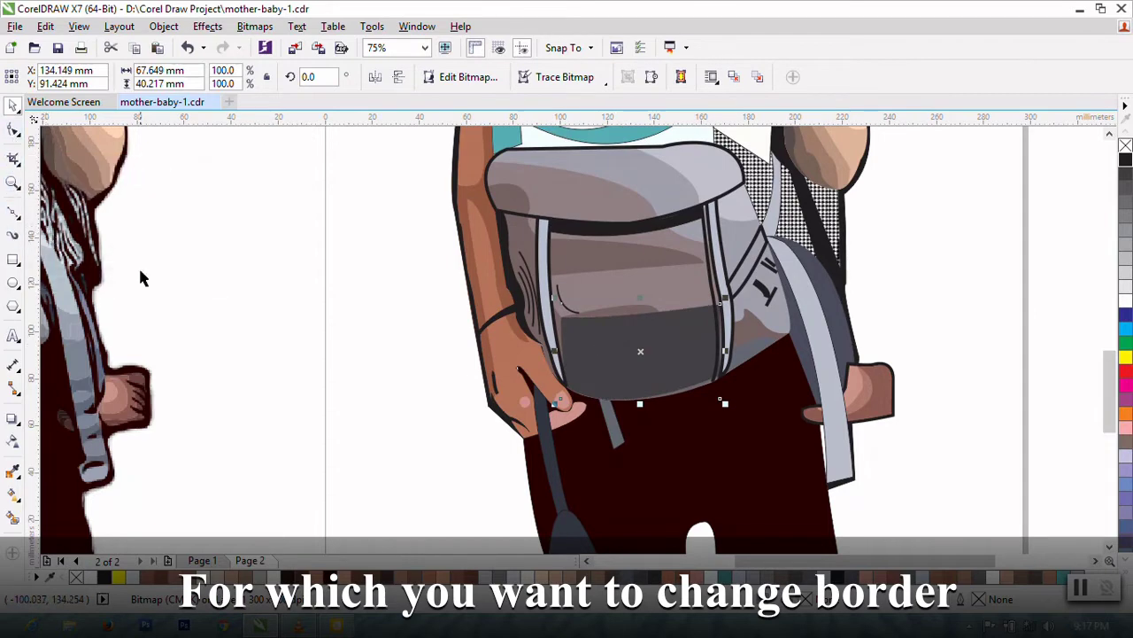
scroll(355, 358, "down", 1)
Step: Trace a closed Bezier curve along the dark lower pocket's bottom and strap edges
left_click(280, 266)
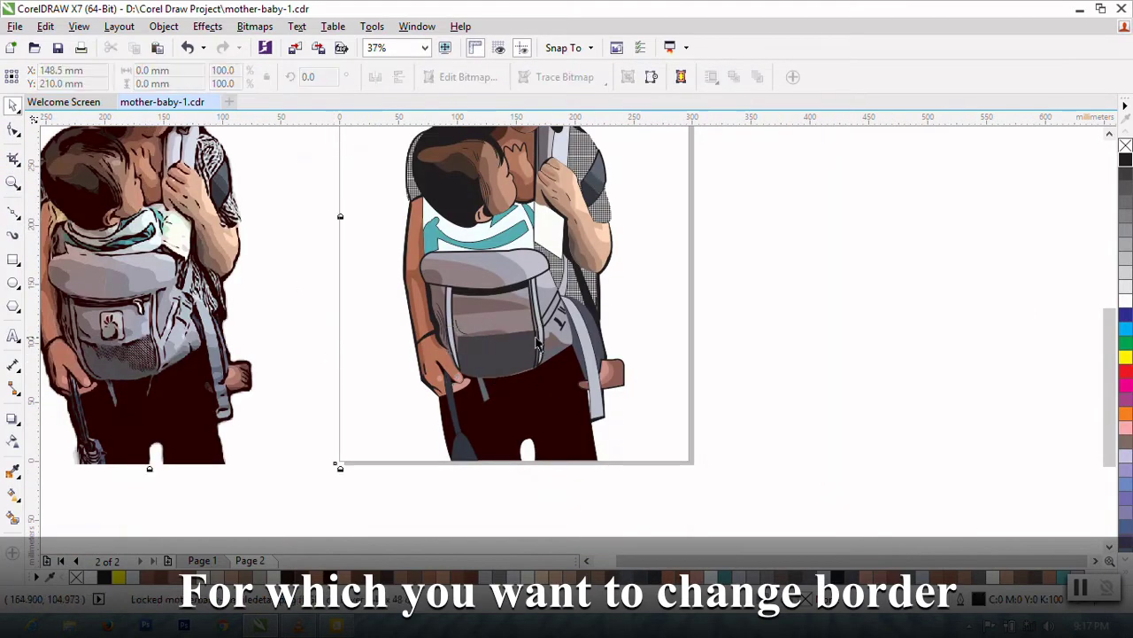
scroll(611, 301, "up", 1)
left_click(14, 212)
scroll(326, 376, "up", 1)
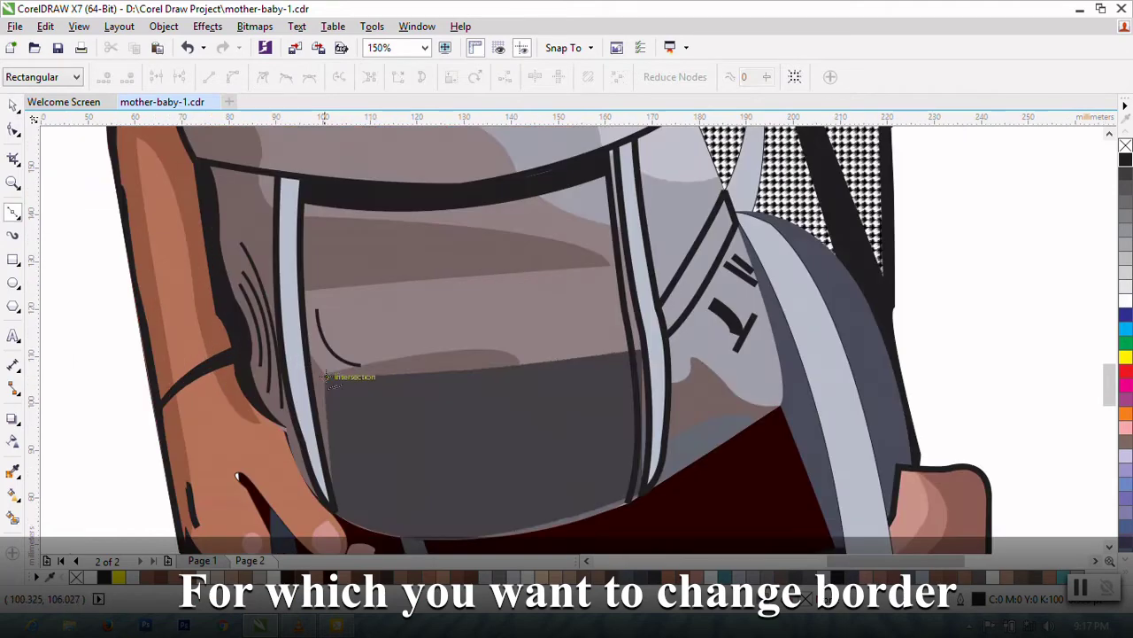
left_click(332, 512)
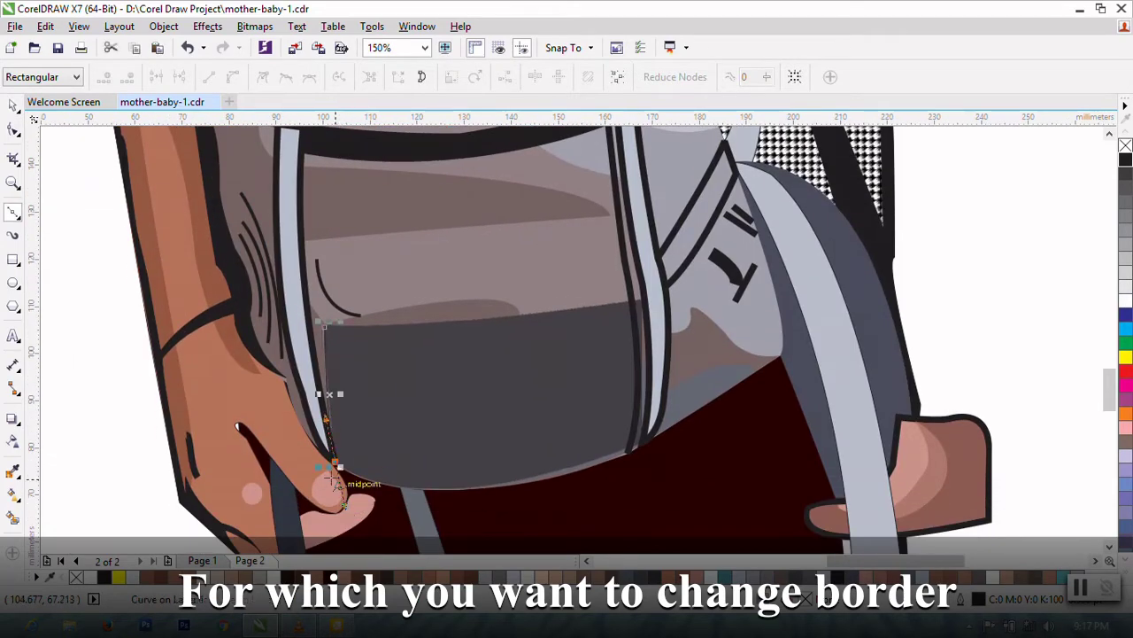
mouse_move(635, 447)
left_mouse_down()
mouse_move(835, 392)
mouse_move(850, 361)
mouse_move(837, 357)
left_mouse_up()
left_click(642, 295)
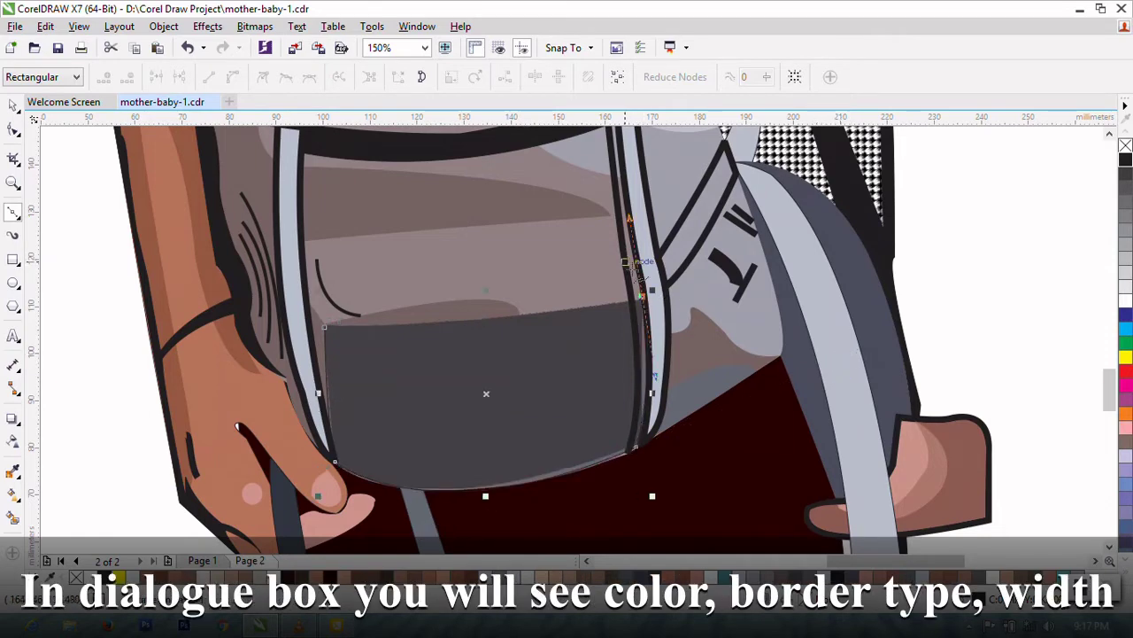
left_click(325, 327)
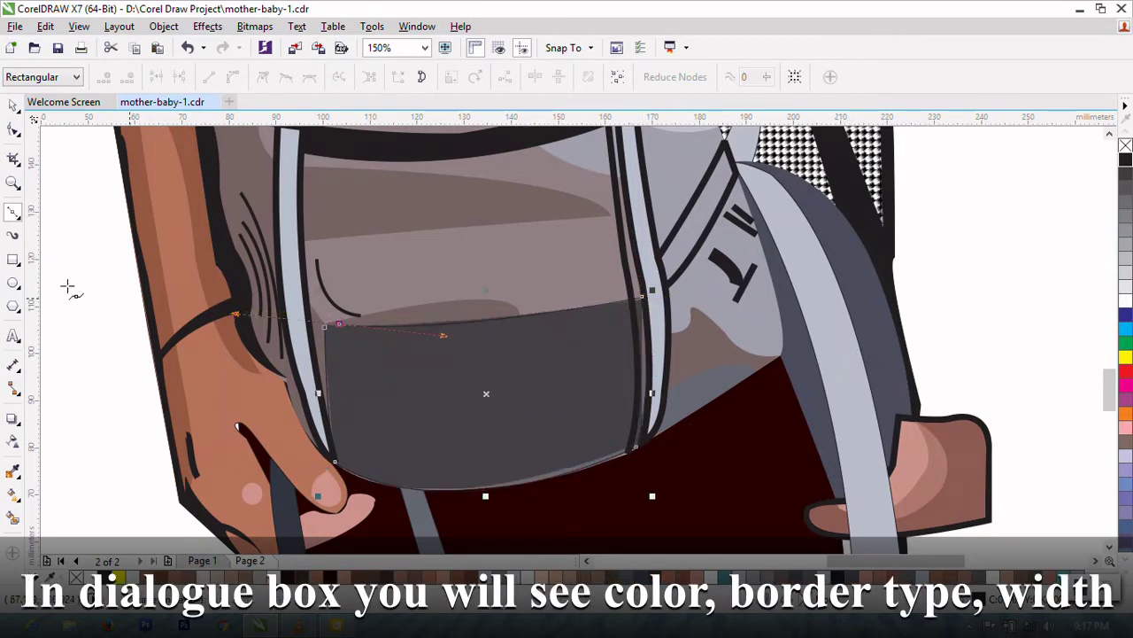
key("F10")
right_click(416, 372)
left_click(577, 329)
scroll(576, 329, "down", 5)
key("space")
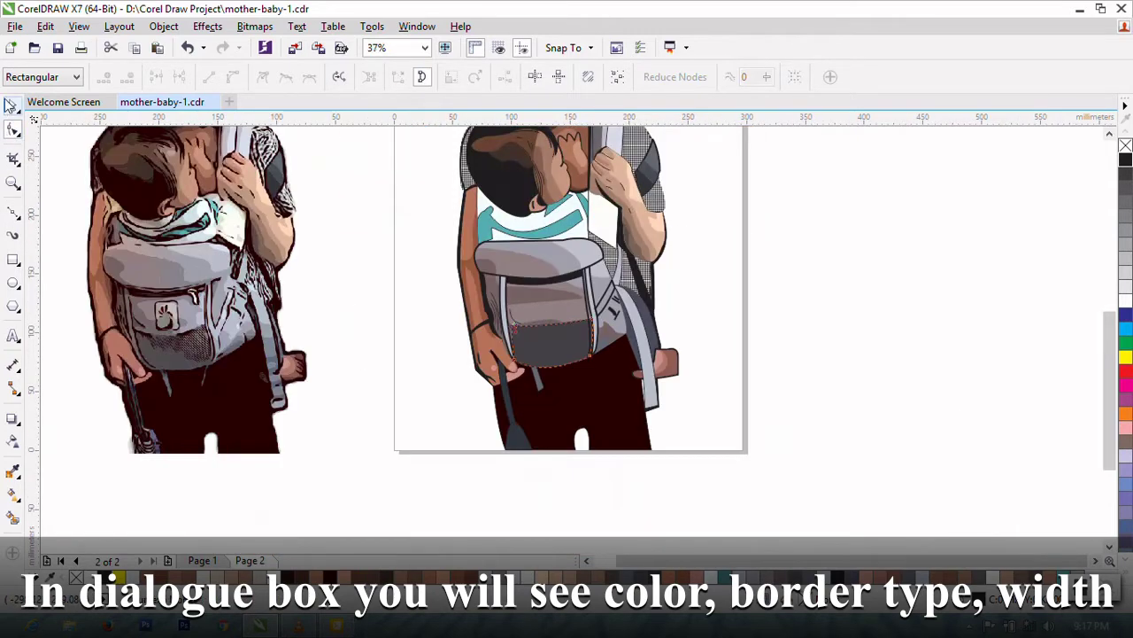
Step: Fill the traced pocket shape white and convert it to a bitmap
left_click(1125, 301)
left_click(254, 26)
left_click(308, 45)
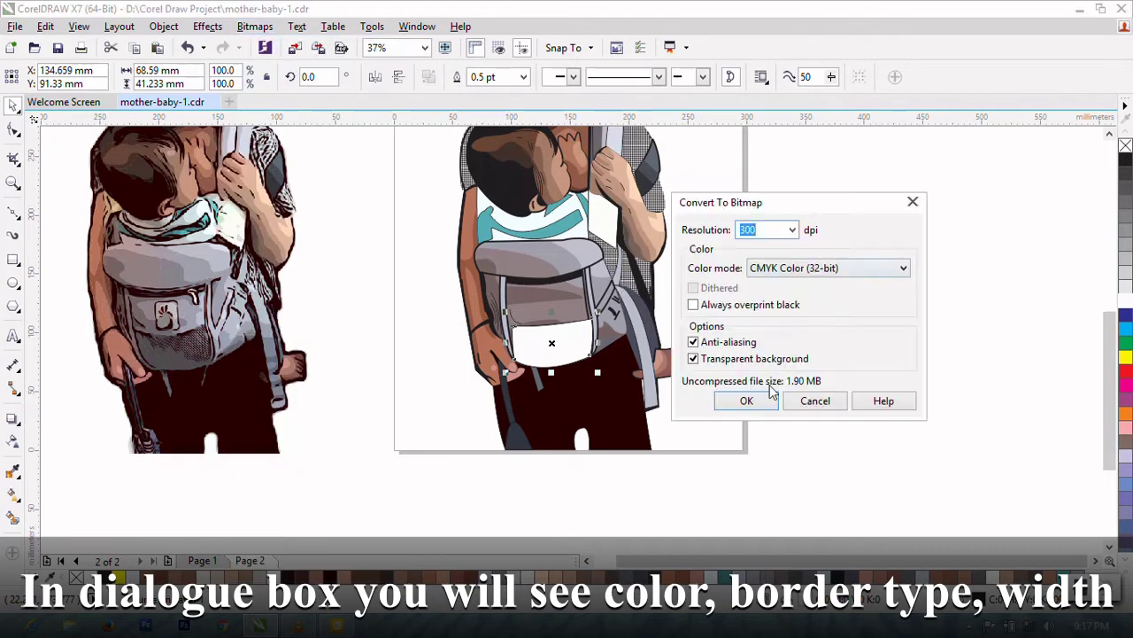
left_click(746, 397)
Step: Try the Crafts styles Candy, Ceramic Tile and Poker Chips, settling on Puzzle
left_click(254, 25)
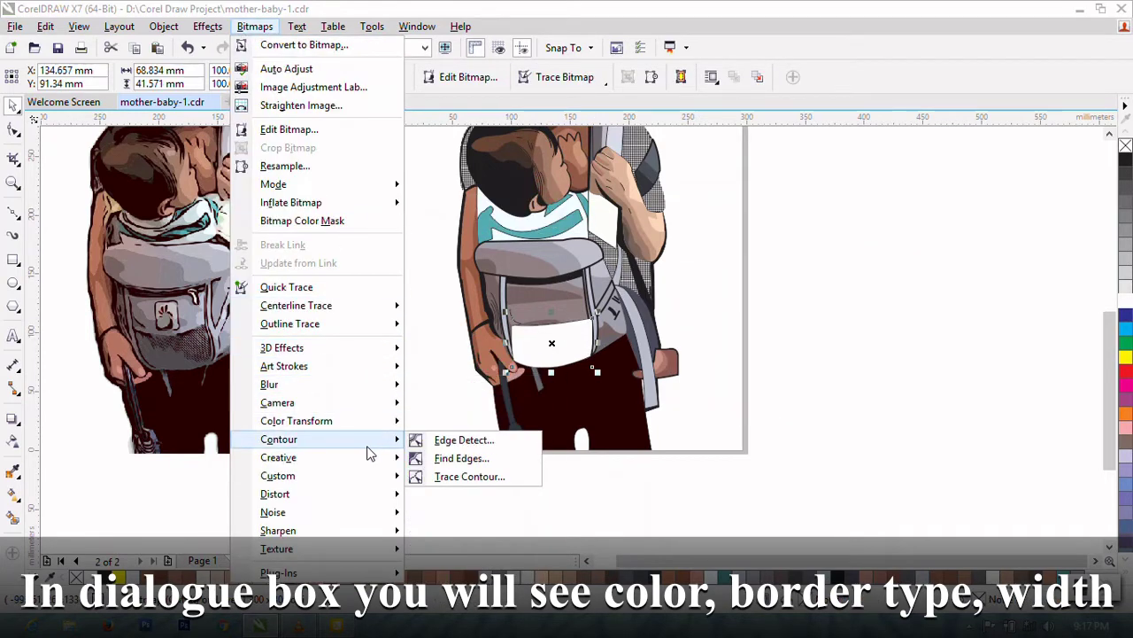
left_click(469, 363)
left_click_drag(498, 220, 722, 62)
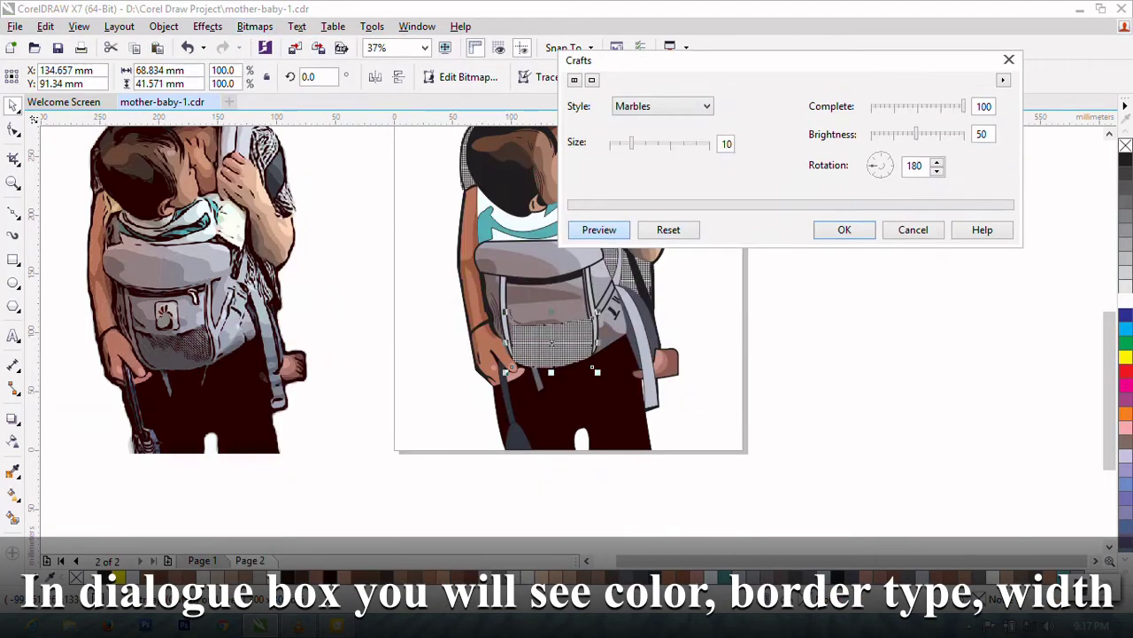
left_click(658, 108)
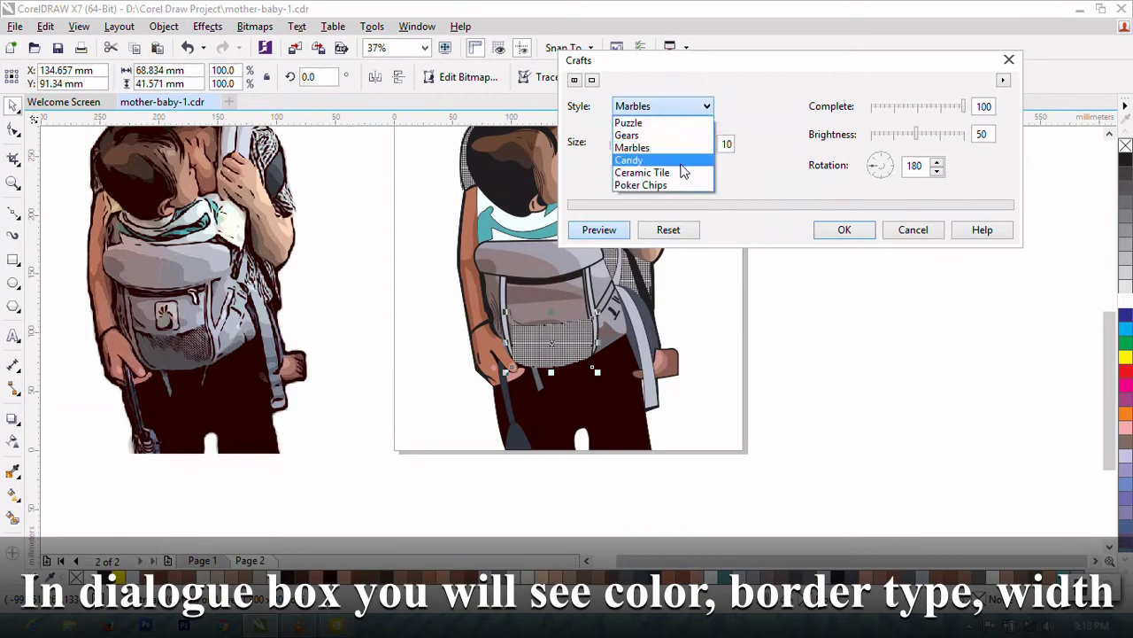
left_click(680, 160)
left_click(680, 108)
left_click(670, 172)
left_click(673, 107)
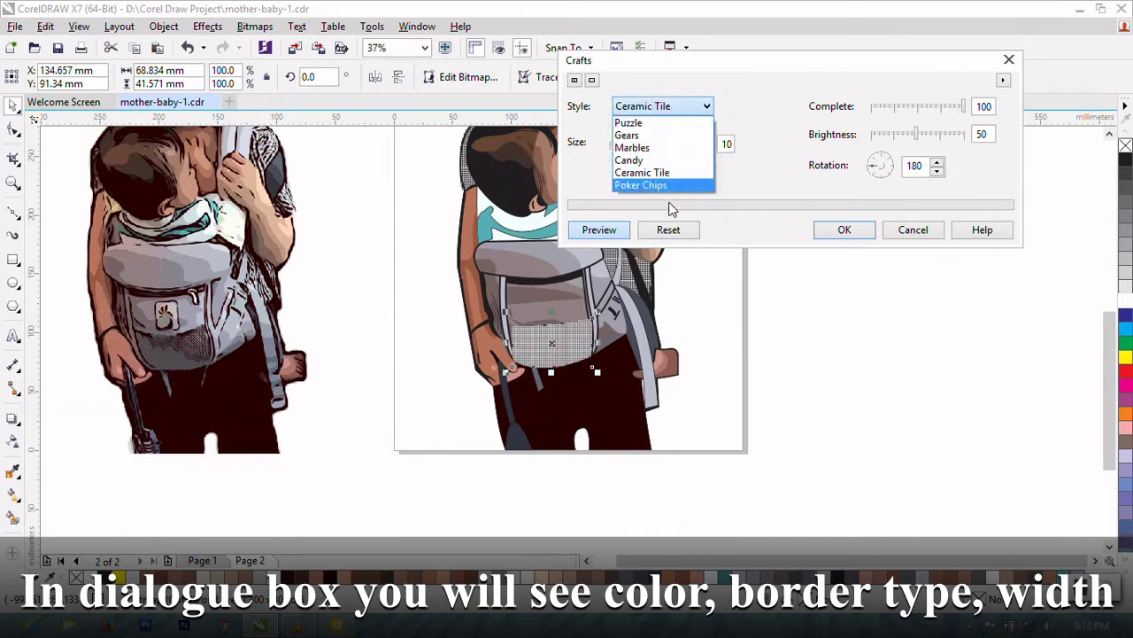
left_click(663, 173)
left_click(672, 106)
left_click(660, 185)
left_click(664, 106)
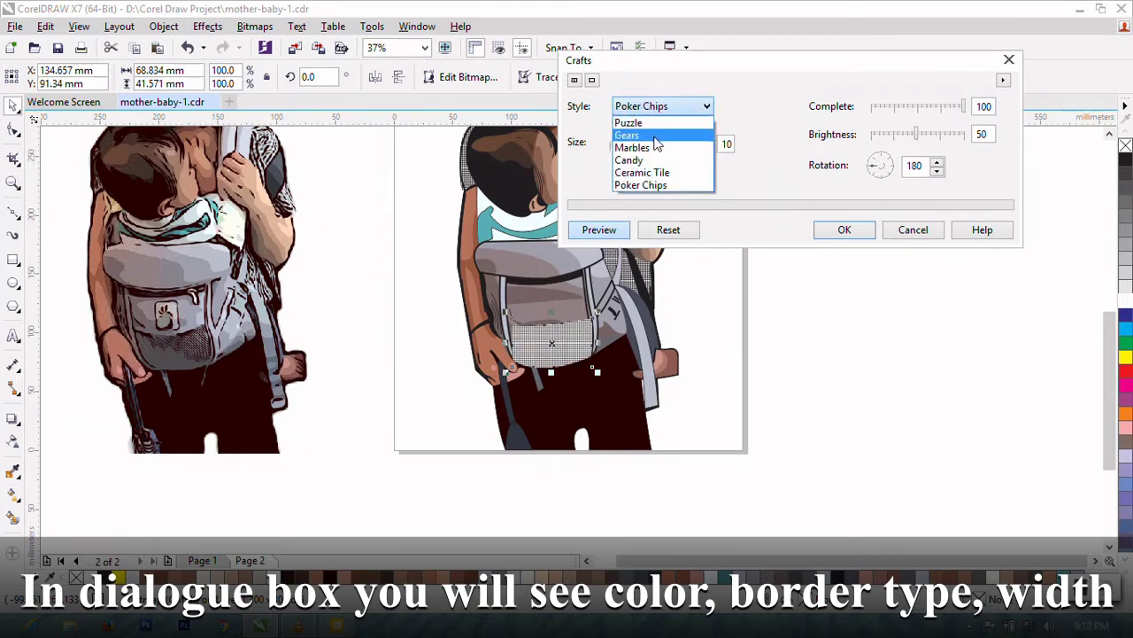
left_click(651, 124)
Step: Apply the Puzzle texture with Complete 22 and Brightness 24
left_click(890, 107)
left_click(892, 134)
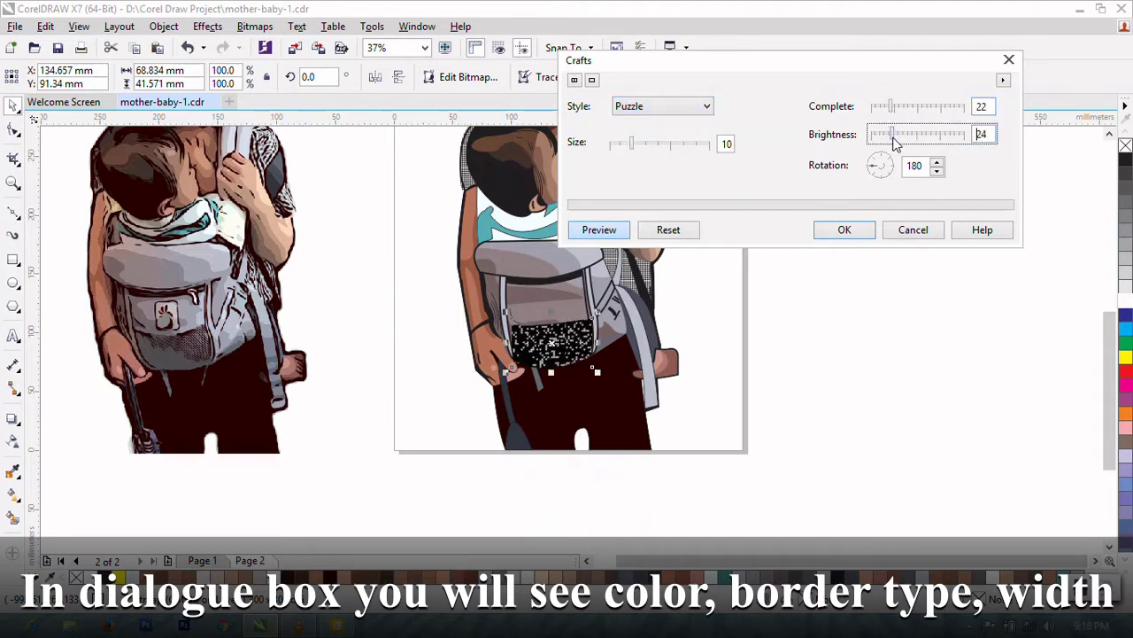
mouse_move(954, 143)
left_mouse_down()
mouse_move(969, 106)
mouse_move(940, 108)
mouse_move(965, 106)
mouse_move(938, 135)
mouse_move(940, 108)
mouse_move(963, 107)
left_mouse_up()
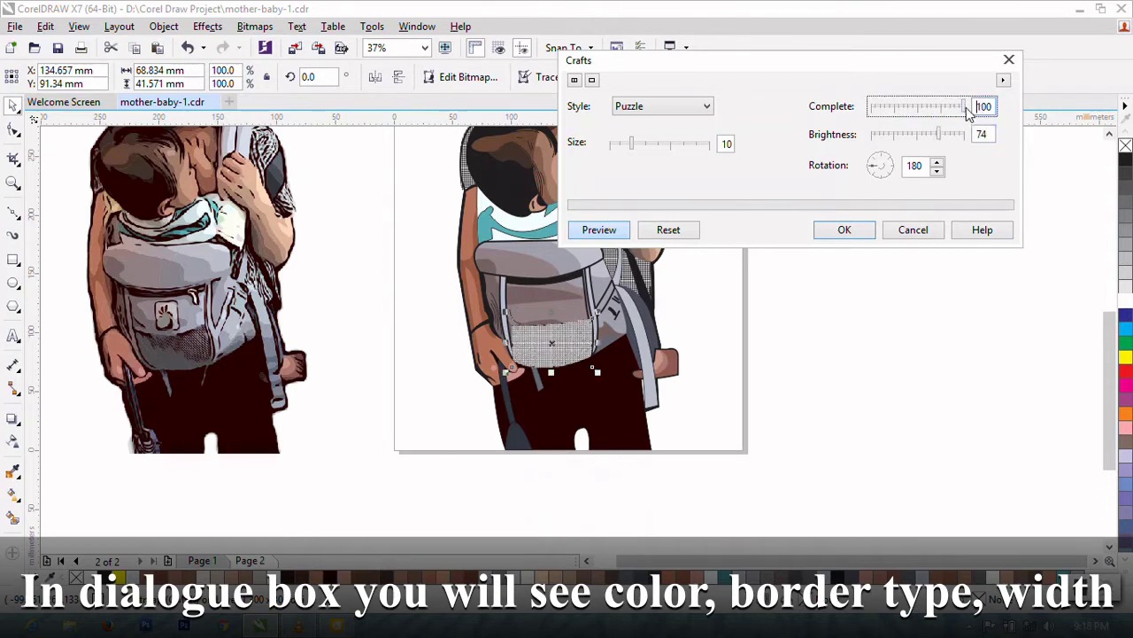
left_click(845, 229)
Step: Select and delete the checkered pocket patch
scroll(651, 361, "up", 3)
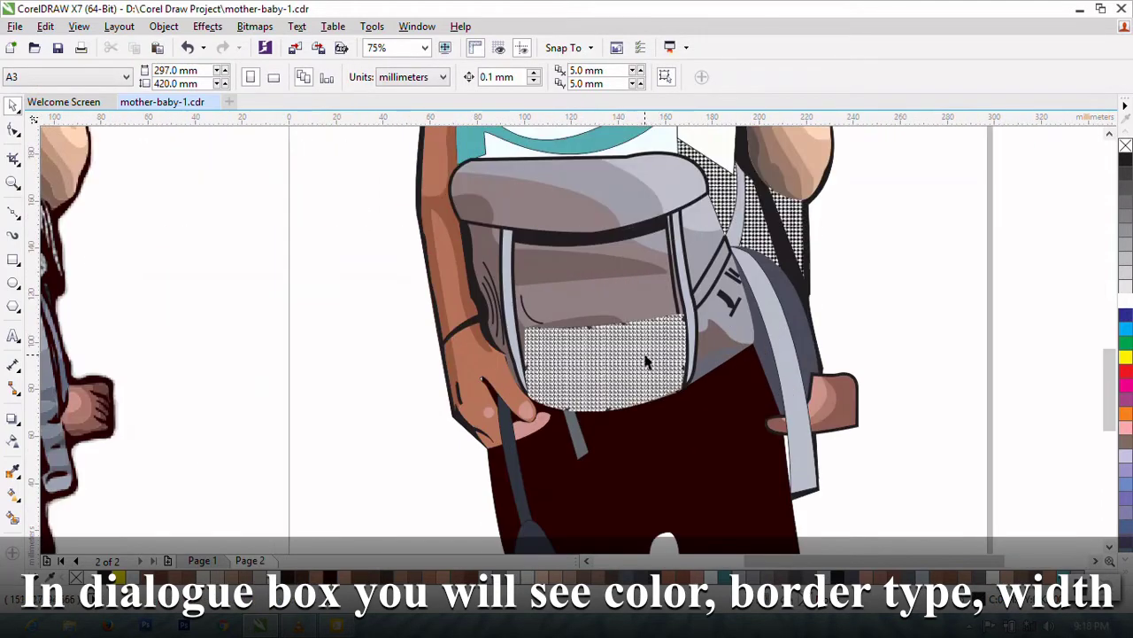
left_click(646, 362)
key("Delete")
Step: Draw a Bezier shape along the pocket's left and top edges and thicken its outline
scroll(649, 361, "down", 3)
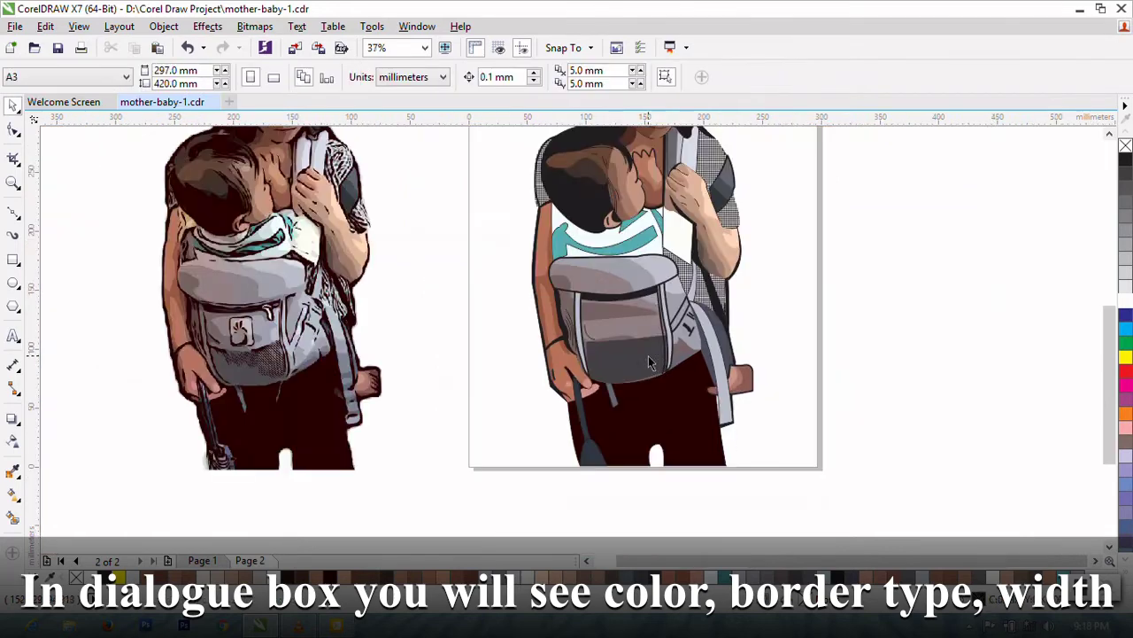
left_click(13, 212)
scroll(611, 342, "up", 6)
left_click(537, 299)
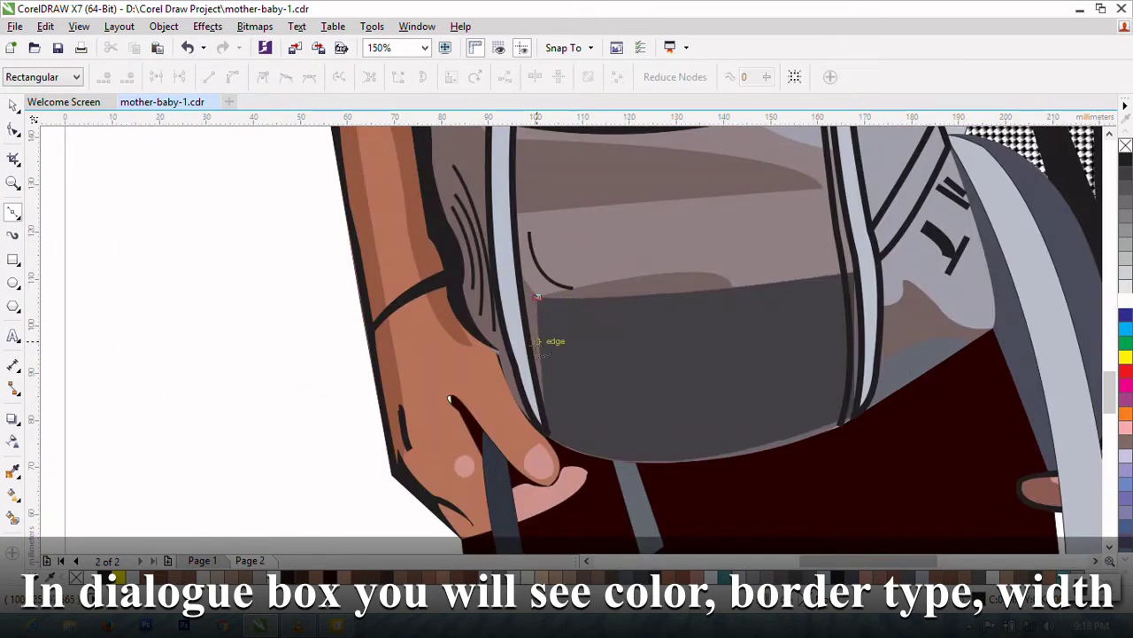
left_click(543, 384)
left_click(540, 409)
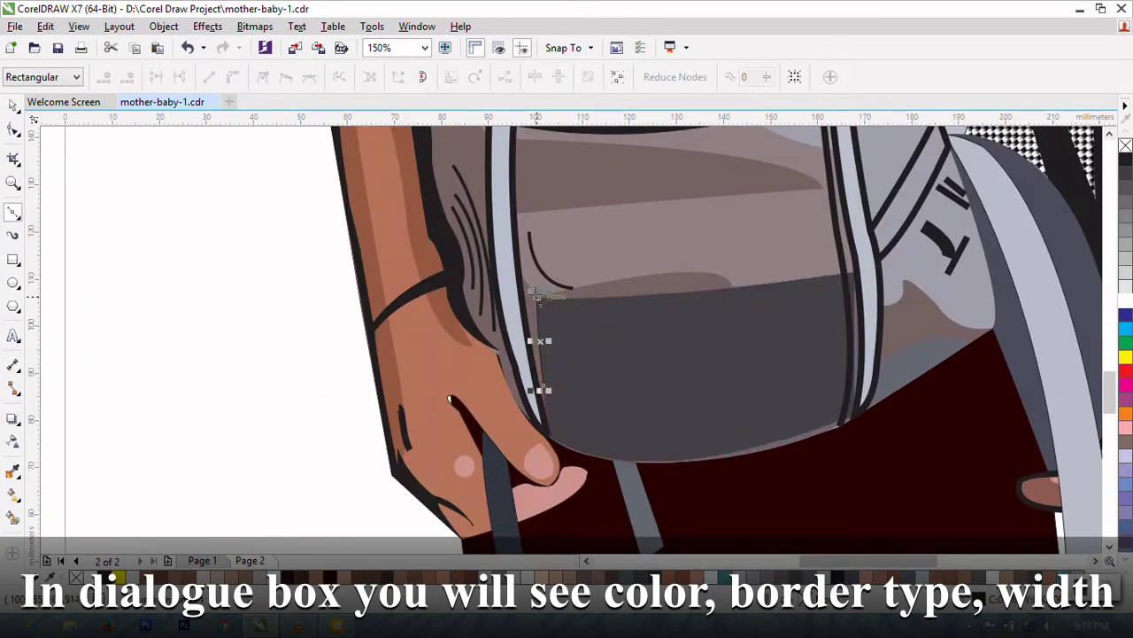
left_click(847, 271)
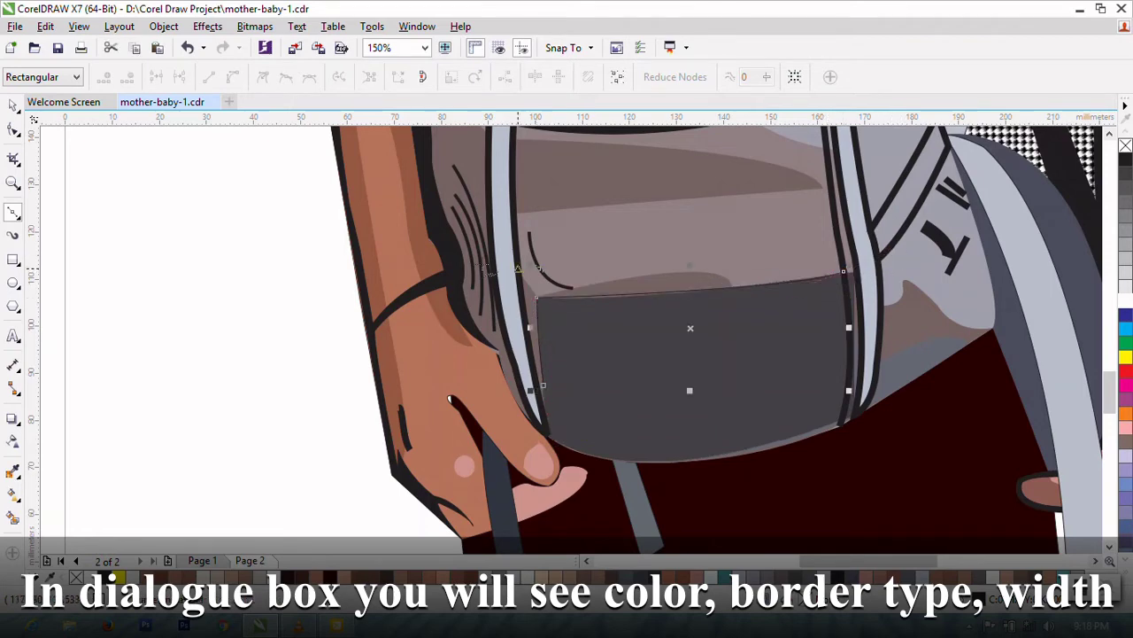
left_click(19, 107)
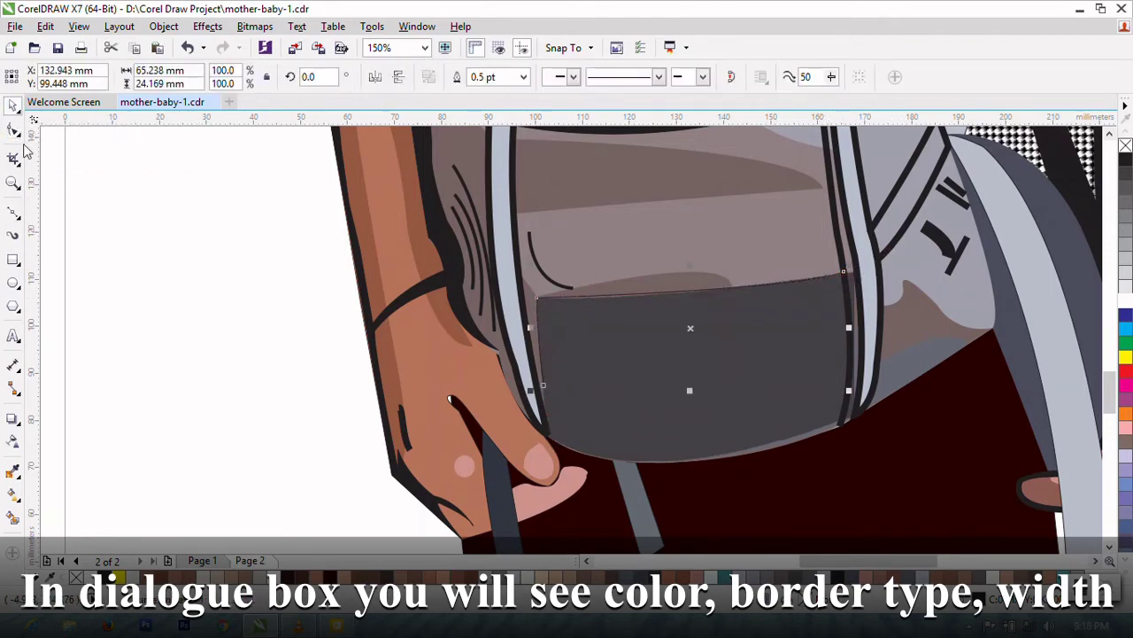
left_click(524, 77)
left_click(494, 205)
Step: Thicken the outline, then draw parallel diagonal hatch lines from the pocket's top to right edge
left_click(337, 290)
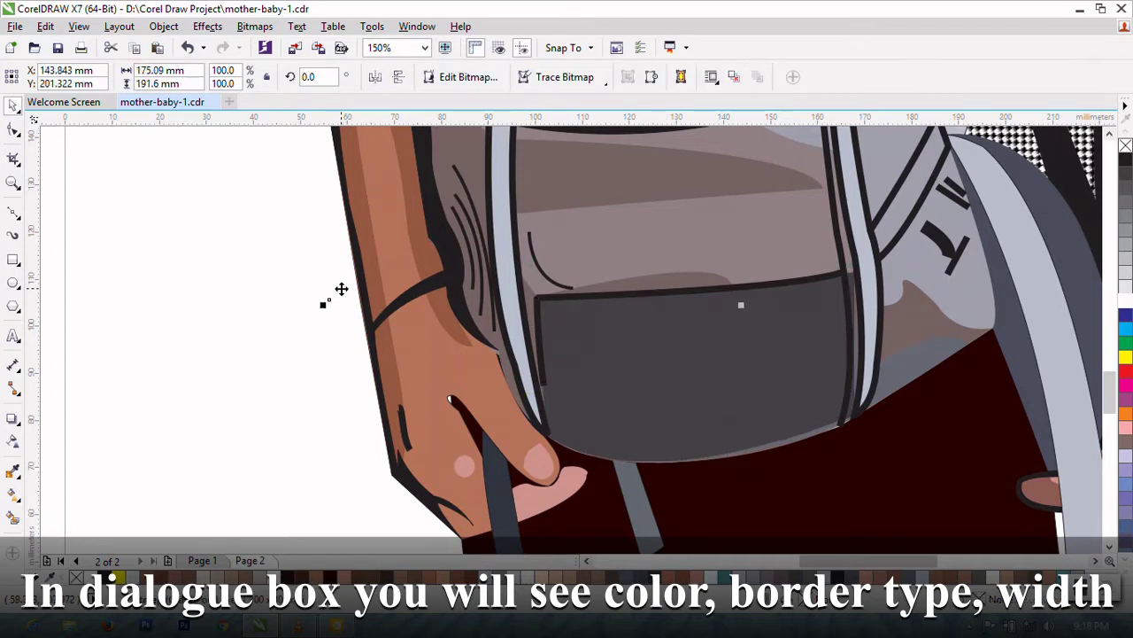
left_click(288, 247)
left_click(13, 213)
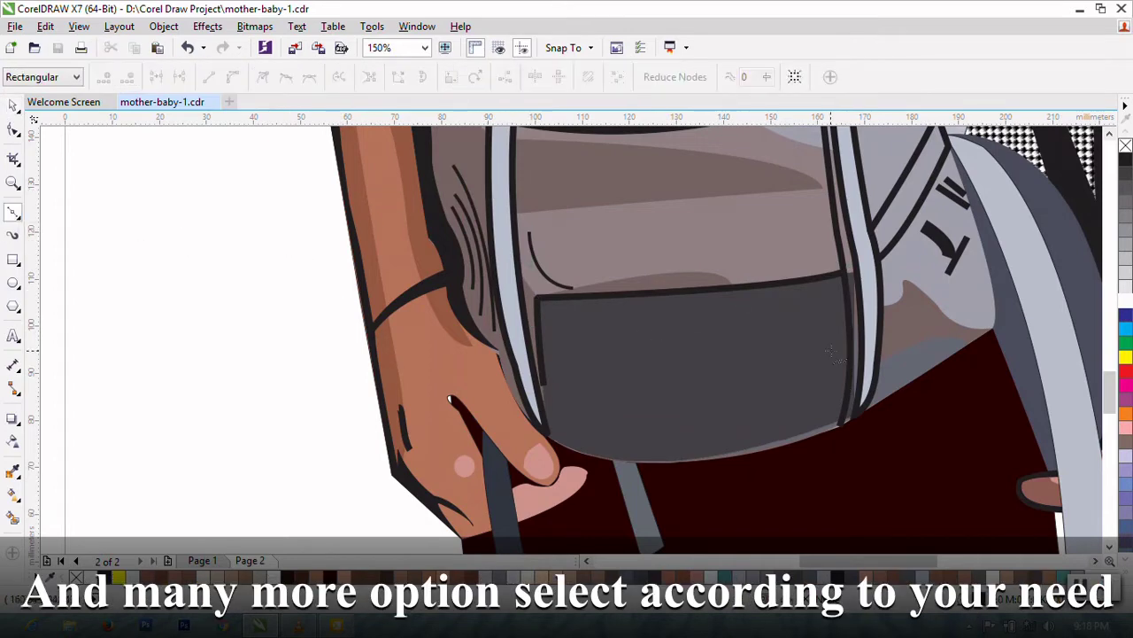
left_click(848, 420)
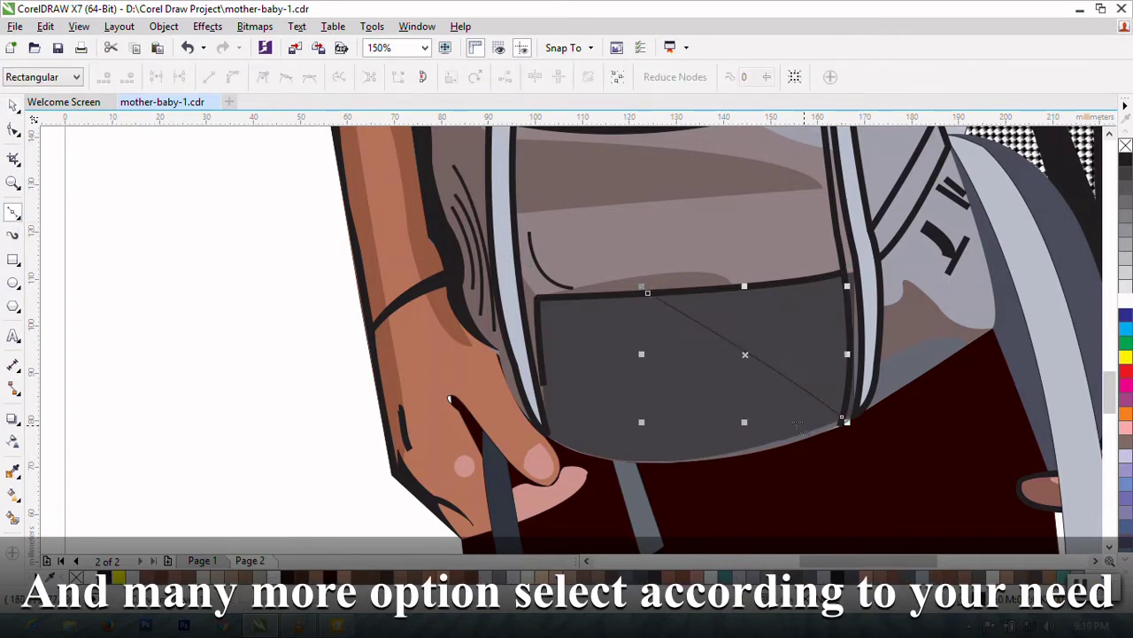
left_click(670, 292)
left_click(848, 419)
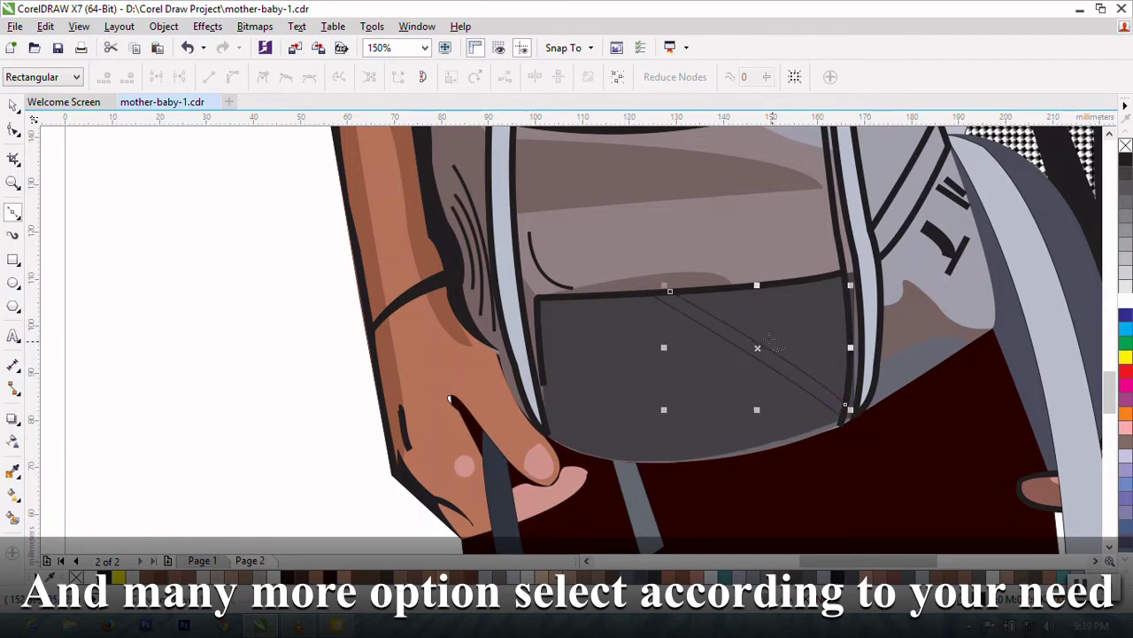
left_click(848, 383)
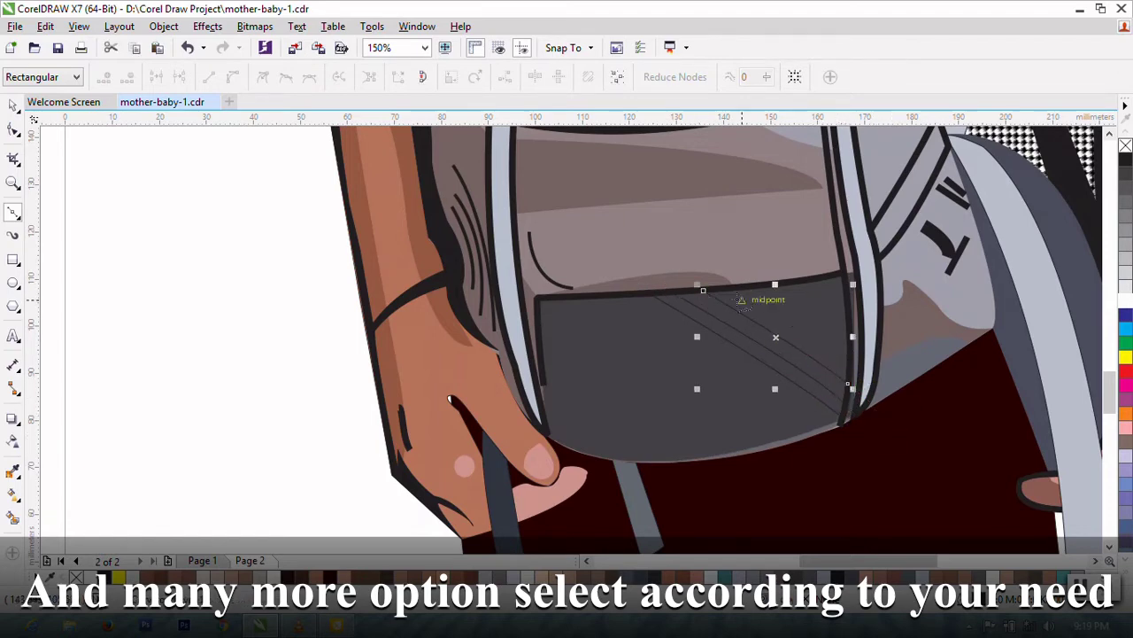
left_click(850, 370)
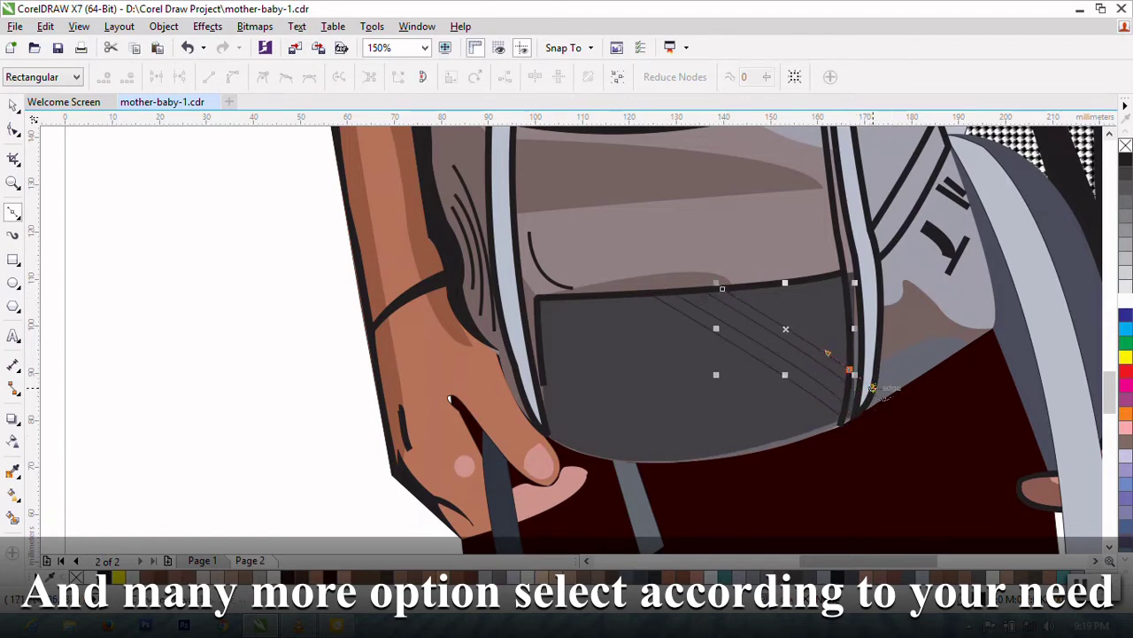
left_click(850, 357)
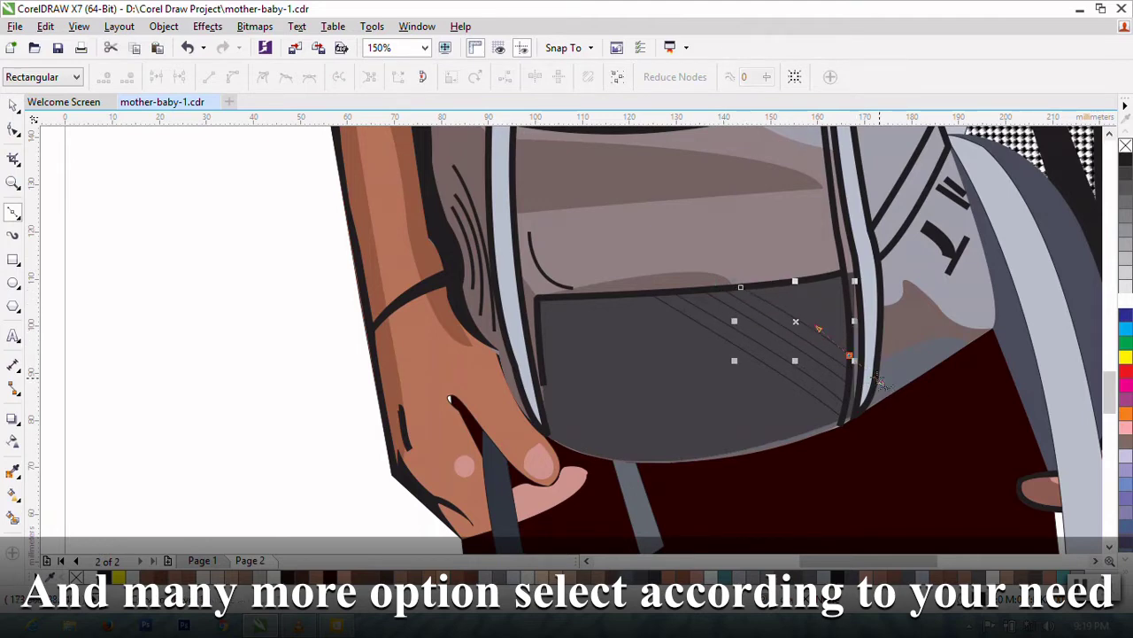
left_click(761, 285)
left_click(850, 337)
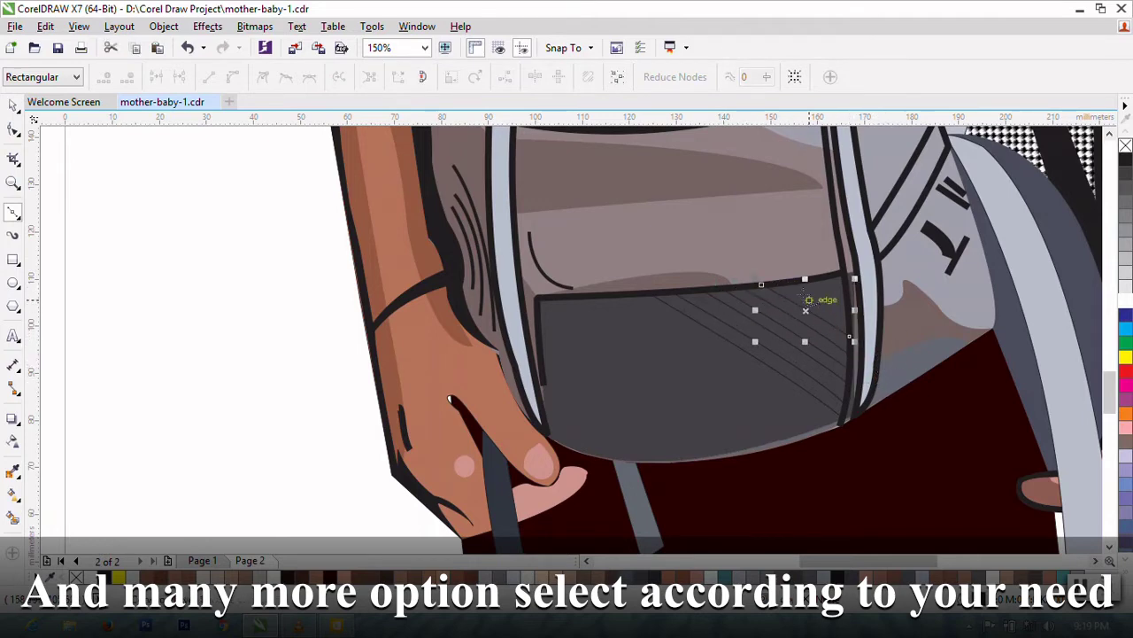
left_click(785, 288)
left_click(851, 324)
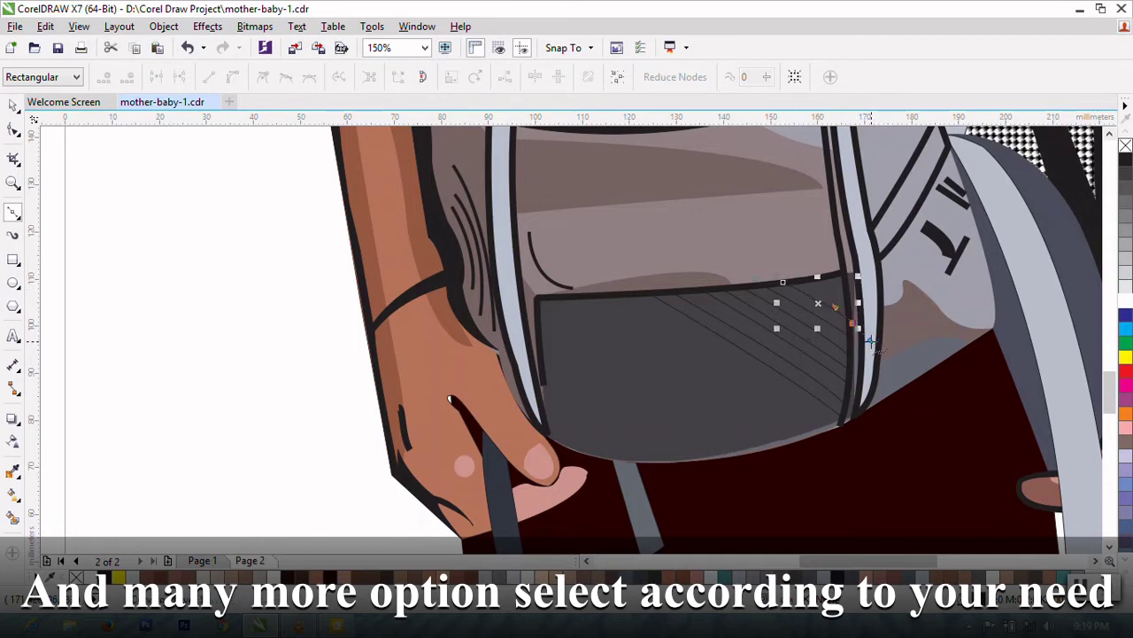
left_click(809, 281)
left_click(852, 310)
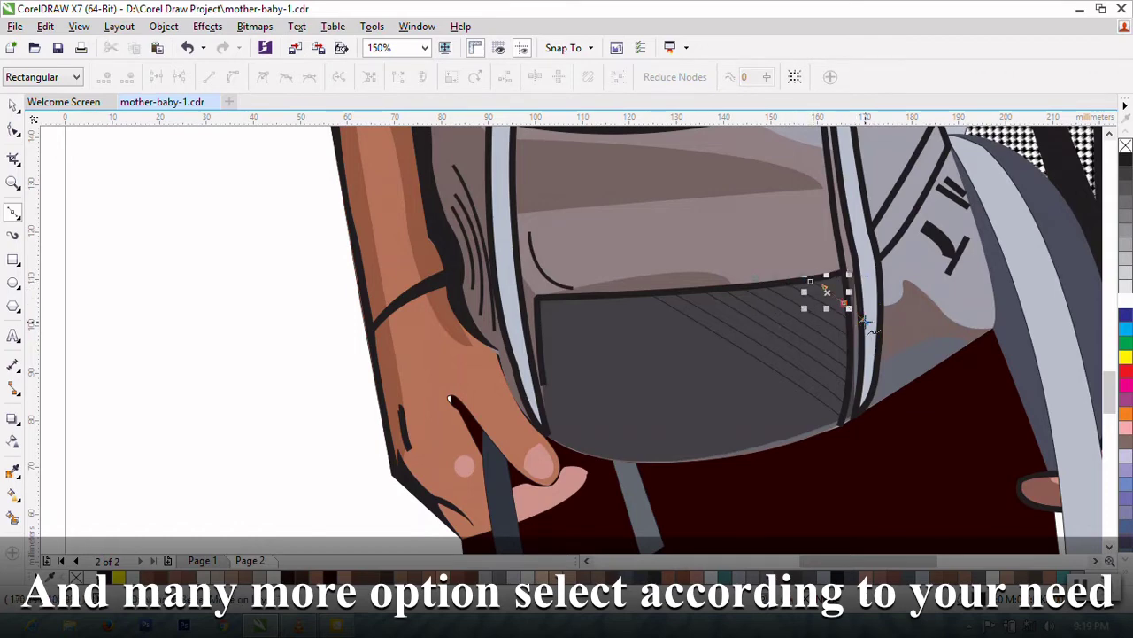
Step: Add three more hatch lines in the pocket's lower right area
scroll(848, 304, "up", 1)
scroll(838, 301, "down", 1)
scroll(483, 335, "up", 1)
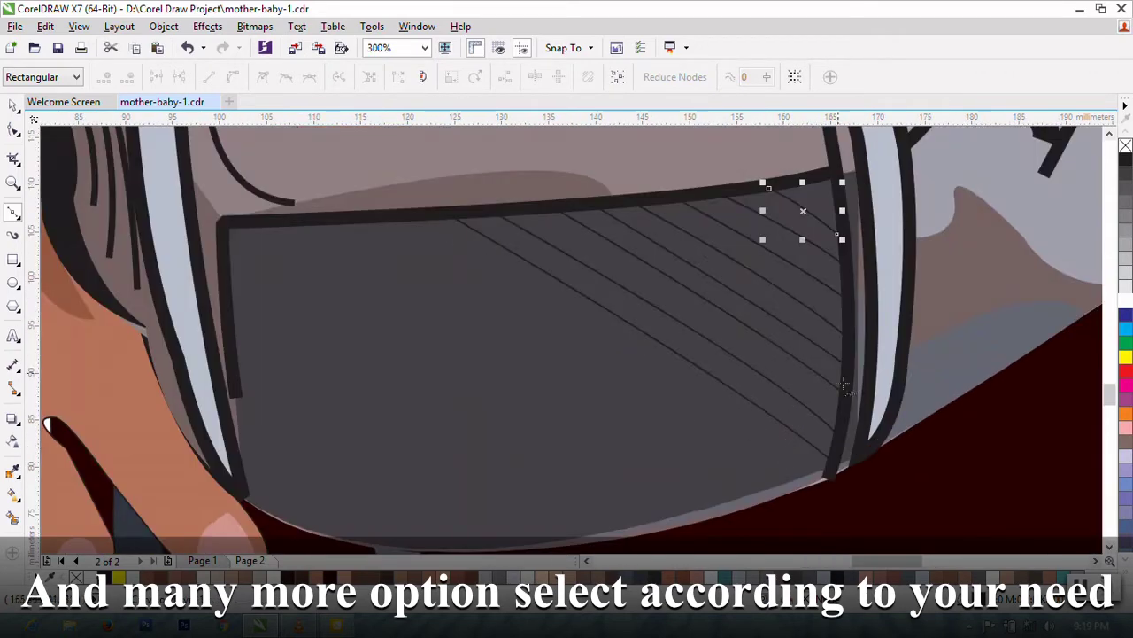
left_click(847, 448)
left_click(784, 483)
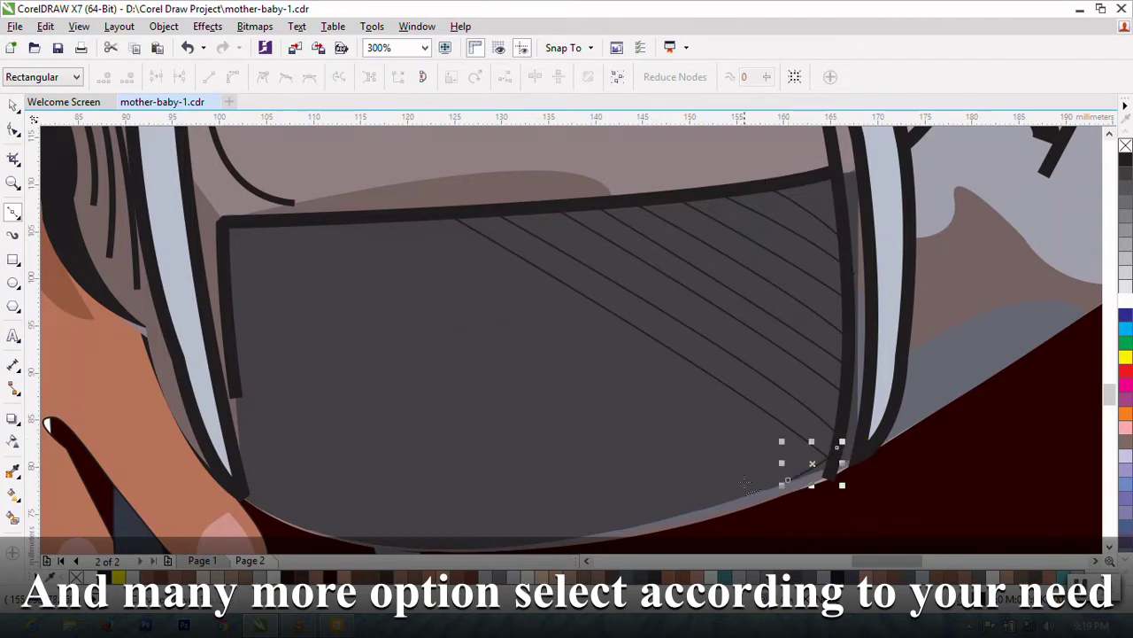
left_click(848, 391)
left_click(765, 472)
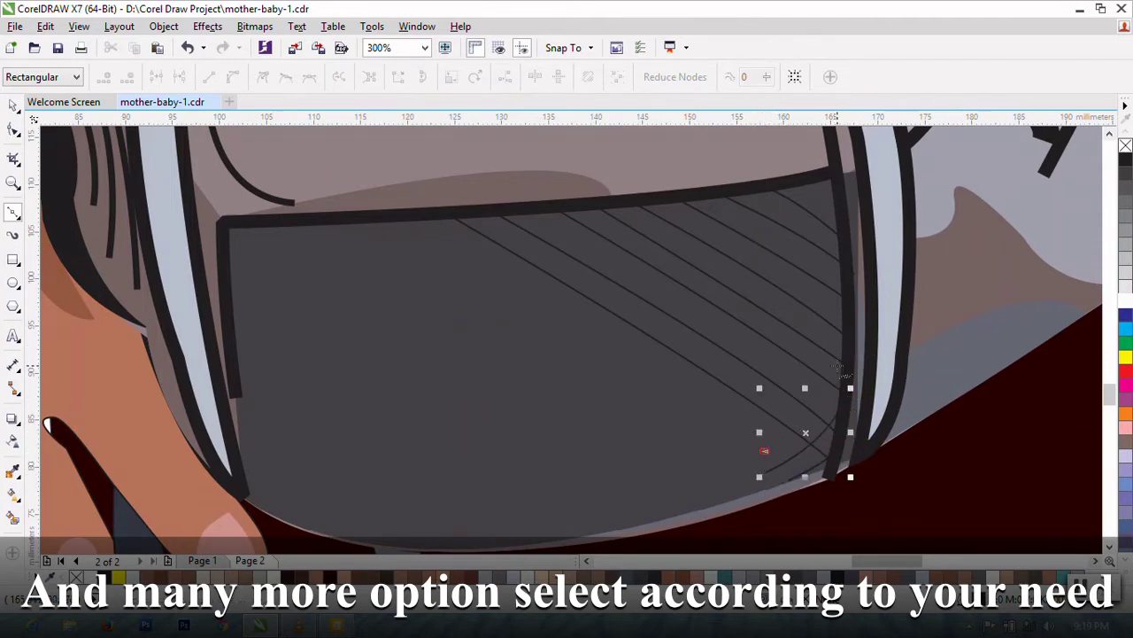
left_click(849, 328)
left_click(759, 409)
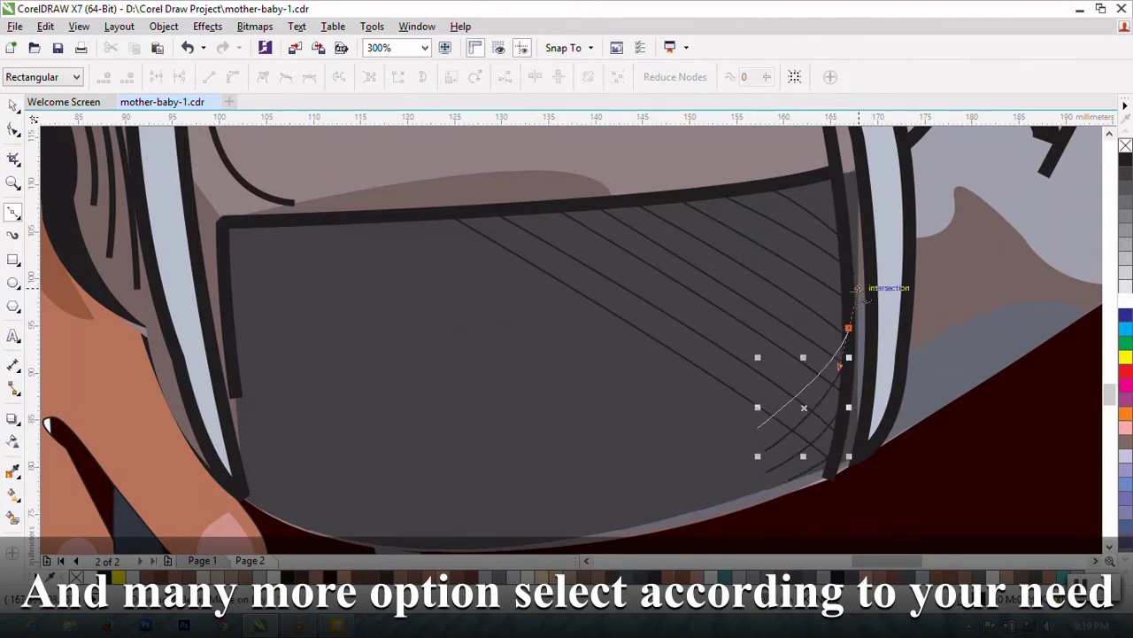
Step: Delete the stray curves and begin drawing crossing lines over the diagonals
key("Delete")
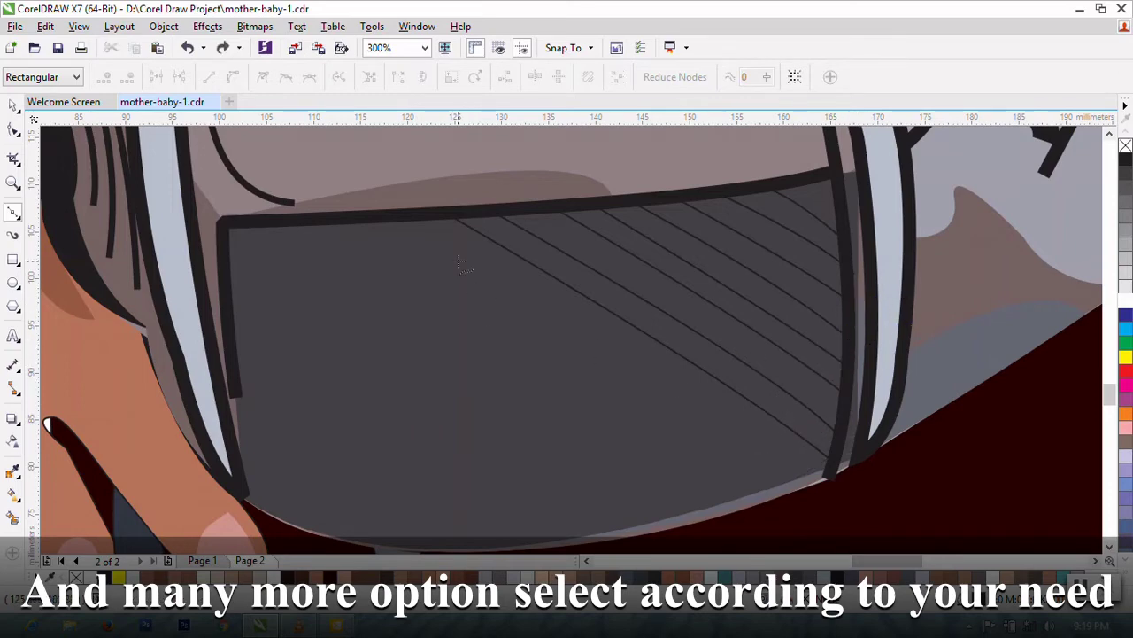
left_click(470, 227)
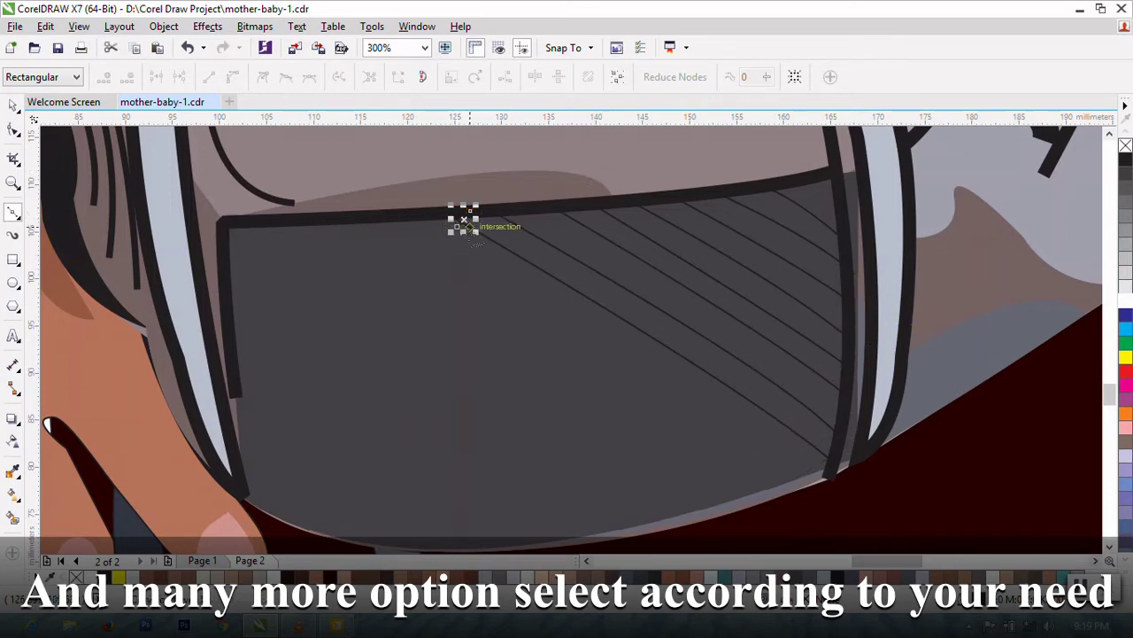
left_click(519, 259)
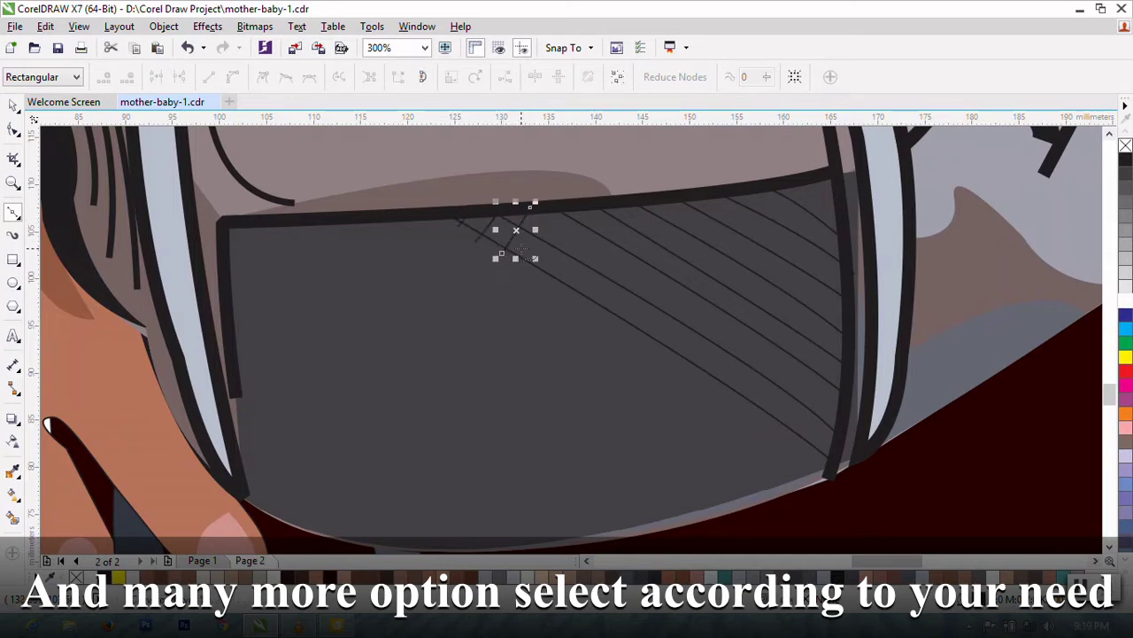
left_click(523, 265)
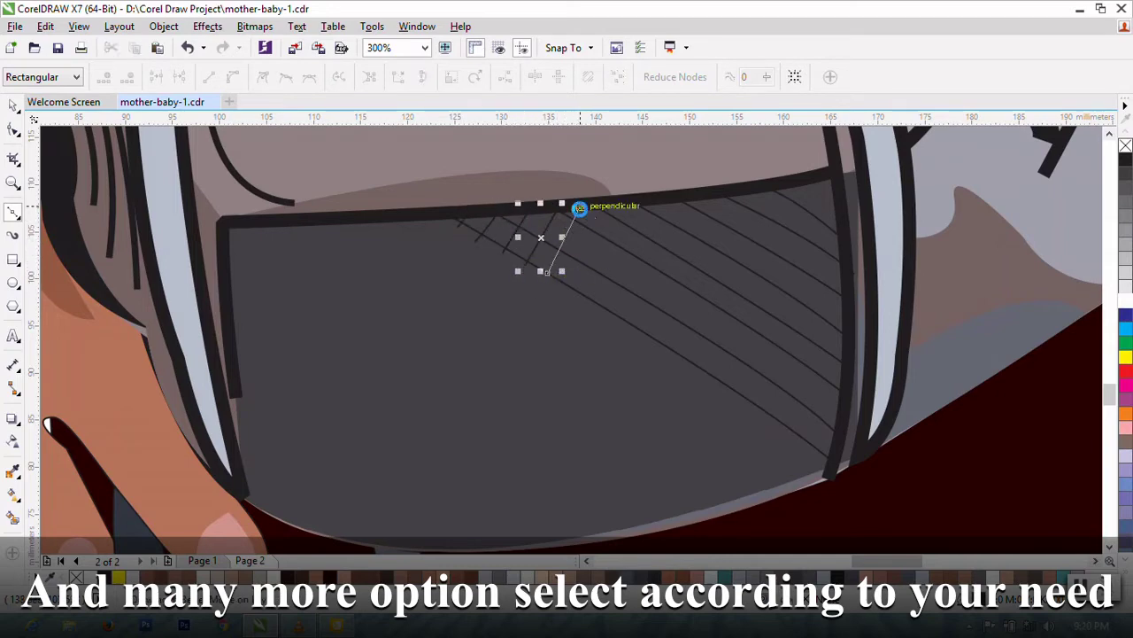
left_click(561, 295)
left_click(606, 209)
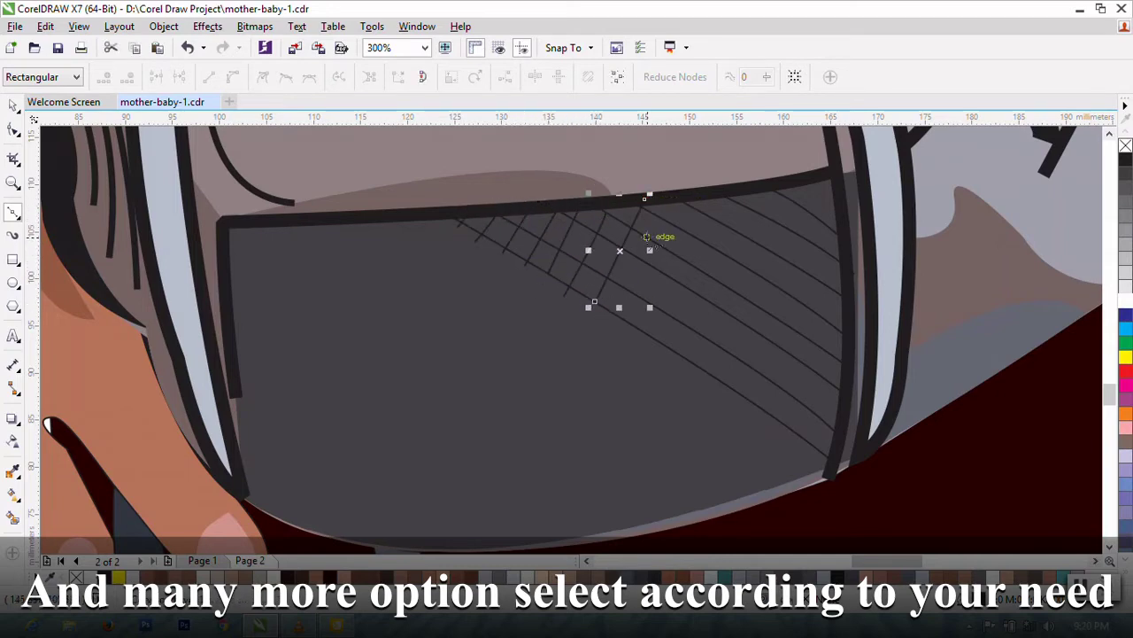
left_click(614, 322)
left_click(665, 204)
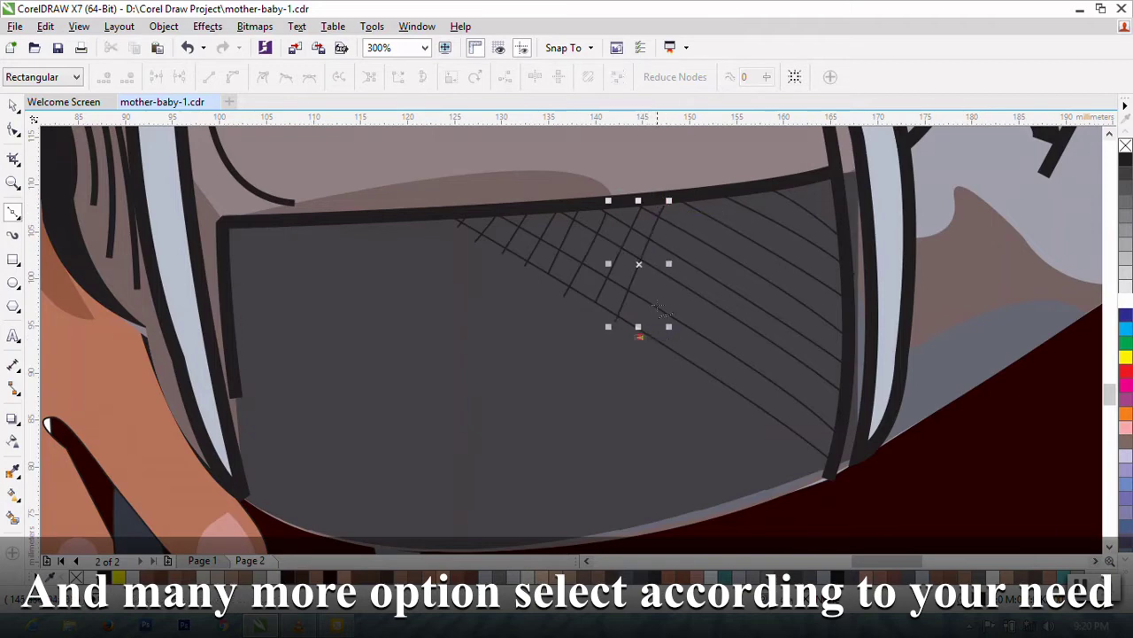
left_click(659, 343)
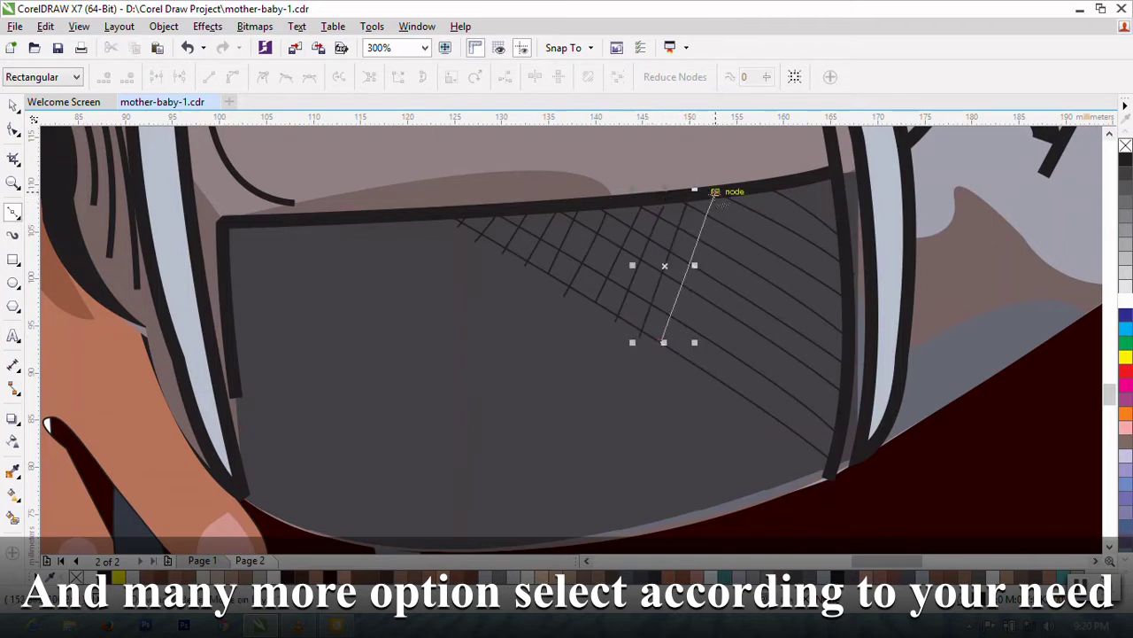
left_click(715, 191)
Step: Draw further crossing lines toward the pocket's right edge to complete the cross-hatch
left_click(681, 356)
left_click(737, 186)
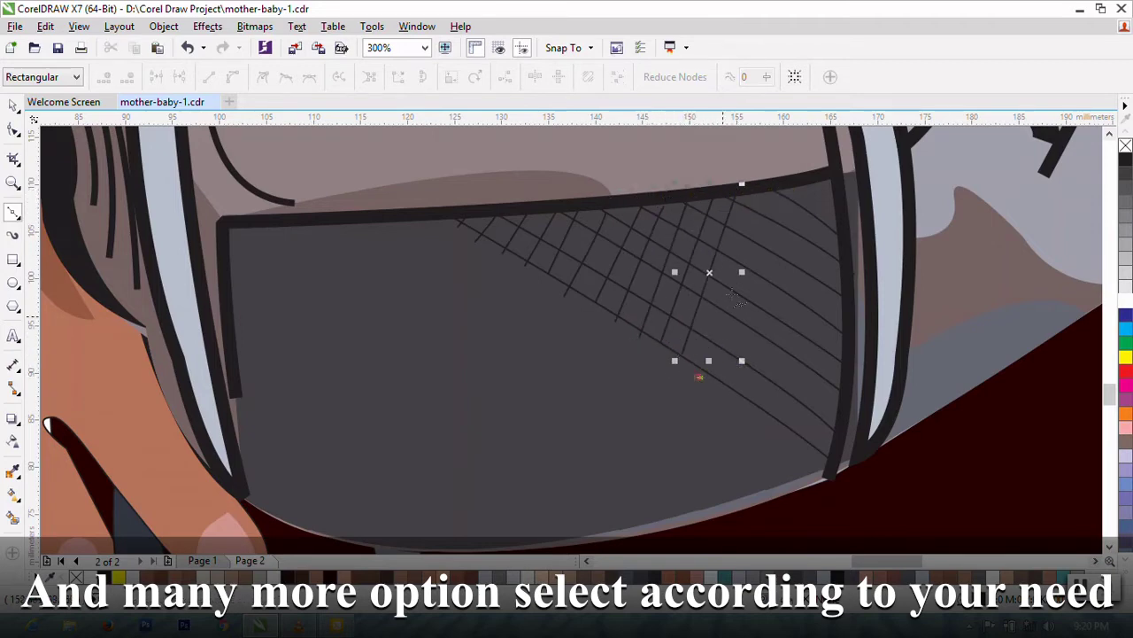
left_click(698, 376)
left_click(754, 188)
left_click(713, 392)
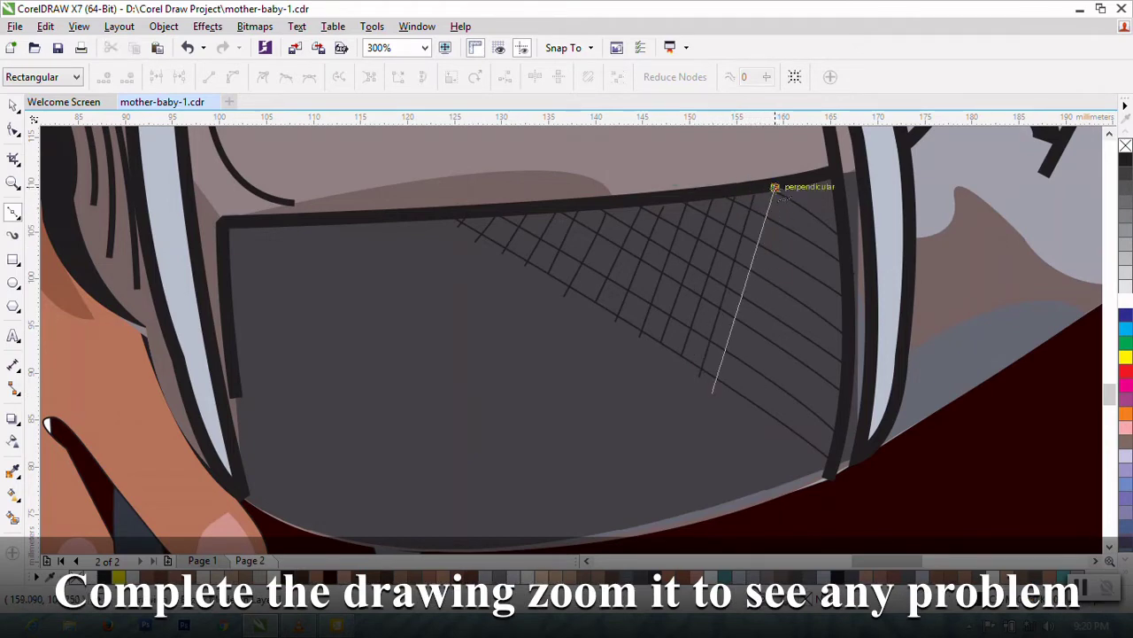
left_click(777, 183)
left_click(733, 398)
left_click(796, 180)
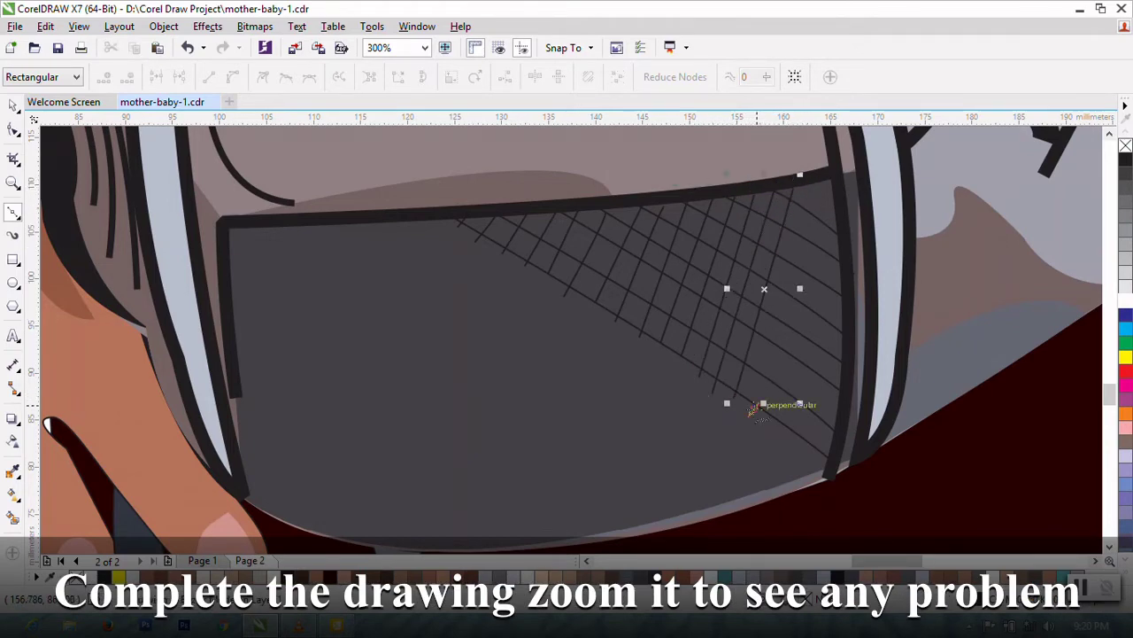
left_click(753, 409)
left_click(779, 420)
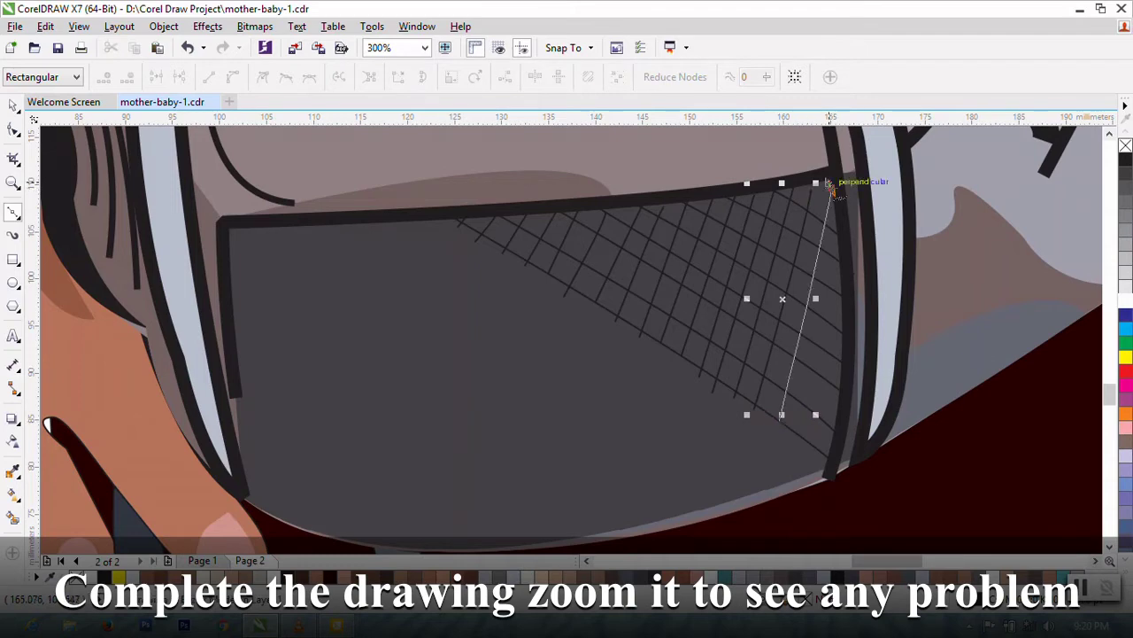
left_click(835, 181)
left_click(793, 438)
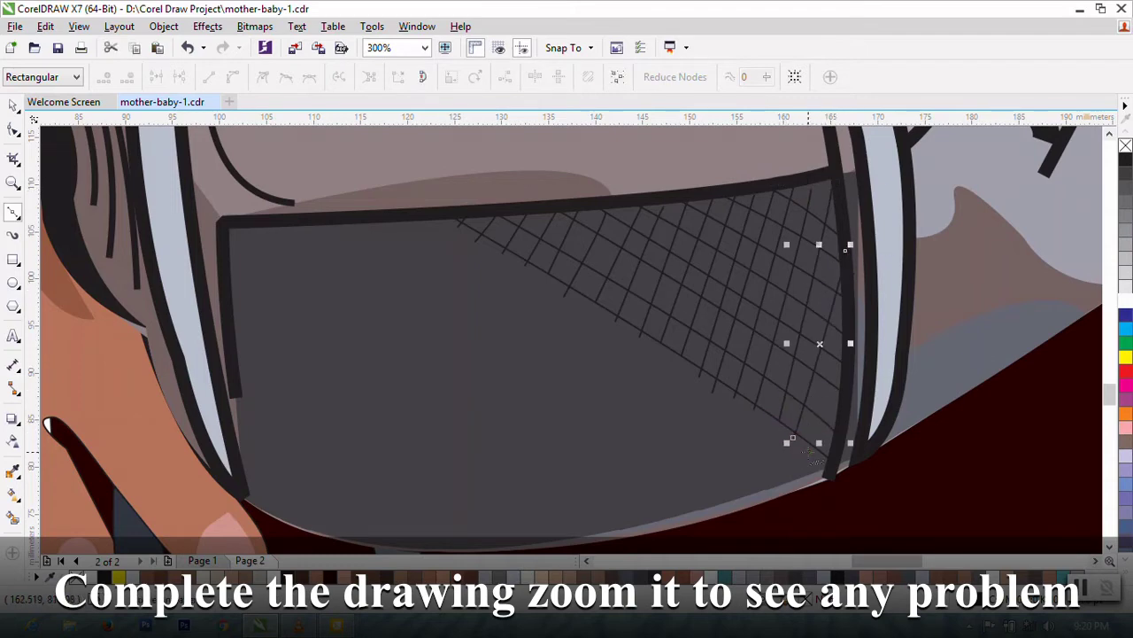
Step: Draw a small white ellipse on the bag strap, tilted about 42 degrees
scroll(807, 452, "down", 4)
left_click(13, 104)
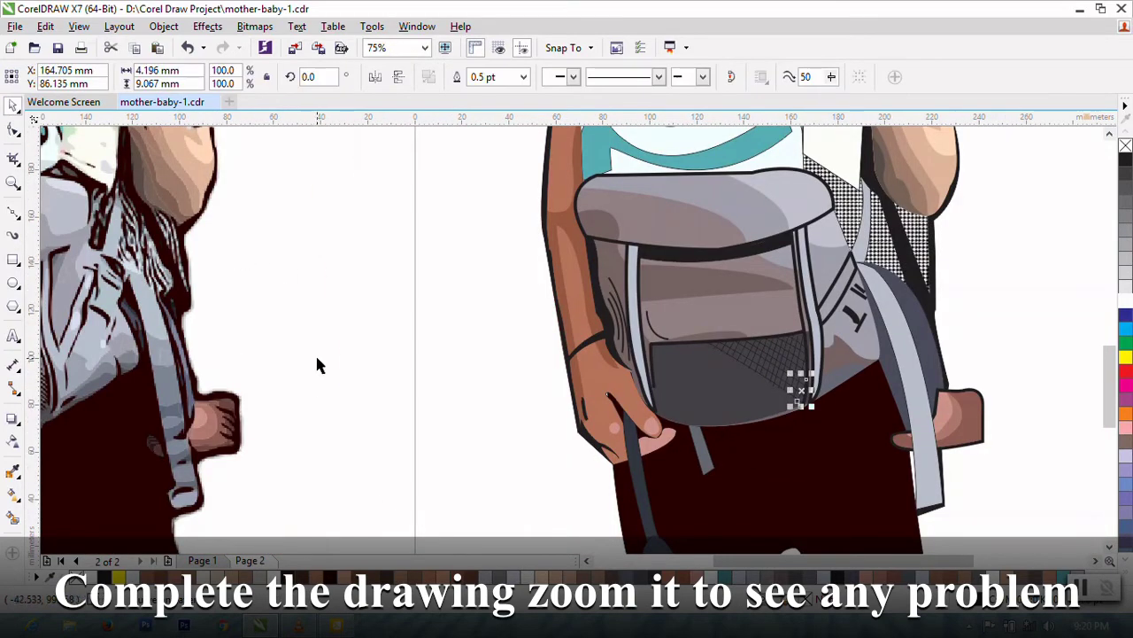
scroll(447, 407, "down", 2)
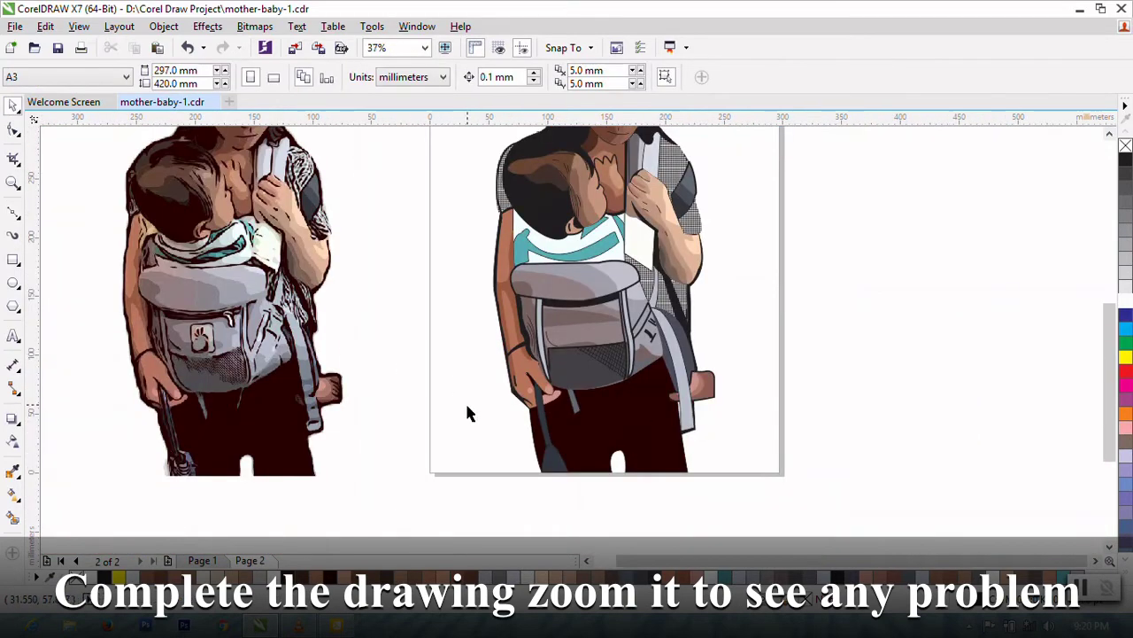
left_click(12, 217)
scroll(609, 302, "up", 2)
left_click(13, 281)
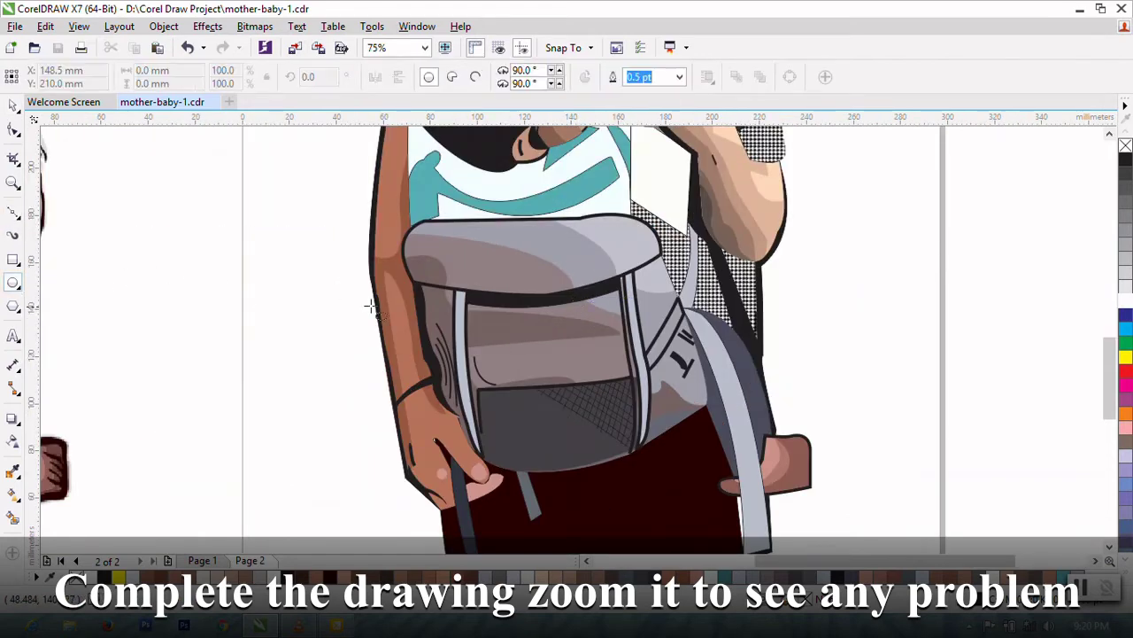
scroll(370, 306, "up", 2)
mouse_move(814, 282)
left_mouse_down()
mouse_move(826, 325)
mouse_move(850, 329)
left_mouse_up()
left_click(13, 105)
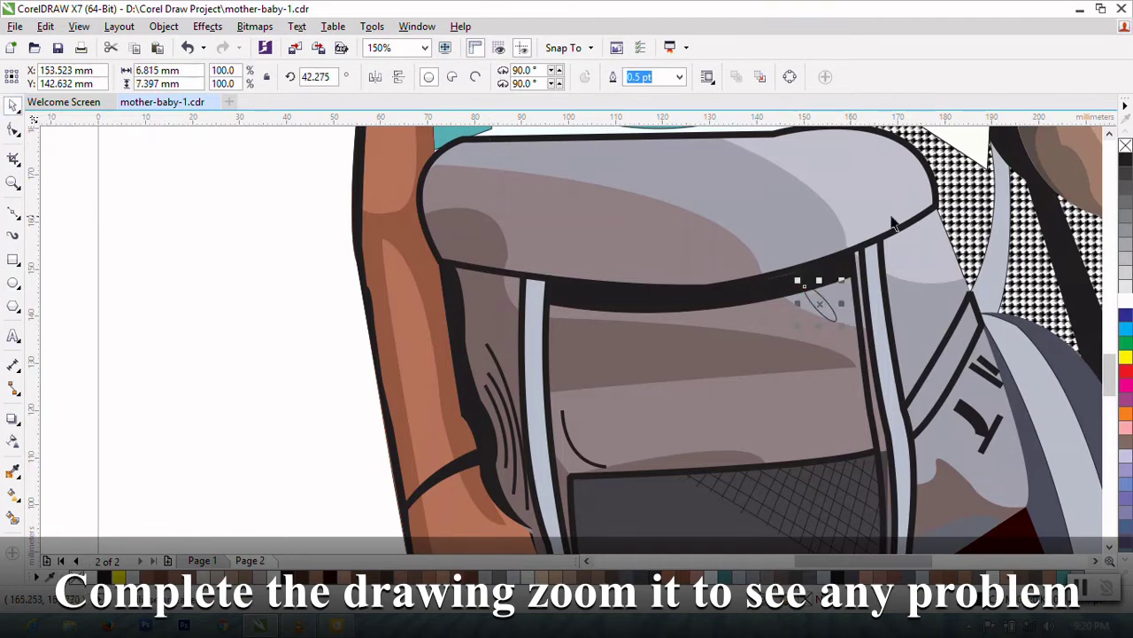
left_click(1126, 301)
scroll(872, 283, "down", 2)
left_click(543, 365)
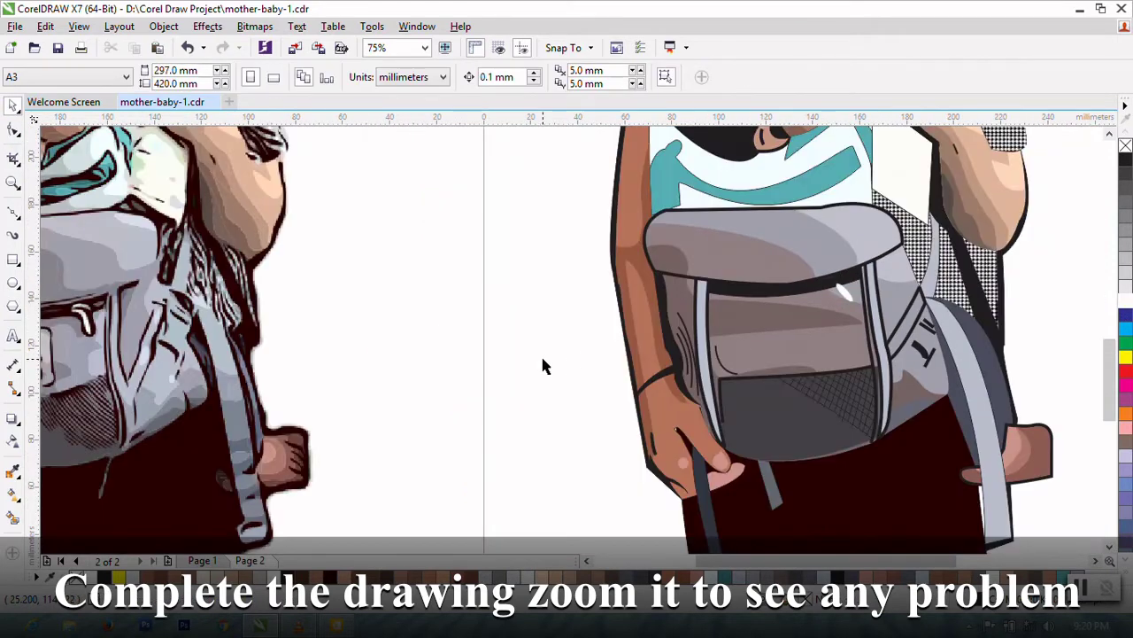
scroll(550, 341, "down", 2)
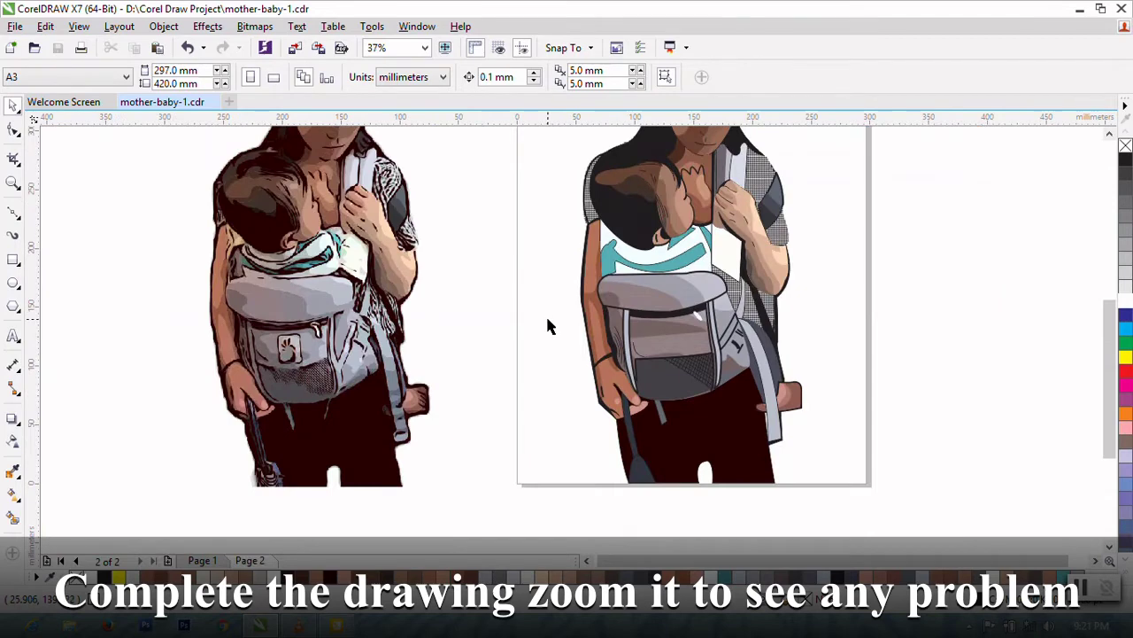
Step: Draw a short freehand vertical line below the pocket with a 3.0 pt outline
key("F5")
scroll(708, 398, "up", 2)
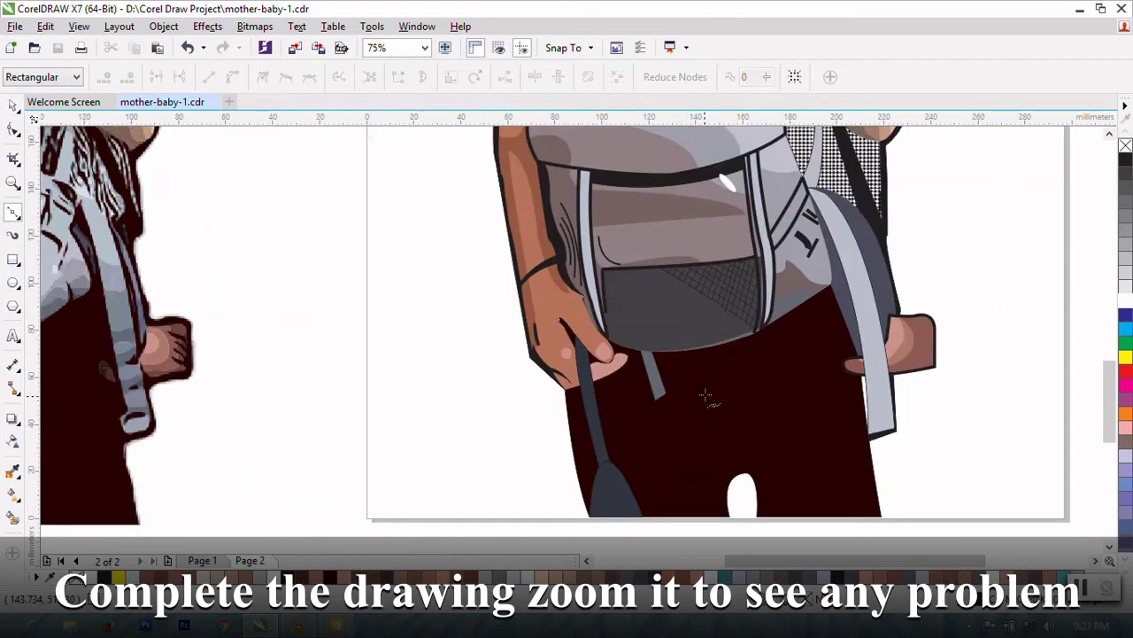
left_click_drag(735, 336, 734, 375)
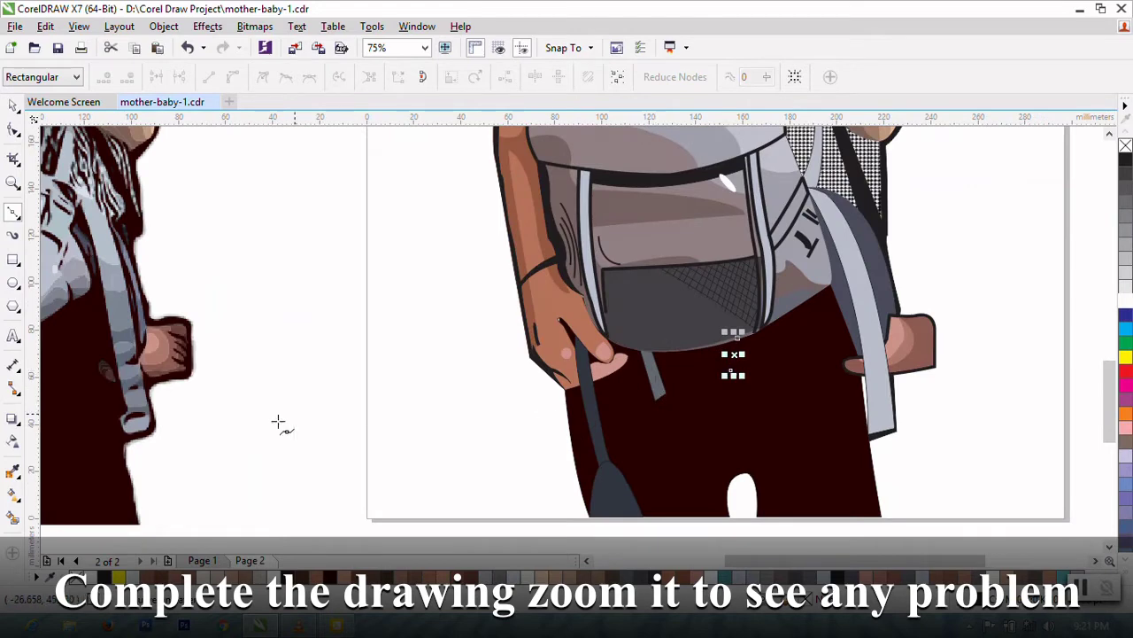
left_click(12, 471)
scroll(736, 379, "up", 3)
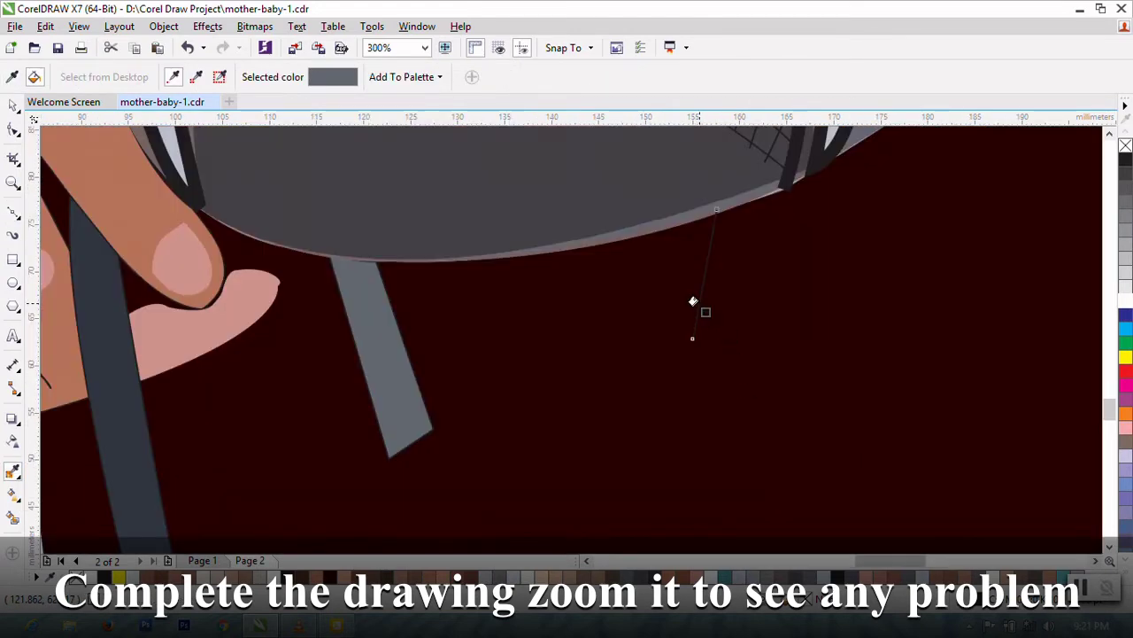
scroll(693, 301, "down", 3)
left_click(13, 105)
left_click(487, 77)
left_click(523, 77)
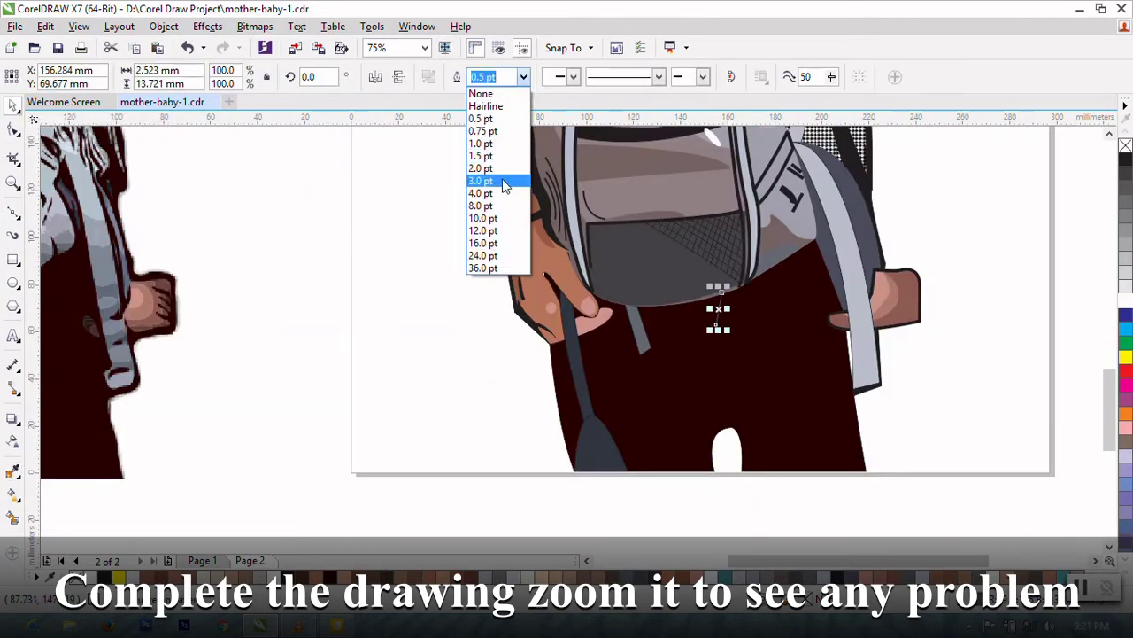
left_click(495, 182)
left_click(461, 292)
scroll(771, 354, "down", 2)
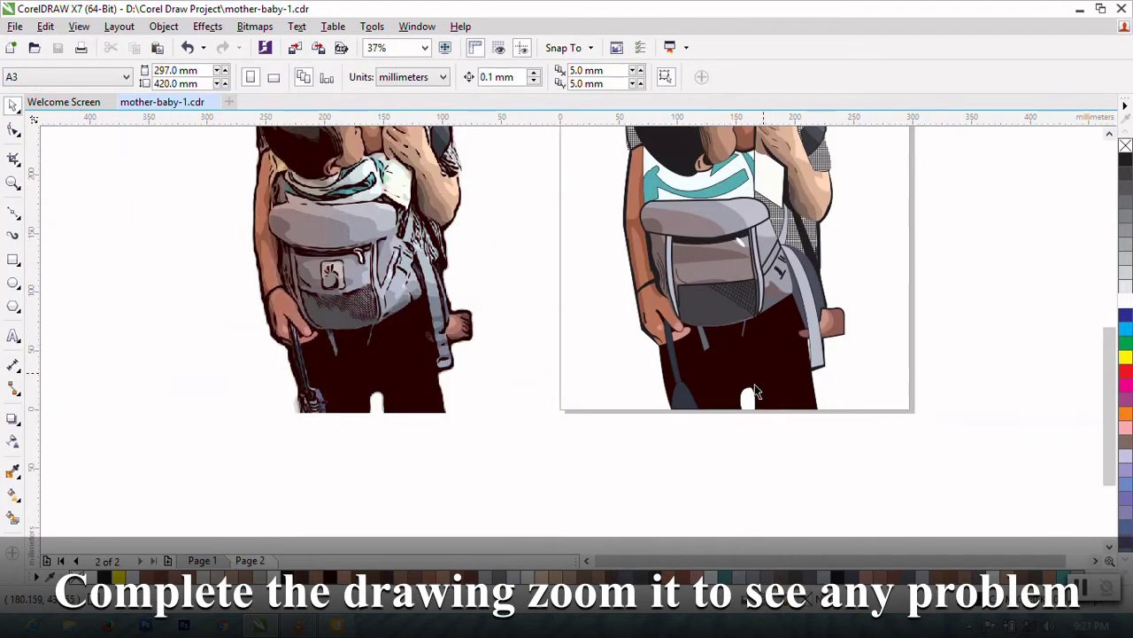
scroll(756, 393, "down", 1)
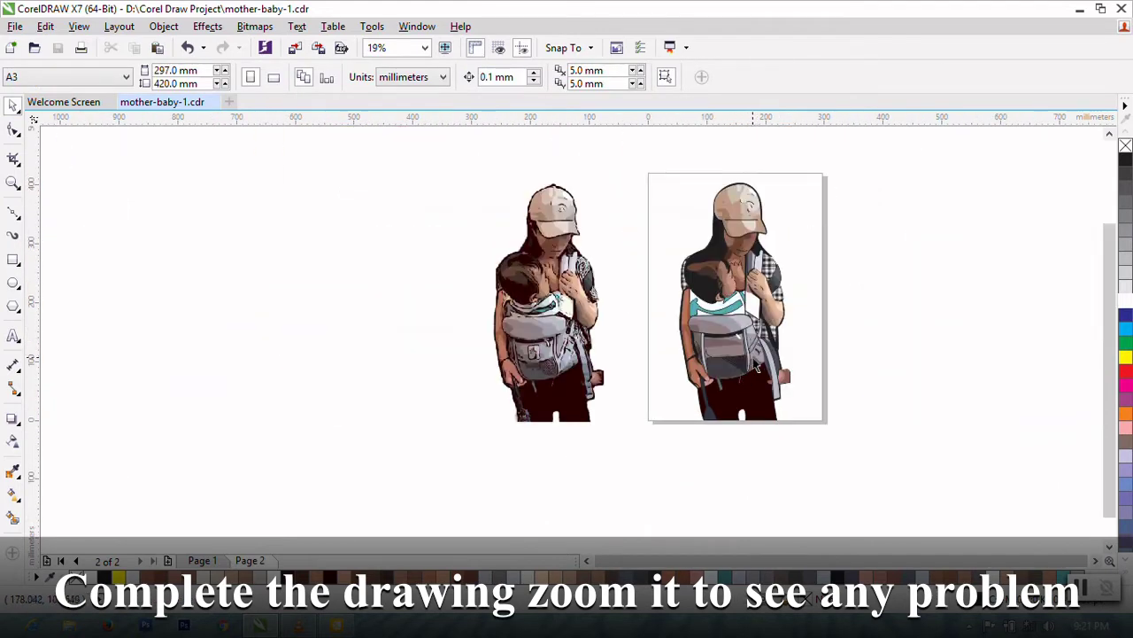
Step: Select the curved line on the baby's shirt and thicken its outline width
scroll(699, 293, "up", 1)
left_click(14, 209)
scroll(699, 314, "up", 1)
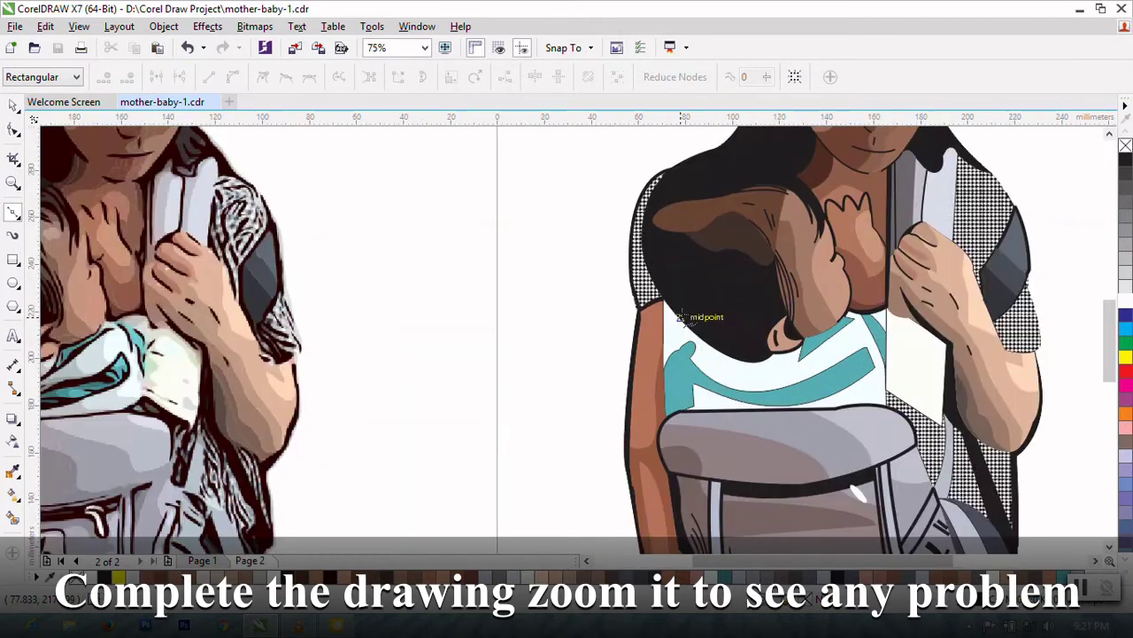
scroll(687, 315, "down", 1)
scroll(684, 396, "up", 1)
left_click(12, 105)
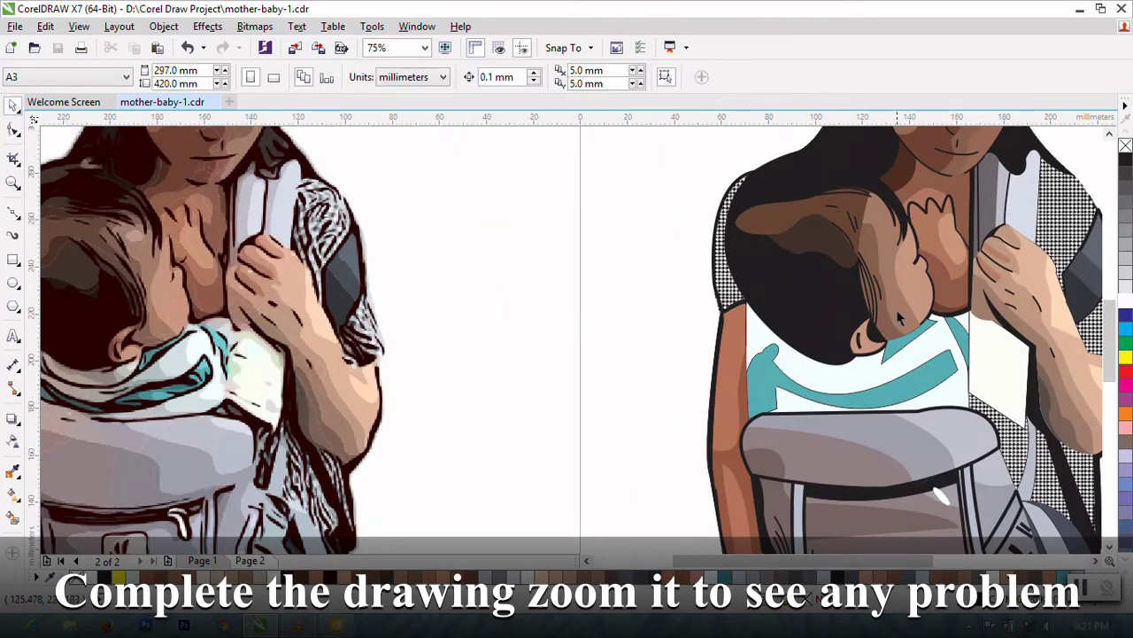
left_click(901, 348)
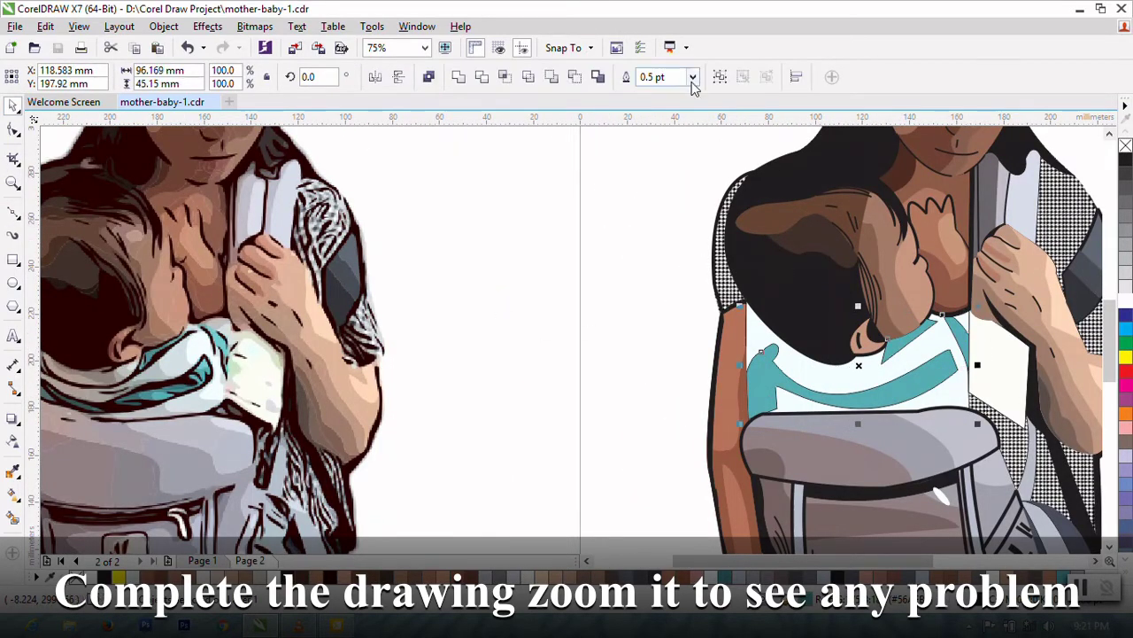
left_click(693, 77)
left_click(663, 180)
left_click(608, 285)
scroll(573, 303, "down", 1)
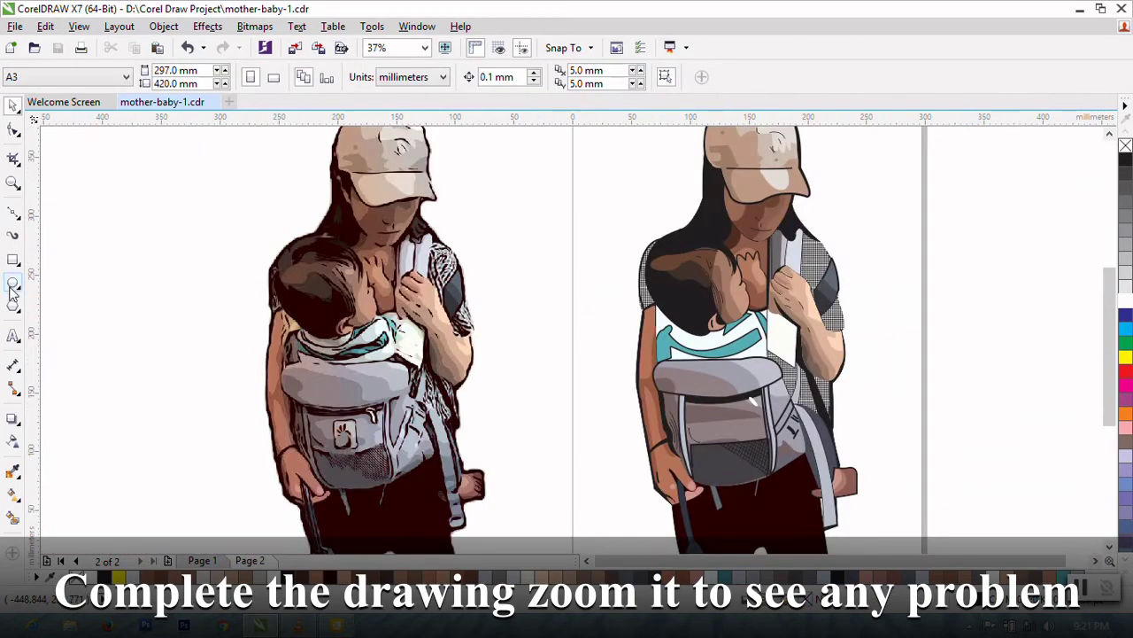
Step: Bend the collar curve to follow the collar, moving its right end down onto it
left_click(14, 212)
scroll(649, 307, "up", 1)
scroll(649, 308, "down", 1)
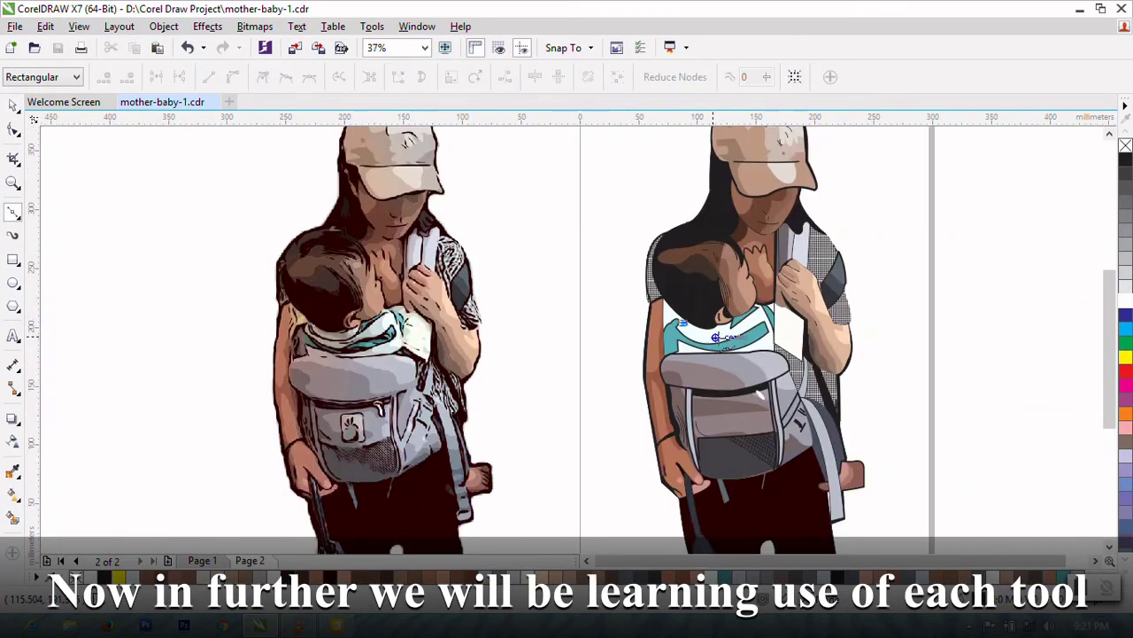
scroll(649, 307, "up", 1)
left_click(649, 308)
left_click_drag(747, 316, 796, 297)
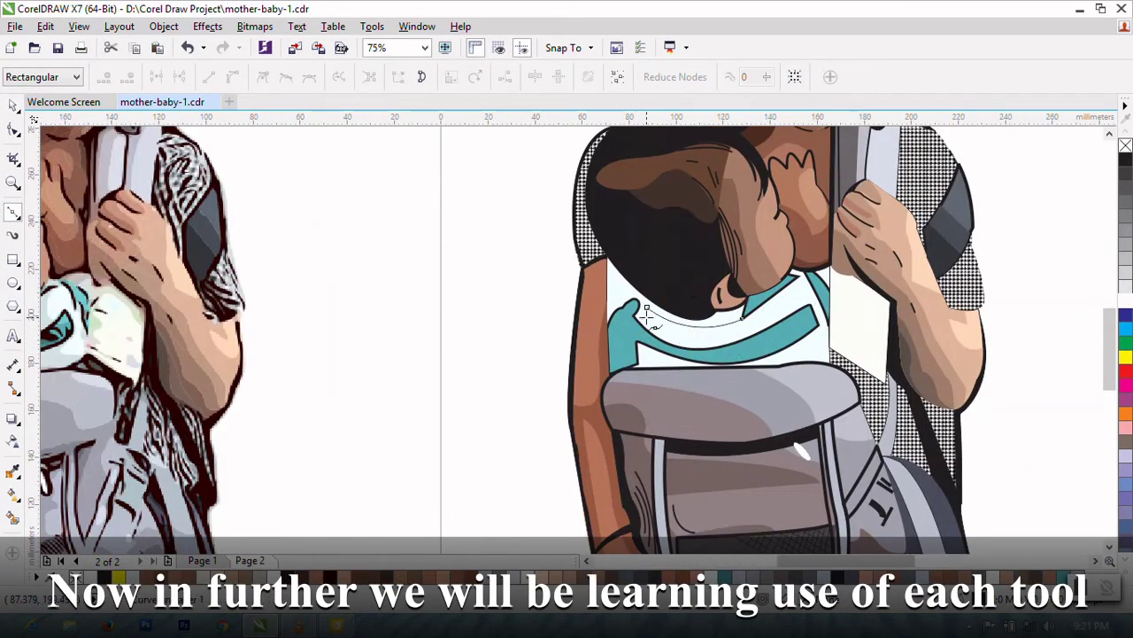
scroll(649, 308, "up", 1)
scroll(649, 308, "up", 1)
scroll(649, 308, "down", 1)
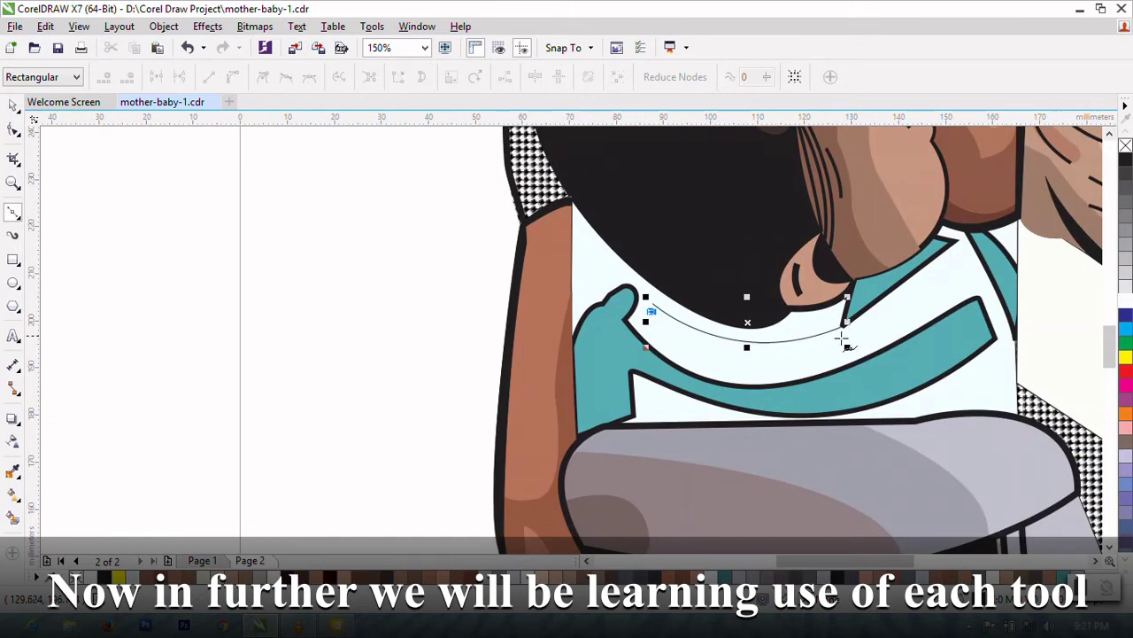
left_click_drag(842, 337, 845, 329)
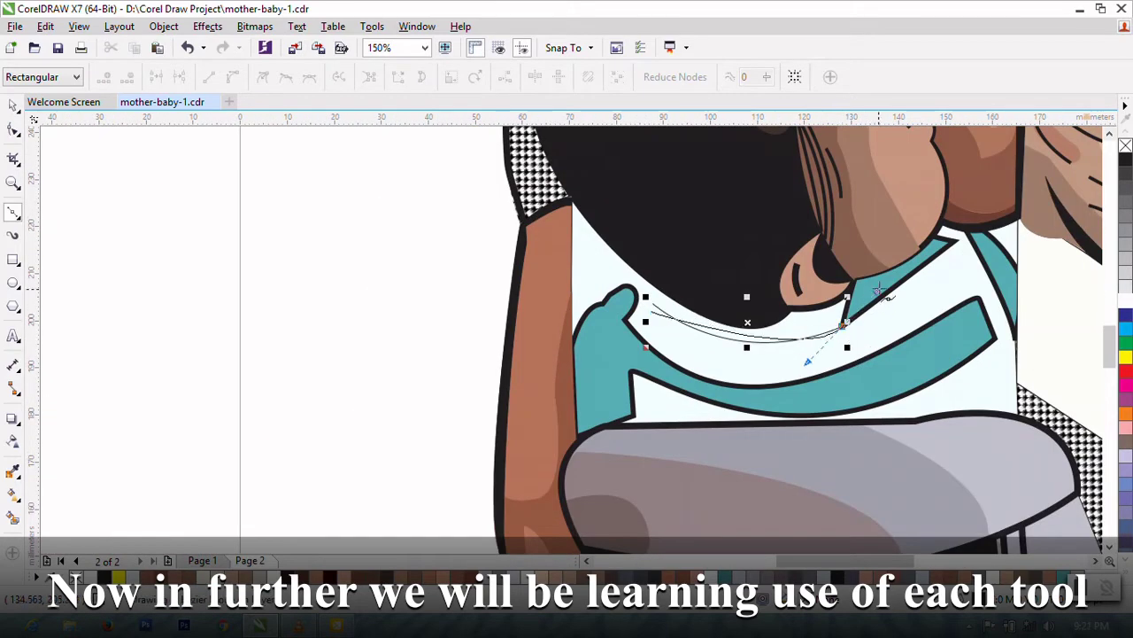
Step: Set the collar curve's outline to 3.0 pt, then one size heavier
left_click(14, 105)
left_click(524, 77)
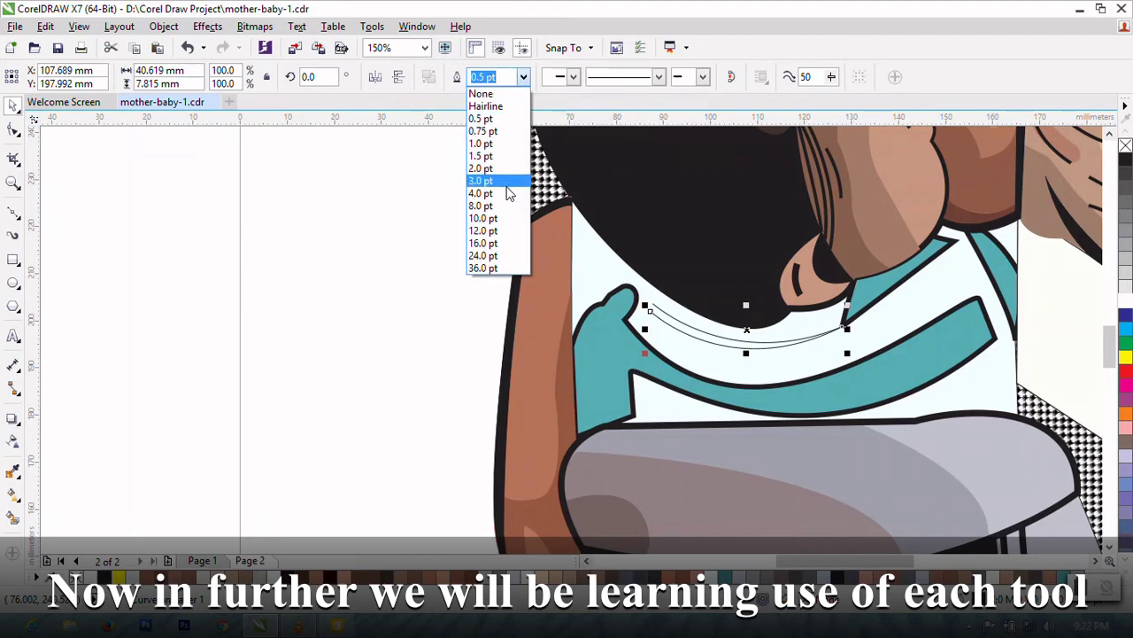
left_click(508, 188)
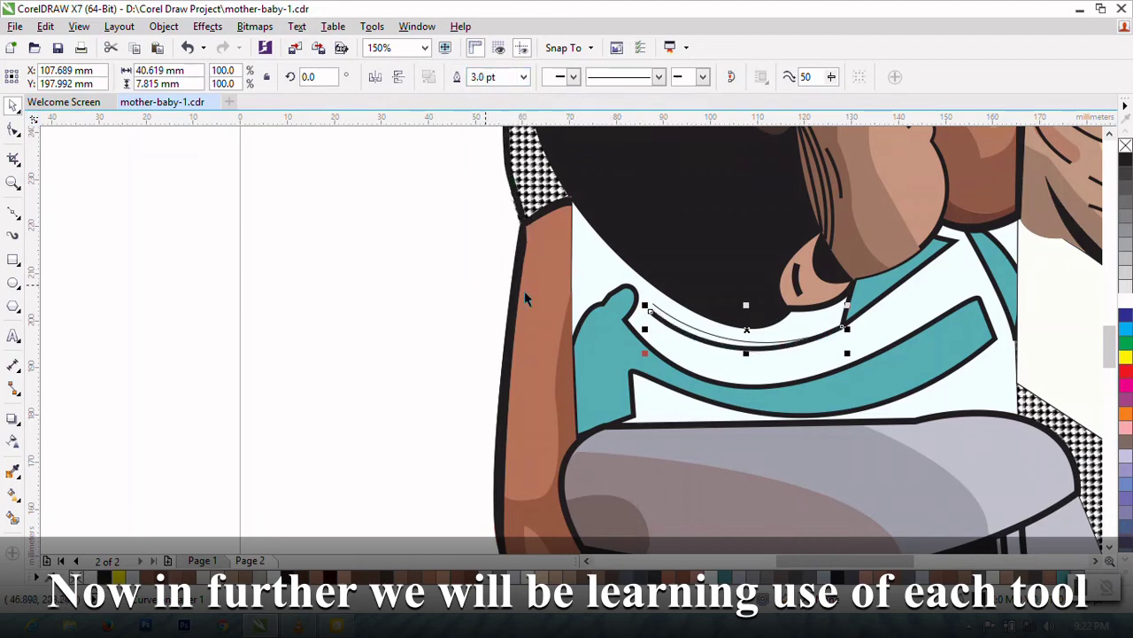
left_click(523, 77)
left_click(508, 197)
key("Escape")
scroll(644, 385, "down", 4)
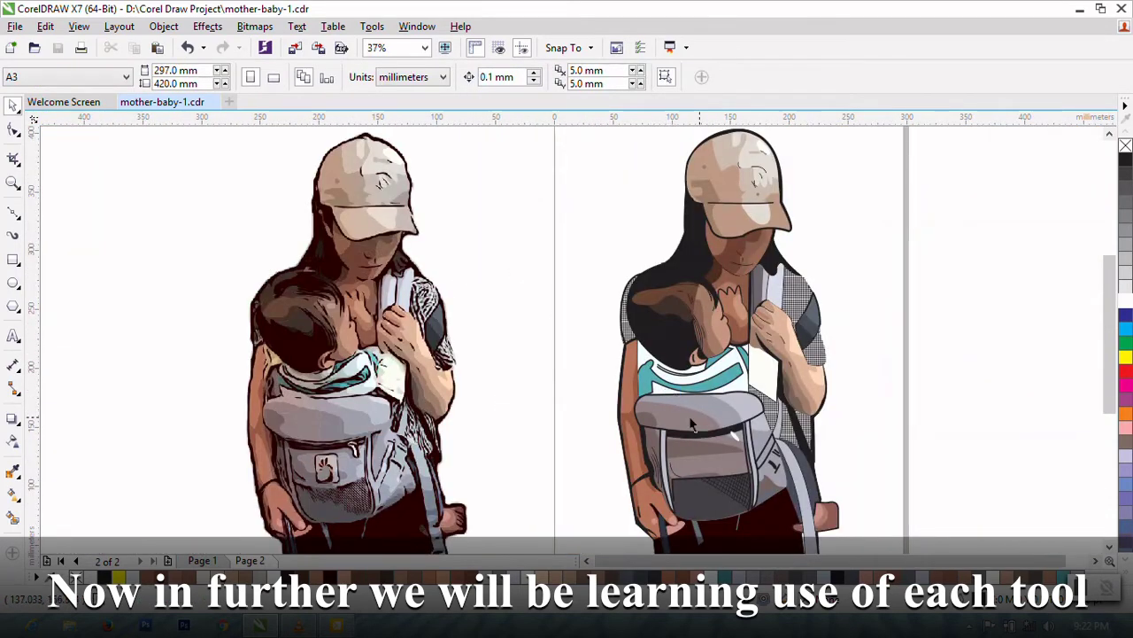
Step: Draw two short freehand curves at the collar's left edge beside the arm
left_click(13, 213)
scroll(582, 375, "up", 4)
scroll(683, 370, "down", 4)
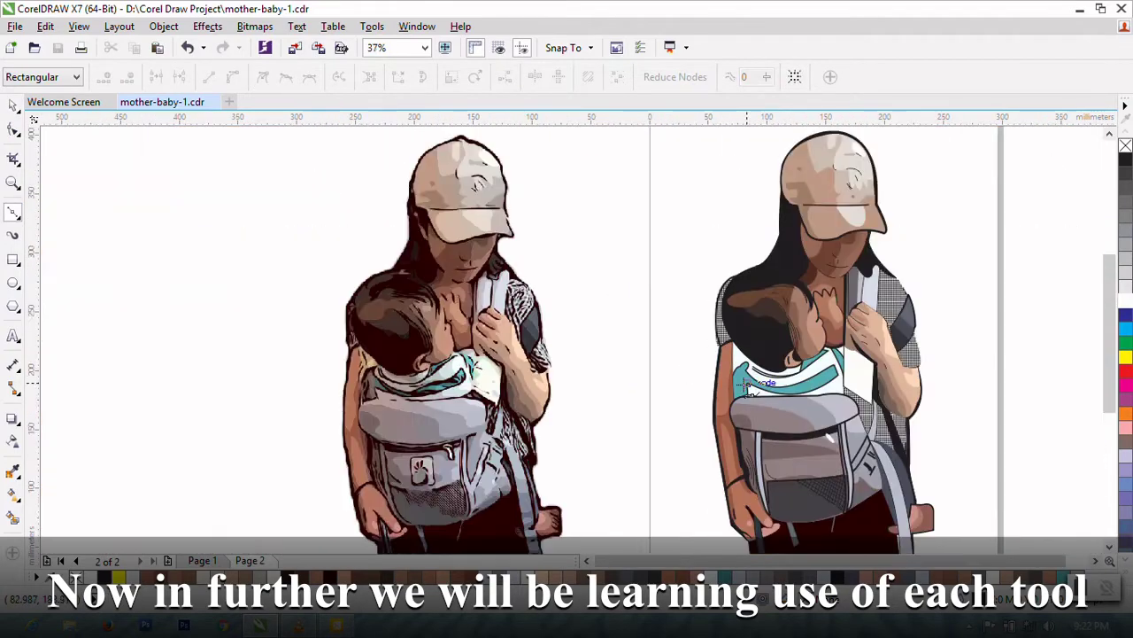
scroll(749, 387, "up", 4)
left_click_drag(723, 293, 708, 241)
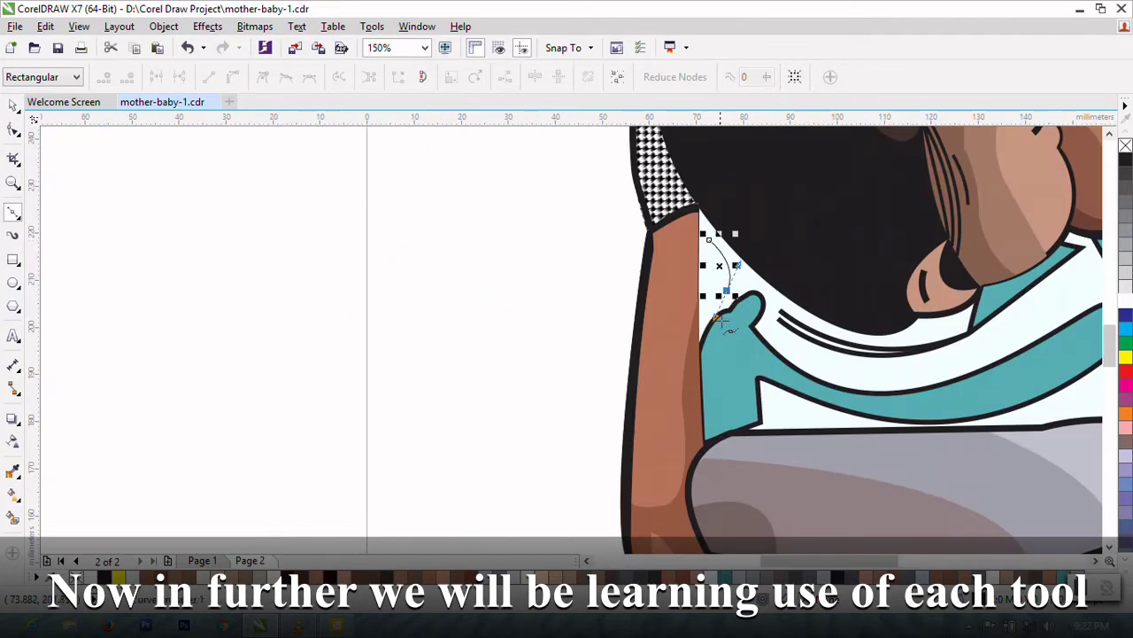
scroll(721, 318, "down", 4)
scroll(720, 319, "up", 4)
scroll(708, 352, "up", 2)
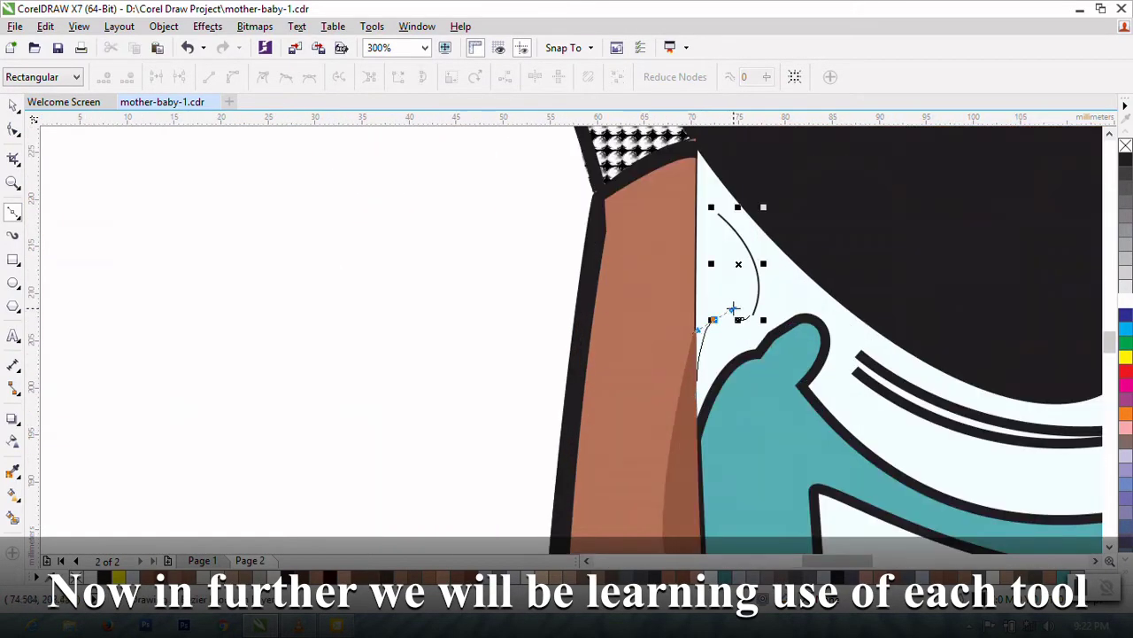
left_click_drag(699, 341, 717, 281)
scroll(728, 268, "down", 4)
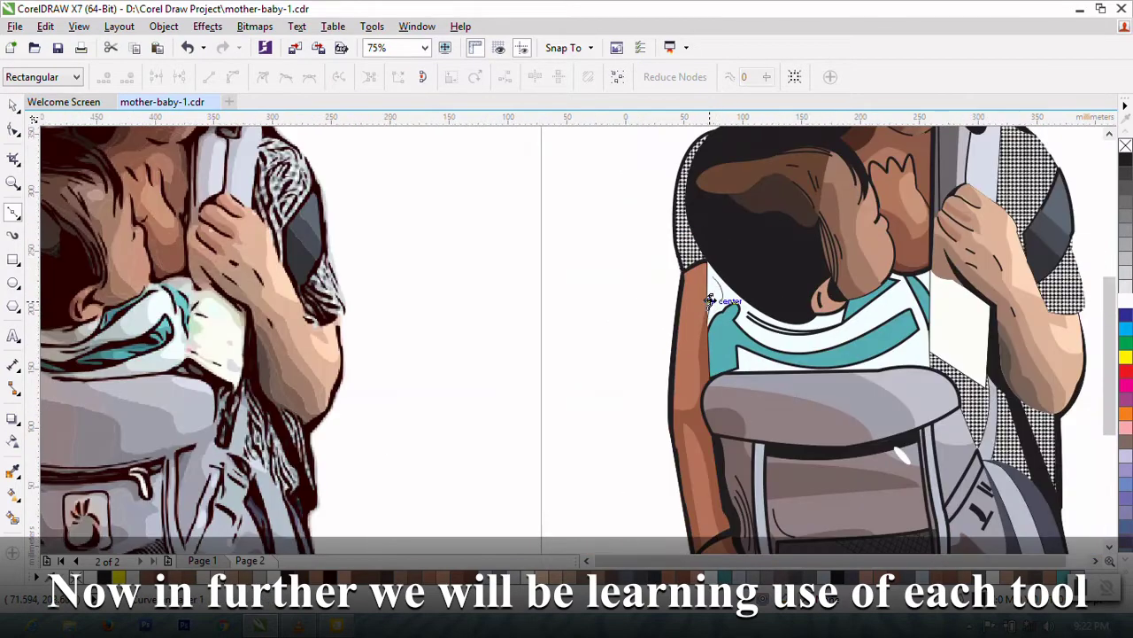
scroll(711, 301, "up", 2)
scroll(695, 275, "down", 4)
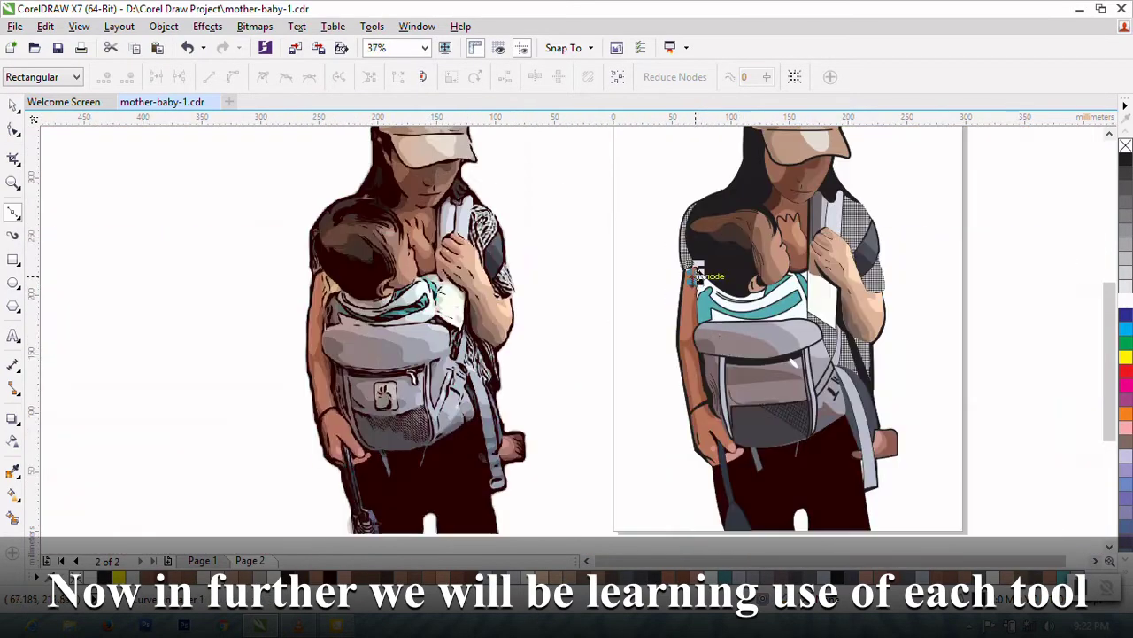
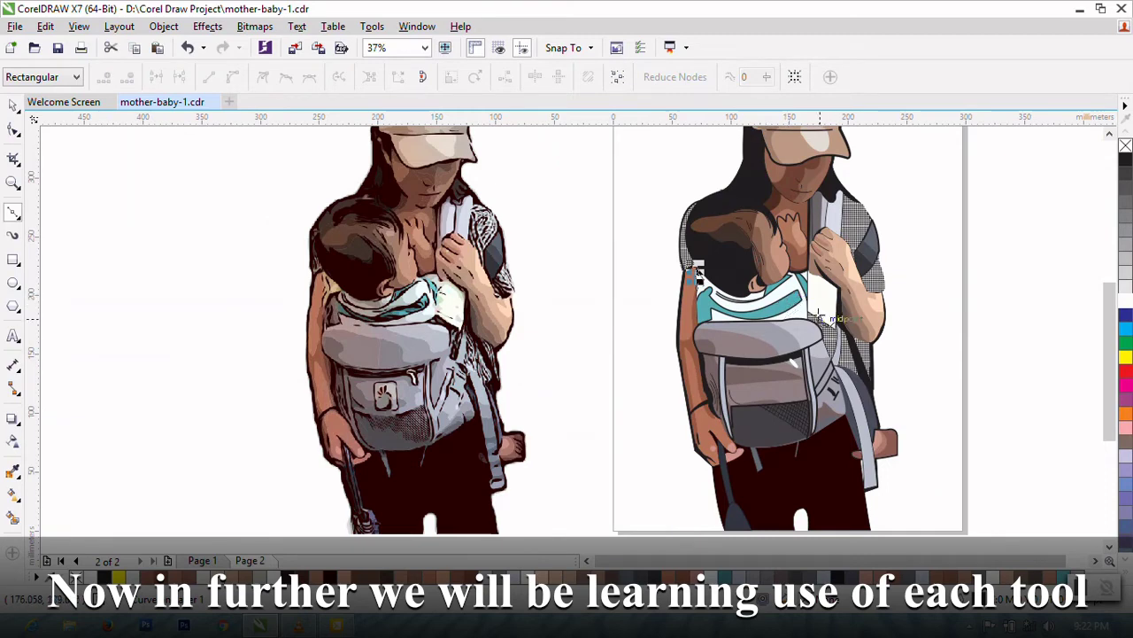
Step: Zoom in around the baby's collar and select the small curve beside it
scroll(801, 298, "up", 4)
scroll(797, 266, "down", 2)
scroll(797, 265, "up", 2)
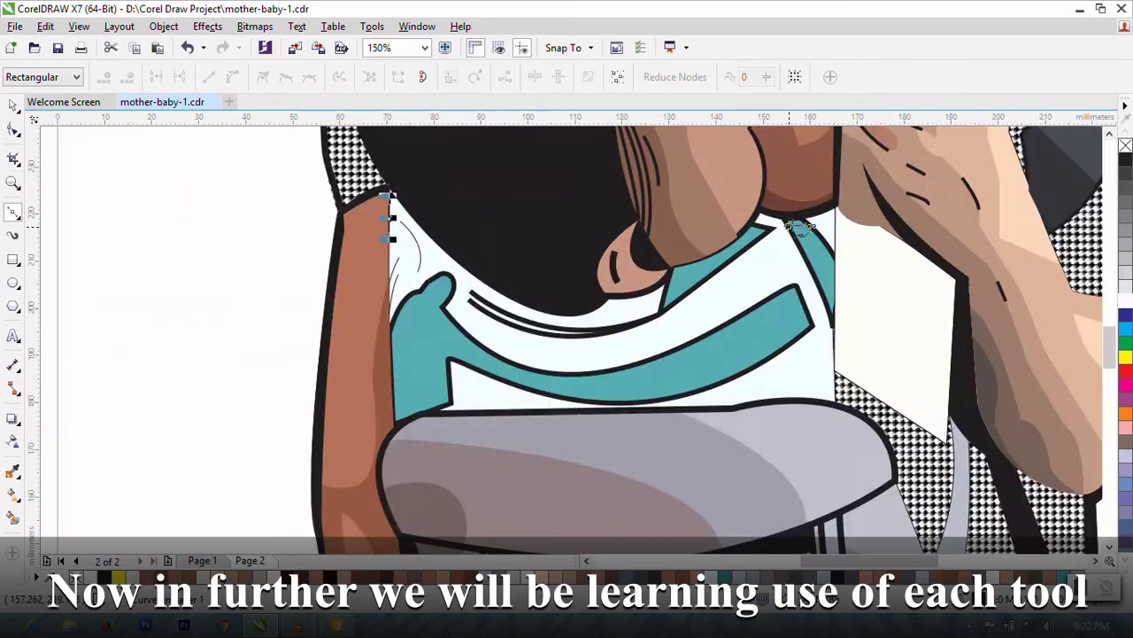
left_click(815, 297)
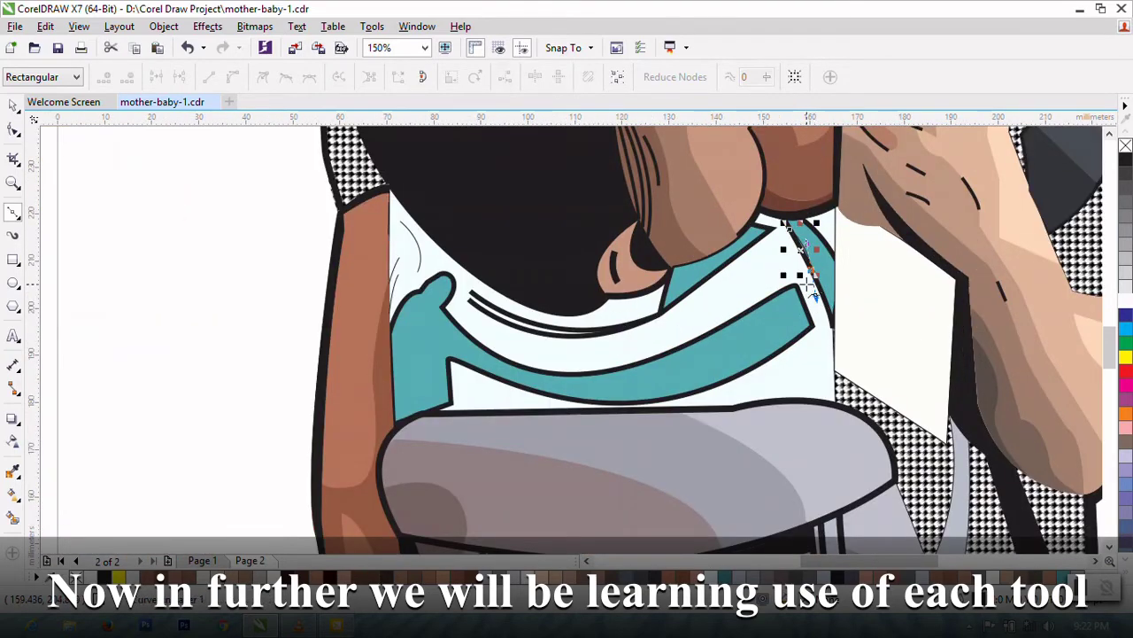
scroll(797, 301, "down", 2)
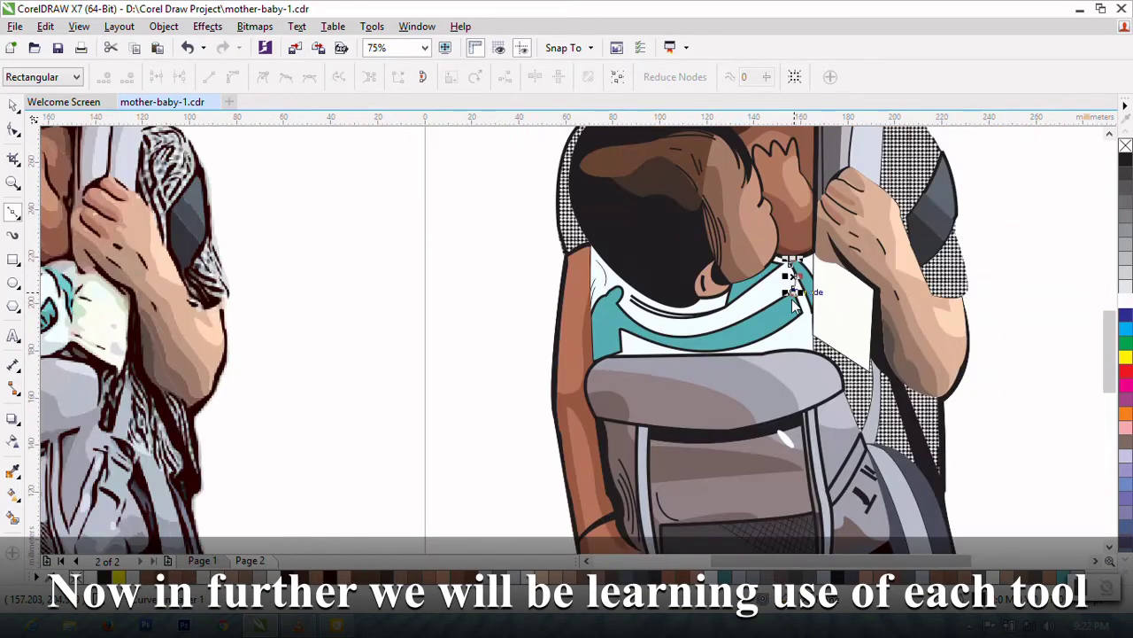
scroll(794, 304, "up", 1)
scroll(794, 301, "down", 1)
scroll(806, 283, "up", 2)
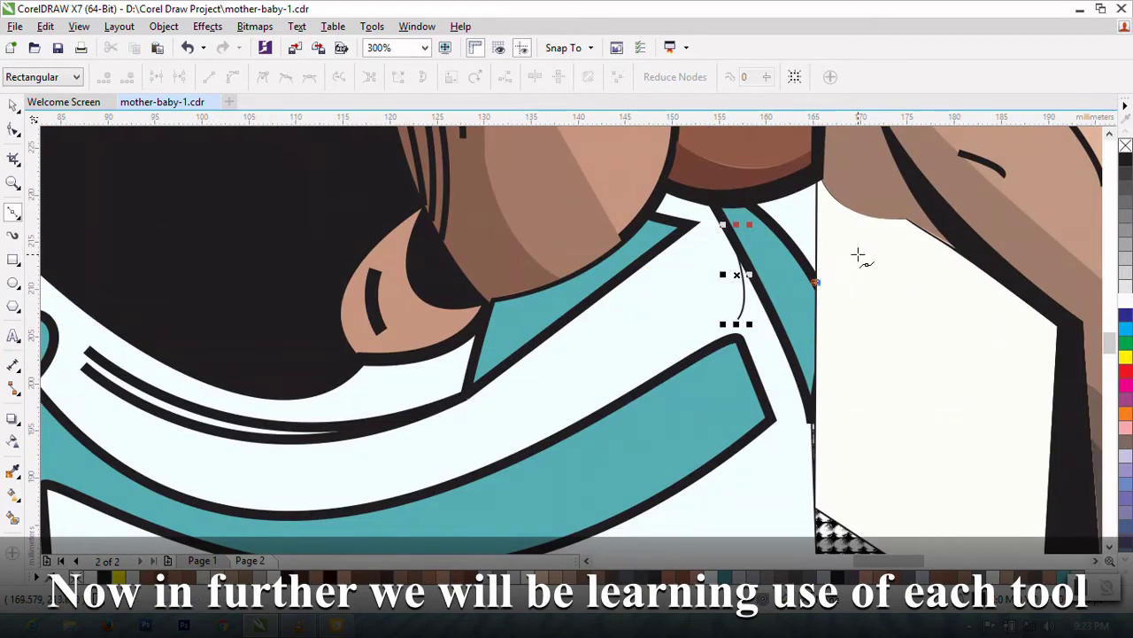
scroll(845, 299, "down", 2)
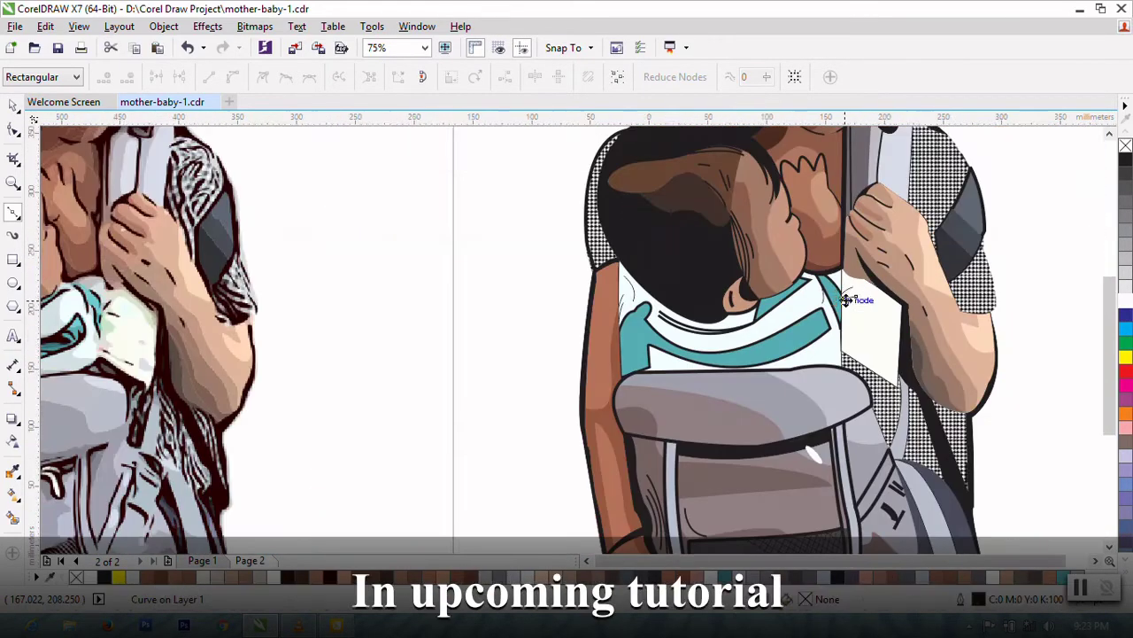
scroll(846, 299, "down", 1)
scroll(893, 286, "up", 1)
scroll(893, 286, "up", 1)
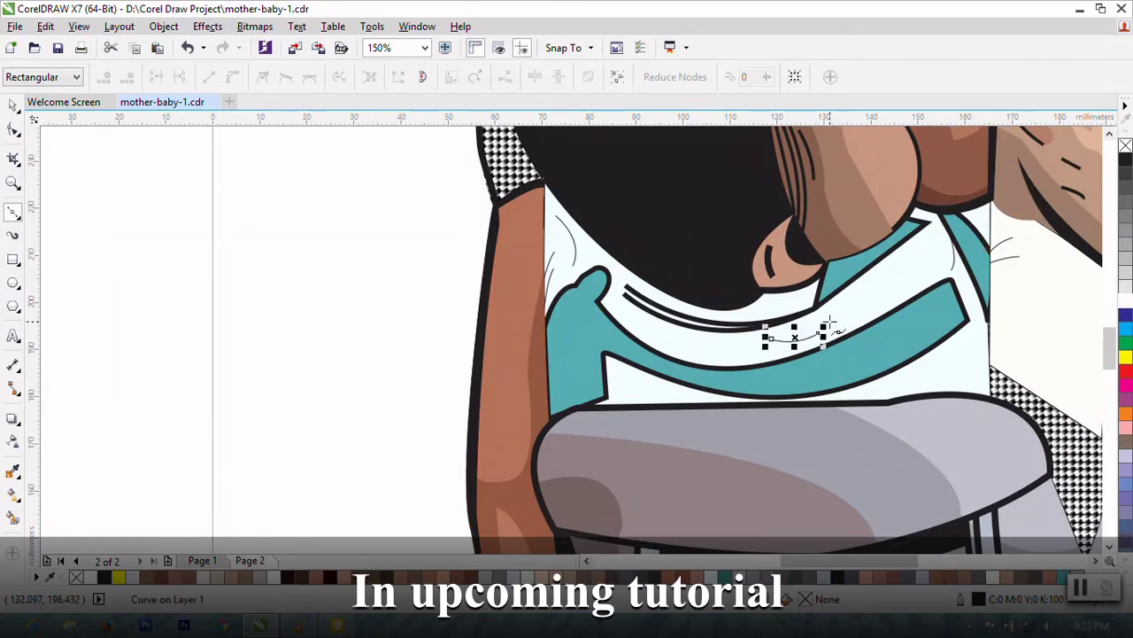
scroll(829, 321, "down", 2)
scroll(811, 330, "up", 1)
scroll(811, 330, "up", 1)
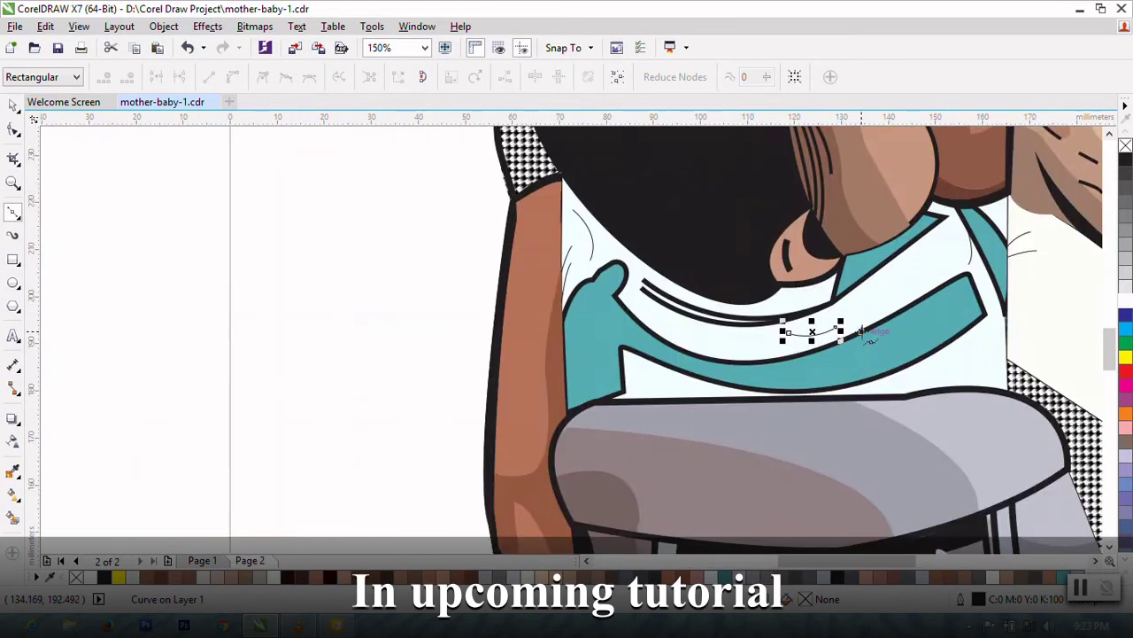
Step: Draw short crease curves across the teal collar and inside the teal strap
left_click(857, 330)
left_click(930, 335)
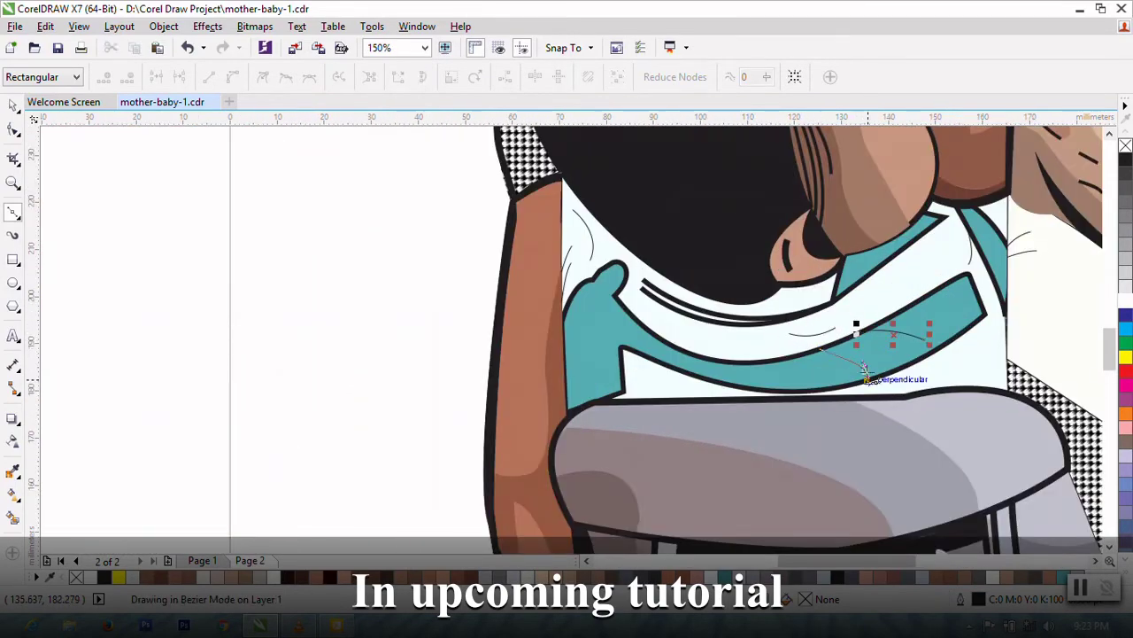
left_click(865, 371)
left_click(661, 337)
left_click(714, 378)
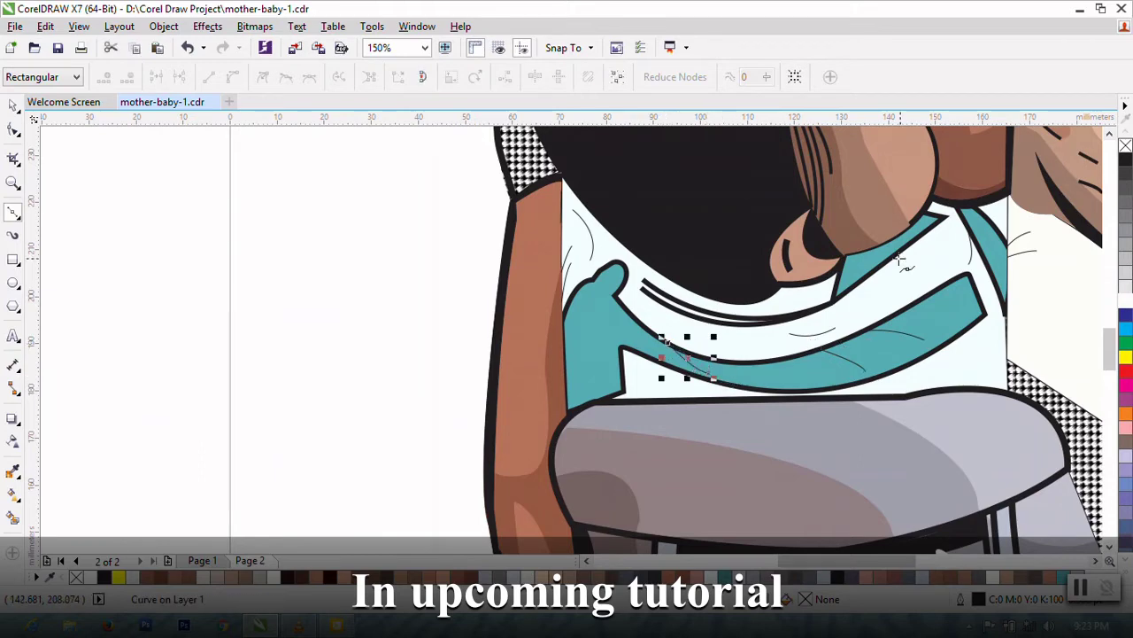
left_click(929, 288)
left_click(967, 305)
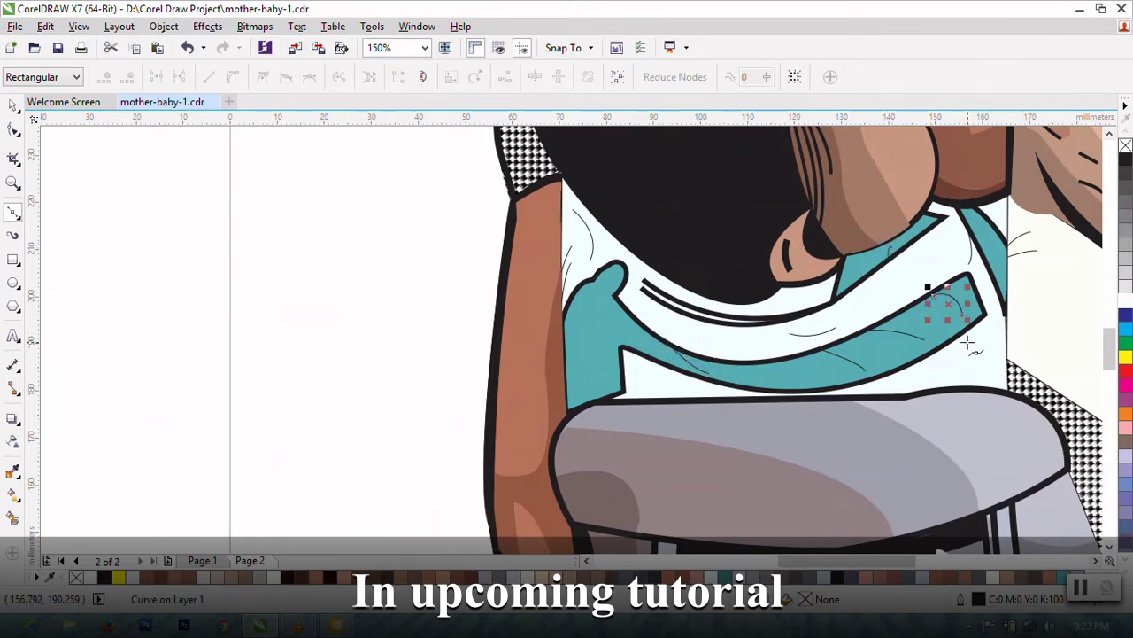
scroll(968, 343, "up", 2)
scroll(886, 318, "down", 4)
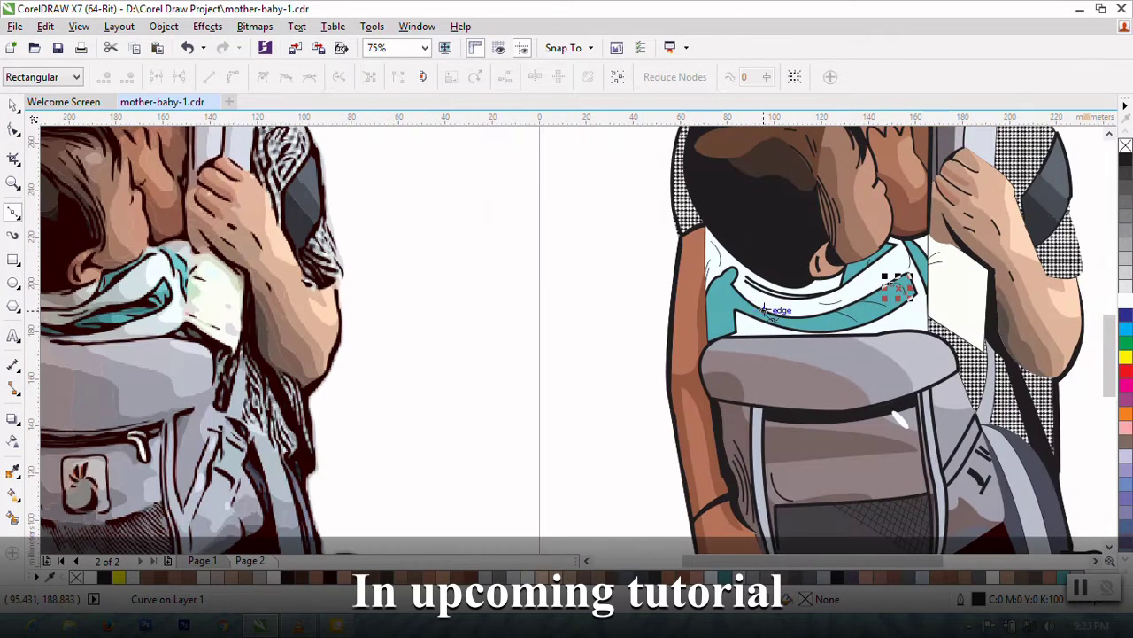
key("space")
left_click(501, 353)
Step: Give the crease curves on the collar, strap and shoulder a 1.0 pt outline
scroll(662, 333, "up", 2)
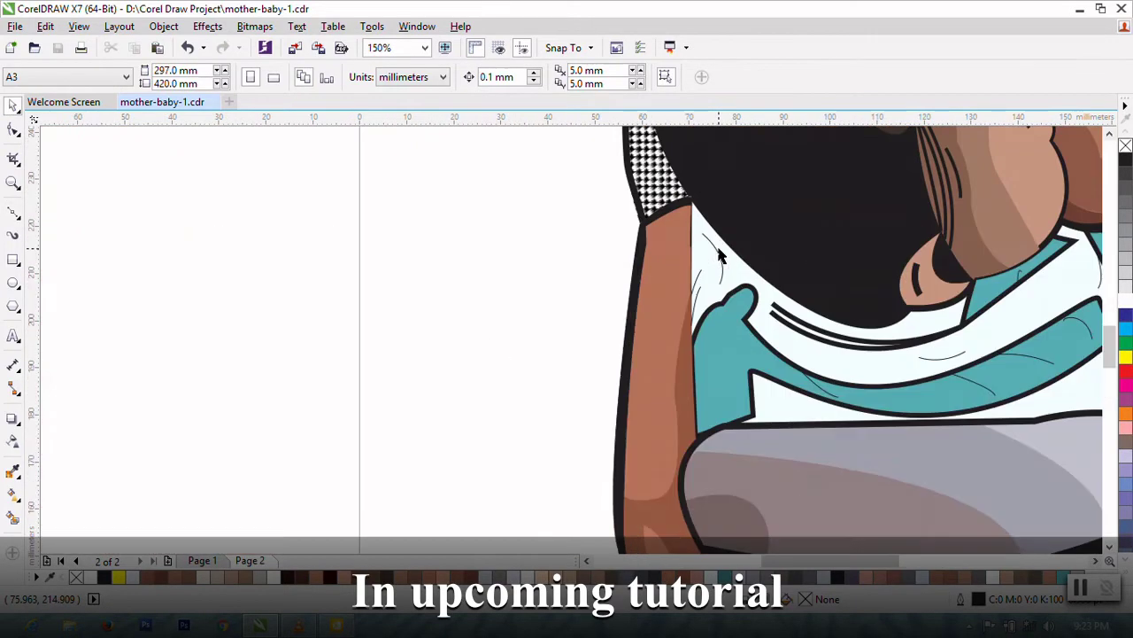
left_click(689, 288)
left_click(700, 296, "shift")
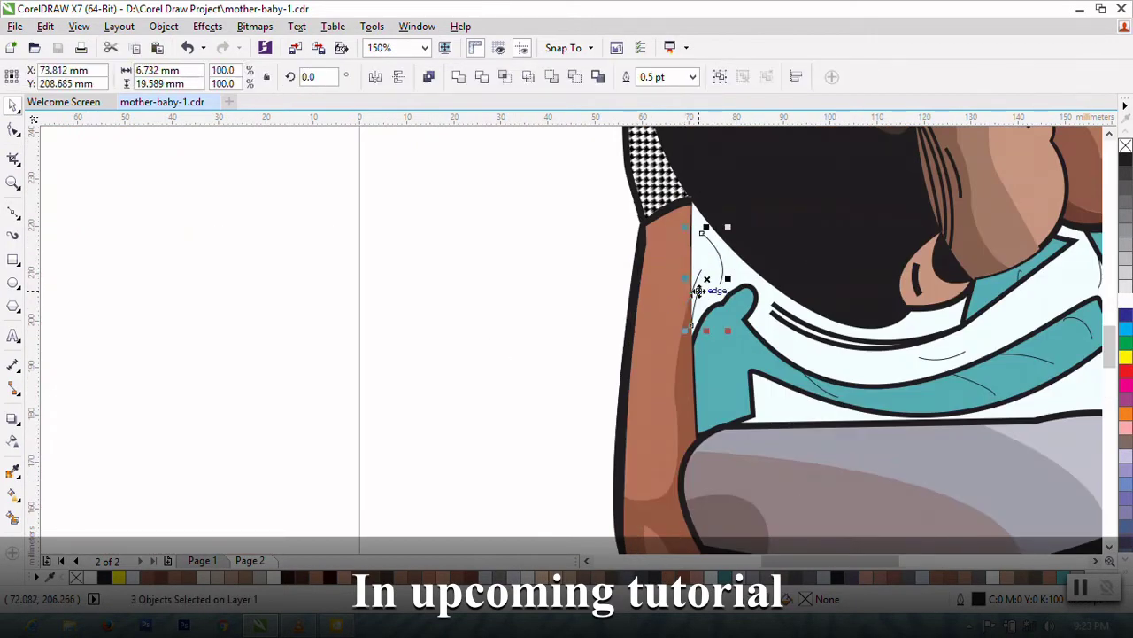
scroll(877, 308, "right", 3)
left_click(733, 352, "shift")
left_click(759, 378, "shift")
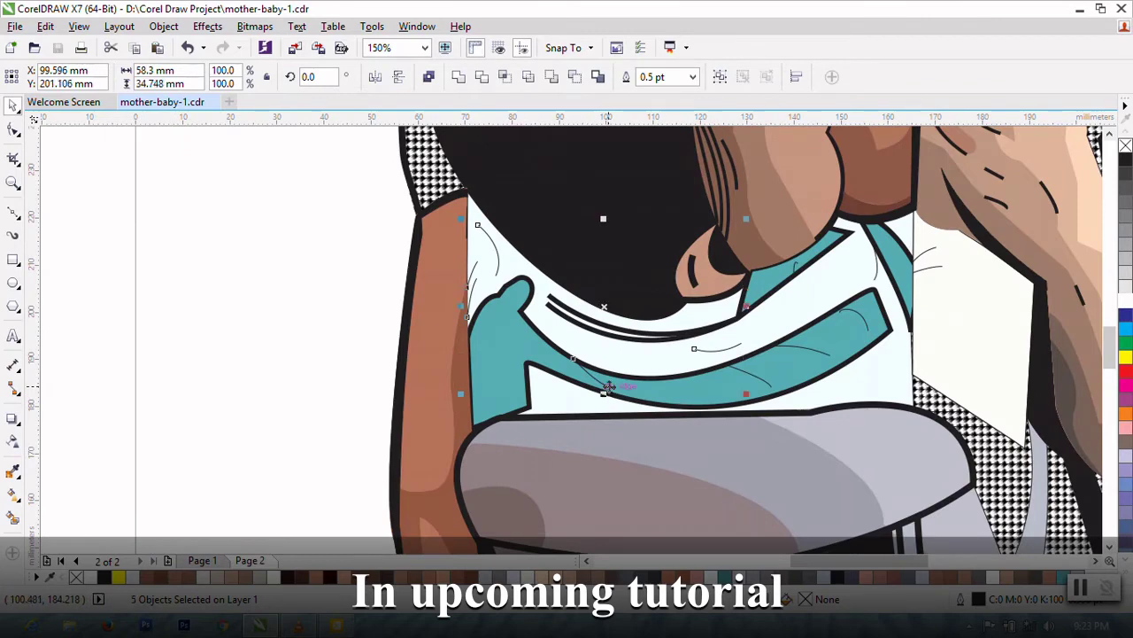
left_click(851, 312, "shift")
left_click(867, 331, "shift")
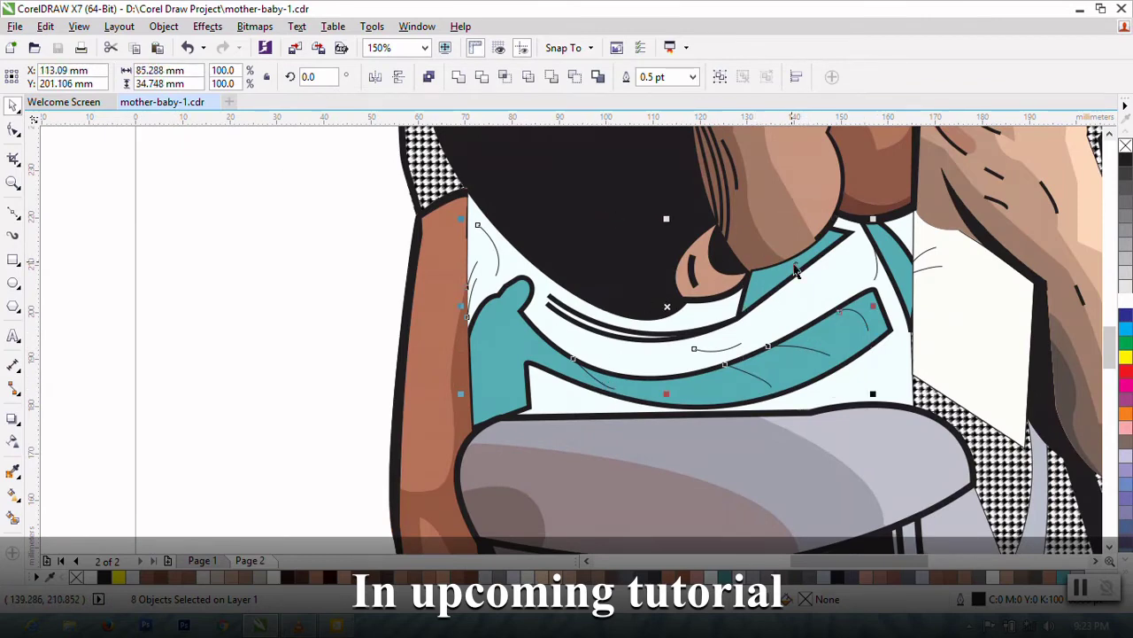
left_click(936, 259, "shift")
left_click(930, 267, "shift")
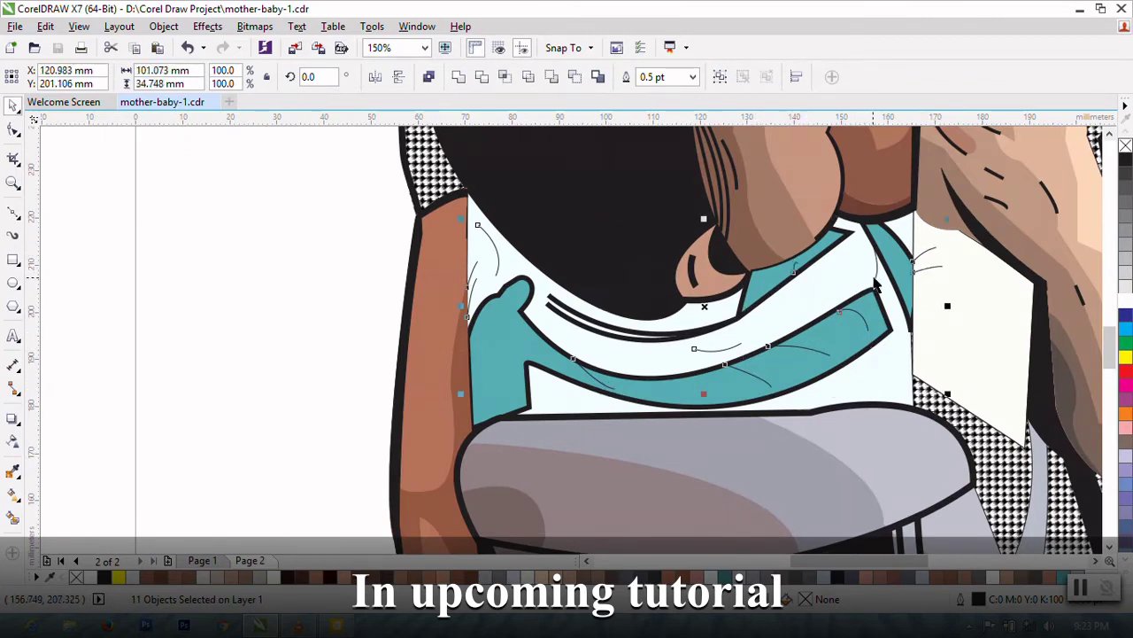
left_click(692, 77)
left_click(666, 150)
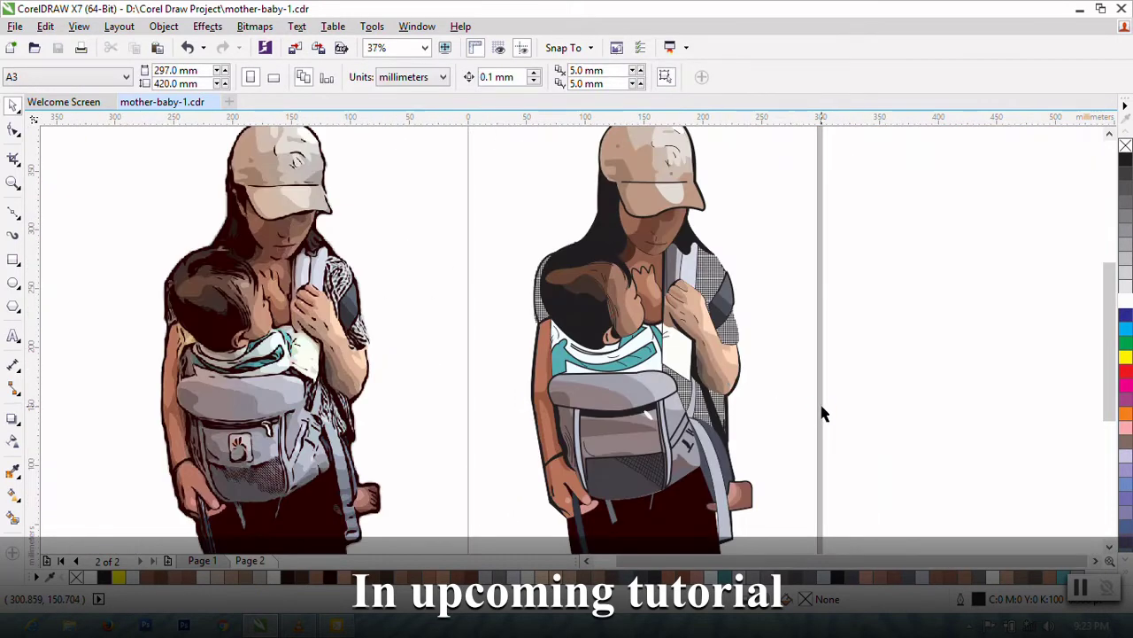
Step: Inspect the grey strap curve, then deselect it
scroll(718, 374, "down", 3)
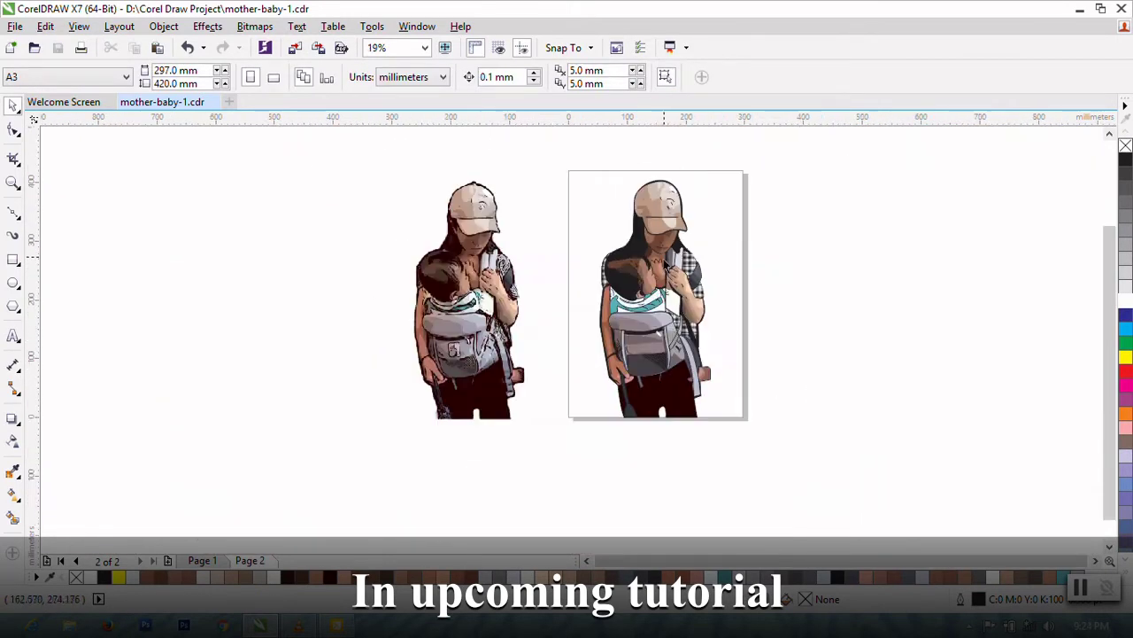
scroll(632, 314, "up", 3)
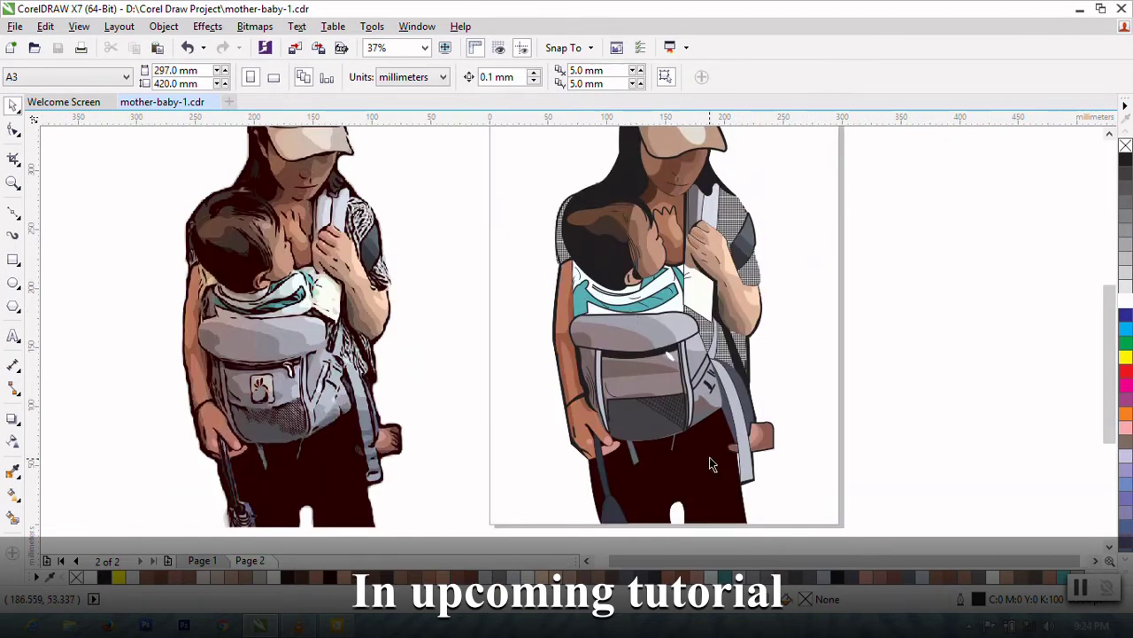
left_click(751, 403)
scroll(754, 398, "up", 2)
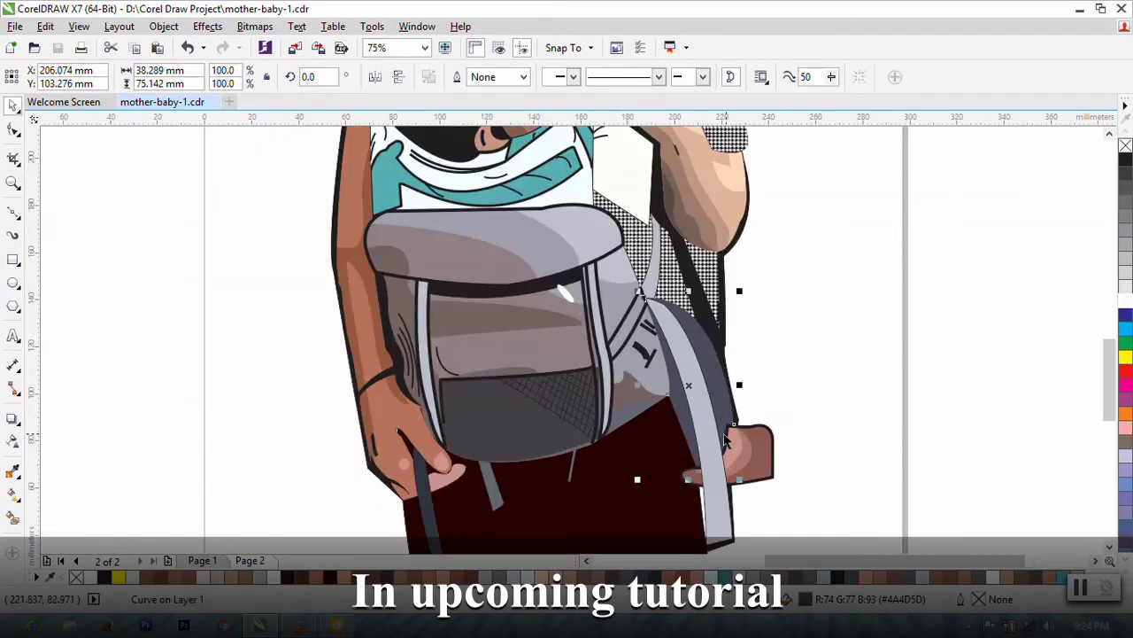
left_click(783, 388)
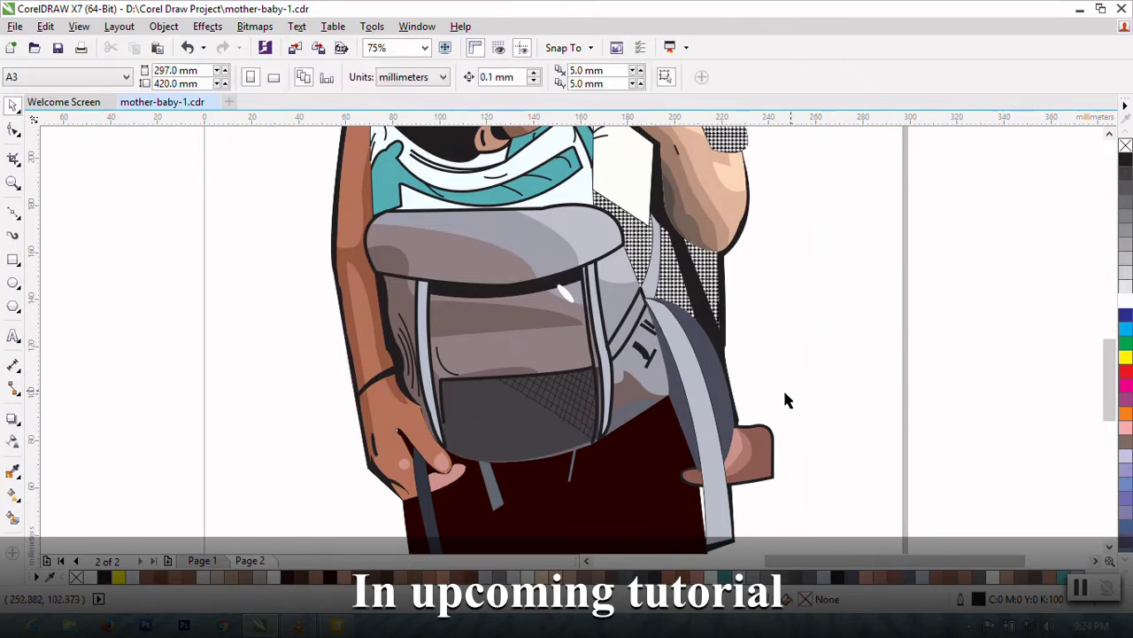
scroll(779, 395, "down", 2)
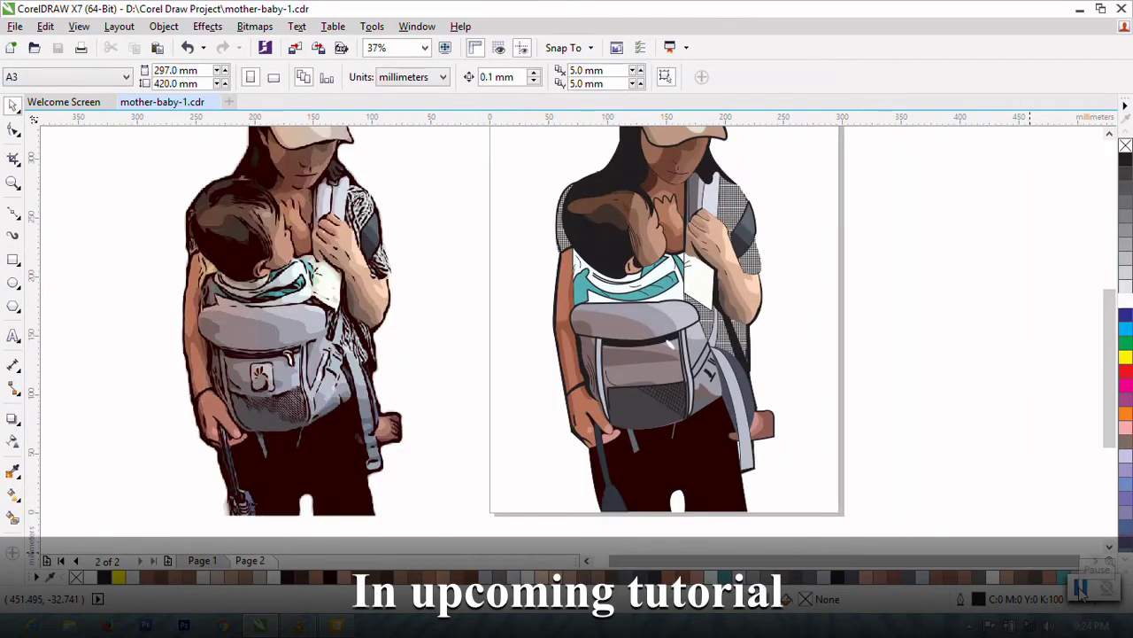
left_click(14, 212)
Step: Draw two short hatch lines on the hand at right
scroll(719, 456, "up", 2)
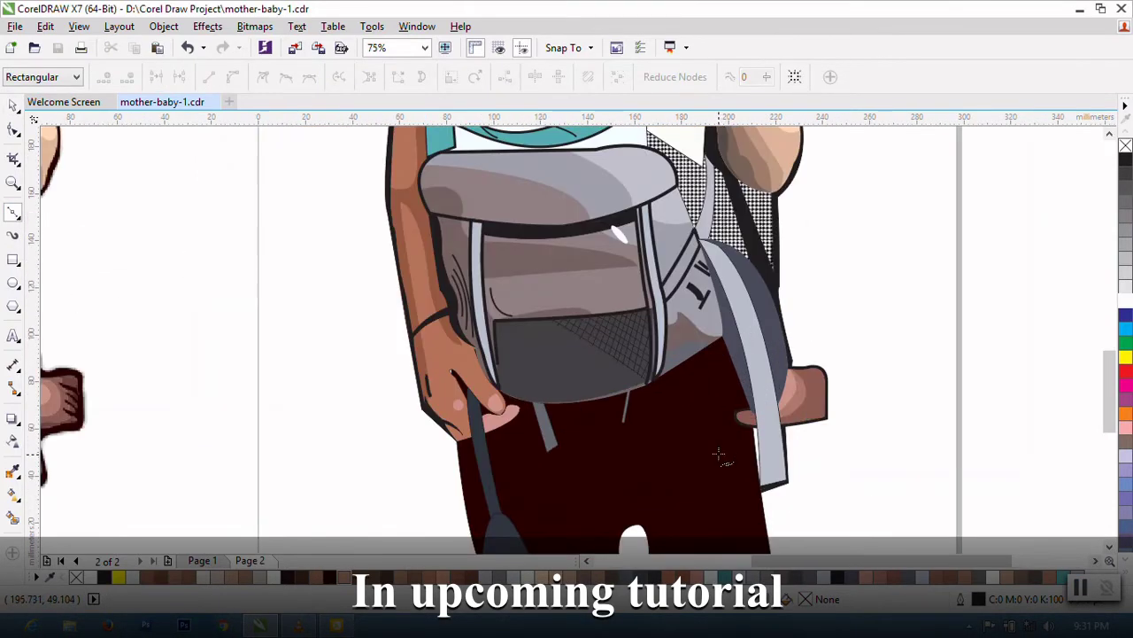
scroll(808, 372, "up", 1)
left_click(842, 390)
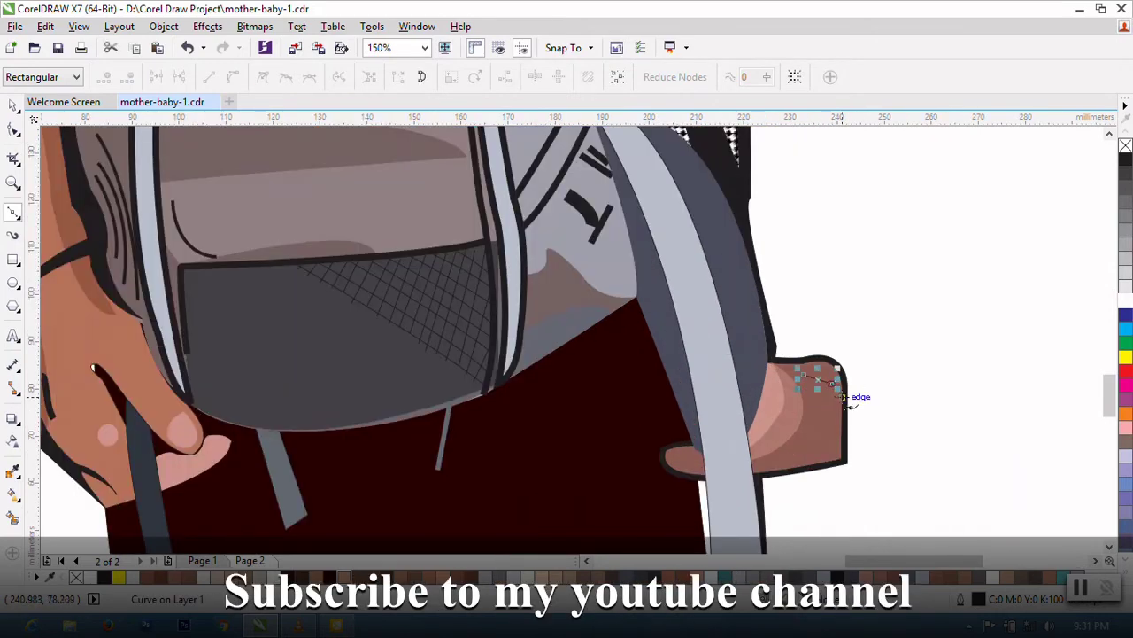
scroll(846, 394, "down", 1)
scroll(848, 393, "up", 2)
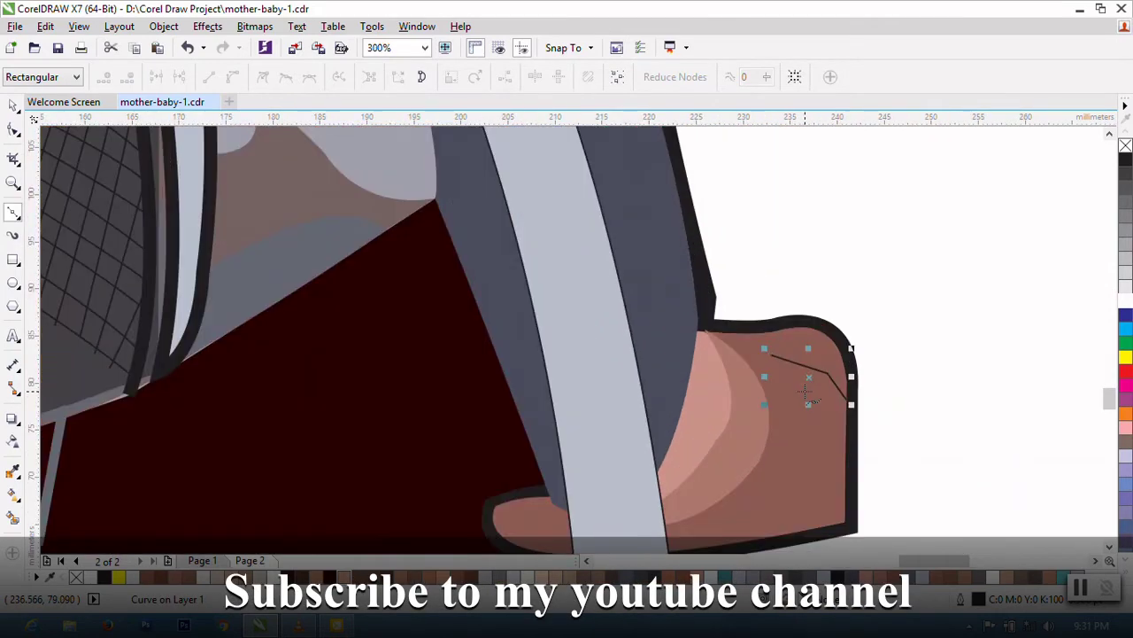
scroll(842, 413, "down", 1)
scroll(848, 413, "down", 1)
scroll(810, 381, "up", 2)
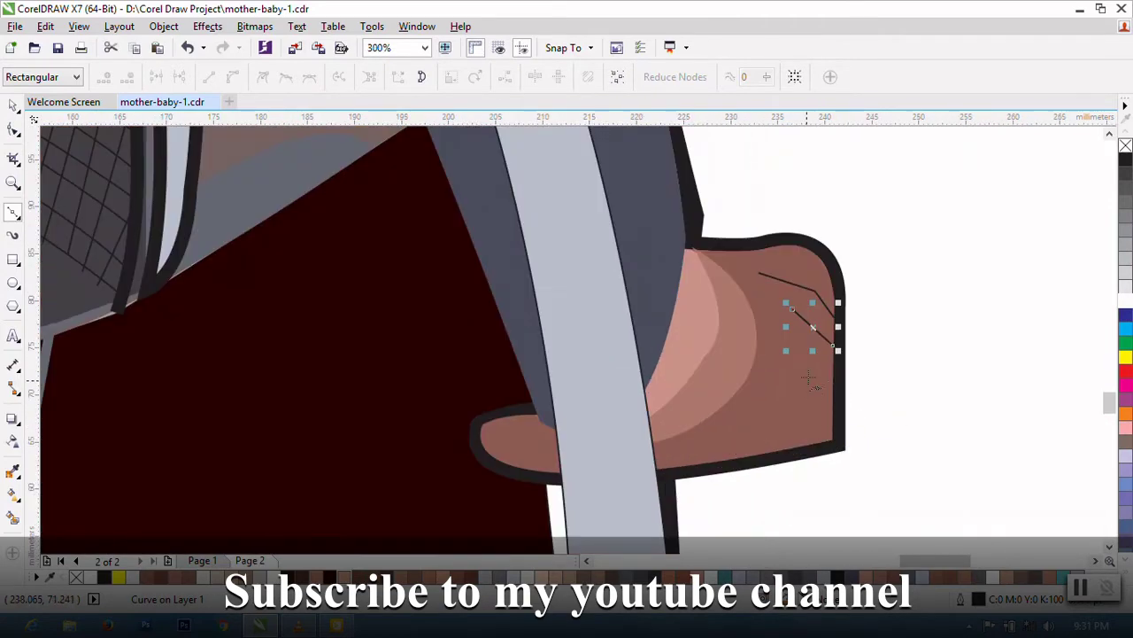
left_click(833, 376)
left_click(797, 350)
left_click(795, 390)
left_click(844, 413)
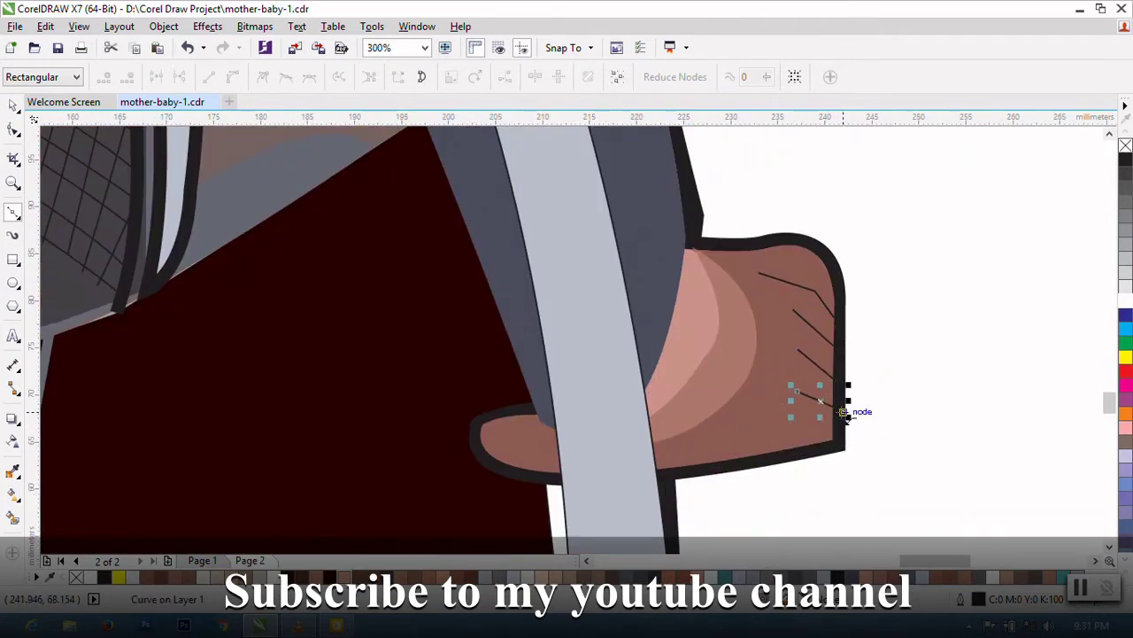
scroll(844, 412, "down", 2)
scroll(833, 407, "down", 1)
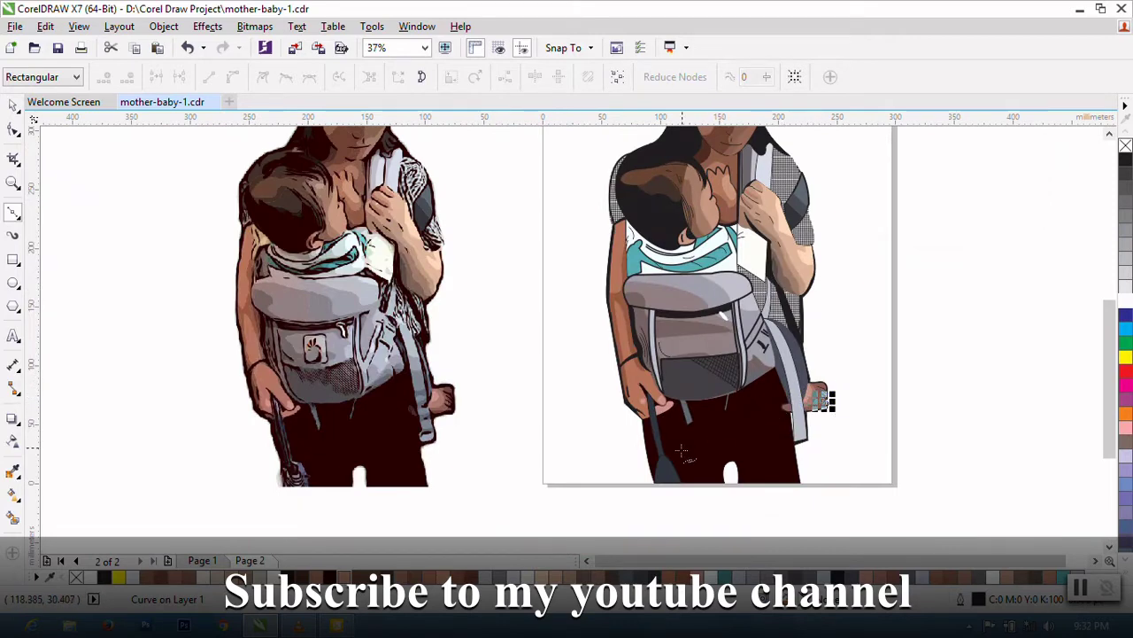
scroll(682, 451, "up", 1)
scroll(682, 451, "up", 1)
Step: Draw a curved line along the hanging strap down to its tip
left_click(656, 229)
left_click(697, 455)
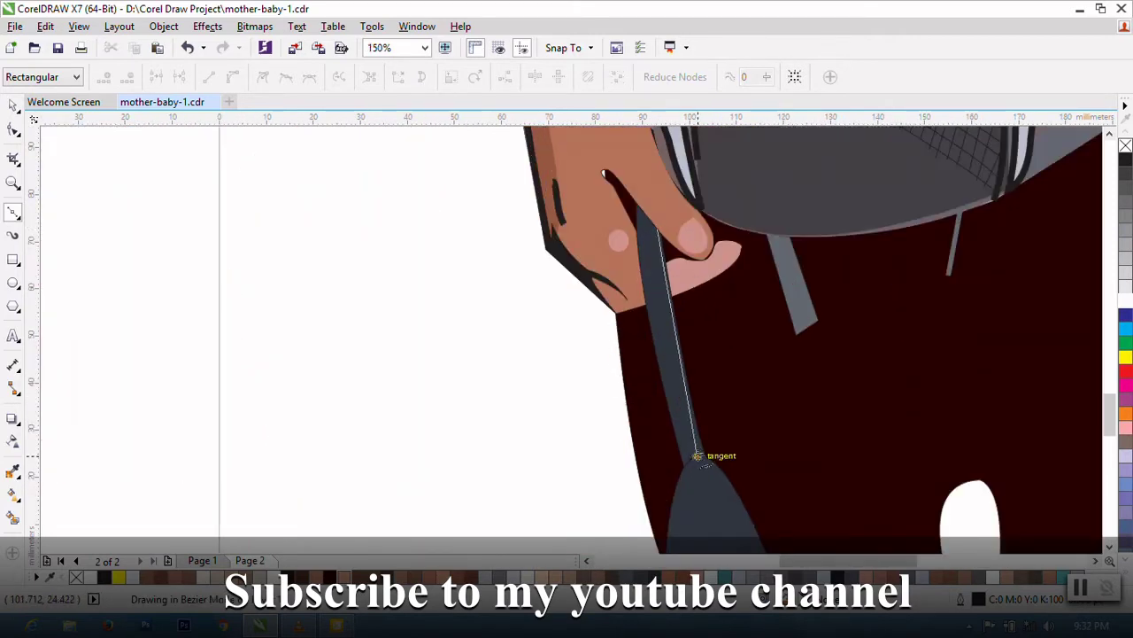
left_click_drag(696, 455, 712, 498)
left_click(650, 214)
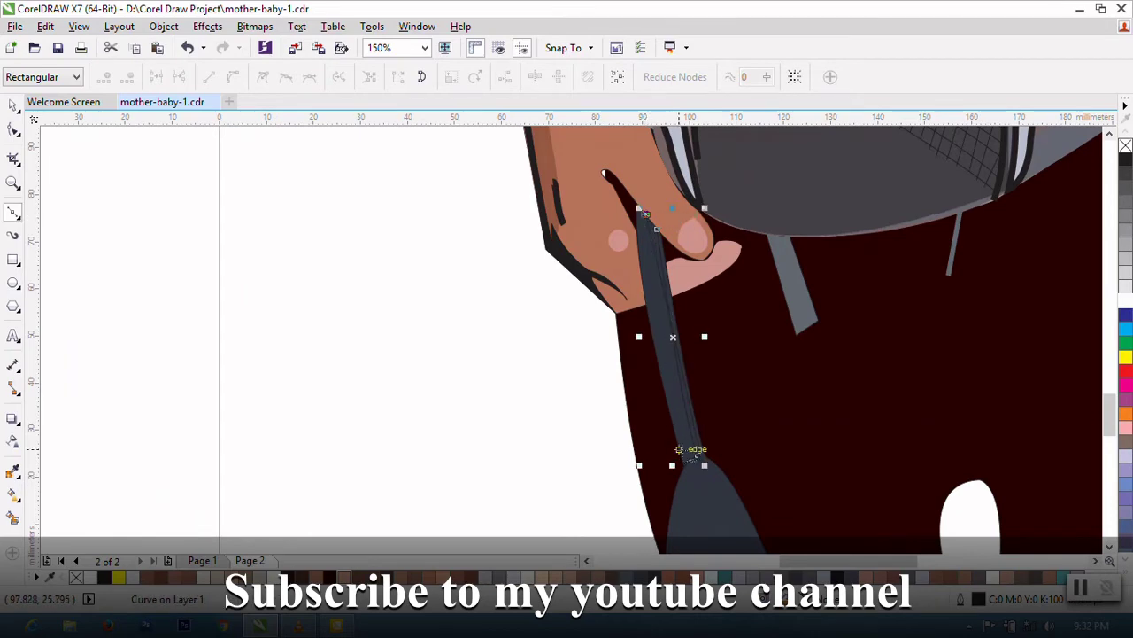
key("ctrl+z")
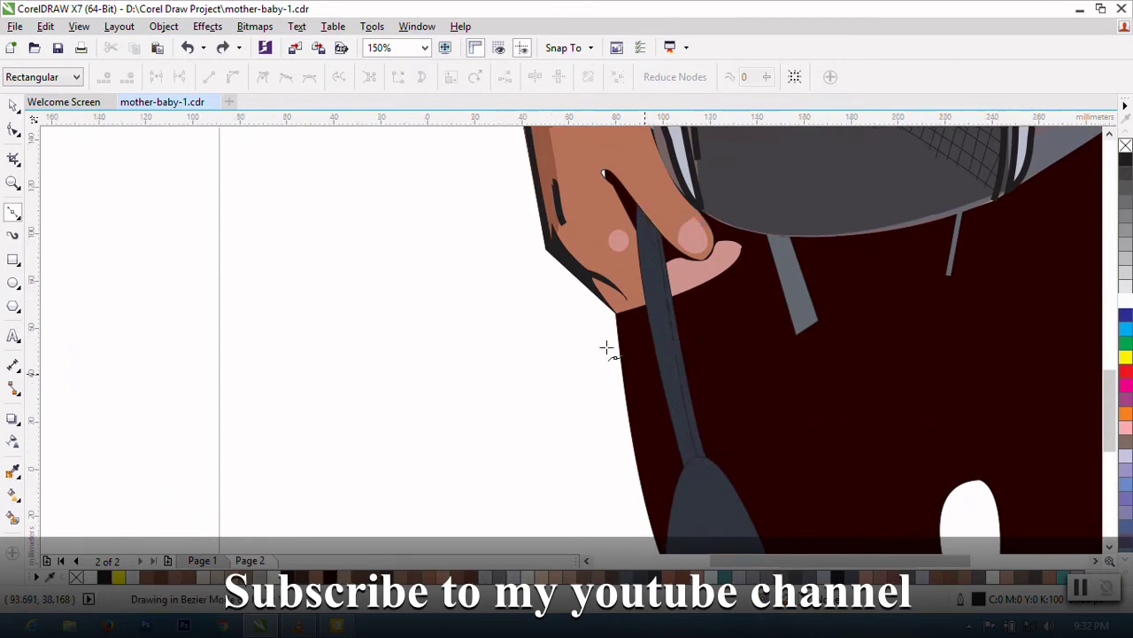
scroll(608, 346, "right", 2)
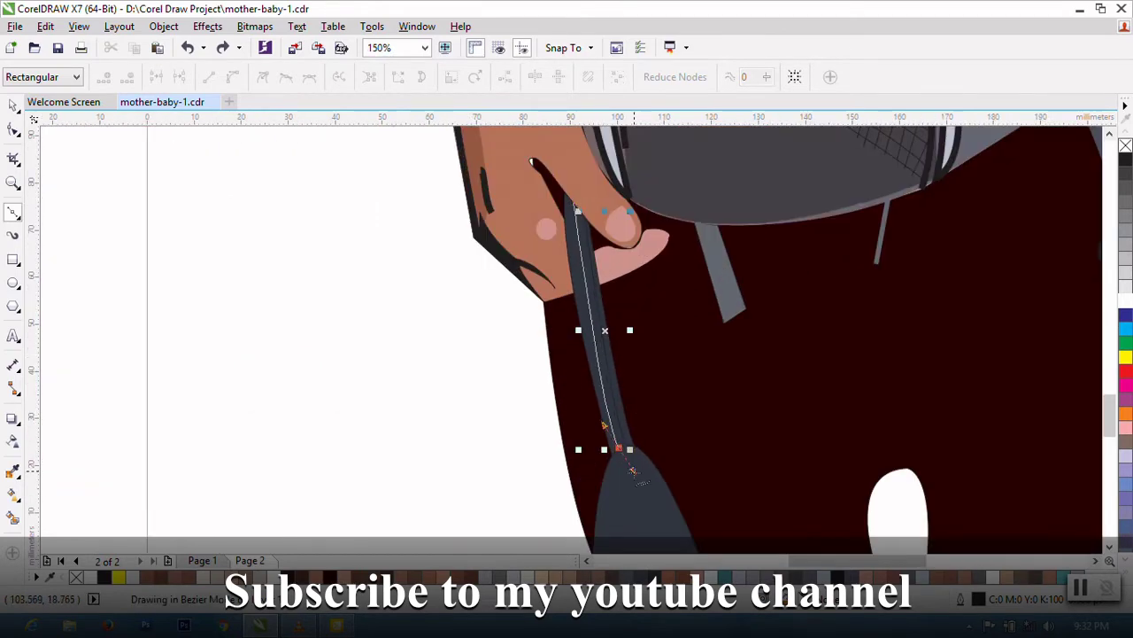
scroll(624, 412, "down", 4)
scroll(614, 429, "up", 3)
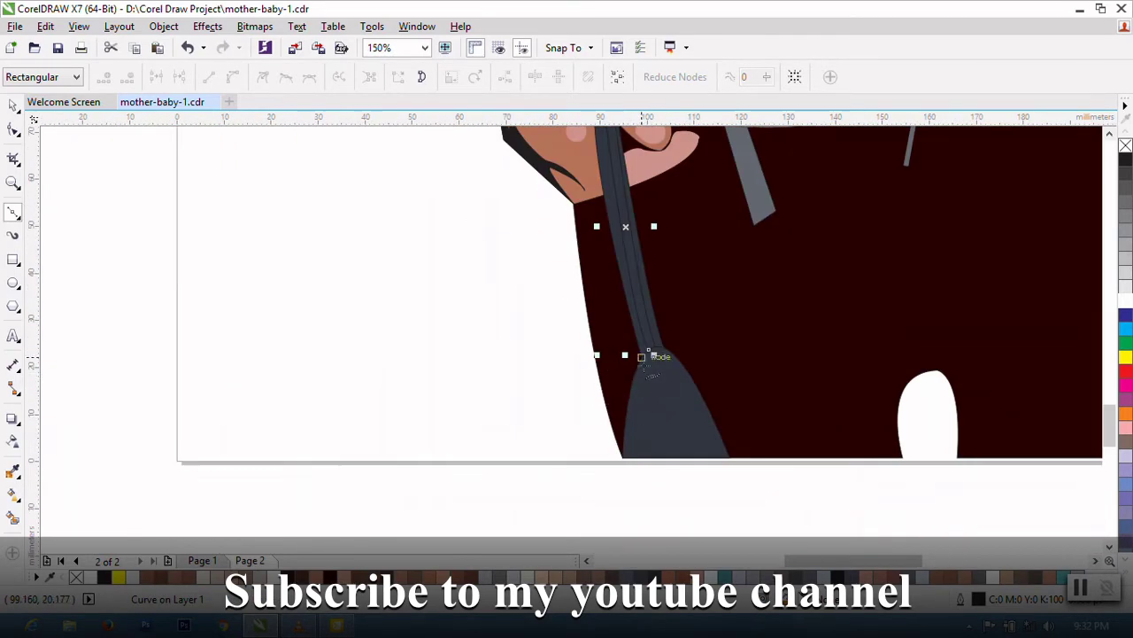
scroll(647, 359, "up", 3)
Step: Draw a curved stripe across the strap tip, undoing earlier attempts
left_click(728, 375)
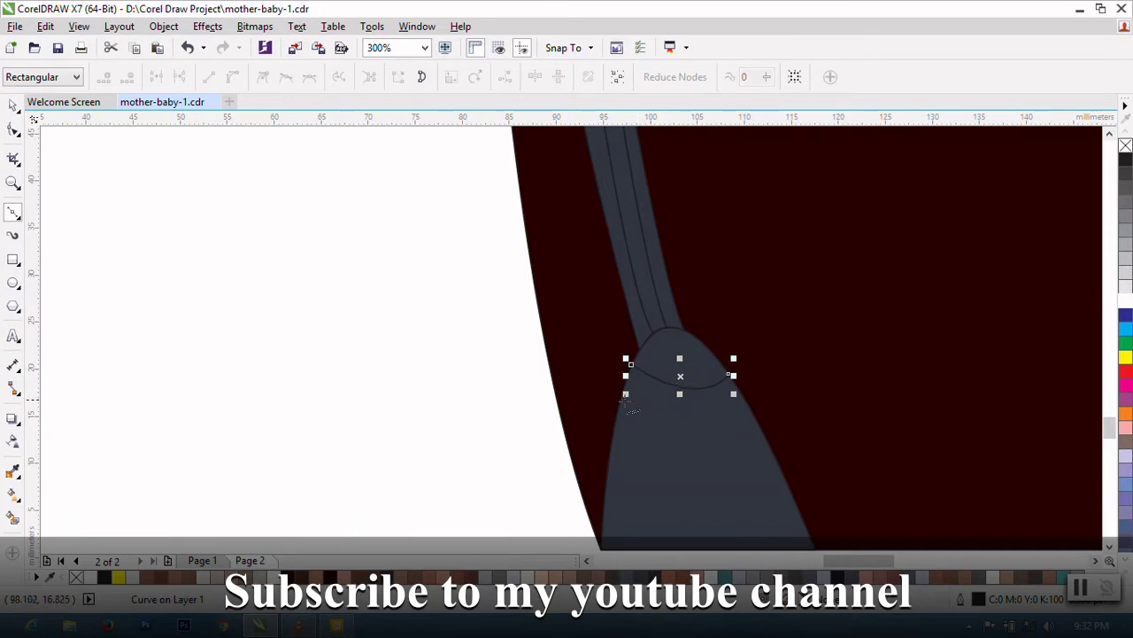
left_click(614, 405)
left_click(750, 412)
key("ctrl+z")
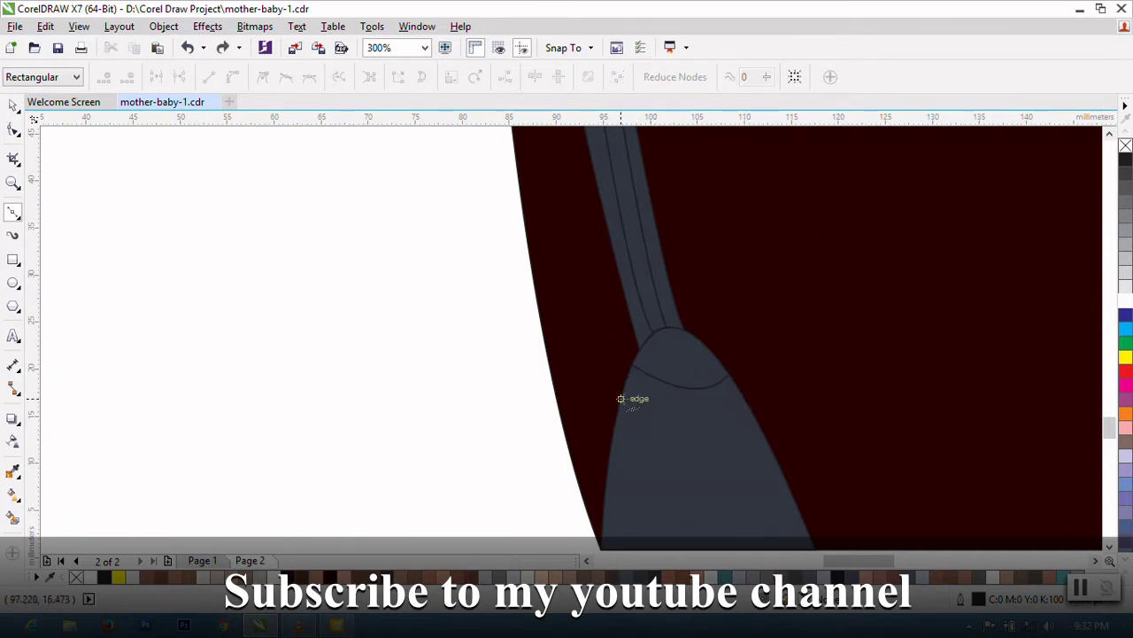
left_click_drag(751, 412, 787, 380)
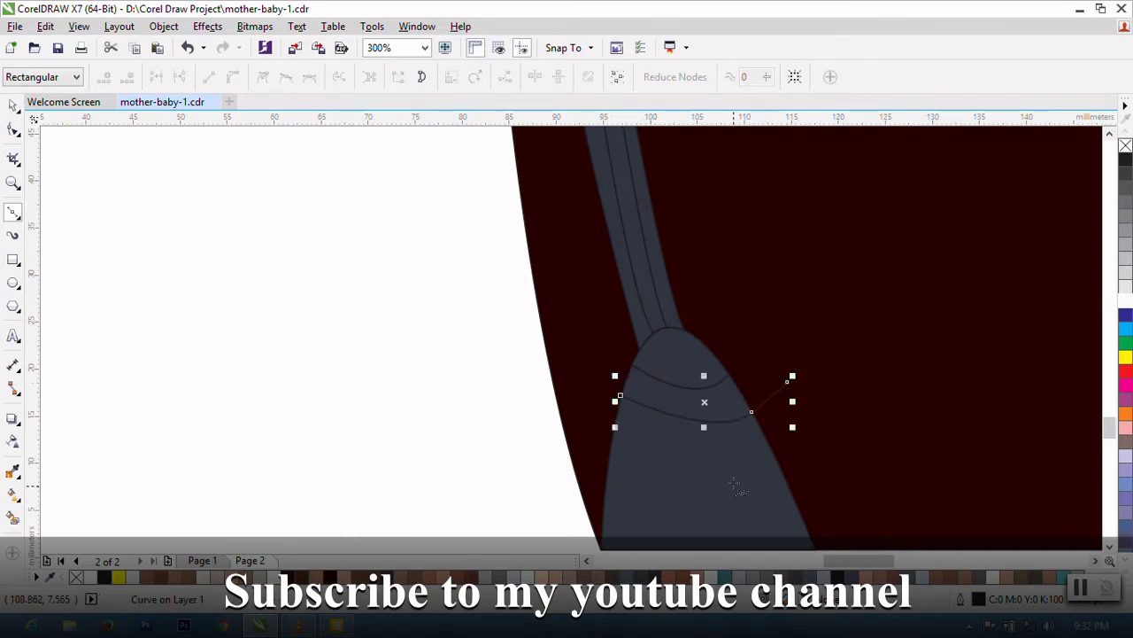
key("ctrl+z")
left_click_drag(756, 420, 797, 374)
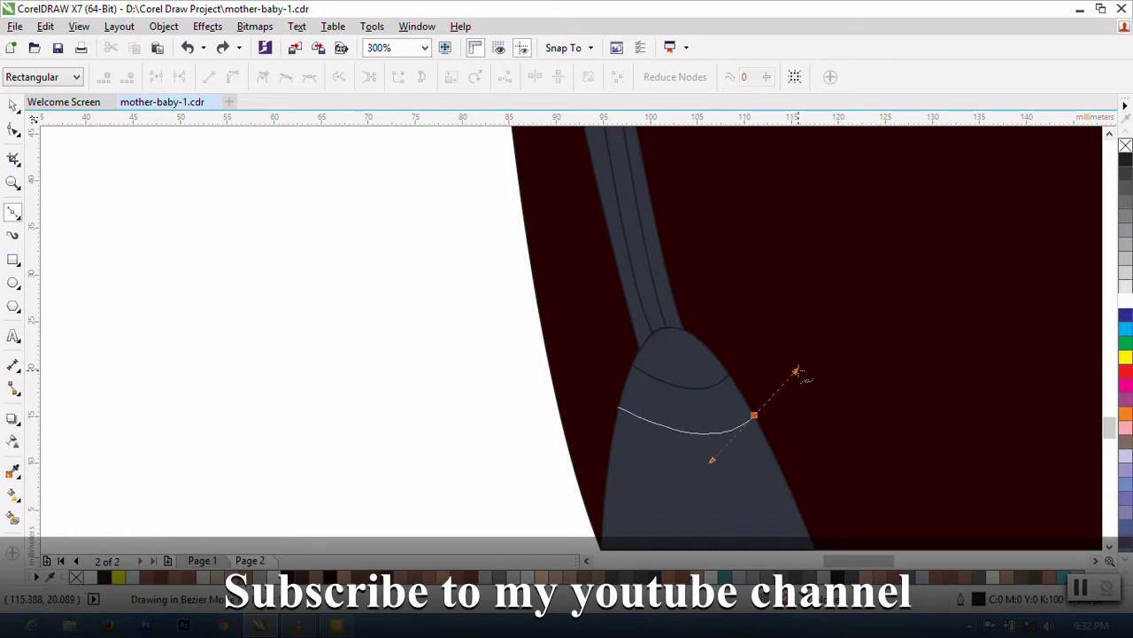
scroll(658, 403, "down", 2)
scroll(633, 409, "up", 2)
Step: Add two more curved stripes lower across the strap tip
left_click_drag(576, 383, 753, 403)
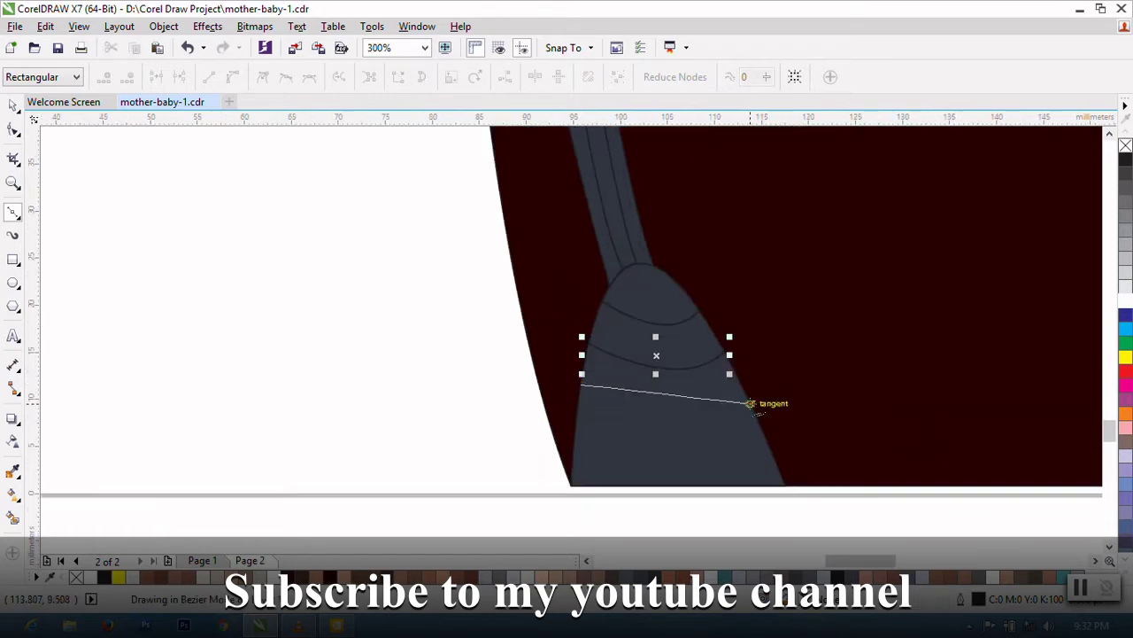
left_click(646, 446)
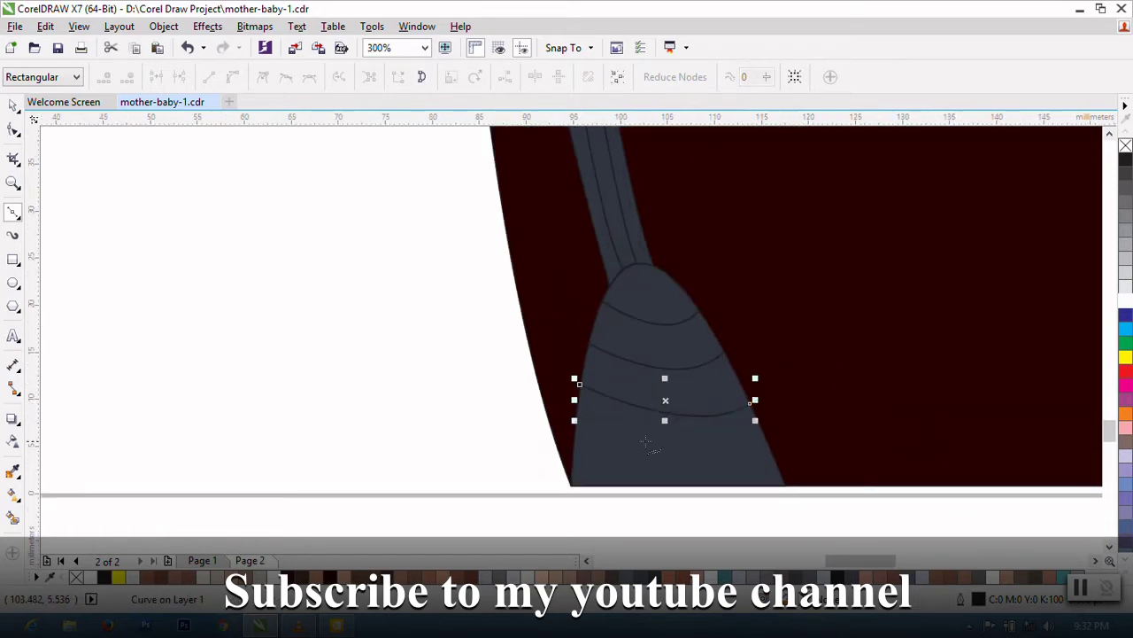
left_click(570, 435)
left_click_drag(763, 447, 805, 366)
scroll(626, 465, "down", 2)
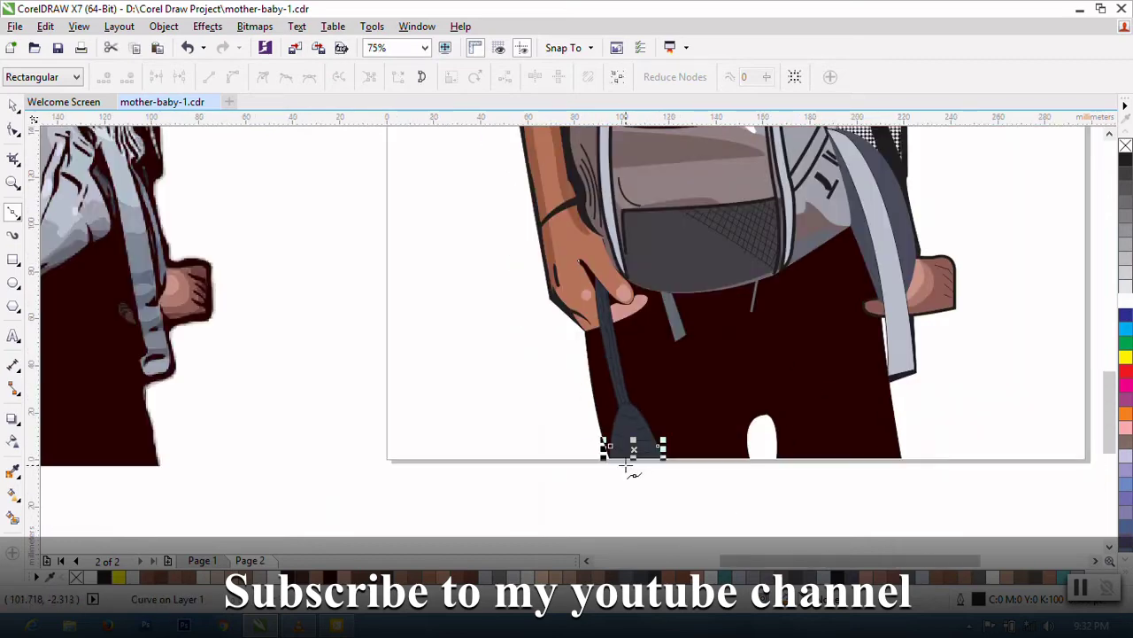
scroll(625, 467, "down", 1)
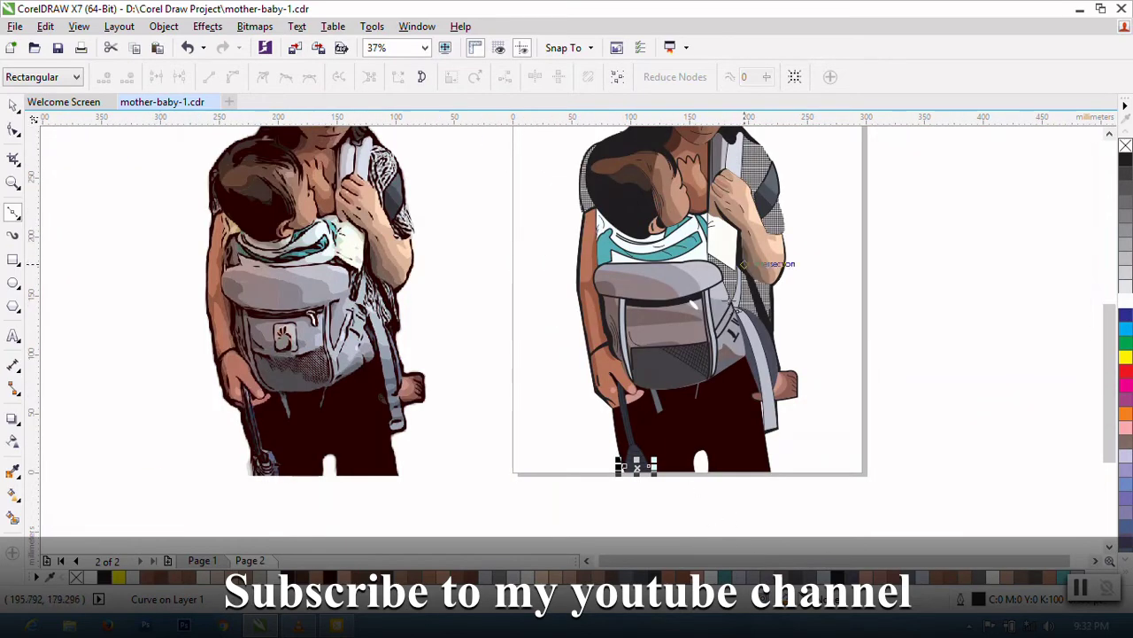
scroll(708, 386, "down", 1)
scroll(708, 363, "up", 1)
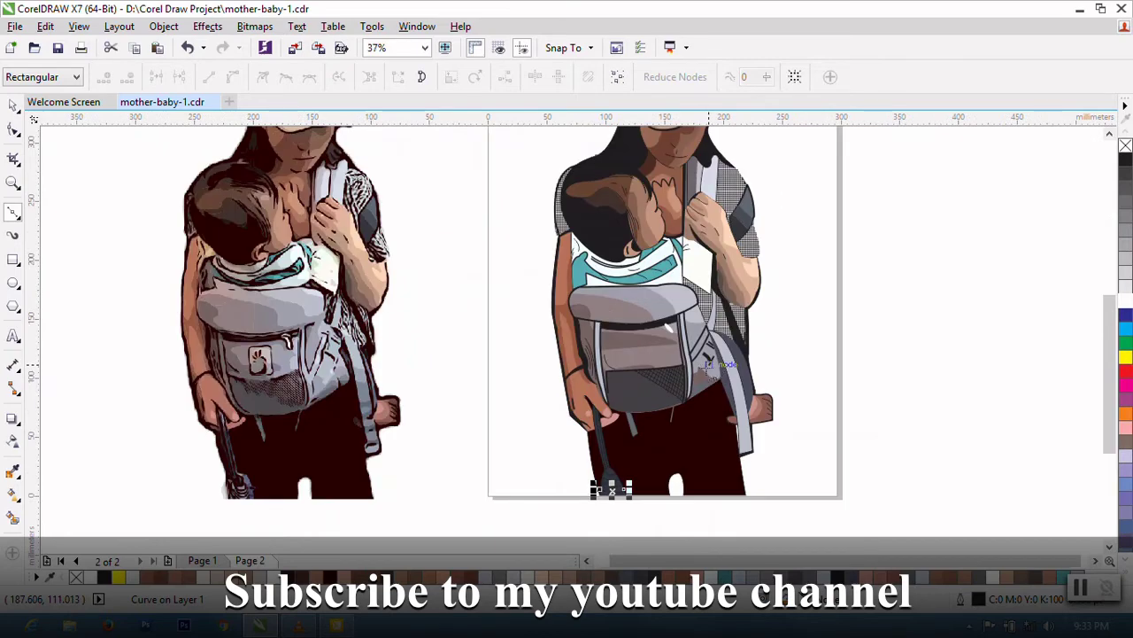
Step: Give the hanging strap pieces and tip stripes a 2.0 pt outline
key("space")
key("Escape")
scroll(611, 476, "up", 1)
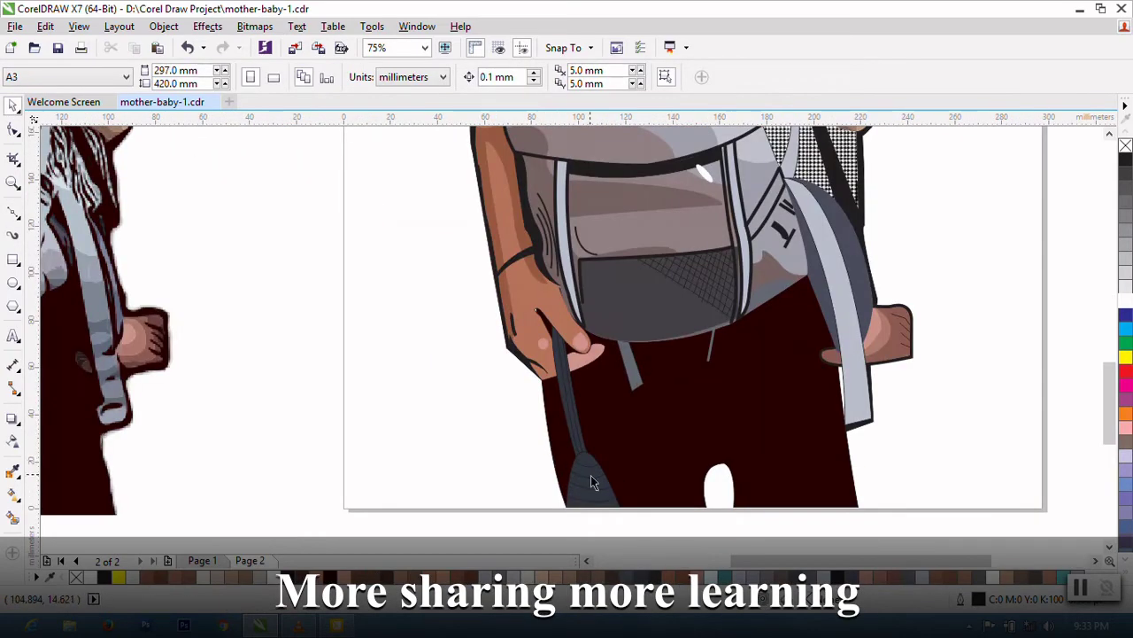
scroll(606, 507, "up", 1)
left_click(557, 386)
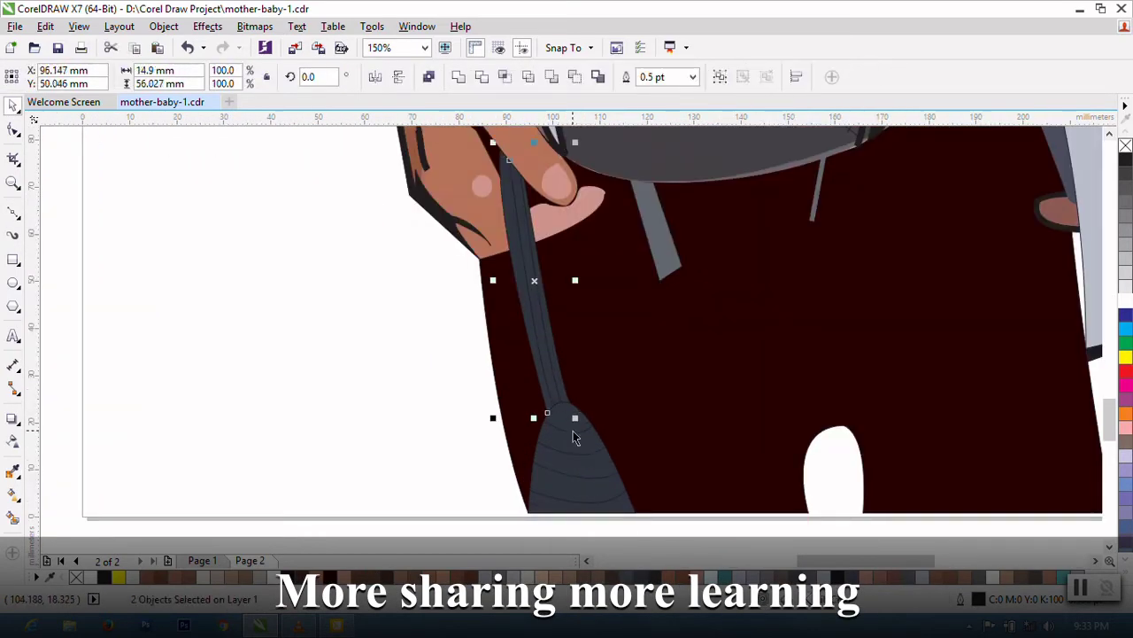
left_click(572, 478, "shift")
left_click(572, 488, "shift")
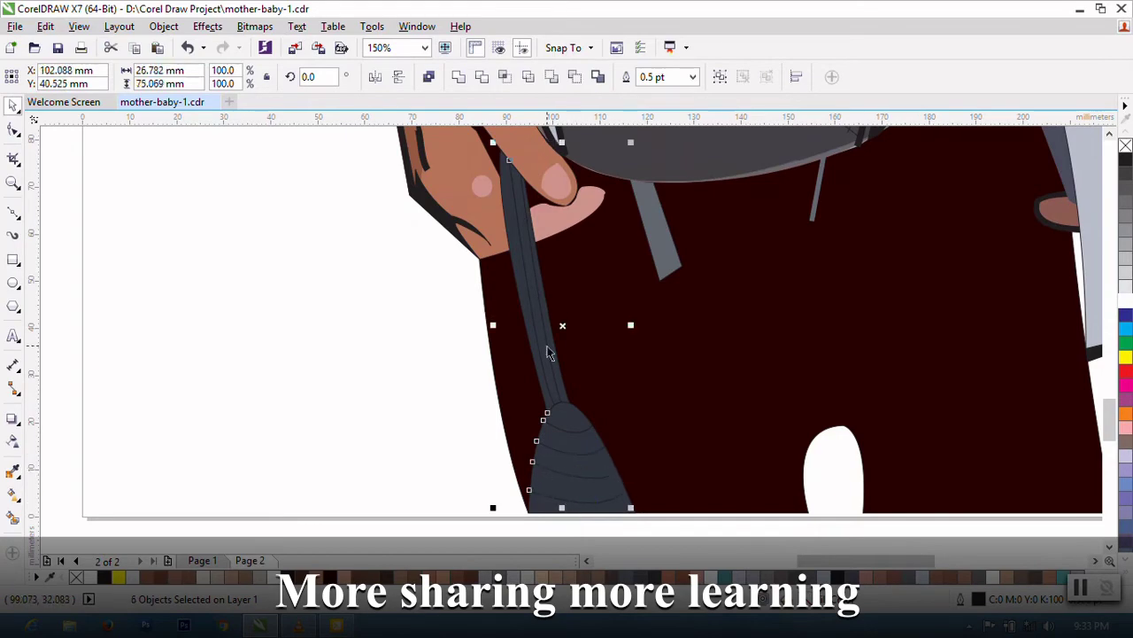
left_click(693, 77)
left_click(663, 168)
scroll(478, 306, "up", 1)
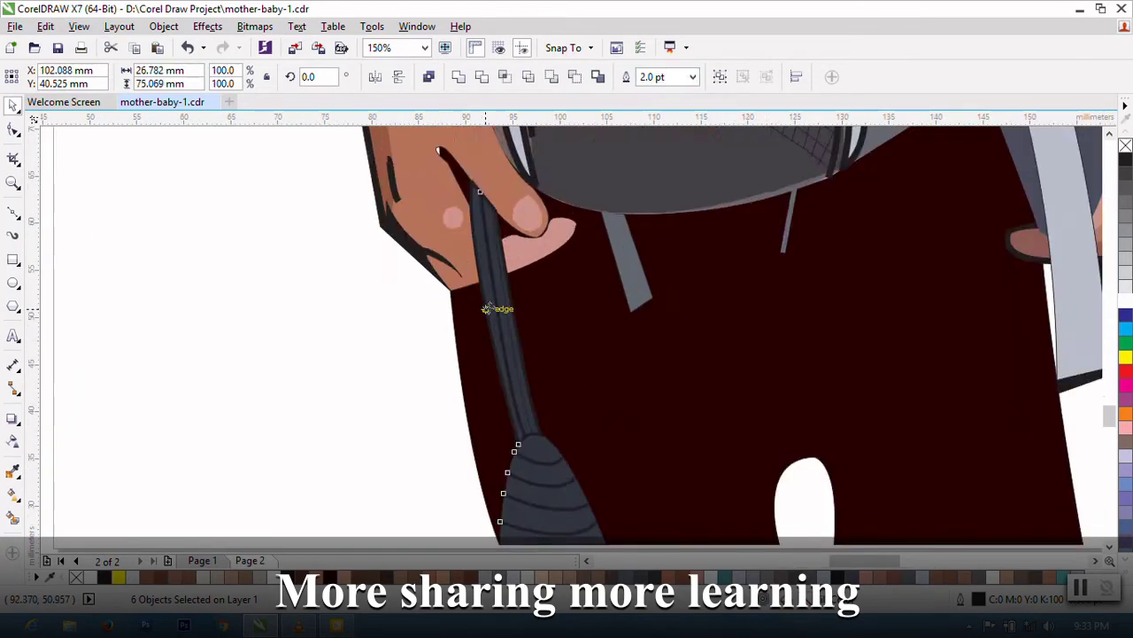
scroll(495, 301, "down", 1)
scroll(496, 301, "down", 1)
left_click(807, 319)
Step: Thicken the outlines of the four toe lines on the baby's foot
scroll(807, 319, "down", 1)
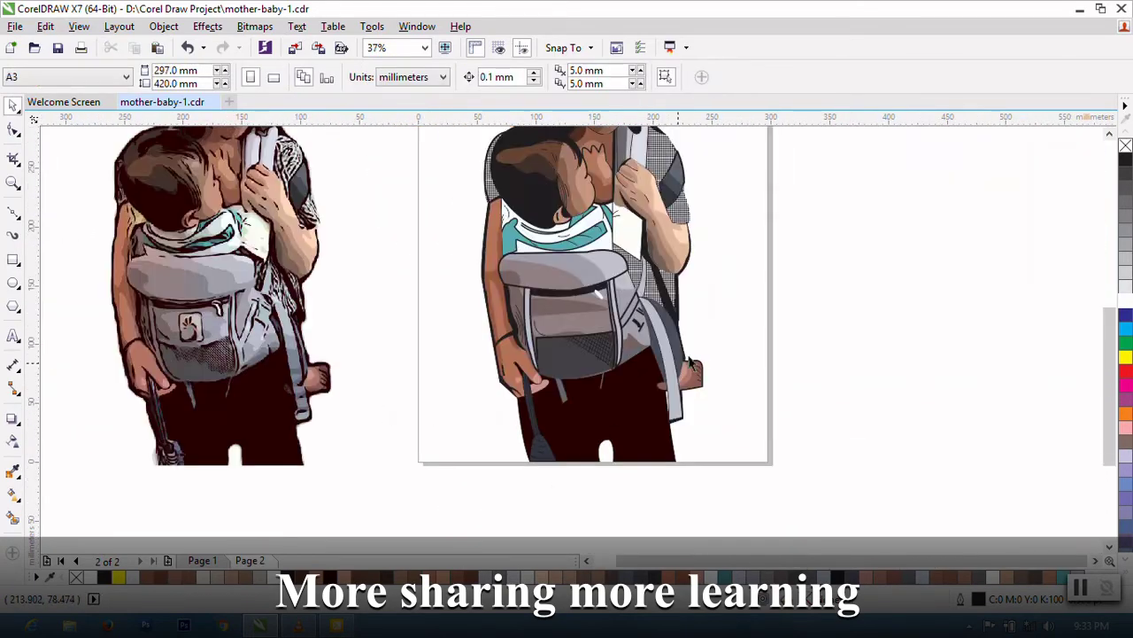
scroll(682, 393, "up", 1)
scroll(682, 398, "up", 1)
left_click(682, 398)
scroll(708, 390, "up", 1)
left_click(787, 373)
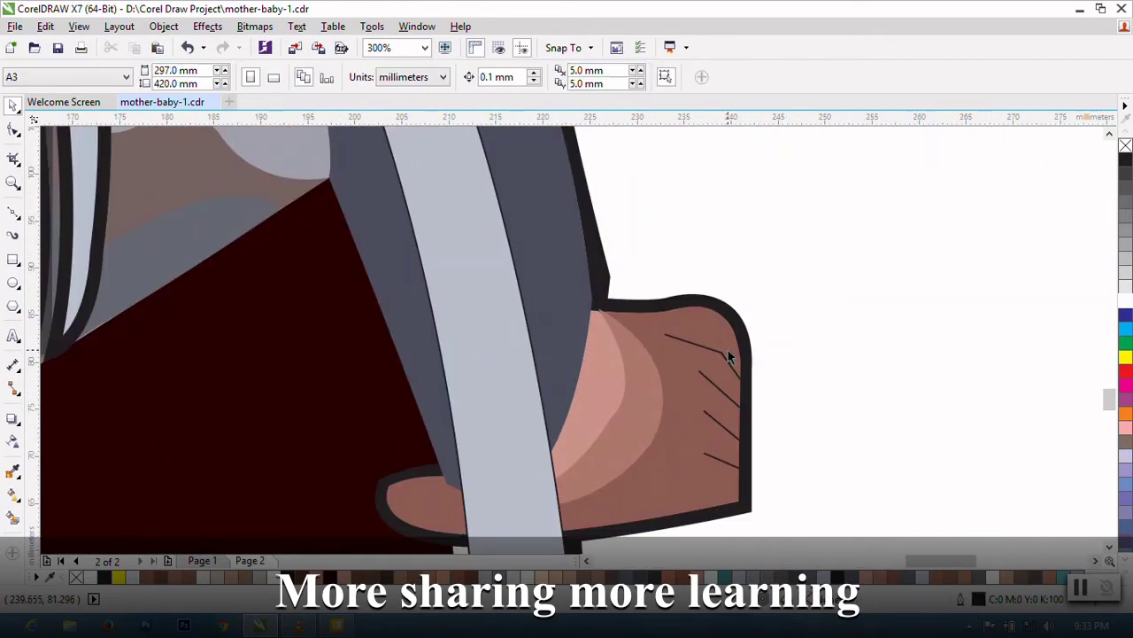
left_click(704, 358)
left_click(722, 390, "shift")
left_click(719, 424, "shift")
left_click(721, 460, "shift")
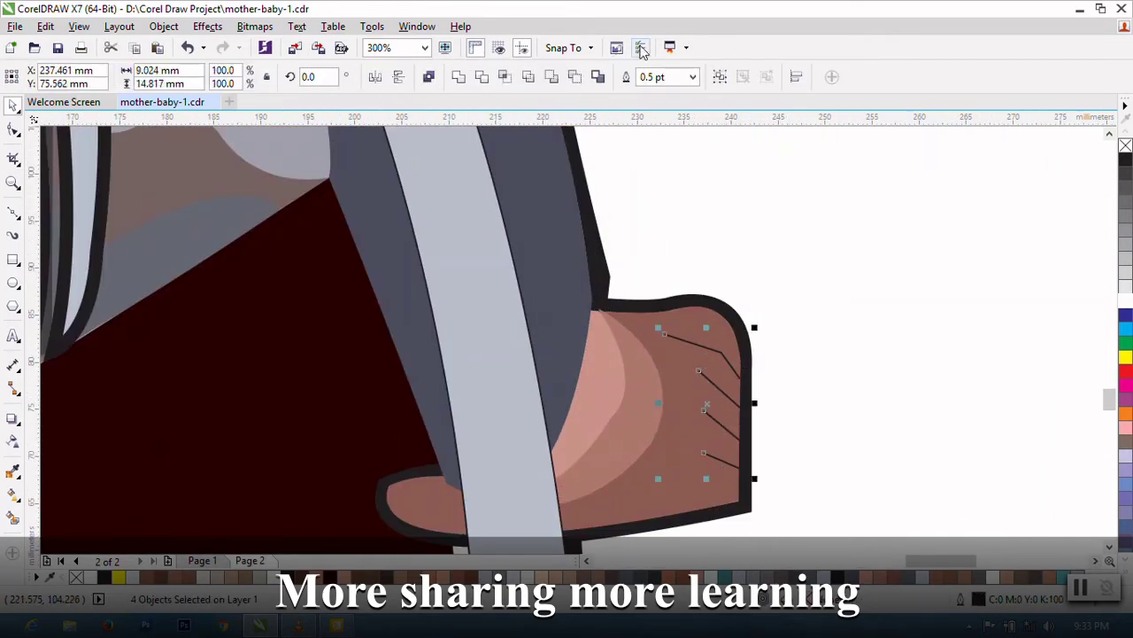
left_click(693, 77)
left_click(651, 192)
left_click(661, 189)
scroll(728, 316, "down", 2)
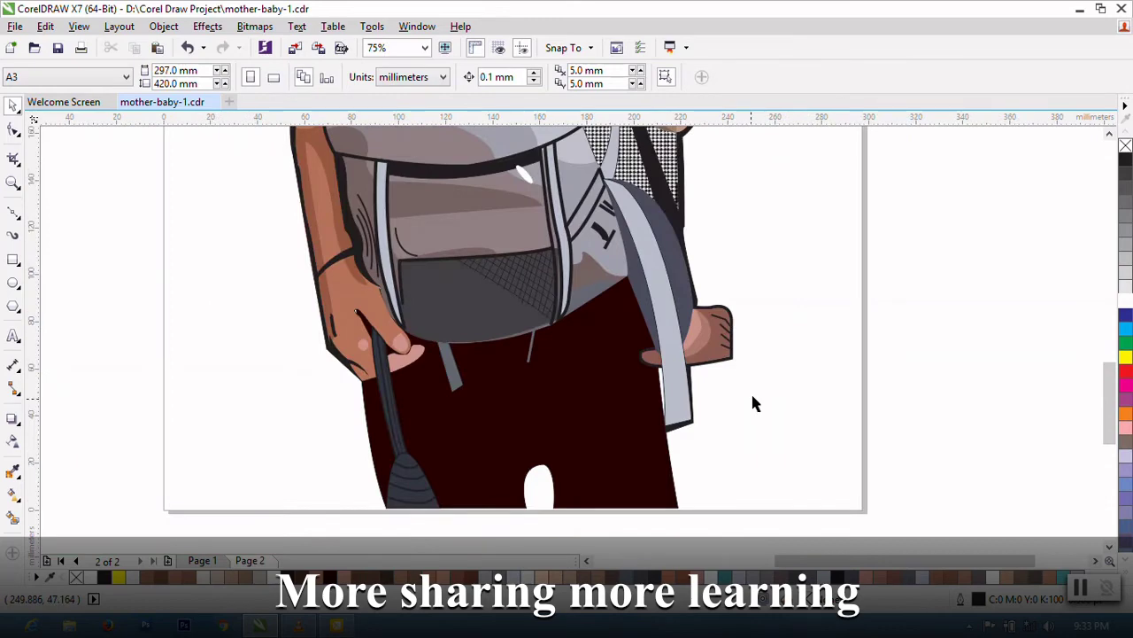
scroll(752, 396, "down", 1)
Step: Draw a curved Bezier line down the right strap to its bottom edge and close it at the start
left_click(12, 214)
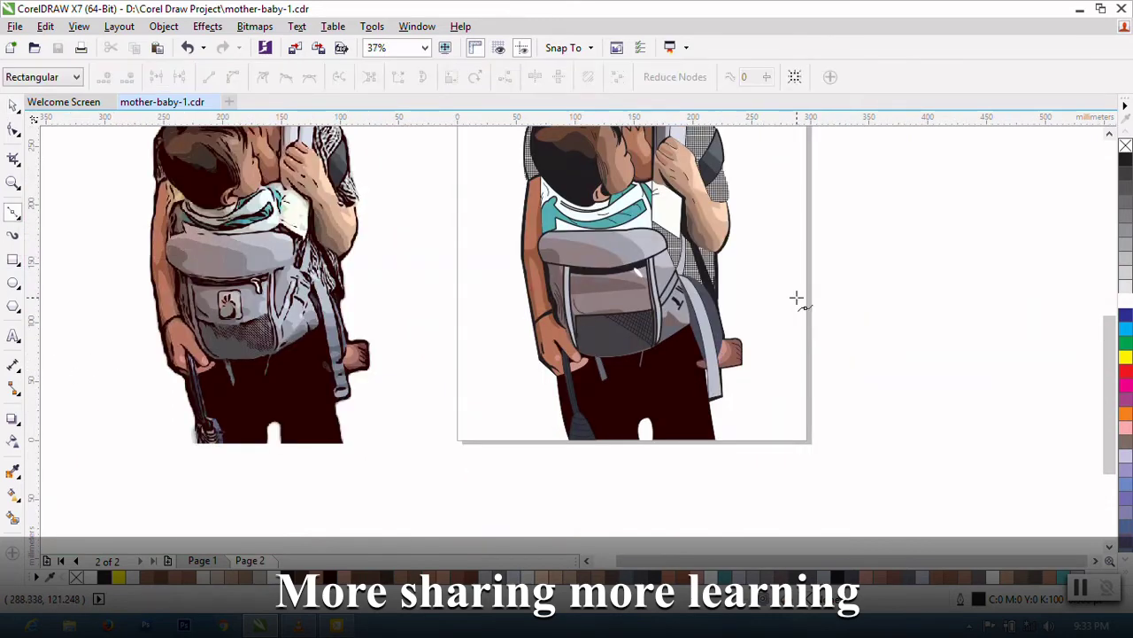
scroll(722, 341, "up", 2)
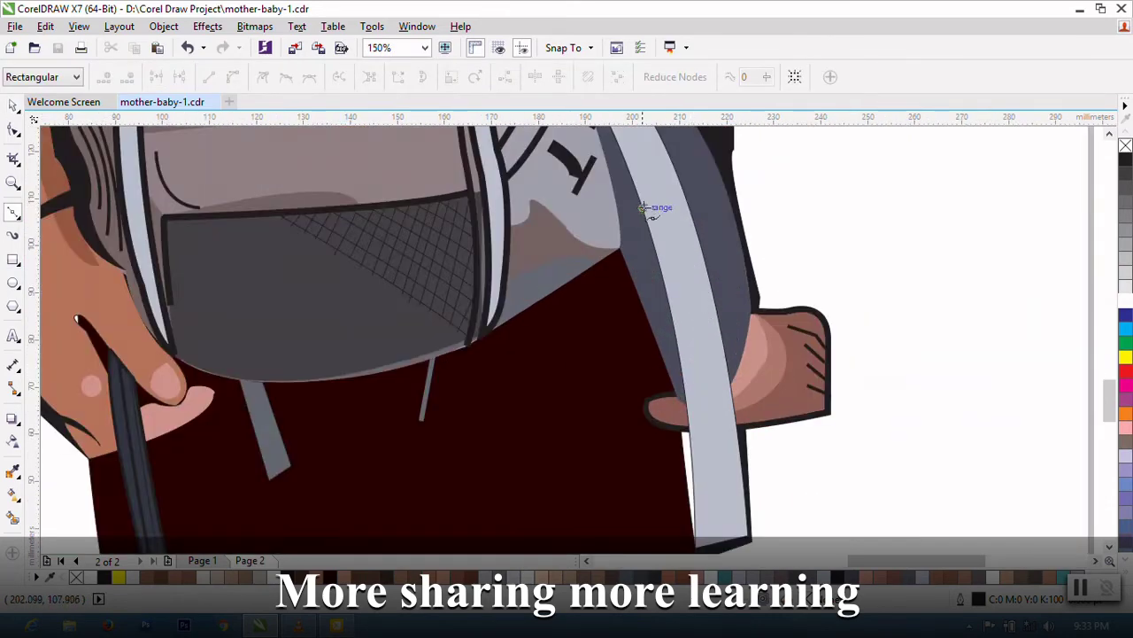
left_click_drag(643, 209, 700, 246)
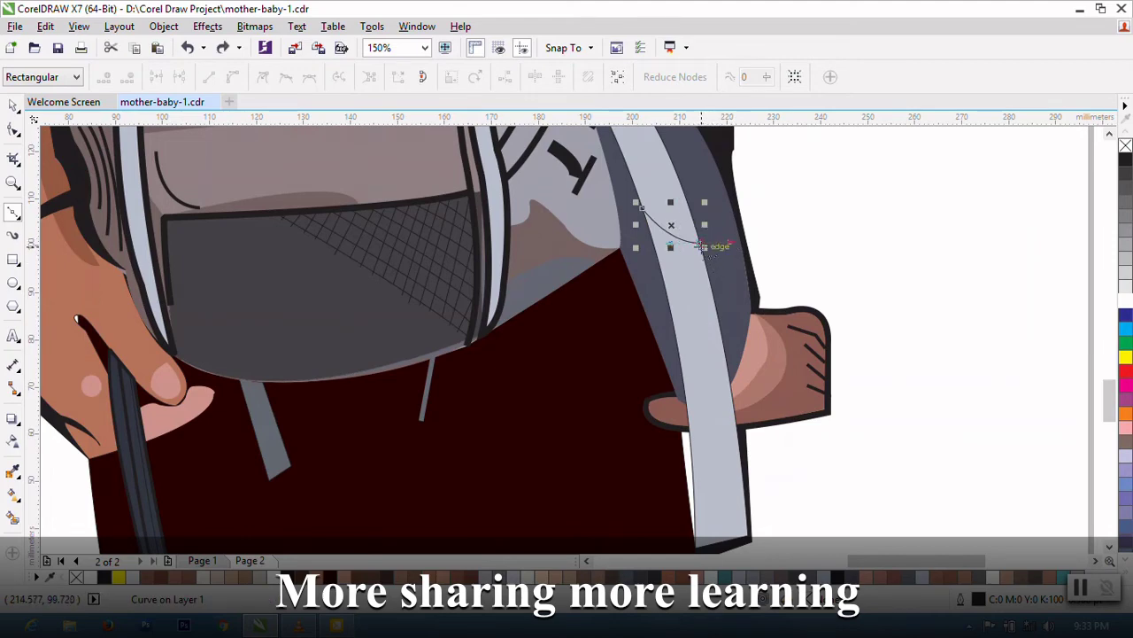
left_click(750, 541)
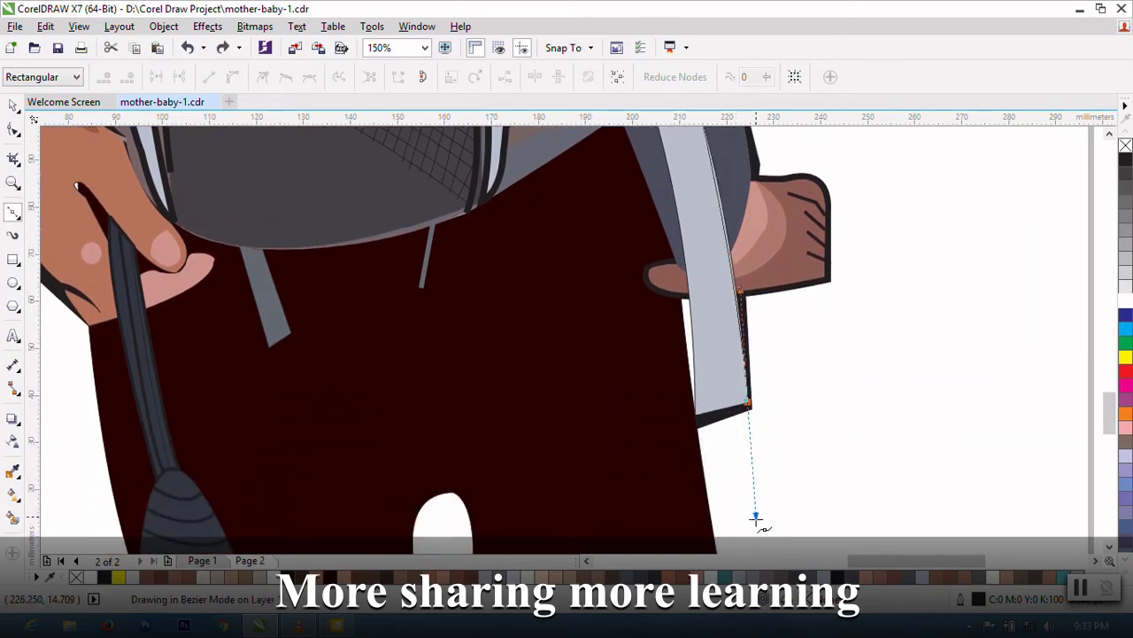
scroll(745, 377, "up", 2)
left_click(751, 440)
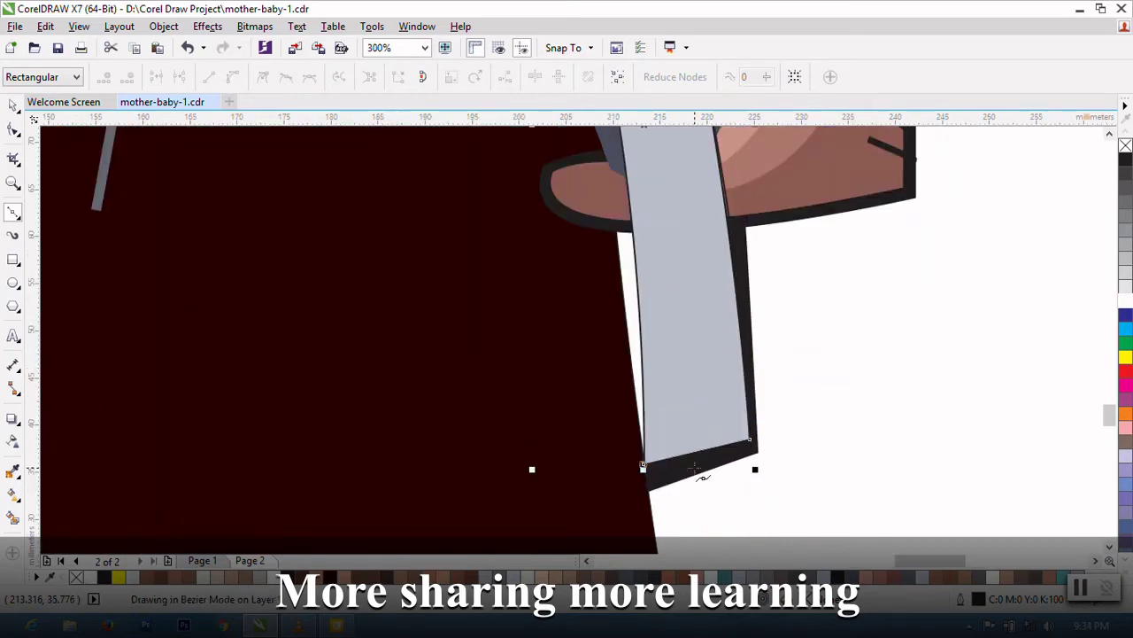
scroll(748, 354, "down", 2)
scroll(740, 292, "up", 1)
scroll(735, 259, "down", 1)
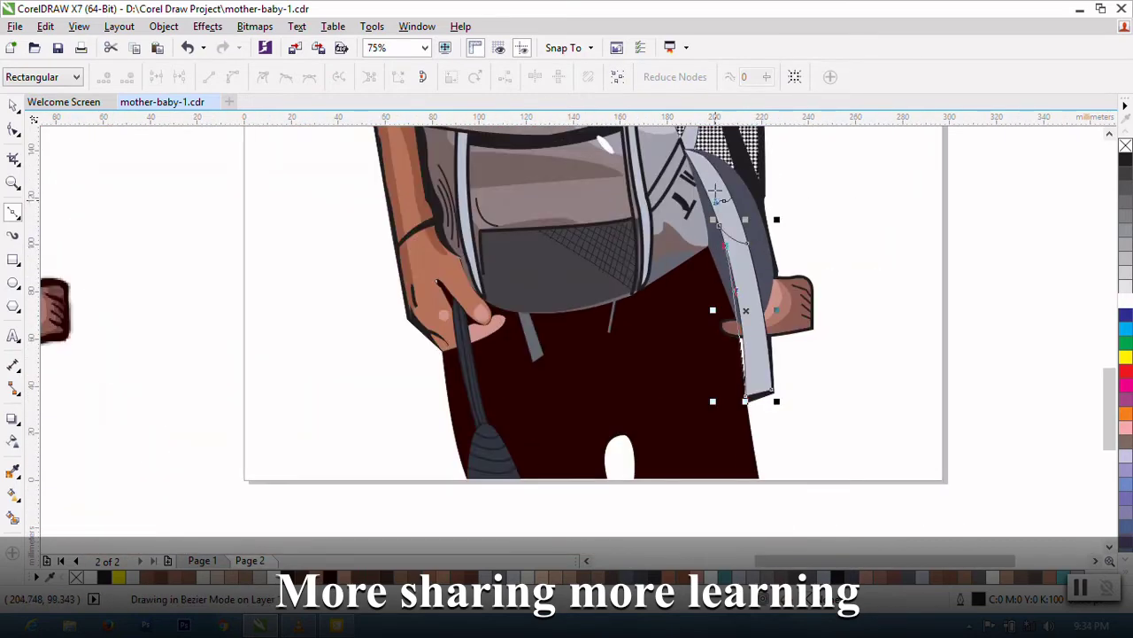
scroll(722, 234, "up", 1)
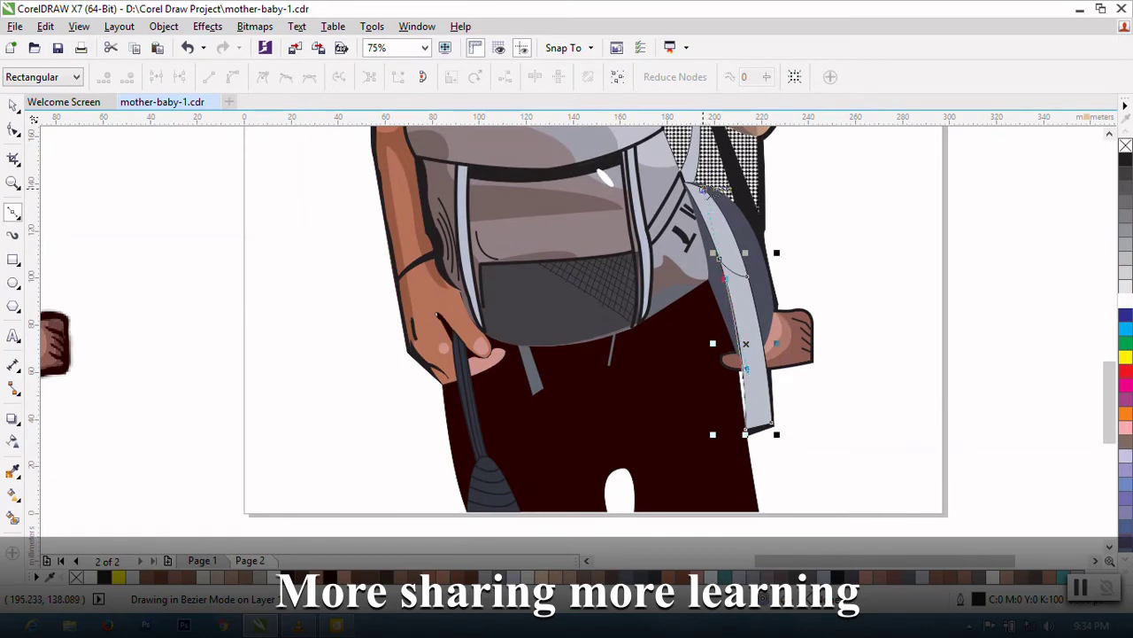
scroll(705, 200, "up", 1)
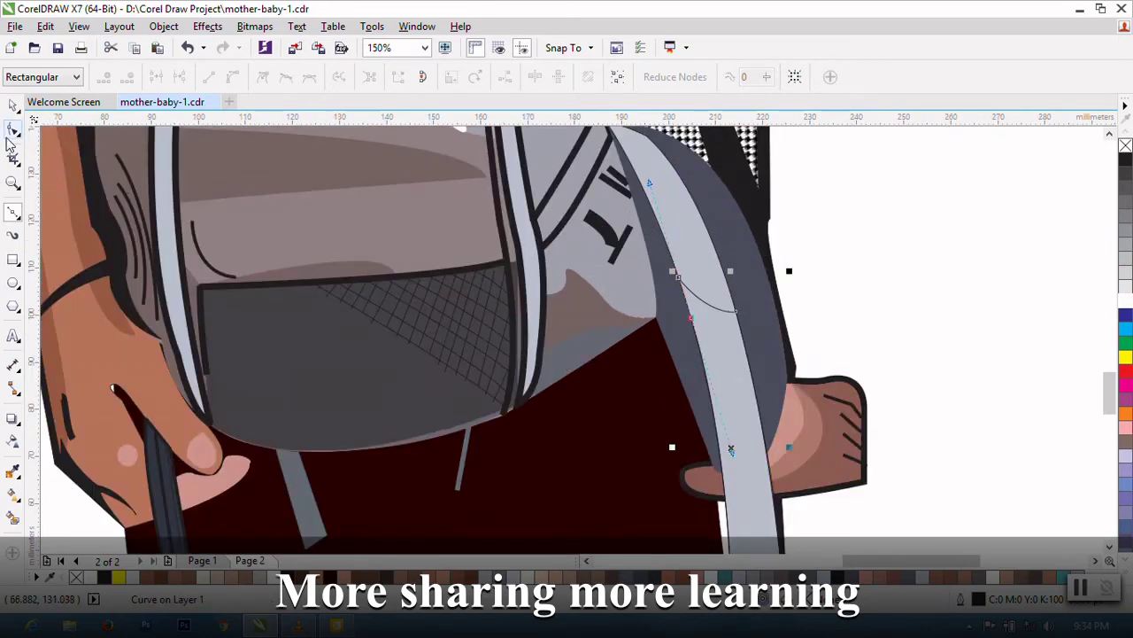
Step: Extend the strap outline to its lower end and close it with a straight bottom edge
right_click(719, 402)
scroll(620, 354, "down", 1)
scroll(562, 381, "down", 1)
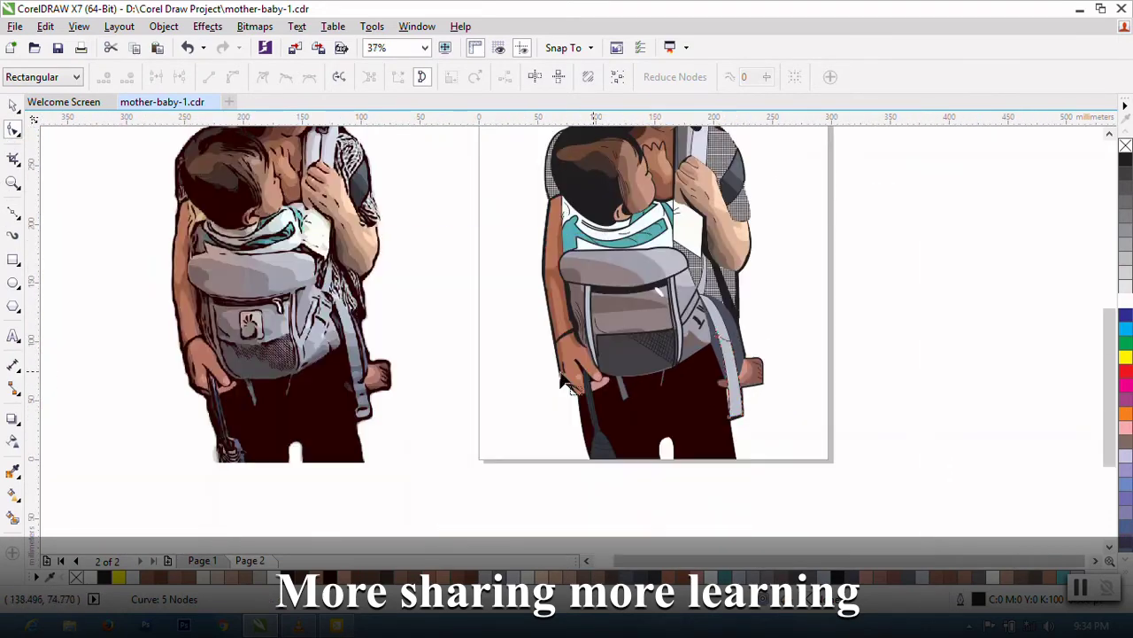
scroll(726, 372, "up", 1)
scroll(630, 286, "up", 1)
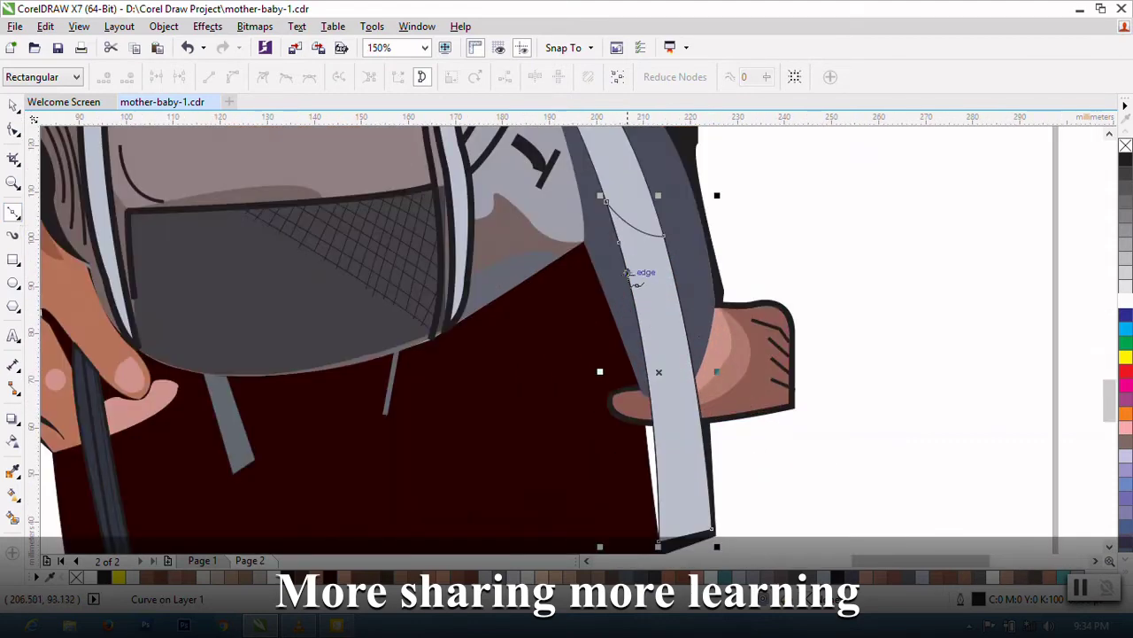
left_click(677, 289)
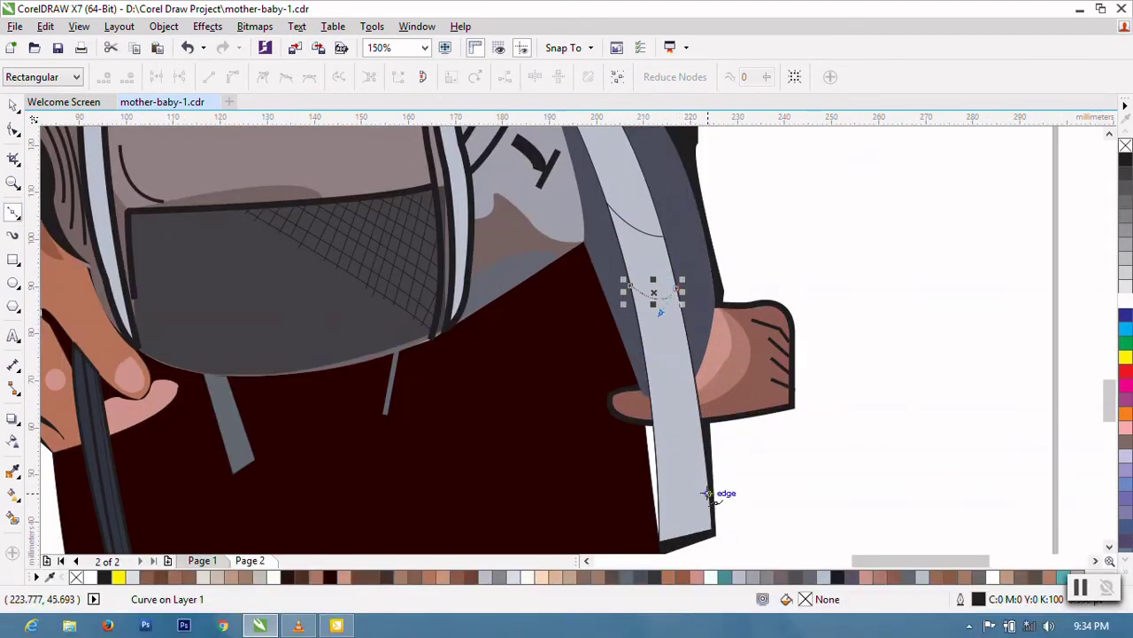
scroll(708, 494, "down", 1)
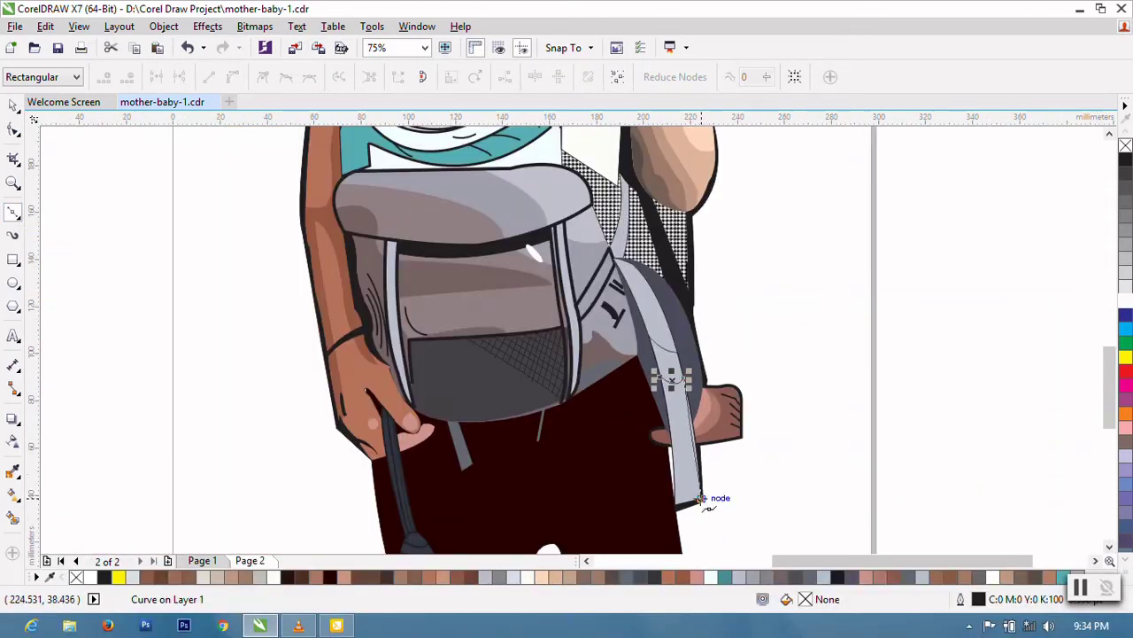
scroll(705, 500, "up", 1)
scroll(701, 482, "up", 1)
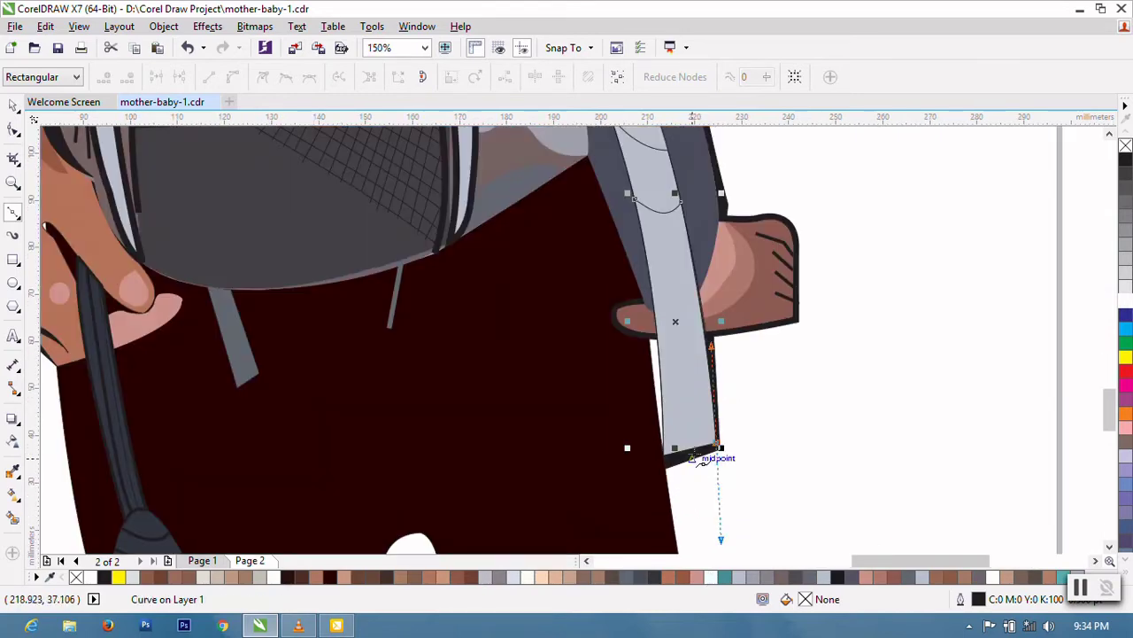
left_click_drag(700, 462, 674, 468)
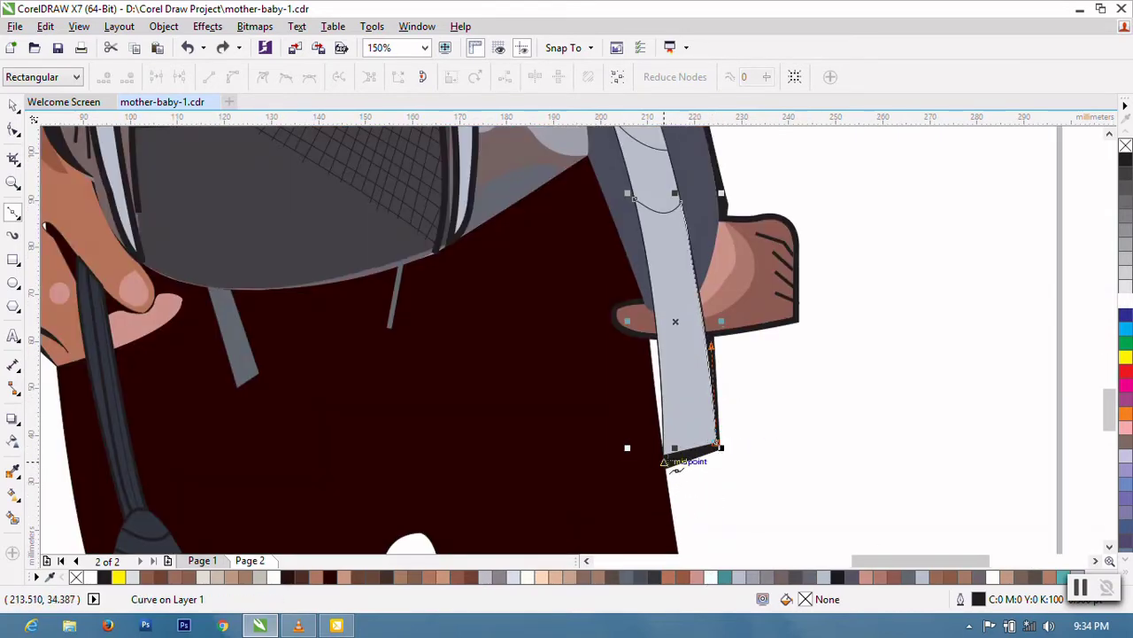
left_click(664, 453)
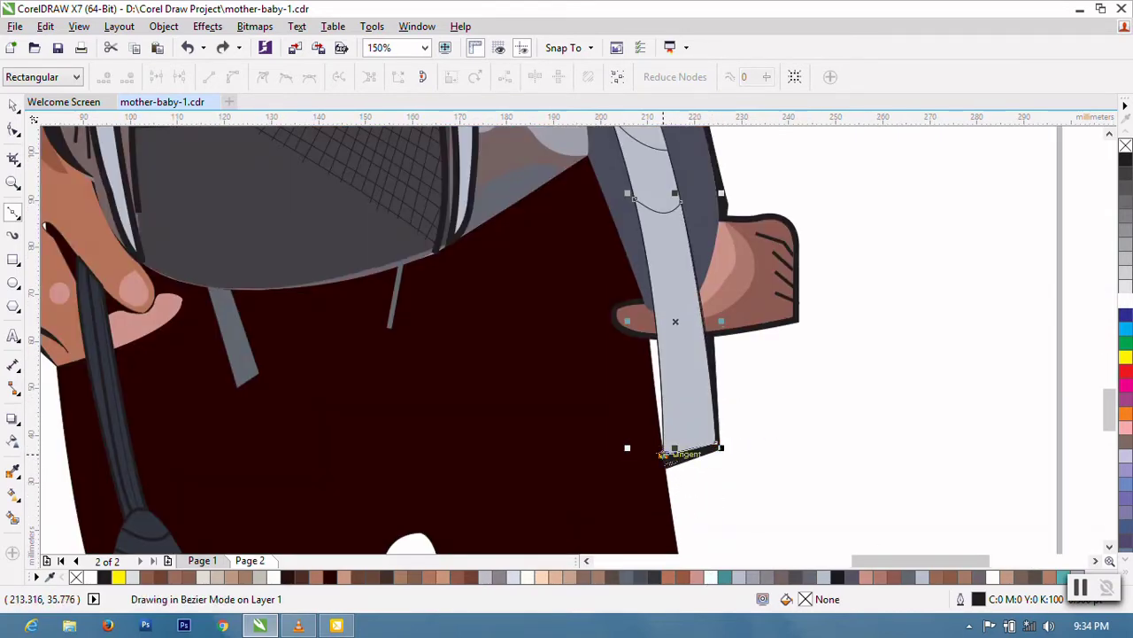
Step: Draw a new line across the strap and close it as a curve
left_click(641, 226)
scroll(639, 212, "up", 1)
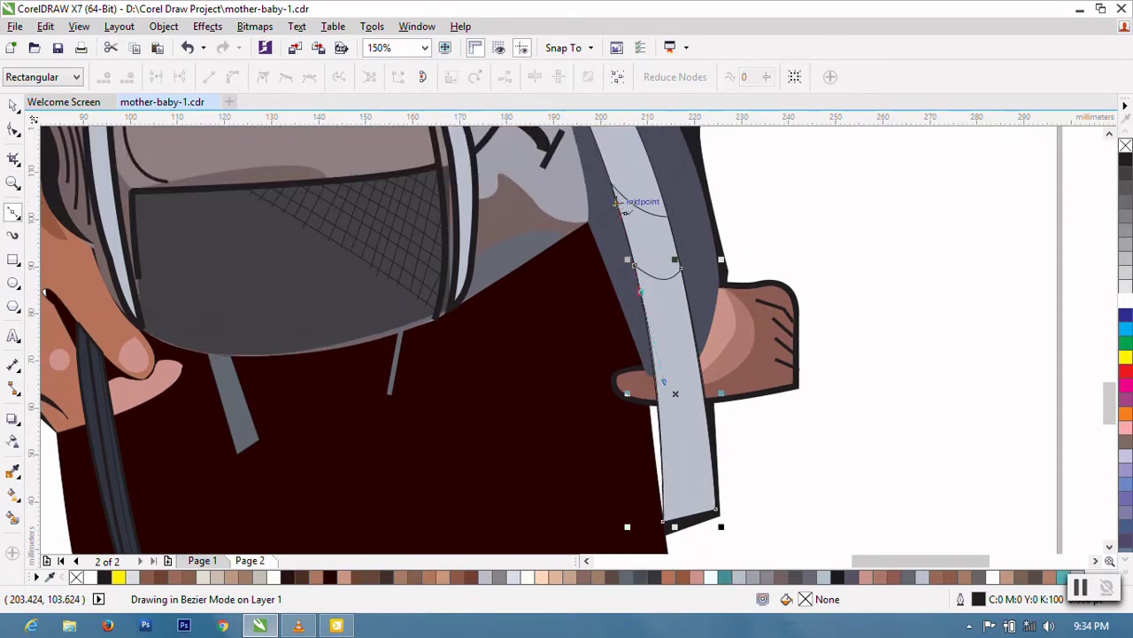
left_click(12, 128)
right_click(657, 78)
key("Escape")
key("F3")
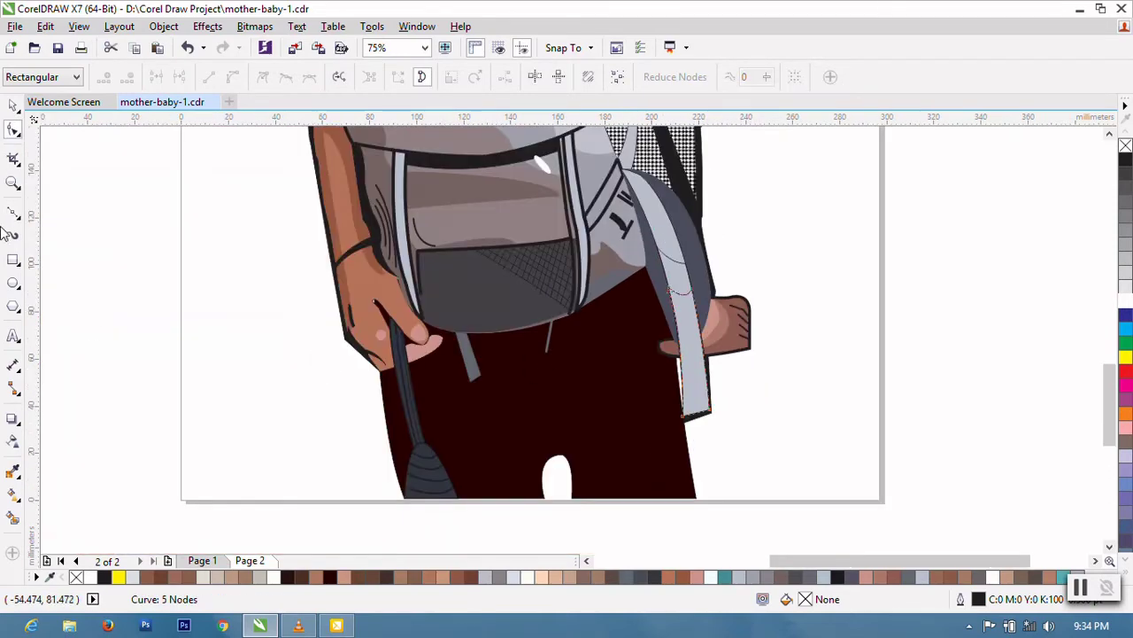
left_click(12, 213)
key("F3")
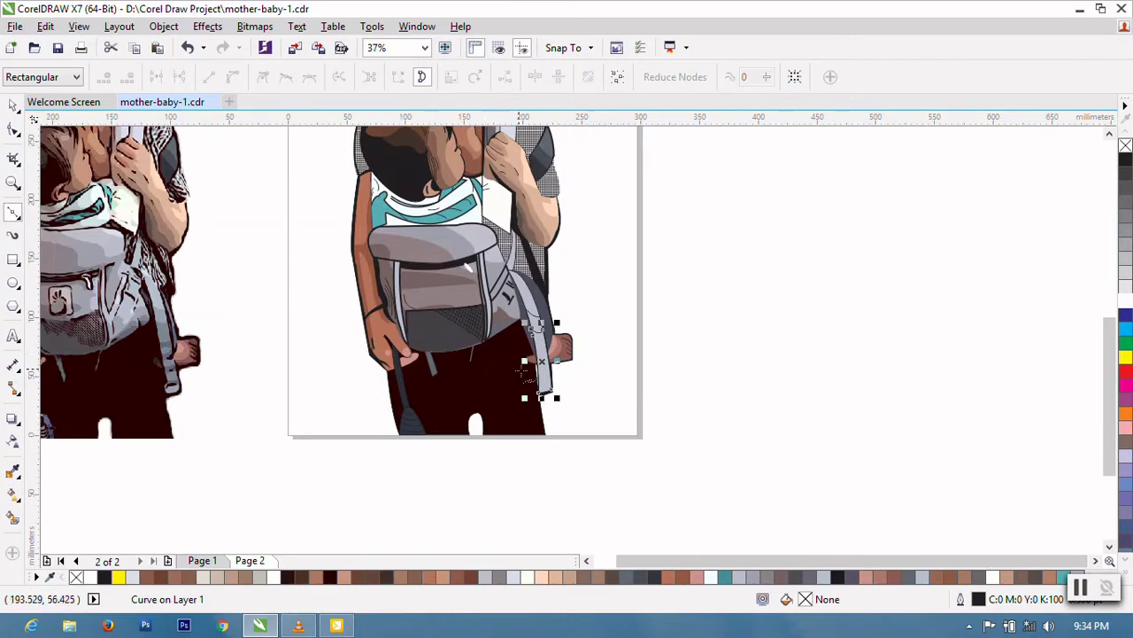
Step: Draw an arced line across the strap and close it with the Shape tool's Close Curve
scroll(530, 363, "up", 4)
left_click(574, 320)
key("F3")
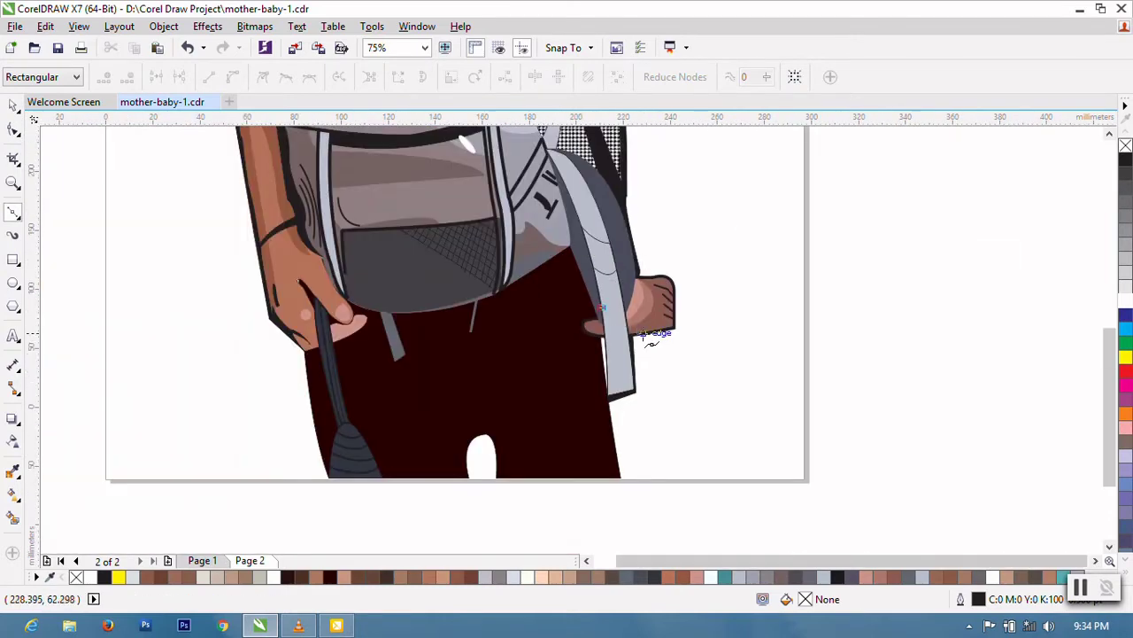
key("F3")
scroll(625, 334, "up", 3)
left_click(664, 265)
scroll(655, 285, "up", 3)
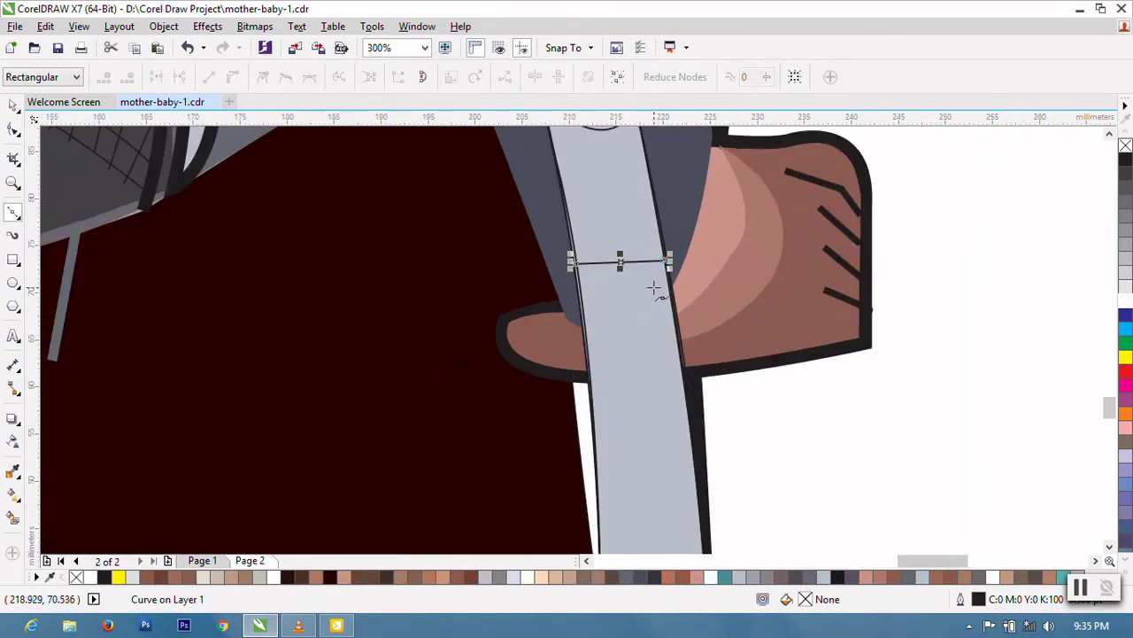
left_click(675, 308)
left_click_drag(574, 317, 569, 321)
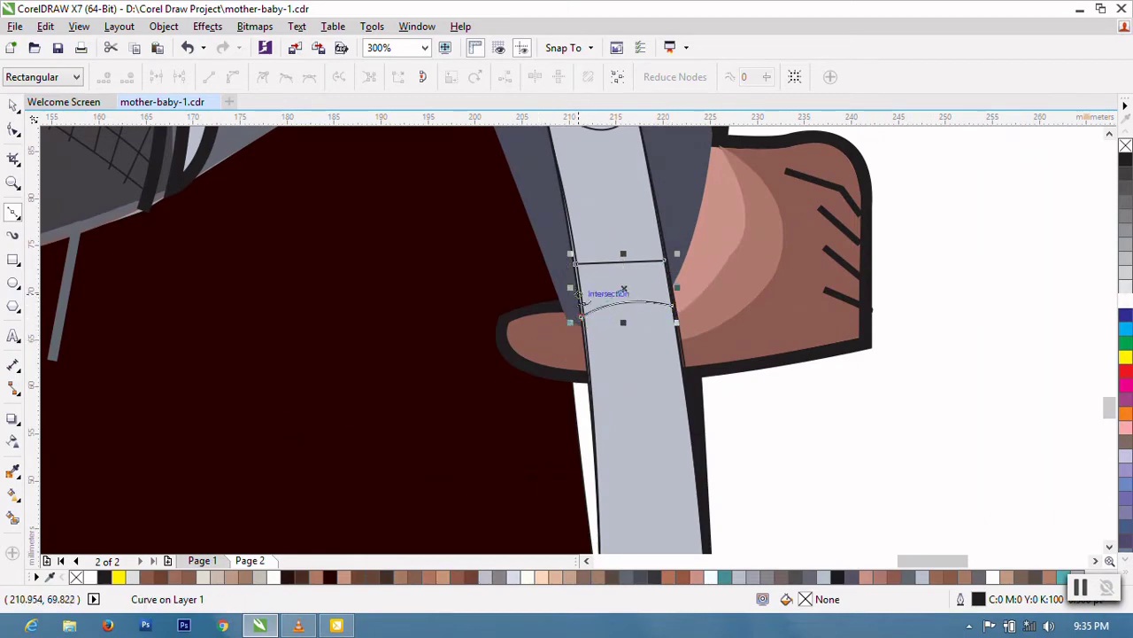
key("F10")
right_click(608, 298)
left_click(673, 457)
Step: Bend the line across the strap downward
scroll(660, 399, "down", 2)
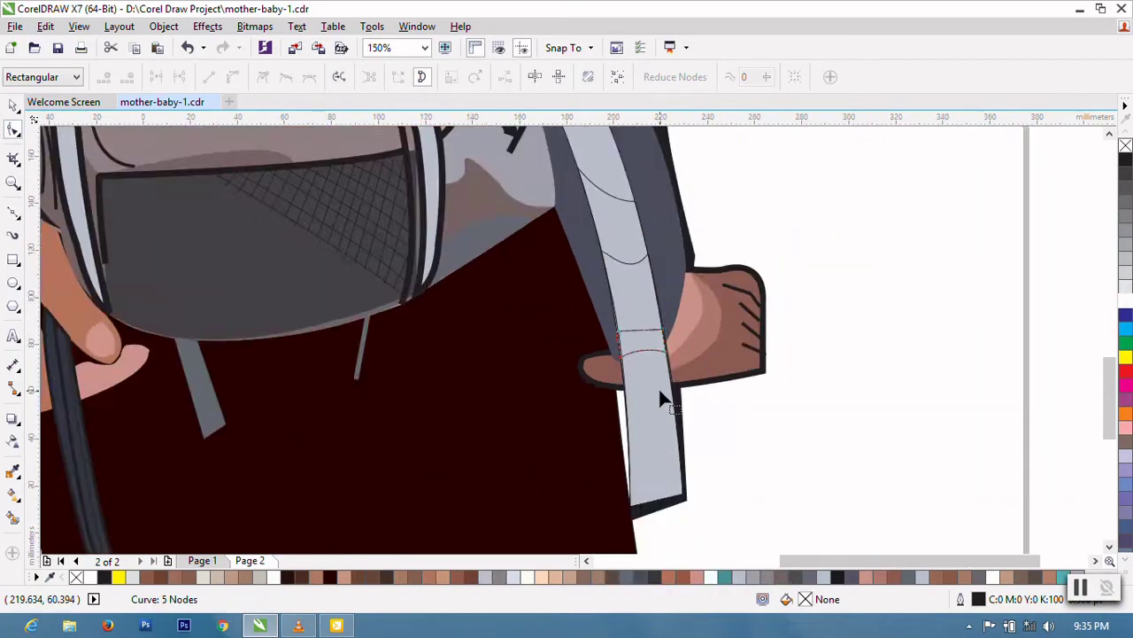
scroll(660, 399, "down", 2)
scroll(682, 354, "down", 1)
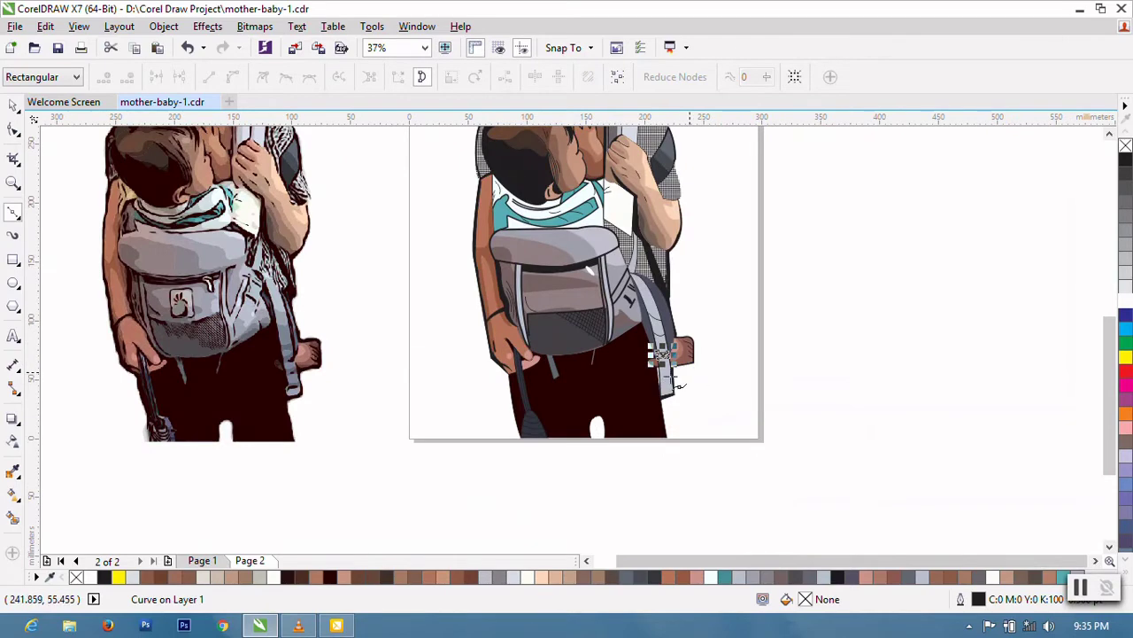
scroll(679, 383, "up", 5)
mouse_move(680, 337)
left_mouse_down()
mouse_move(704, 357)
mouse_move(683, 389)
left_mouse_up()
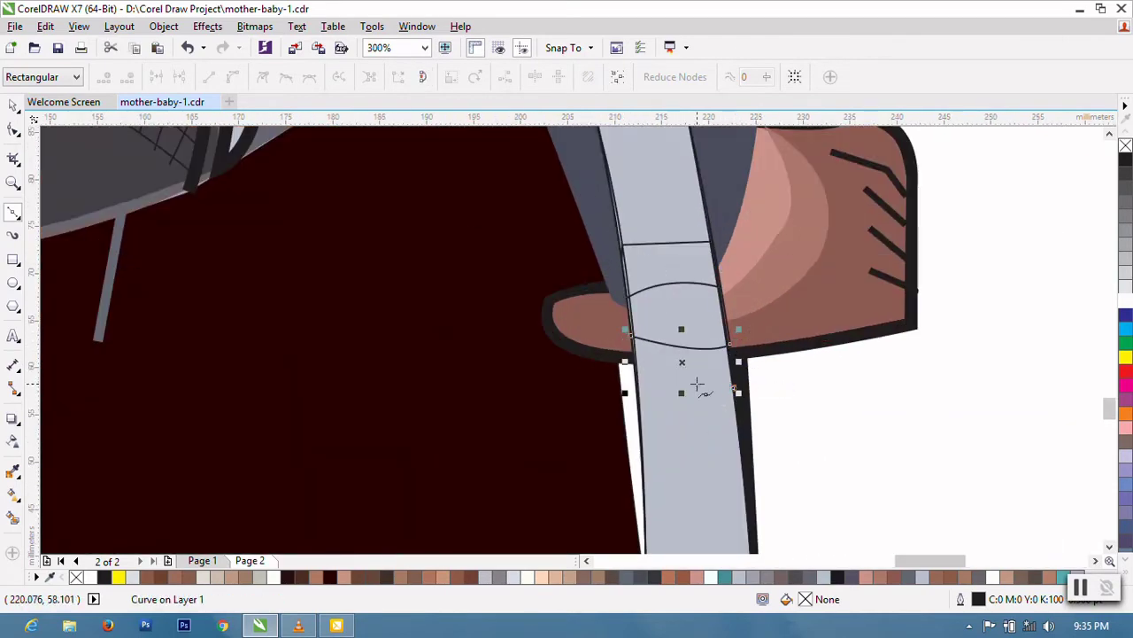
right_click(642, 358)
scroll(643, 305, "down", 3)
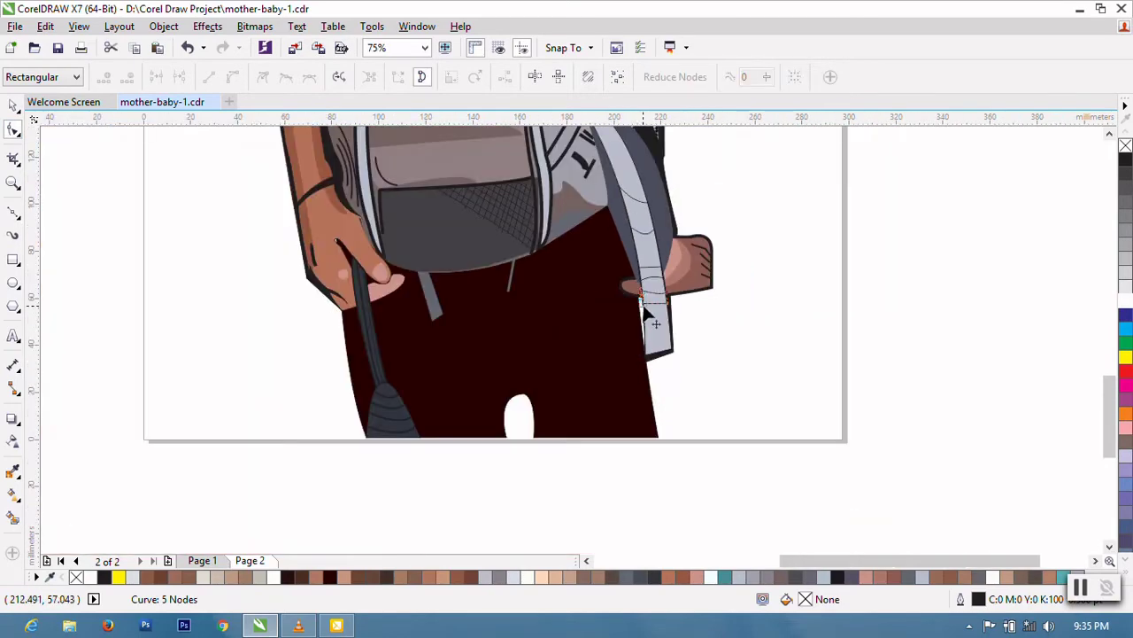
scroll(642, 306, "down", 2)
Step: Draw a straight freehand line across the strap and close it as a curve
key("F5")
scroll(634, 314, "up", 4)
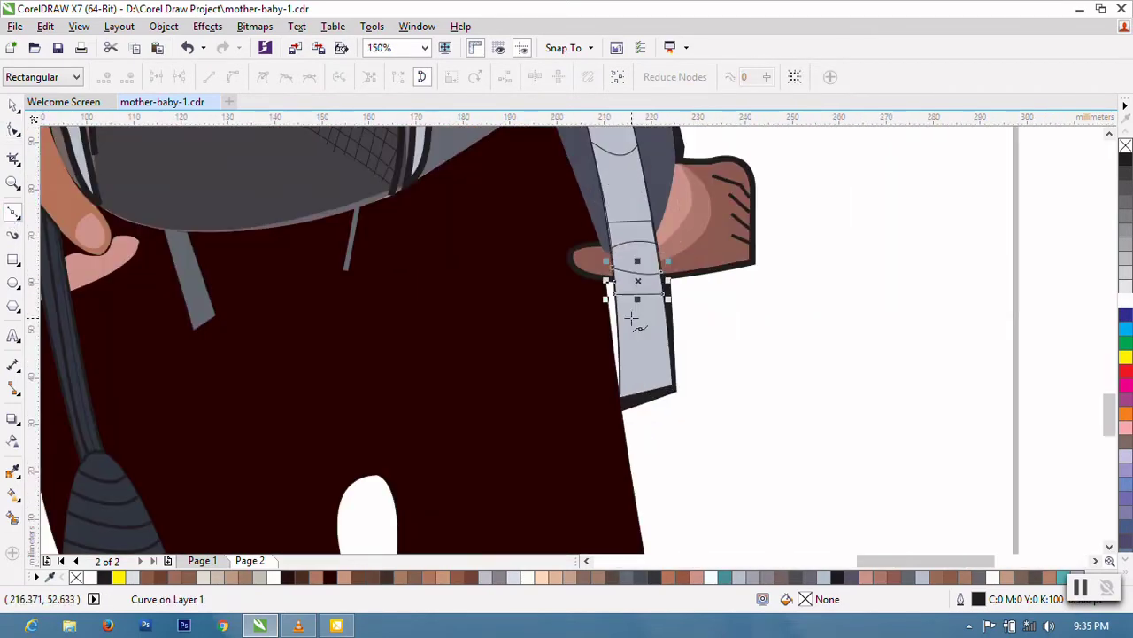
scroll(631, 317, "up", 4)
left_click(769, 299)
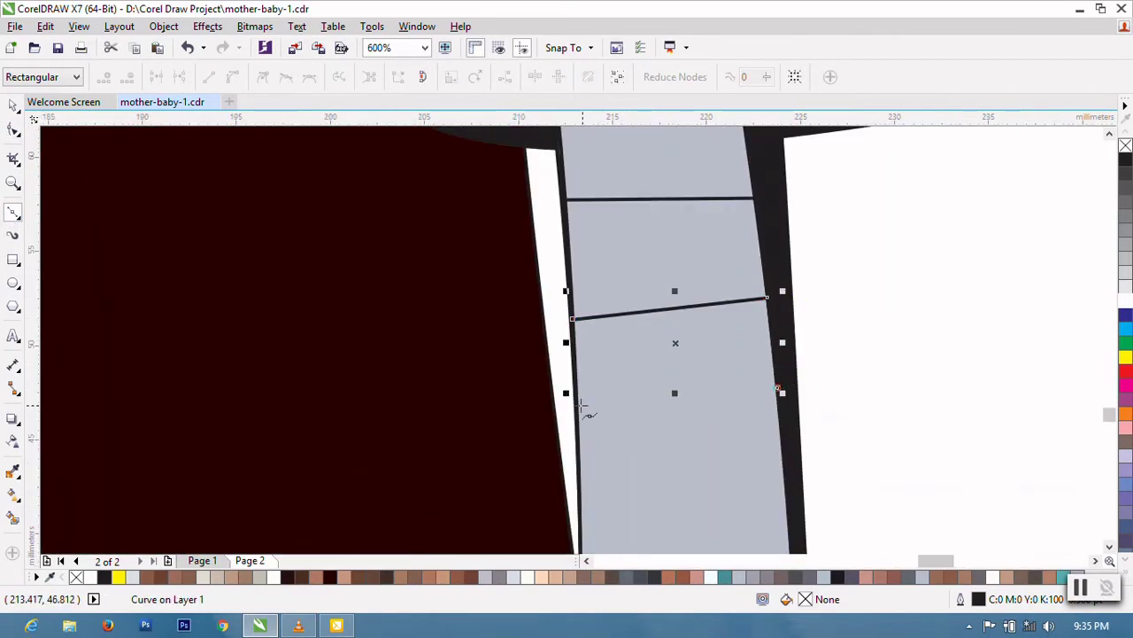
left_click(578, 425)
key("F10")
right_click(622, 333)
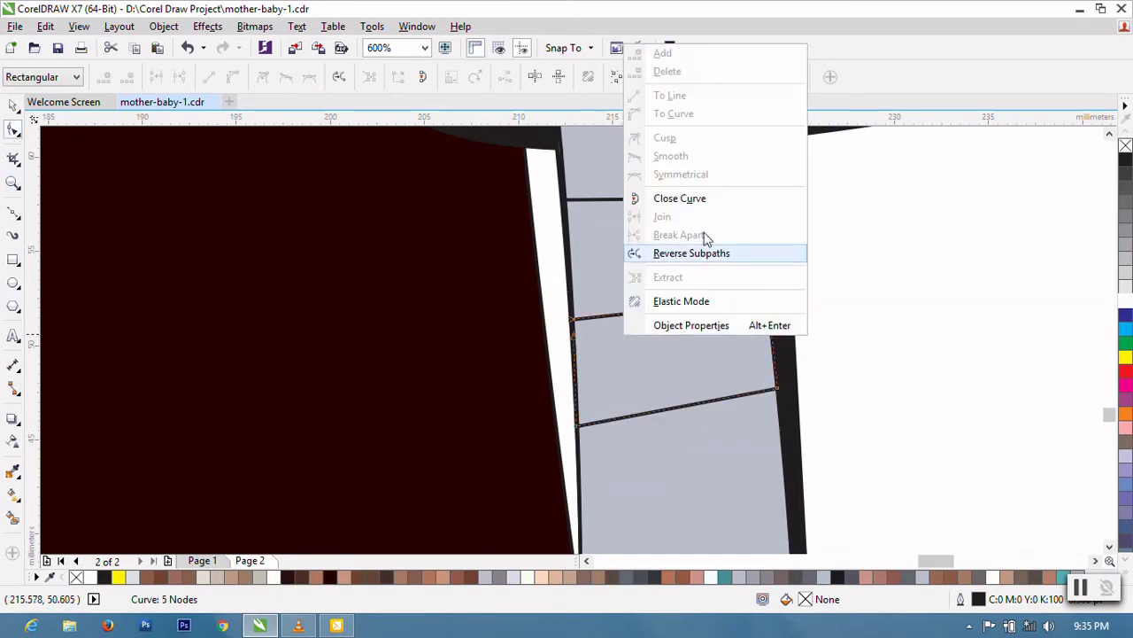
left_click(680, 198)
scroll(708, 381, "down", 6)
scroll(478, 445, "down", 2)
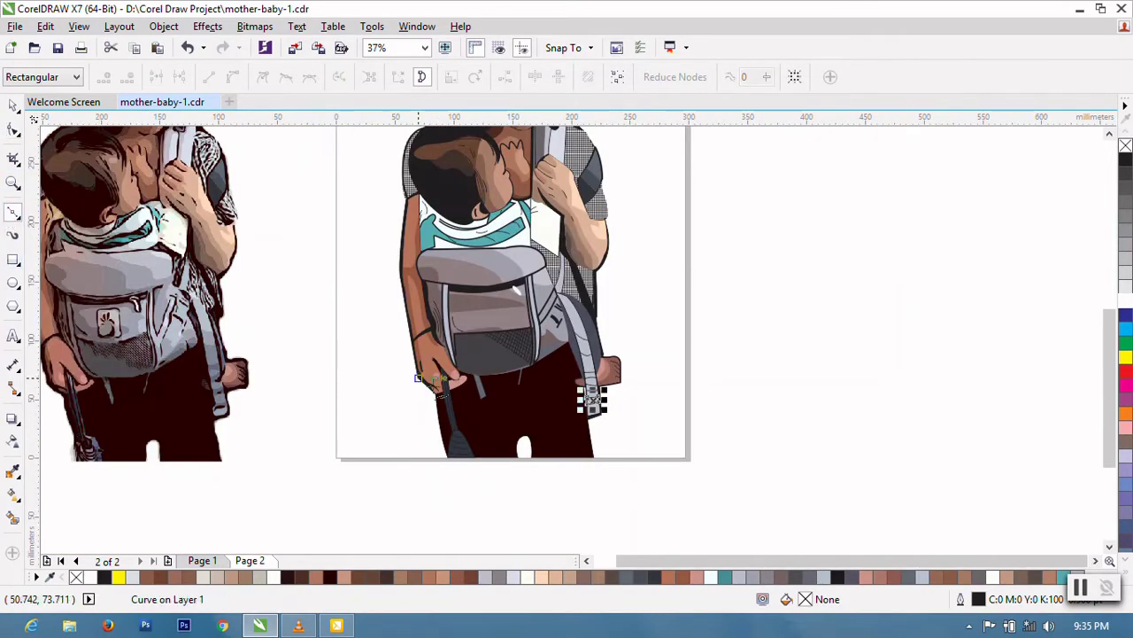
scroll(591, 409, "up", 6)
Step: Add two more parallel lines across the strap and close them as curves
left_click(598, 311)
left_click(702, 292)
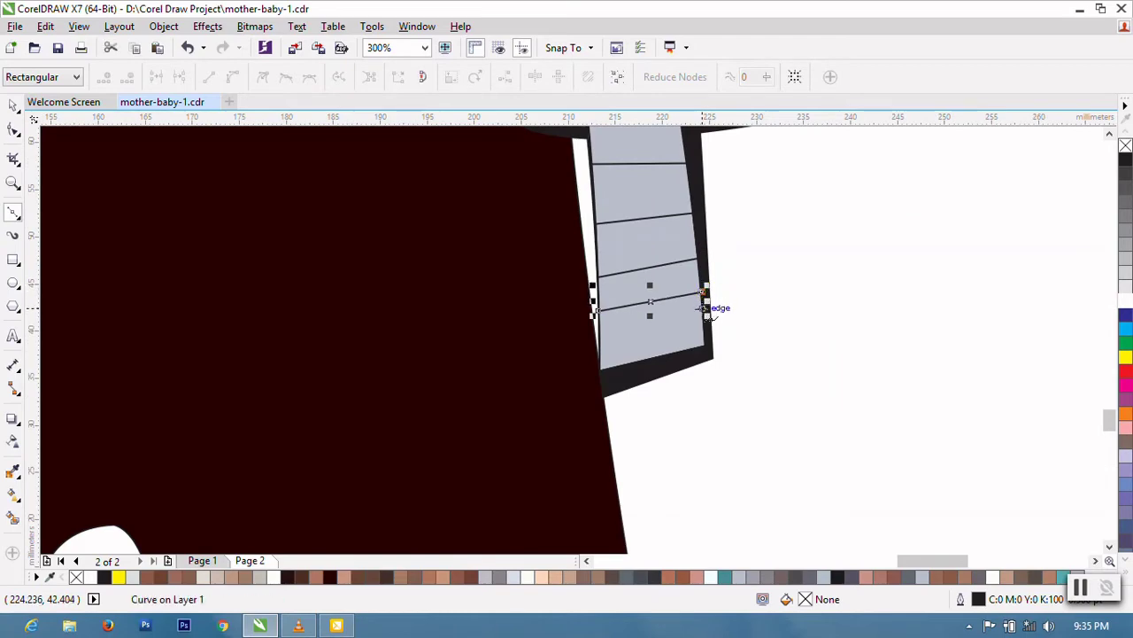
left_click(704, 309)
left_click(600, 328)
key("F10")
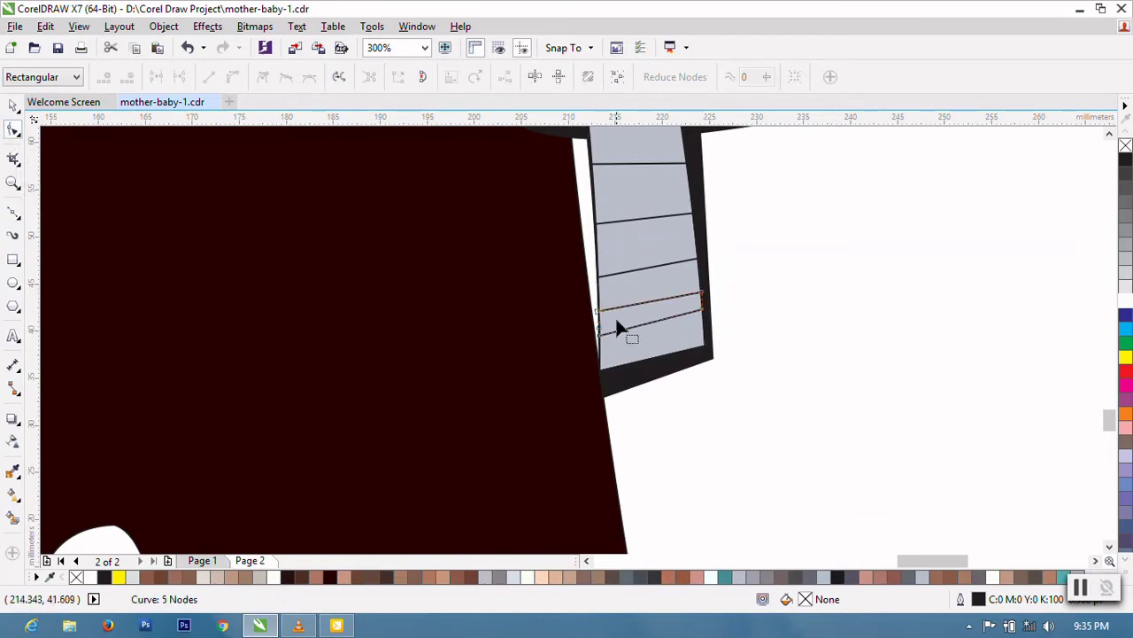
right_click(615, 316)
left_click(707, 471)
scroll(794, 450, "down", 4)
scroll(792, 446, "down", 2)
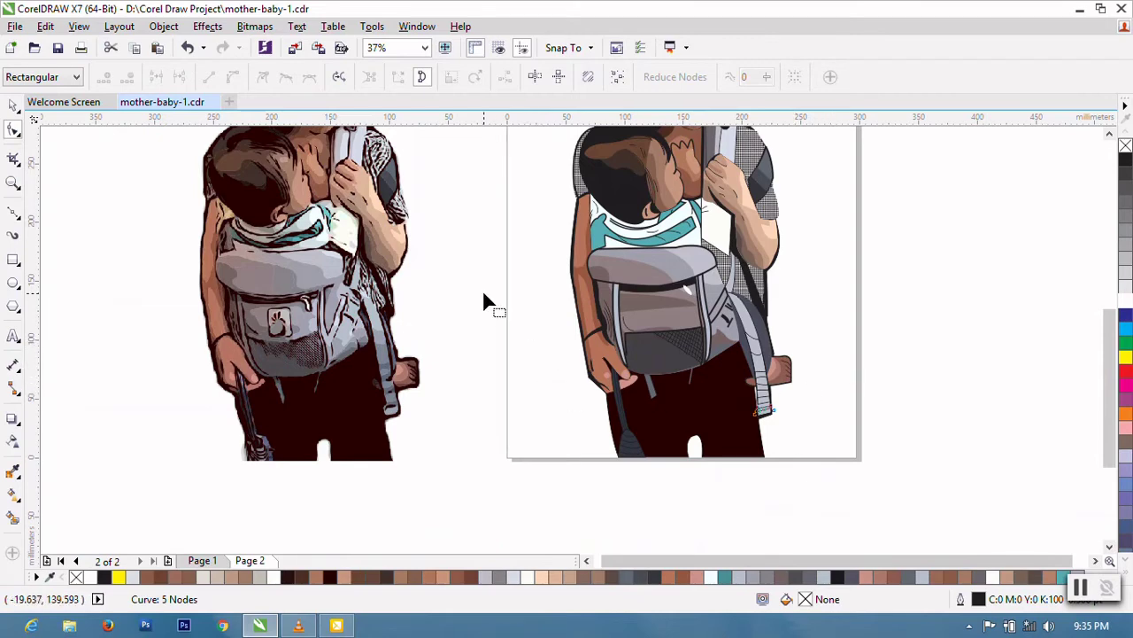
Step: Deselect the strap lines and sample a grey from the reference photo with the Eyedropper
left_click(13, 105)
left_click(89, 282)
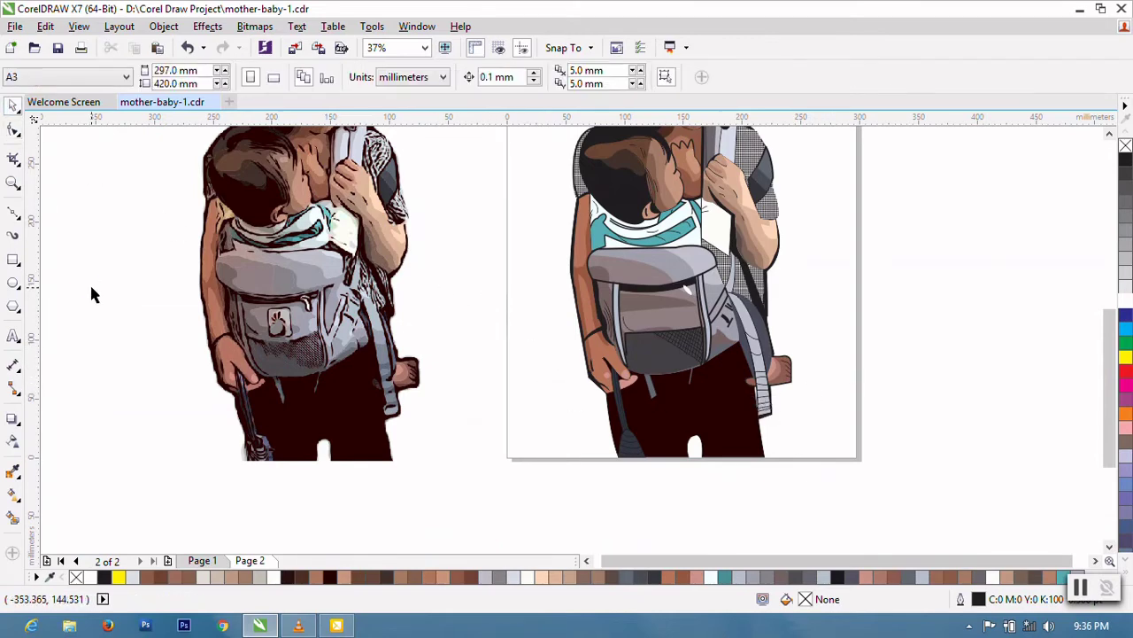
left_click(13, 474)
left_click(381, 350)
scroll(619, 336, "up", 2)
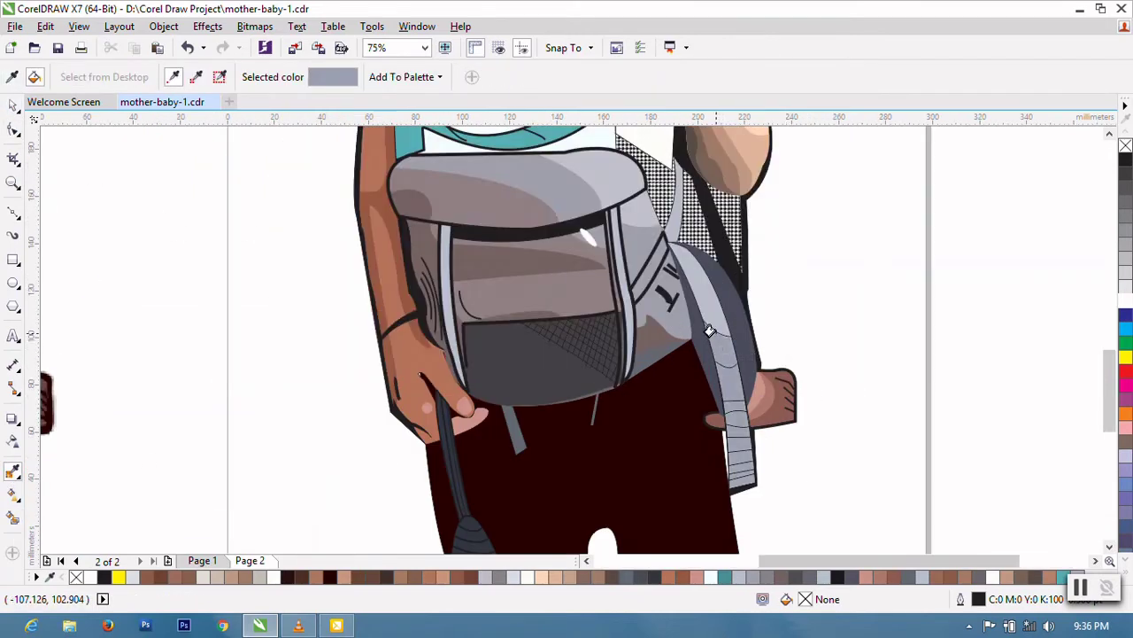
Step: Fill strap segments with a lighter grey sampled from the reference photo's strap
scroll(709, 330, "down", 1)
scroll(710, 330, "up", 1)
left_click(713, 329)
key("ctrl+z")
left_click(702, 330)
scroll(709, 329, "down", 1)
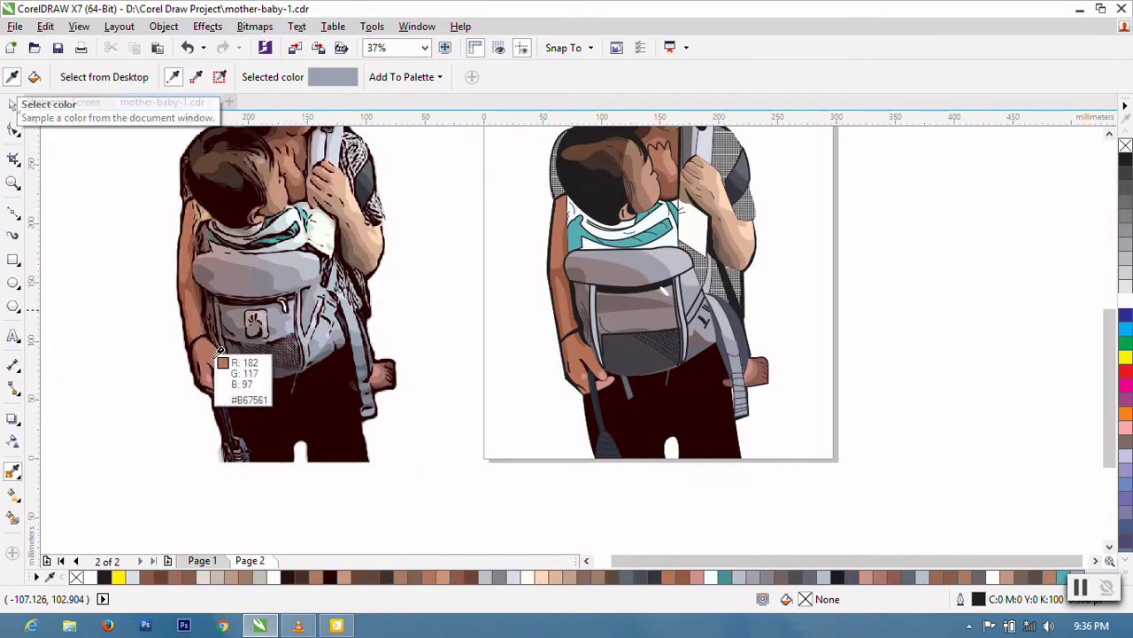
left_click(363, 358)
scroll(735, 389, "up", 2)
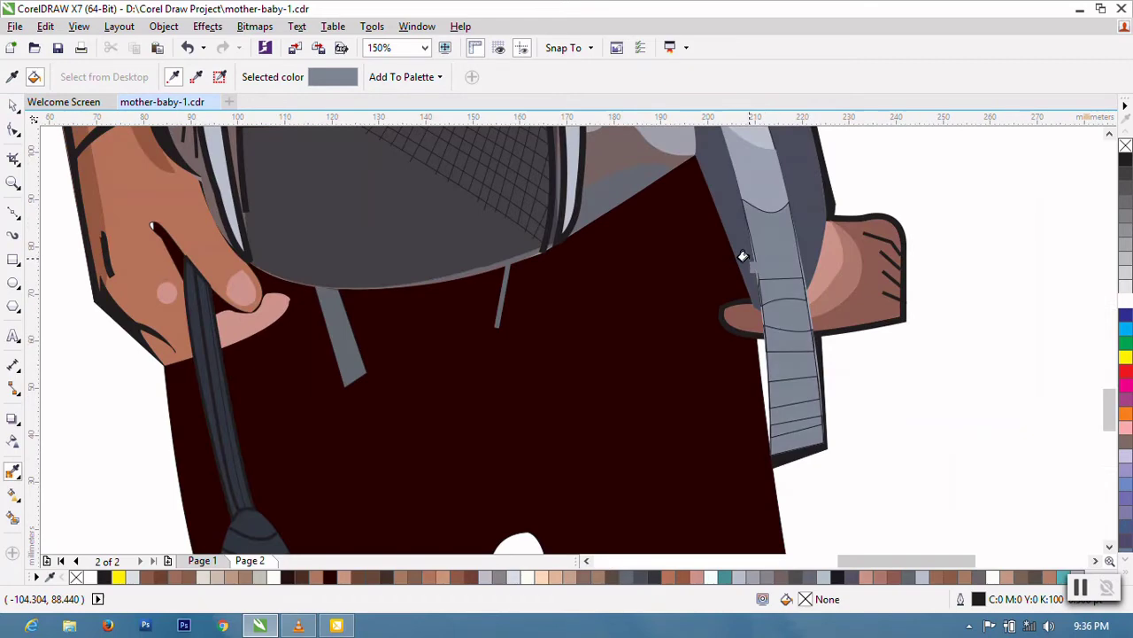
left_click(749, 256)
scroll(749, 257, "down", 1)
Step: Sample a darker grey and fill the four alternating strap bands with it
left_click(12, 76)
scroll(160, 324, "down", 1)
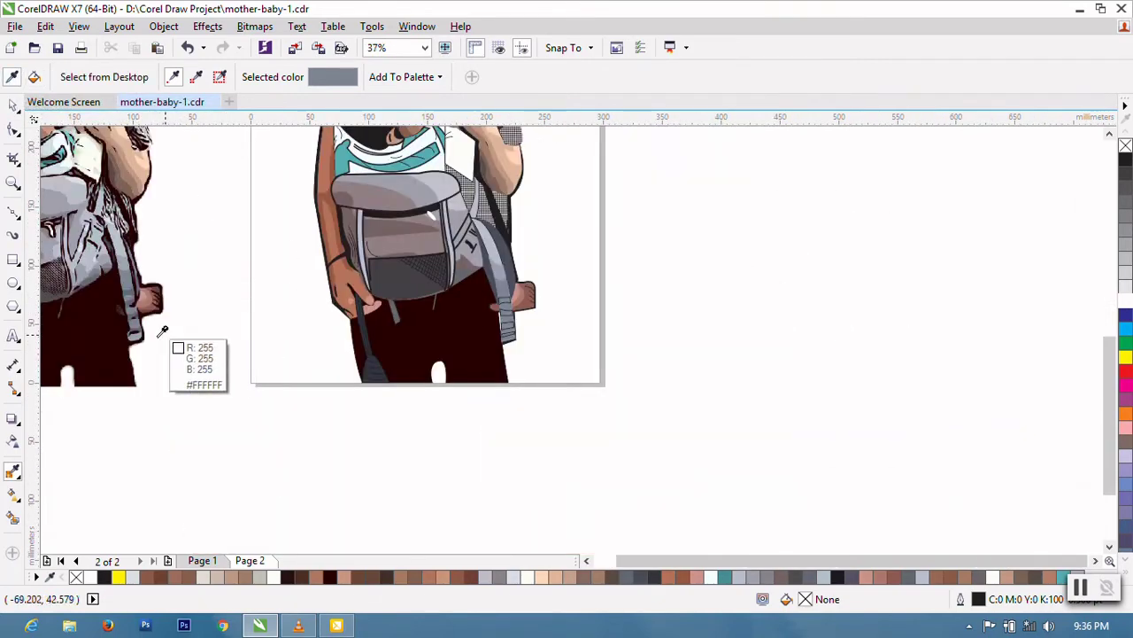
scroll(144, 295, "up", 1)
left_click(146, 288)
scroll(124, 330, "down", 1)
scroll(496, 232, "up", 2)
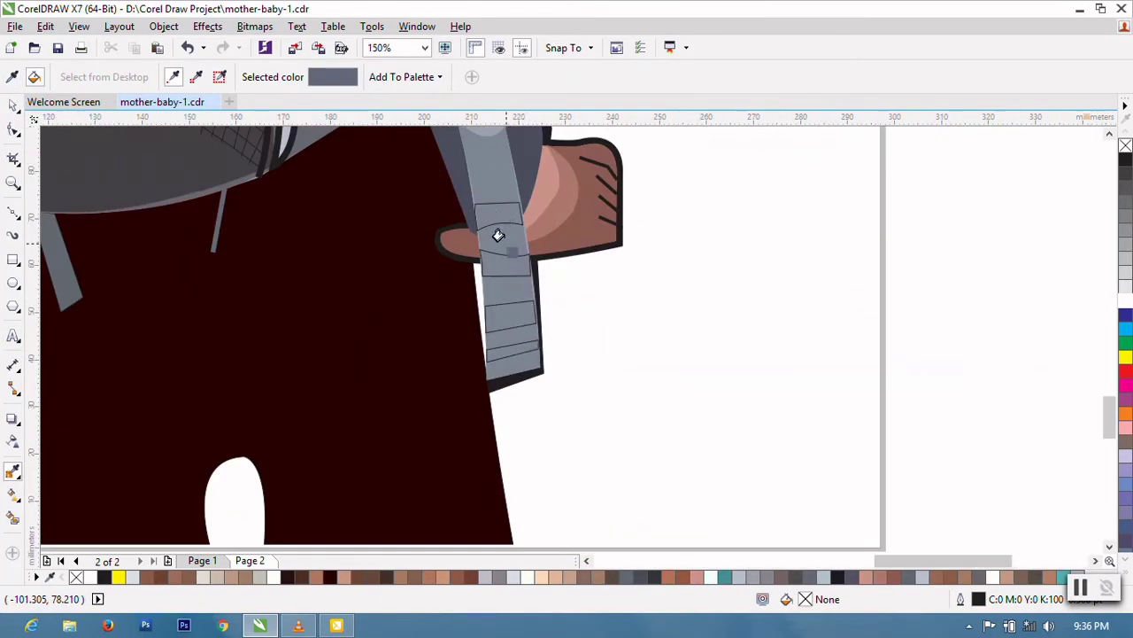
scroll(491, 213, "up", 1)
left_click(478, 188)
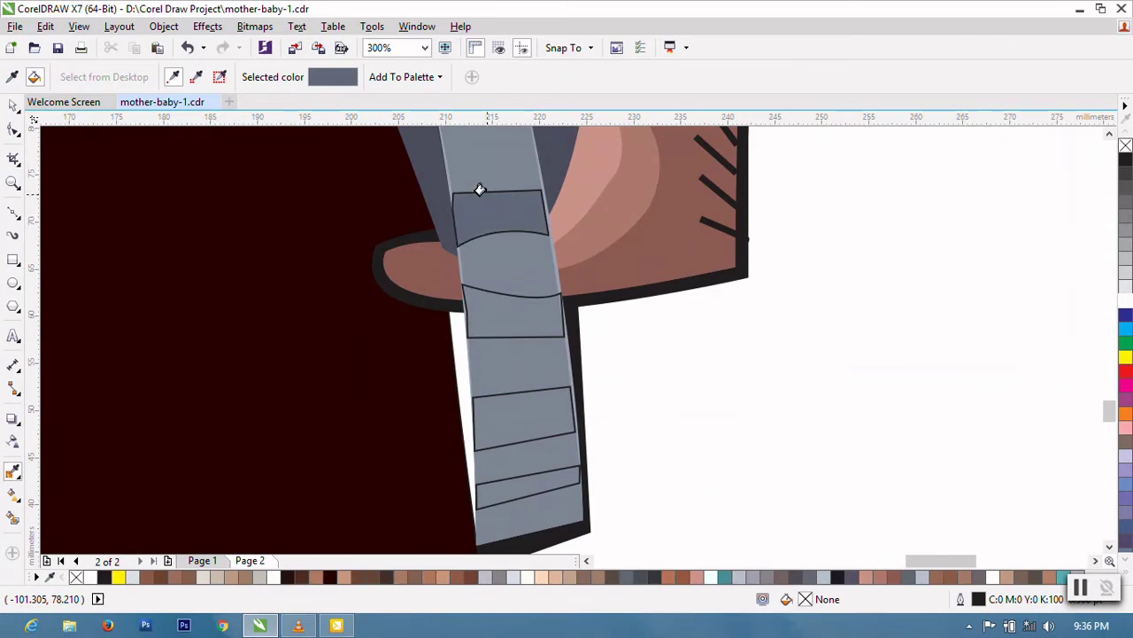
left_click(499, 313)
left_click(491, 407)
left_click(501, 483)
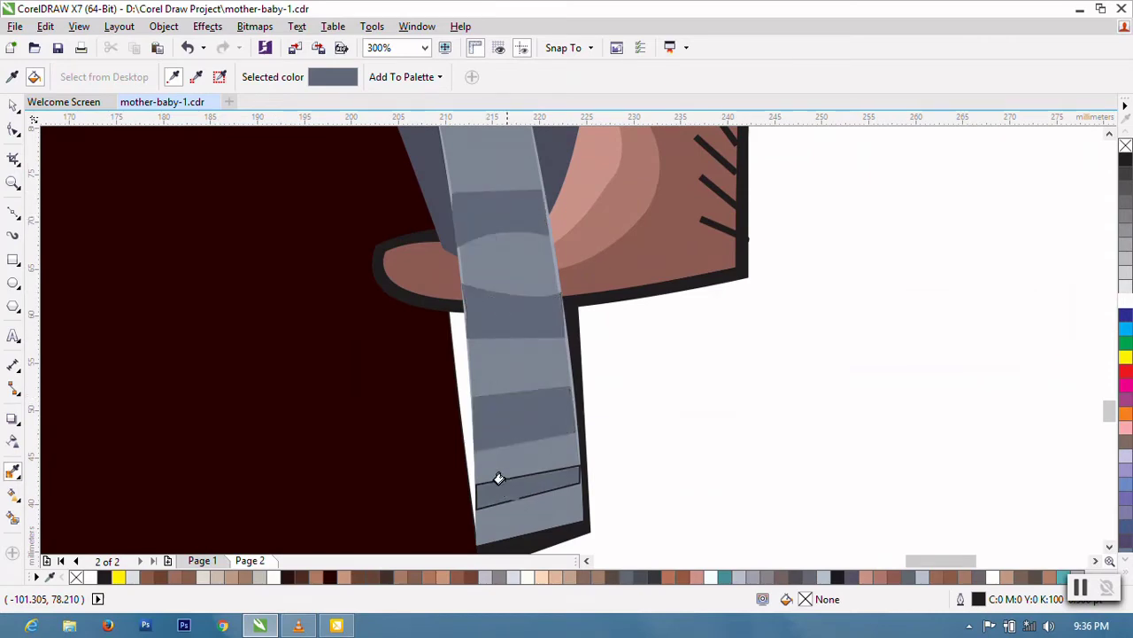
scroll(690, 501, "down", 2)
scroll(663, 455, "down", 1)
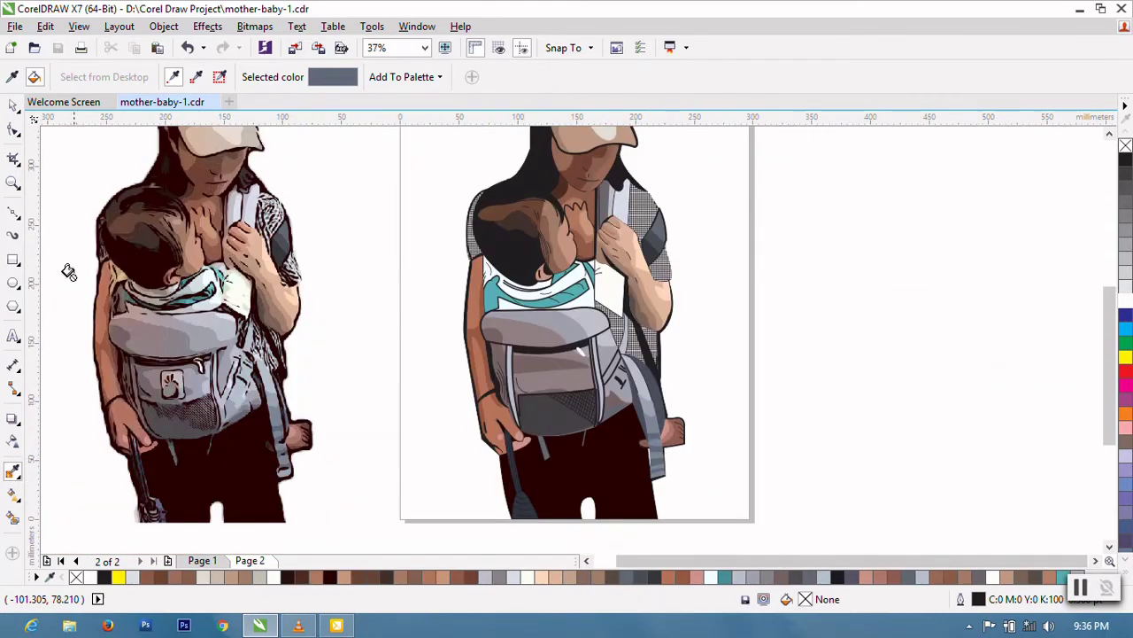
left_click(14, 104)
Step: Trace a Bezier curve along the strap edge and extend it up the strap
left_click(12, 212)
scroll(626, 248, "up", 1)
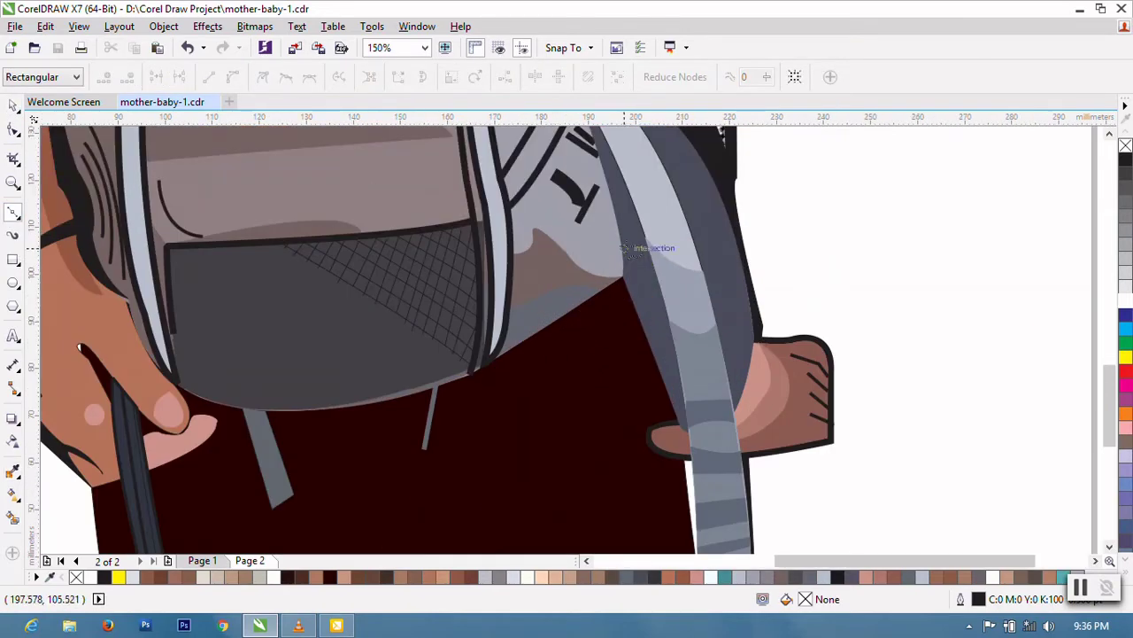
scroll(626, 248, "up", 1)
scroll(626, 248, "down", 1)
left_click(653, 335)
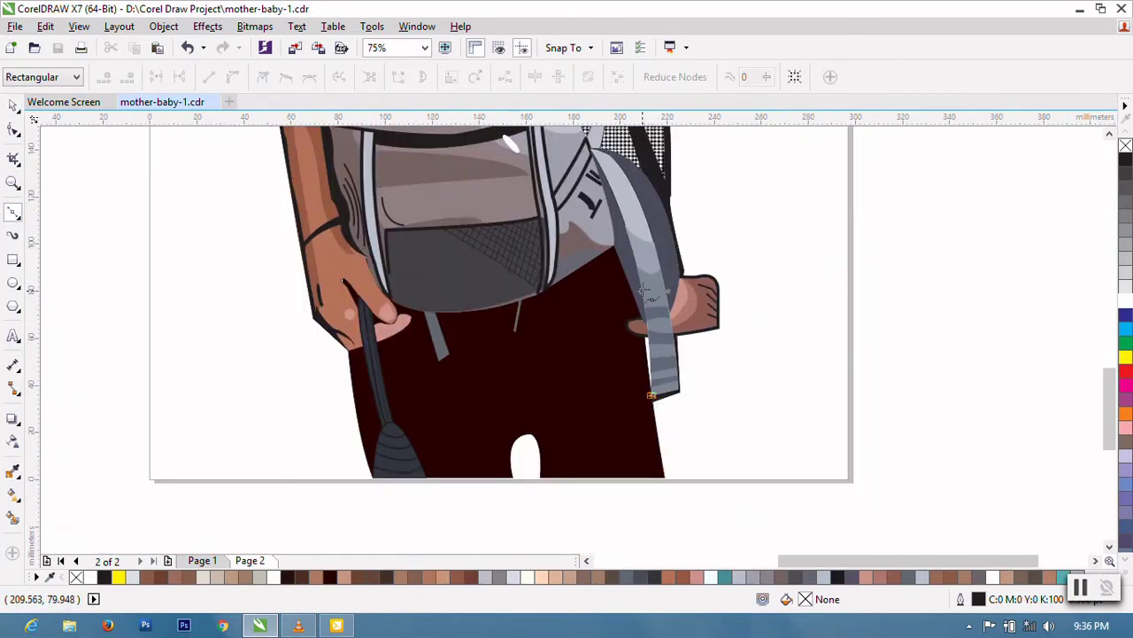
left_click(641, 282)
double_click(653, 397)
scroll(652, 397, "up", 1)
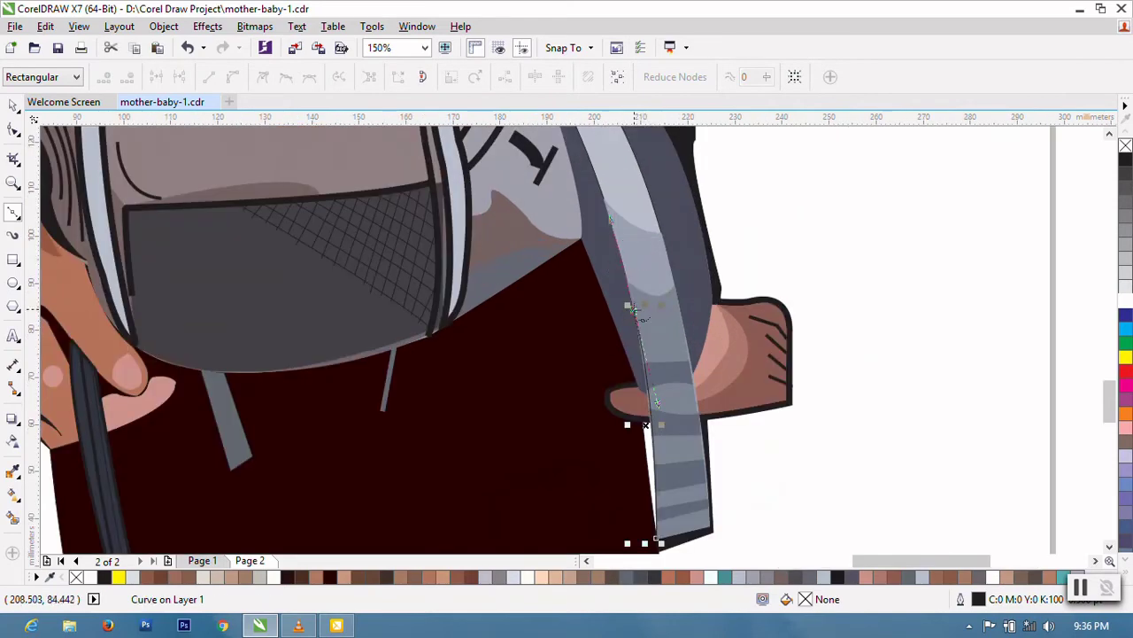
scroll(651, 389, "down", 1)
scroll(646, 385, "up", 1)
left_click(620, 232)
double_click(625, 252)
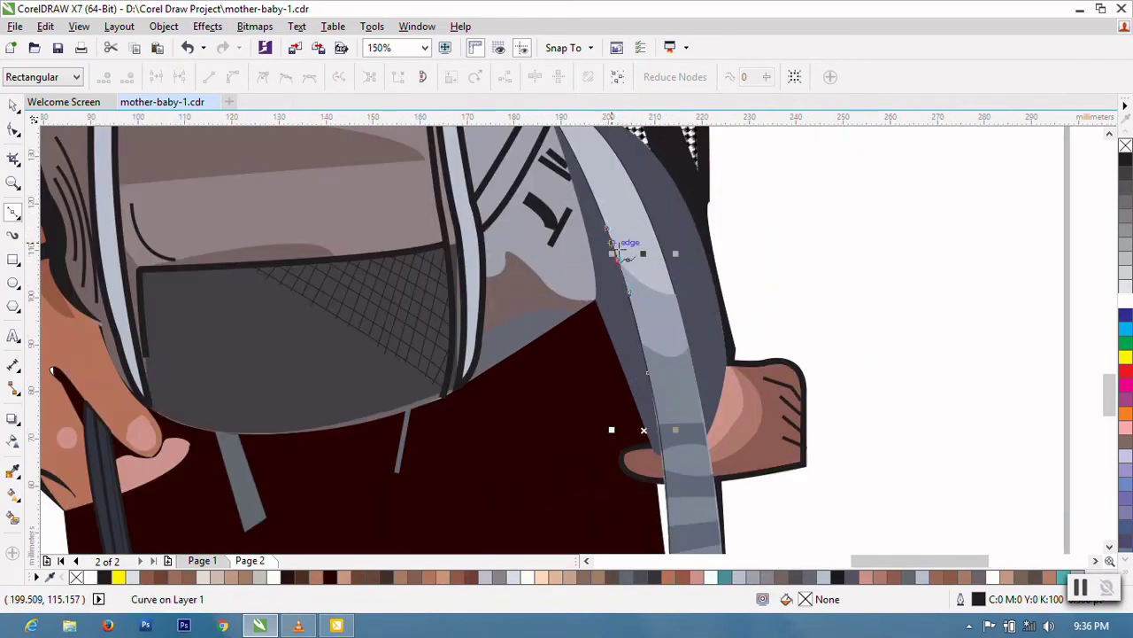
Step: Draw a second curve along the strap and give both curves a 4.0 pt outline
scroll(673, 326, "down", 1)
left_click(679, 462)
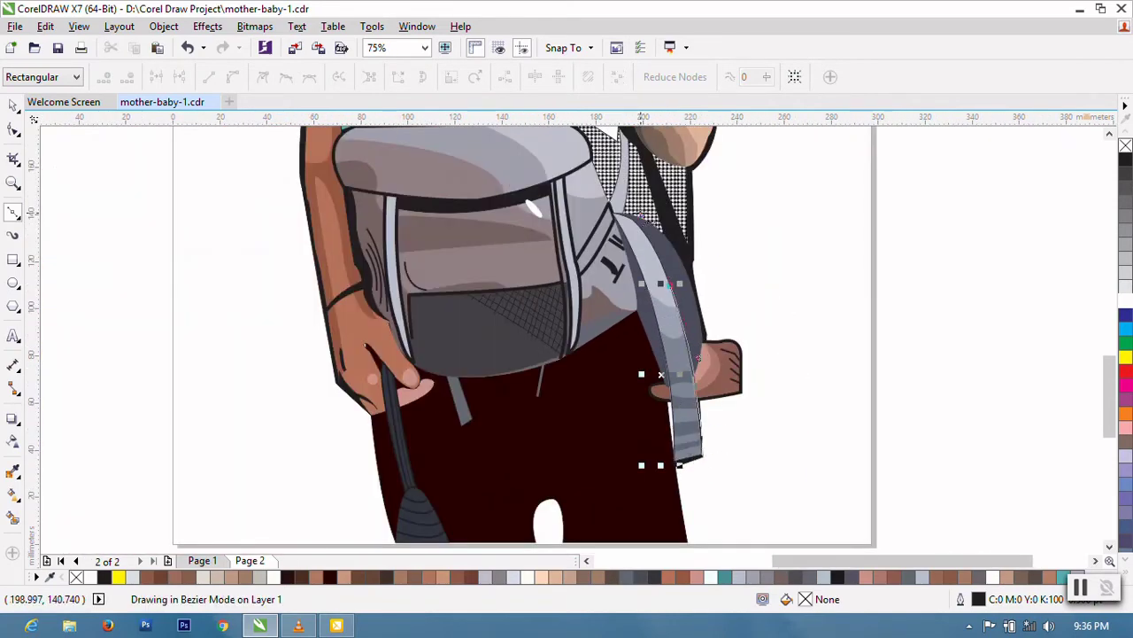
double_click(660, 375)
scroll(661, 374, "up", 1)
key("space")
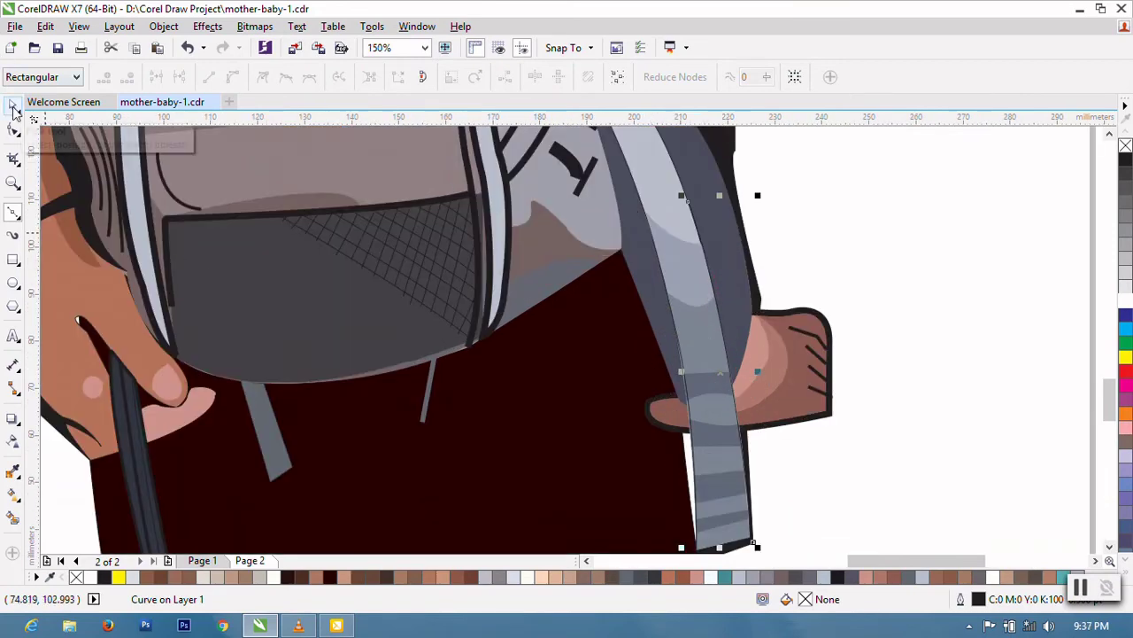
left_click(689, 405, "shift")
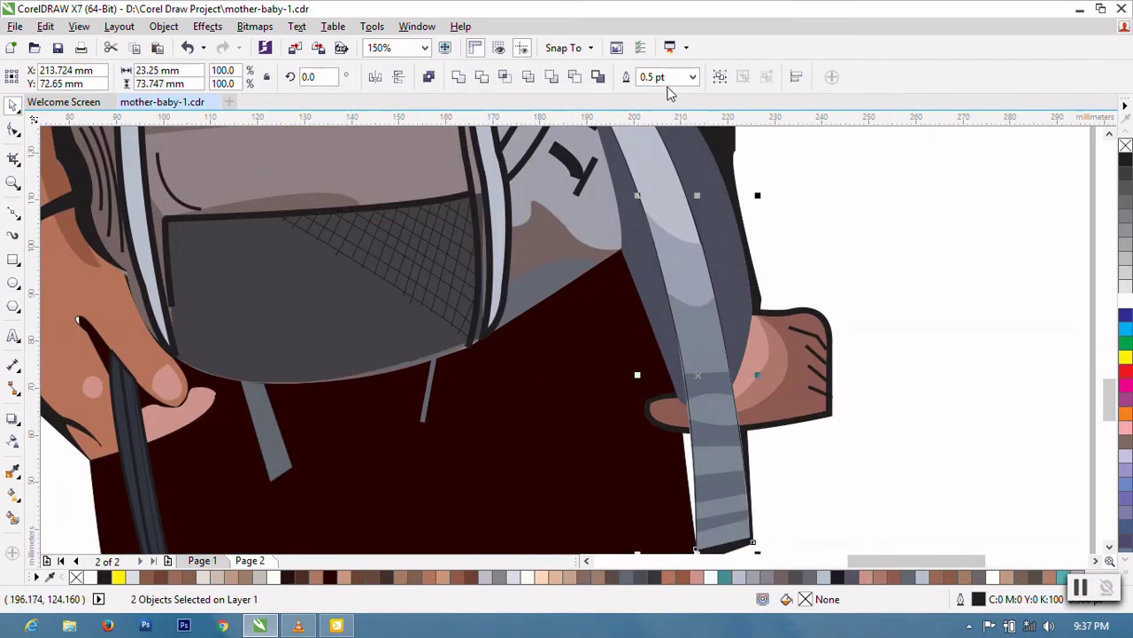
left_click(692, 77)
left_click(669, 200)
scroll(801, 286, "down", 1)
left_click(801, 288)
scroll(786, 332, "down", 1)
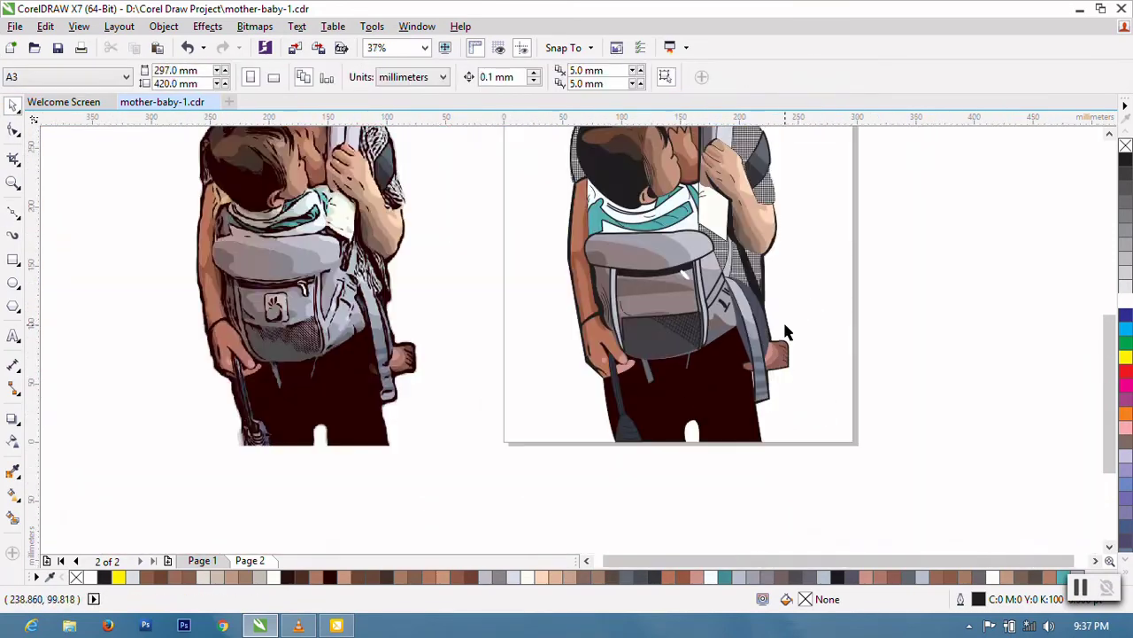
Step: Draw a freehand stroke beside the strap, then undo it
left_click(13, 213)
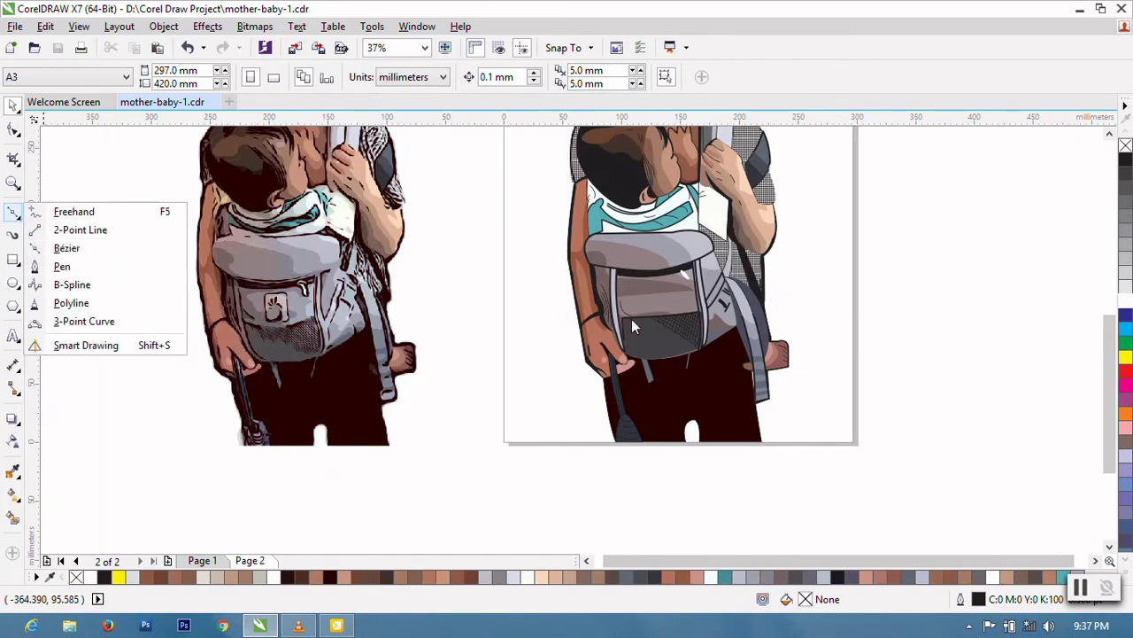
left_click(73, 212)
scroll(765, 356, "up", 1)
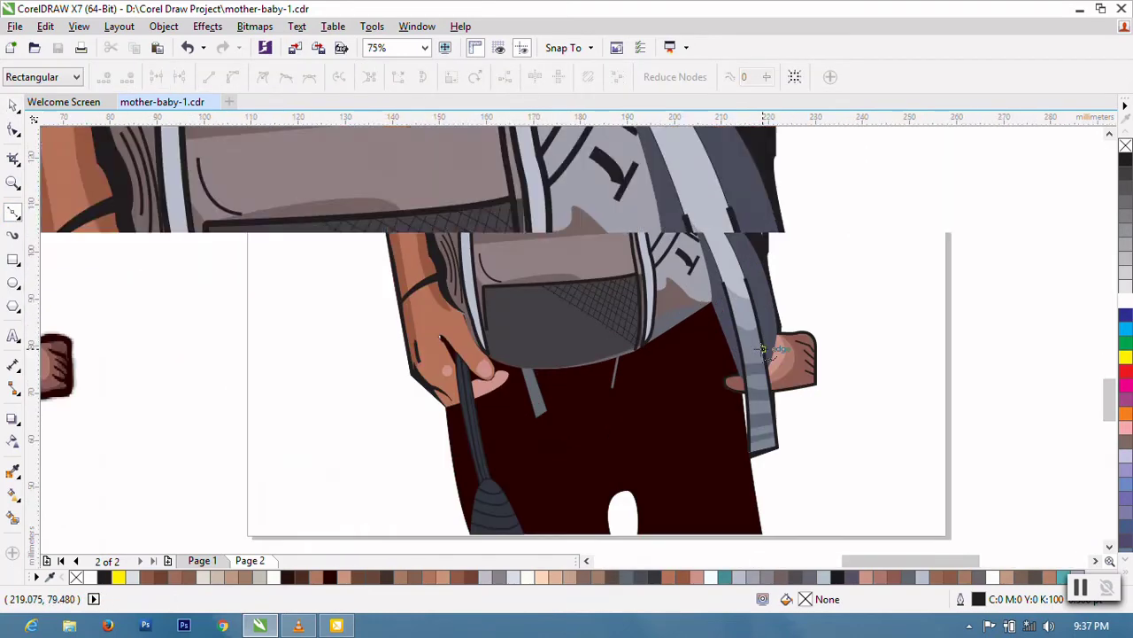
scroll(753, 345, "up", 1)
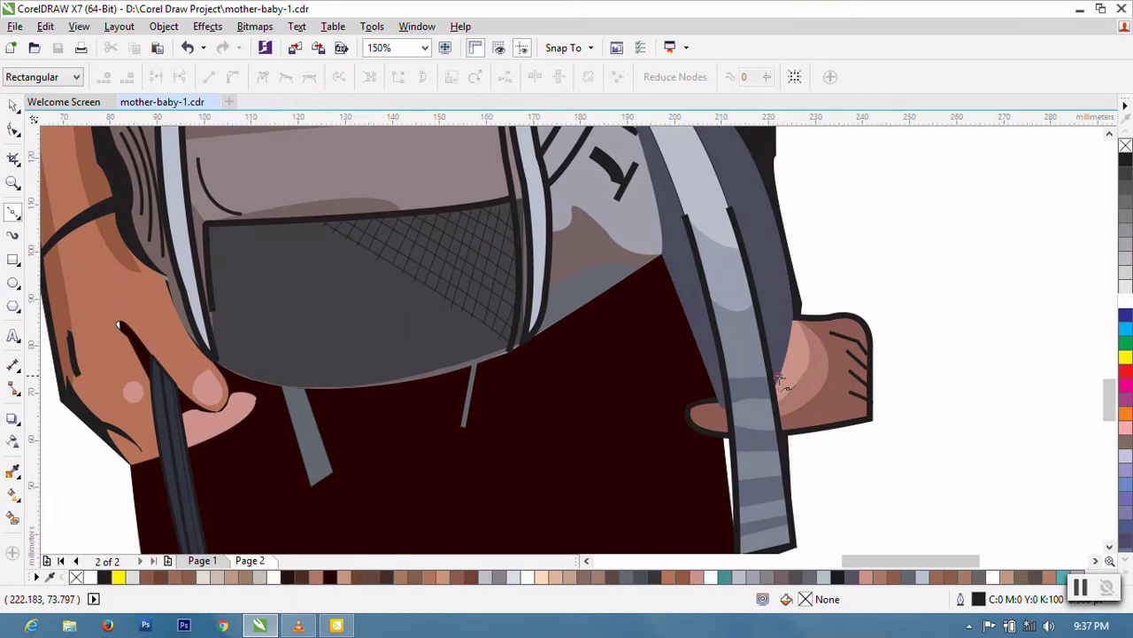
scroll(779, 379, "down", 1)
left_click_drag(780, 386, 629, 288)
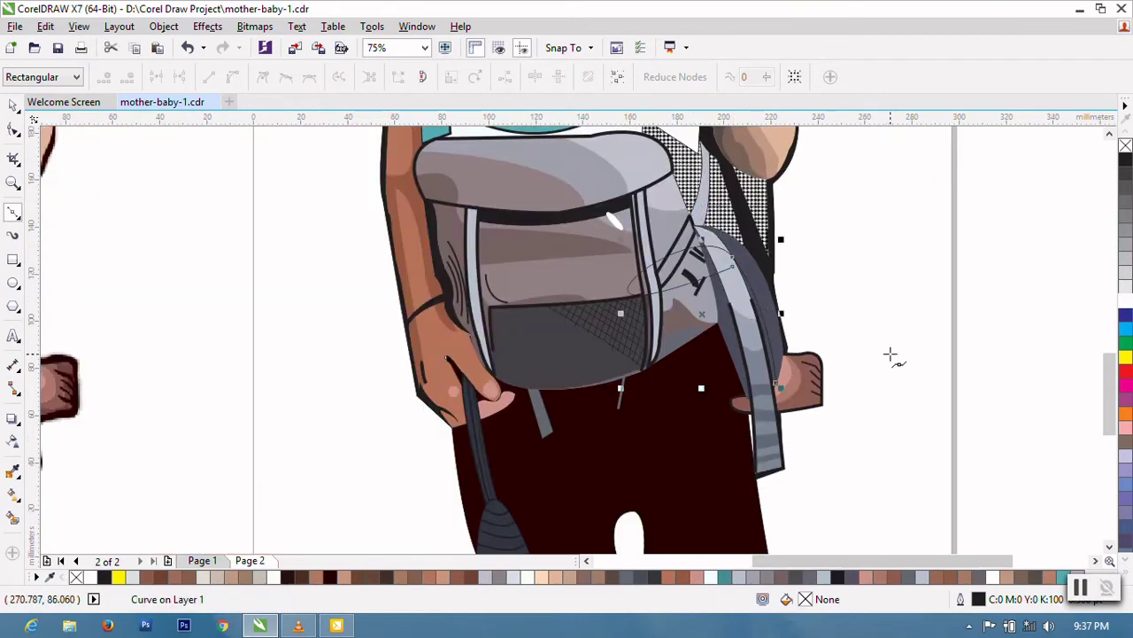
key("ctrl+z")
scroll(885, 353, "down", 1)
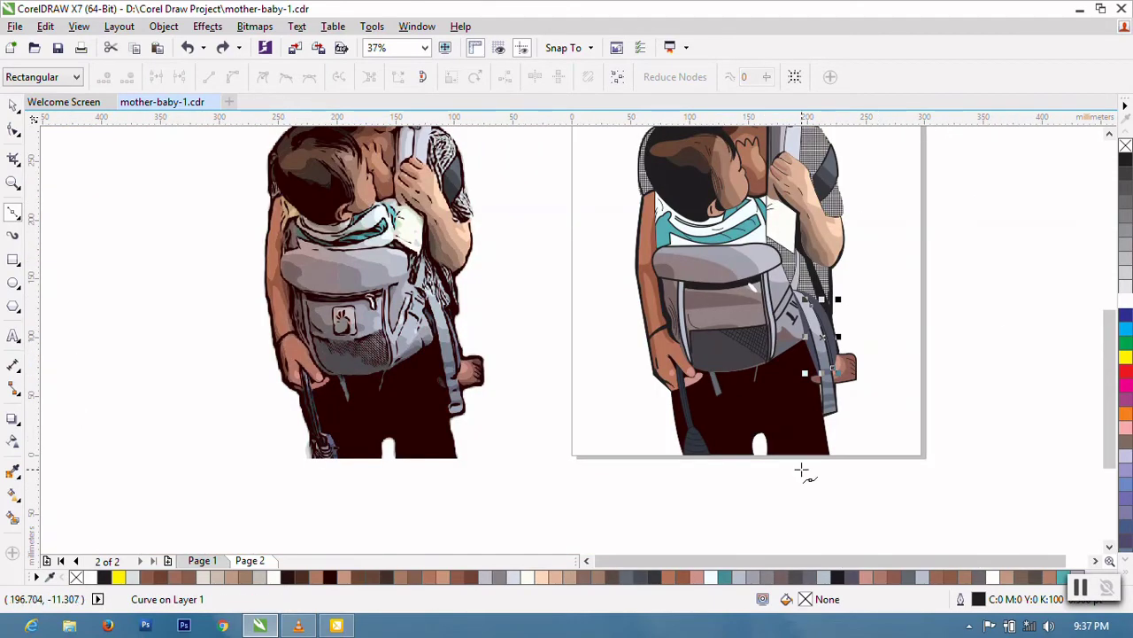
scroll(802, 468, "down", 1)
Step: Set the strap curve's outline width to 3.0 pt
left_click(13, 104)
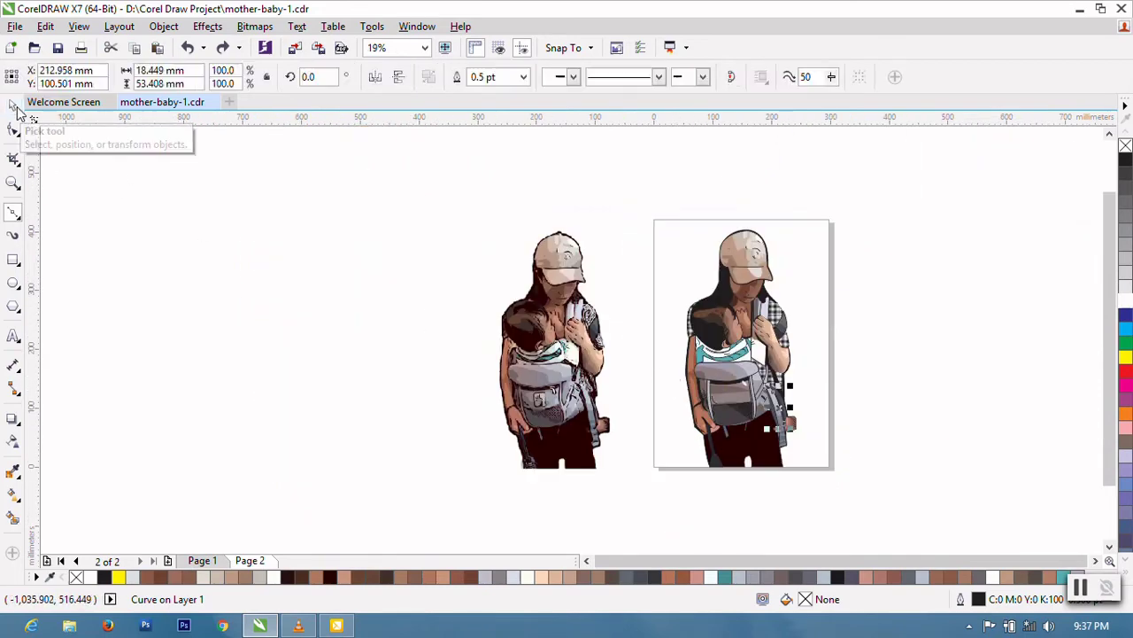
scroll(794, 385, "up", 1)
left_click(523, 77)
left_click(501, 182)
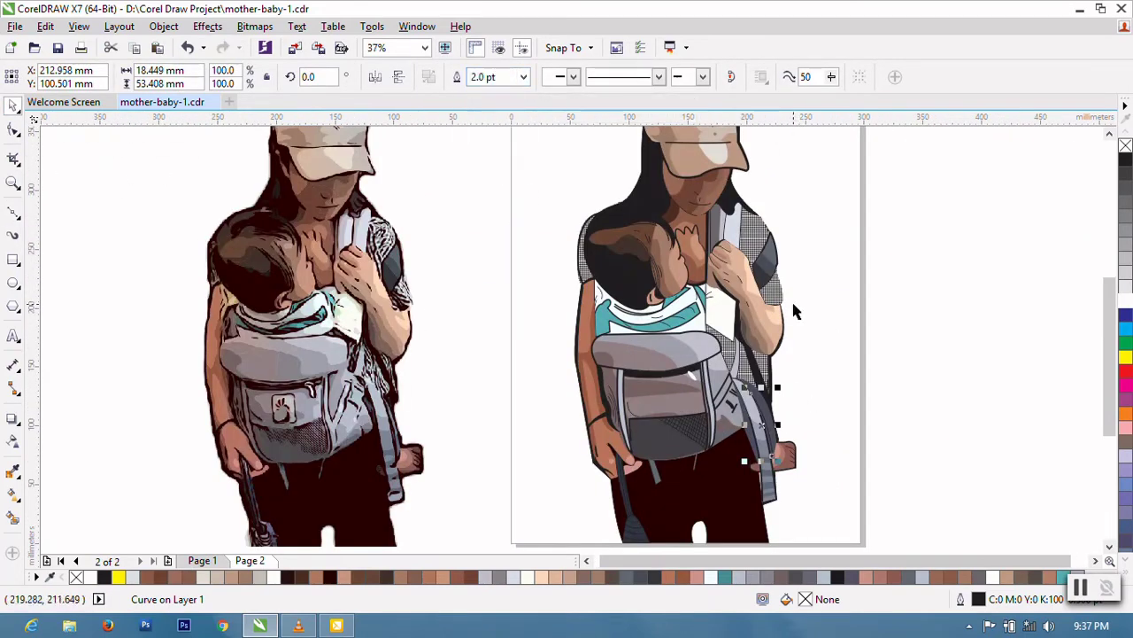
left_click(913, 378)
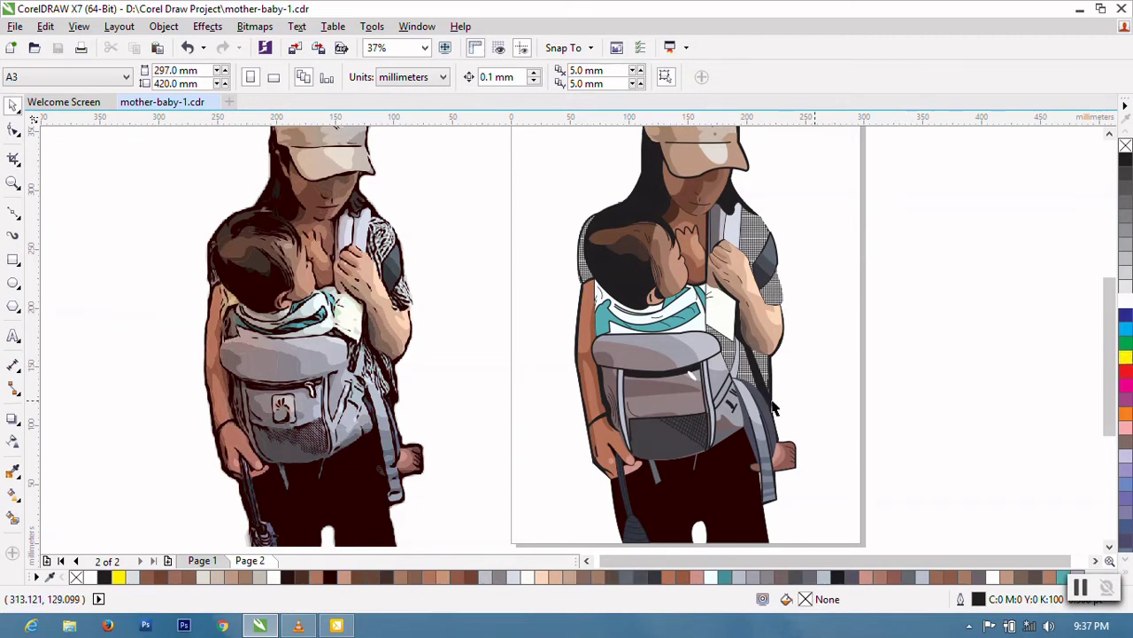
left_click(13, 212)
Step: Extend the curve beside the backpack's top with new nodes around its rounded upper-right edge
scroll(722, 352, "up", 3)
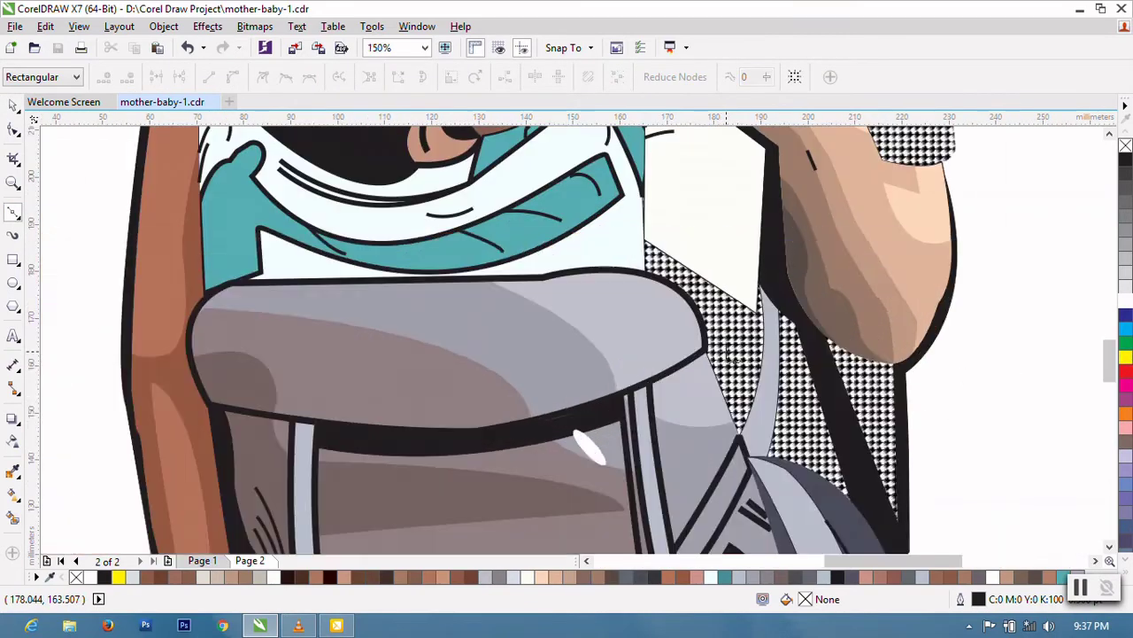
left_click(749, 426)
scroll(745, 404, "up", 2)
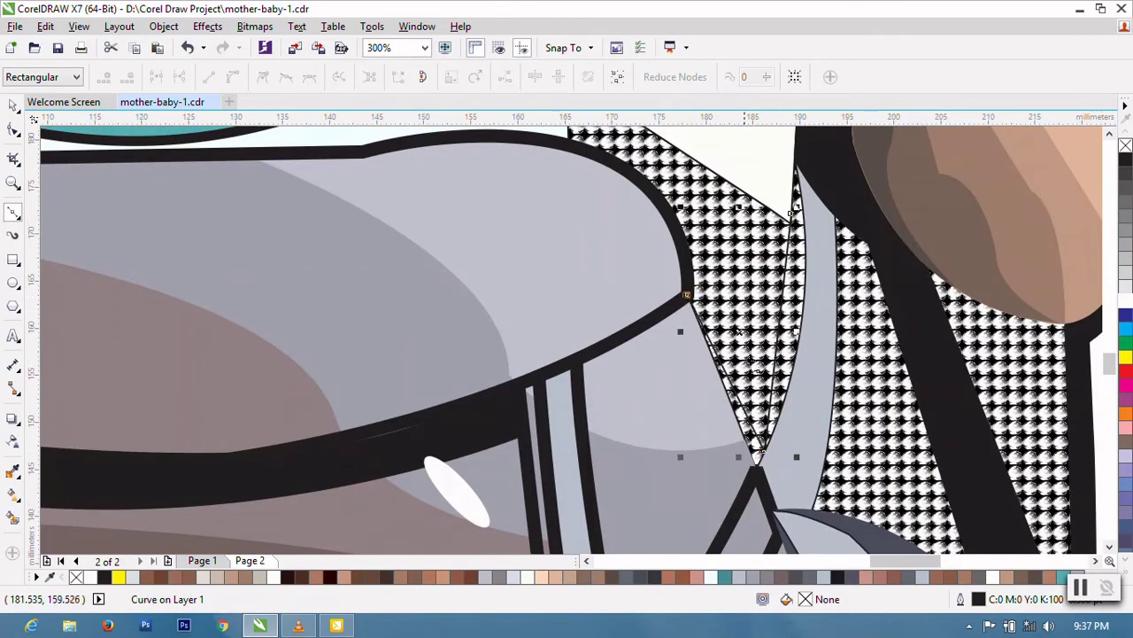
scroll(759, 453, "down", 2)
scroll(761, 443, "up", 4)
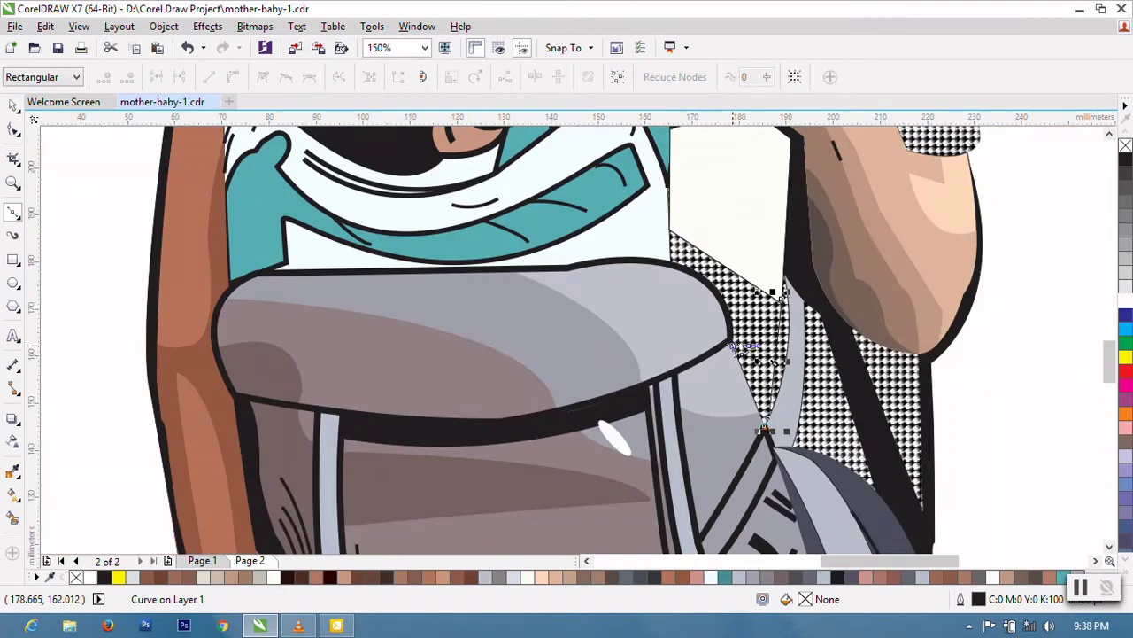
scroll(771, 417, "down", 3)
scroll(737, 344, "up", 2)
left_click(622, 210)
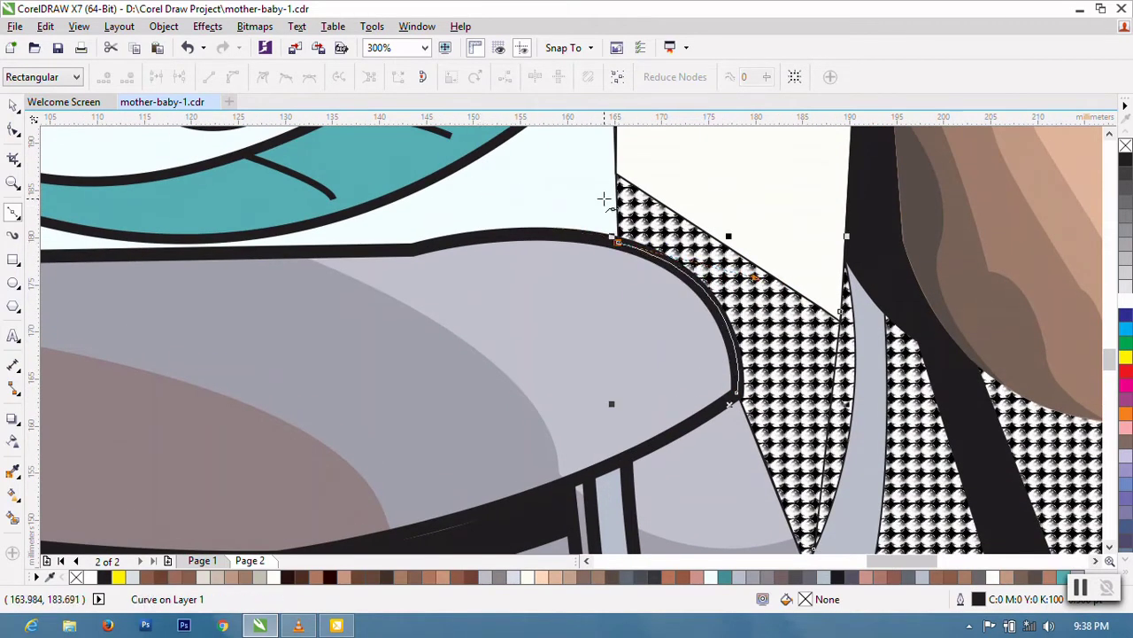
left_click(617, 167)
left_click(836, 315)
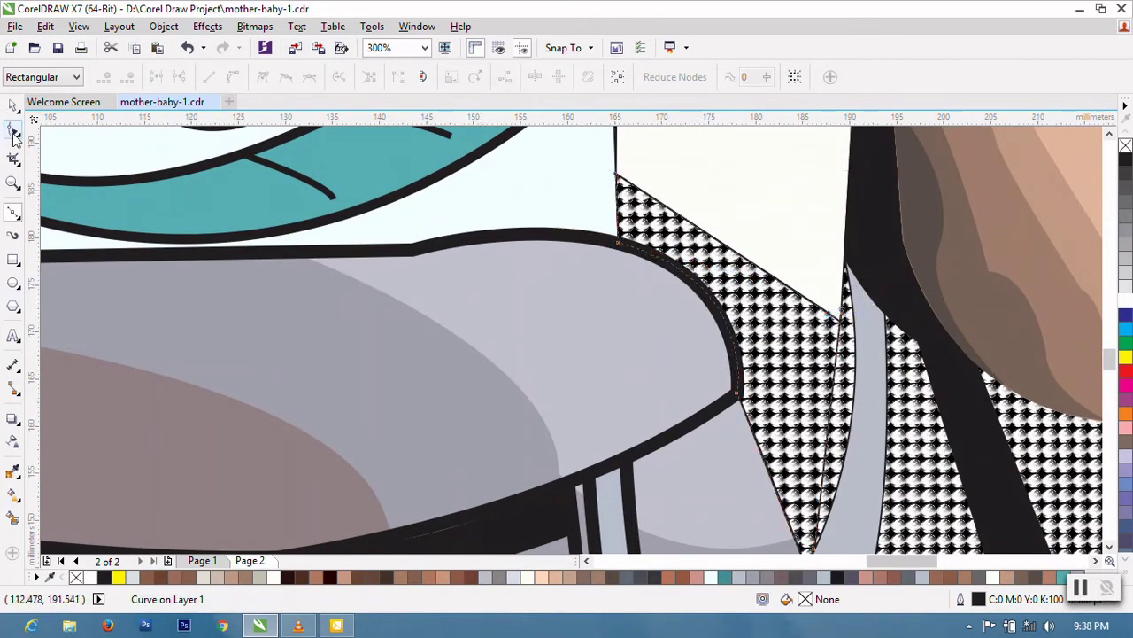
Step: Snap the end node onto the start node and close the curve into a seven-node shape
left_click(14, 129)
scroll(831, 313, "up", 3)
left_click_drag(865, 300, 863, 332)
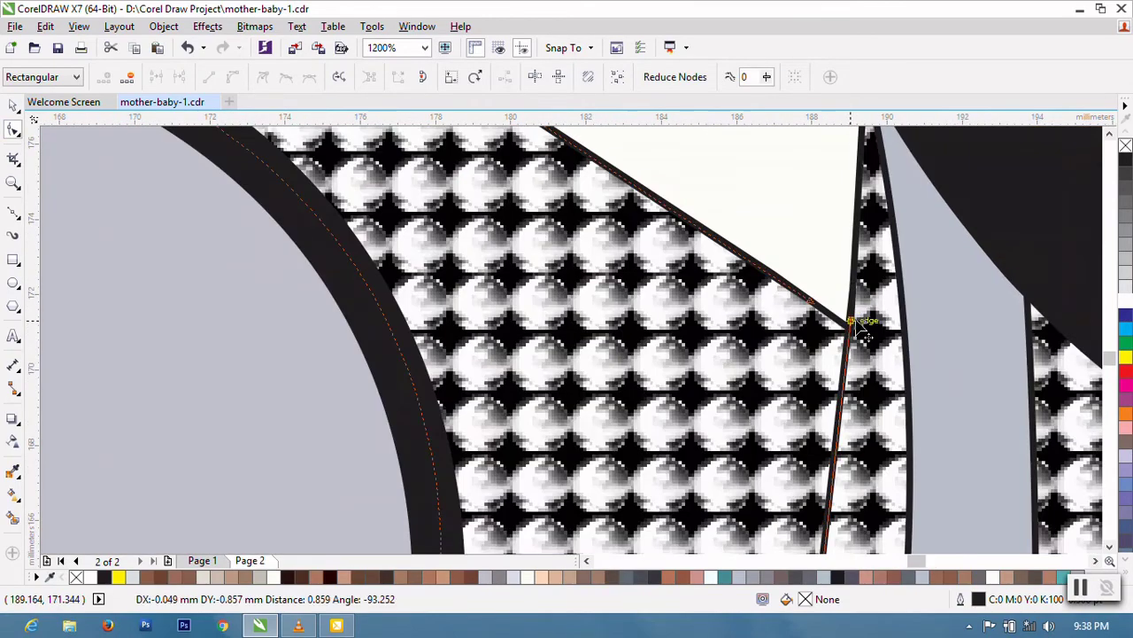
right_click(785, 360)
left_click(823, 198)
scroll(842, 359, "down", 3)
scroll(841, 359, "down", 2)
left_click(13, 106)
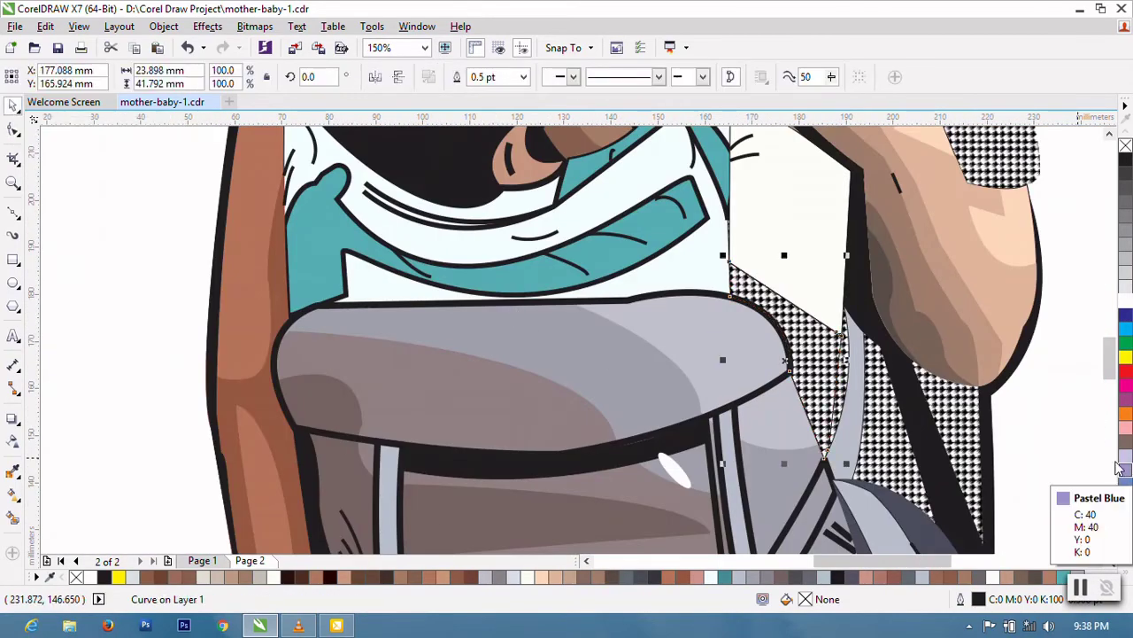
scroll(478, 337, "down", 1)
scroll(478, 337, "down", 1)
Step: Sample the dark brown #392322 from the photo and fill the backpack gap shape with it
left_click(13, 474)
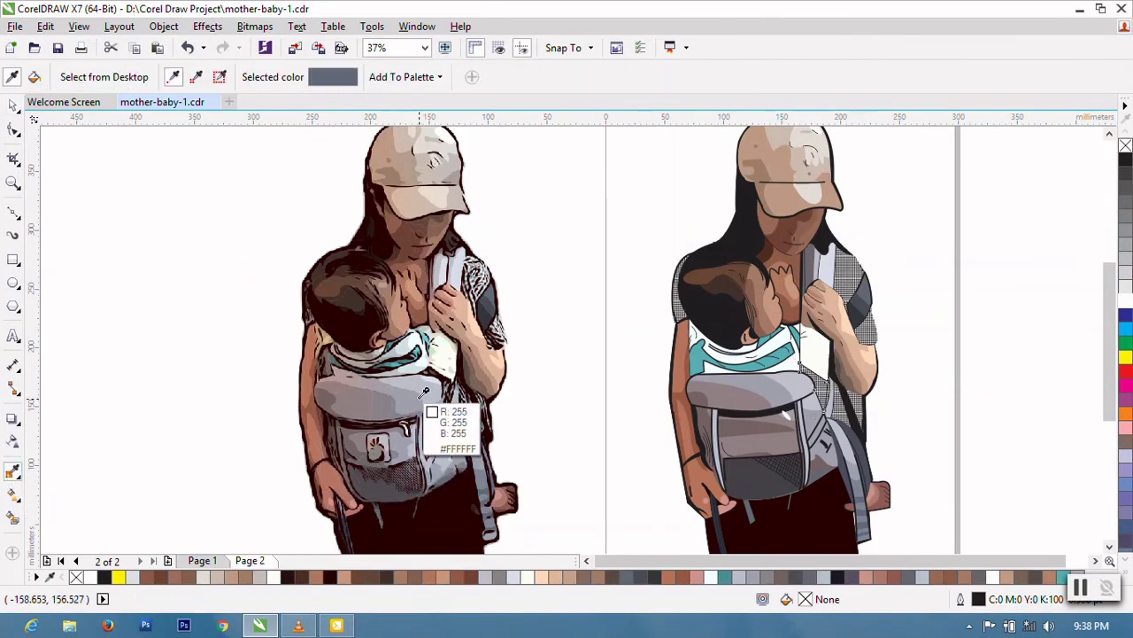
scroll(450, 417, "up", 2)
left_click(458, 286)
scroll(455, 298, "down", 1)
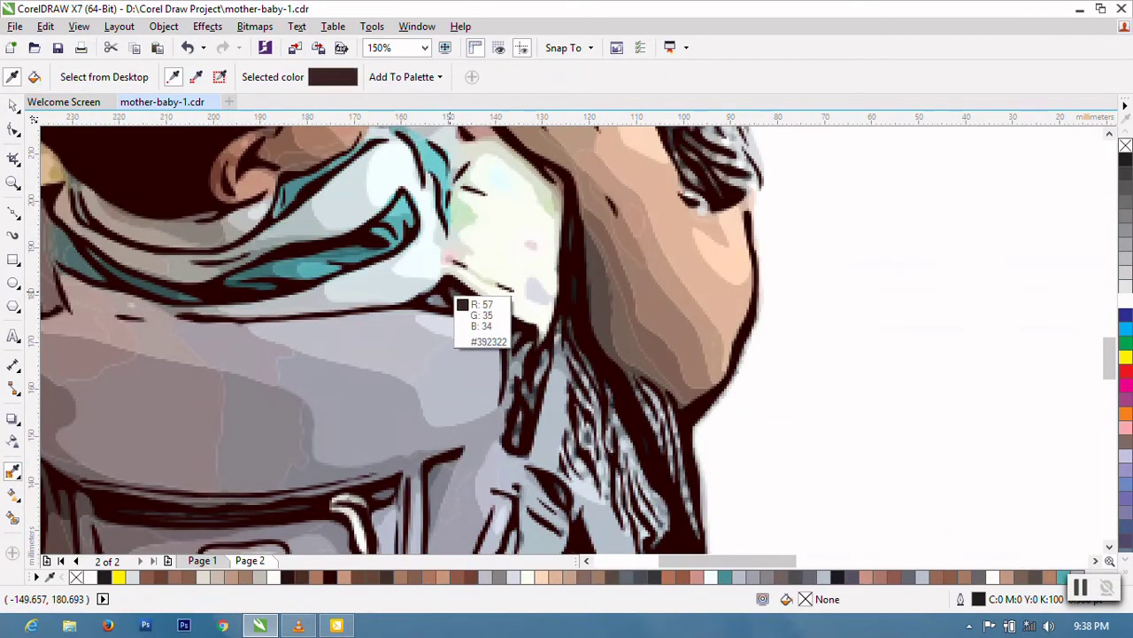
scroll(455, 298, "down", 2)
scroll(708, 274, "up", 3)
left_click(724, 269)
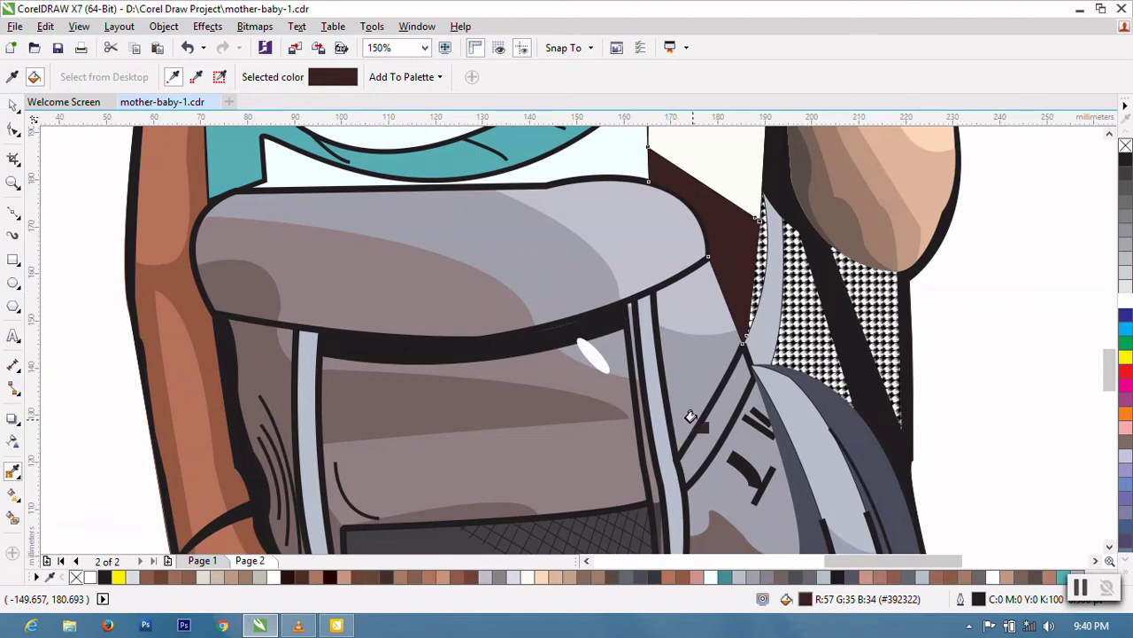
scroll(691, 416, "down", 2)
key("space")
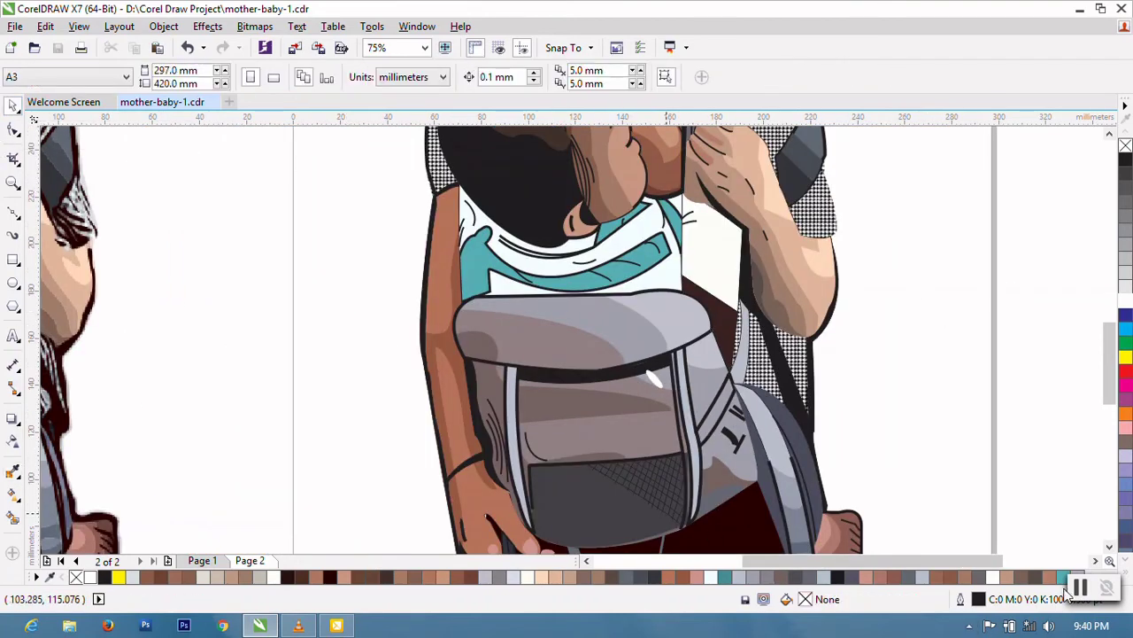
Step: Start a Bezier curve by the baby's teal strap and draw curved segments along its edge
scroll(1010, 504, "down", 1)
key("F10")
left_click(735, 340)
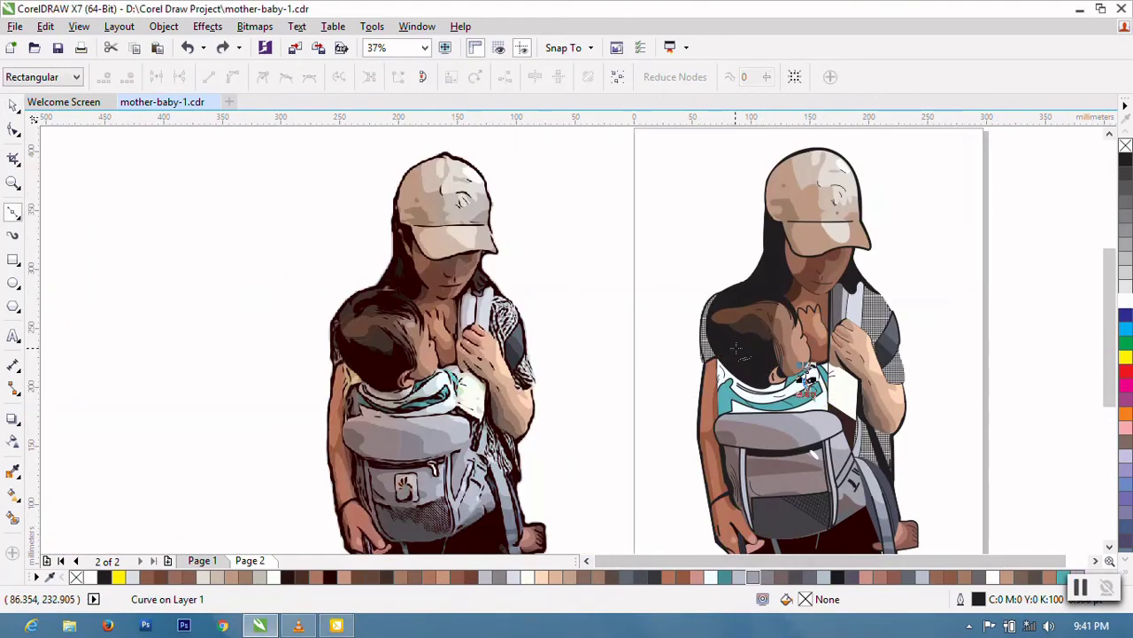
scroll(735, 348, "up", 3)
scroll(824, 425, "down", 2)
scroll(853, 461, "up", 1)
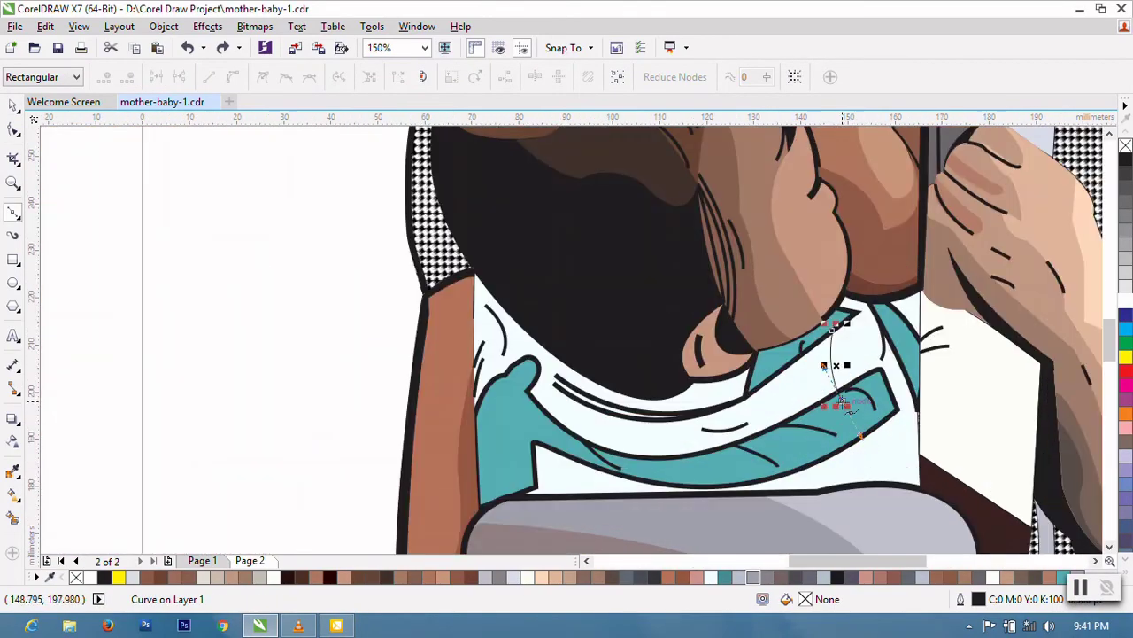
left_click_drag(903, 476, 861, 464)
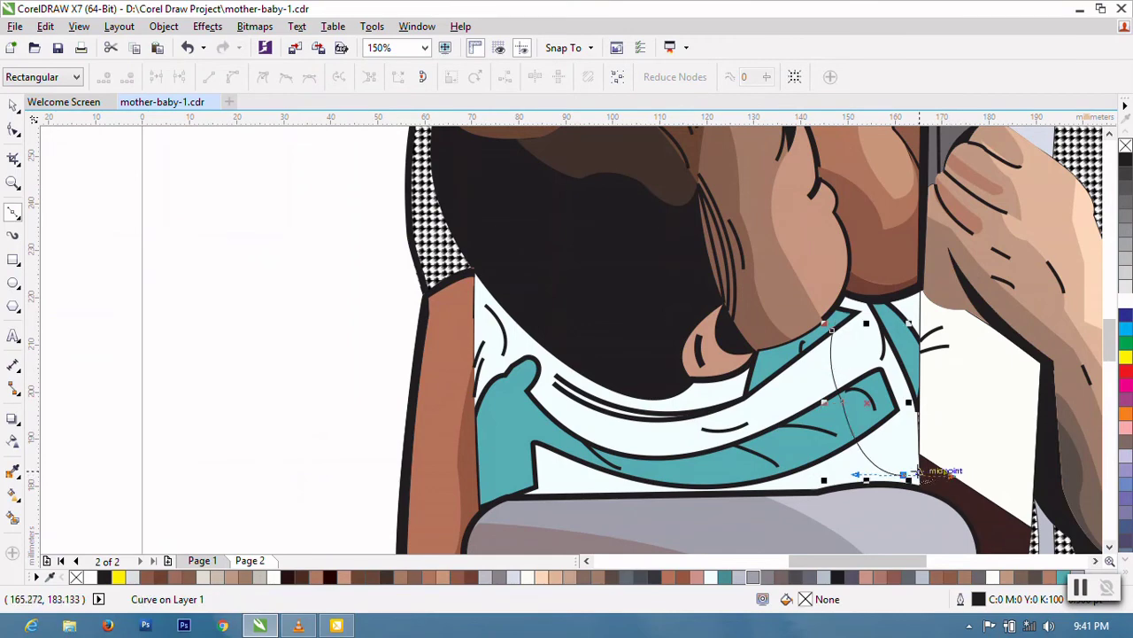
scroll(861, 462, "down", 1)
scroll(861, 462, "up", 1)
scroll(873, 470, "down", 1)
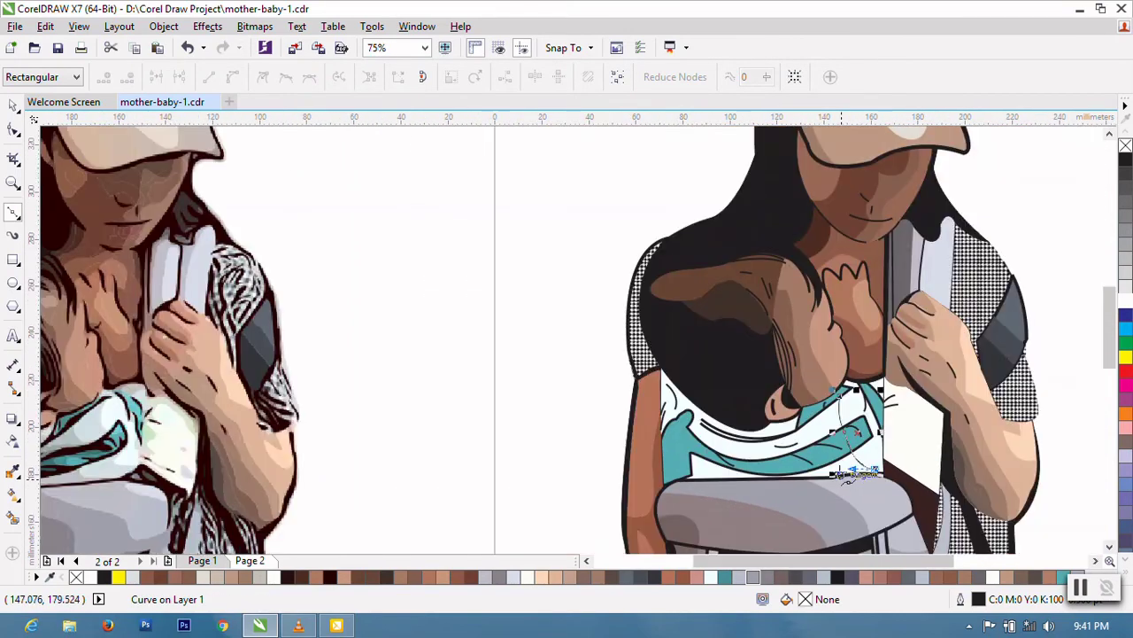
left_click_drag(810, 469, 801, 489)
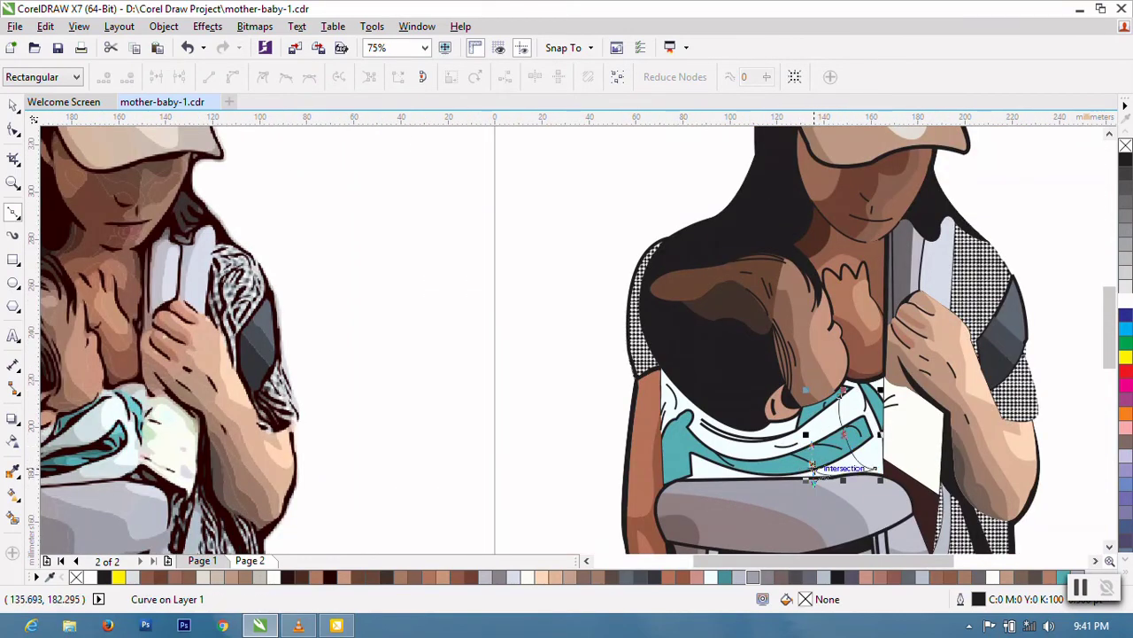
scroll(821, 428, "up", 1)
left_click_drag(822, 428, 827, 463)
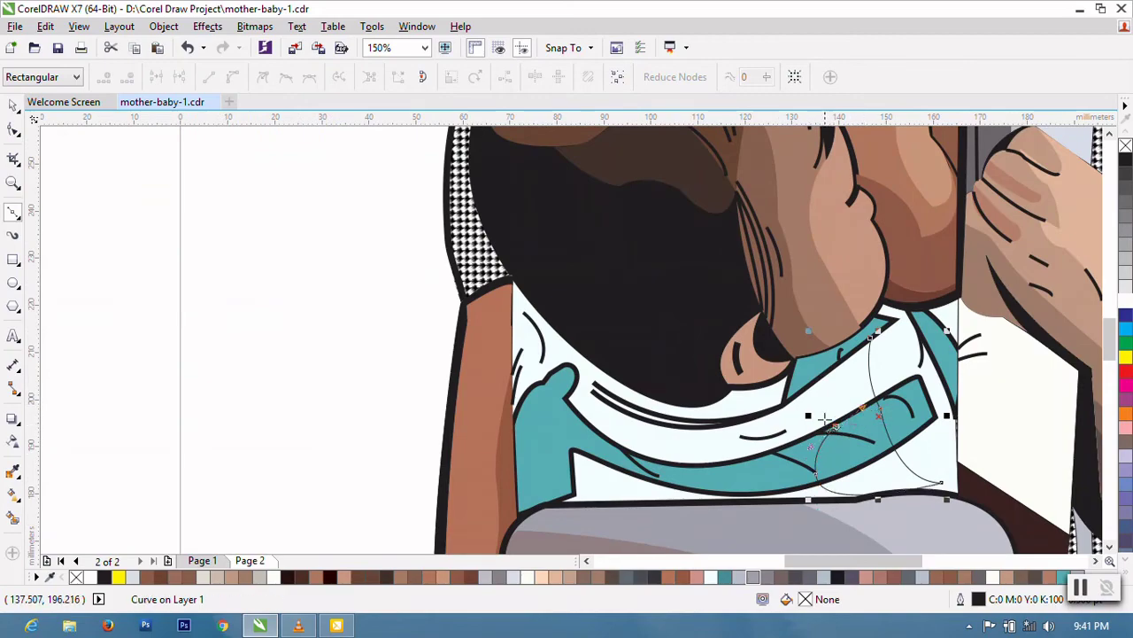
scroll(831, 463, "down", 1)
scroll(837, 431, "up", 1)
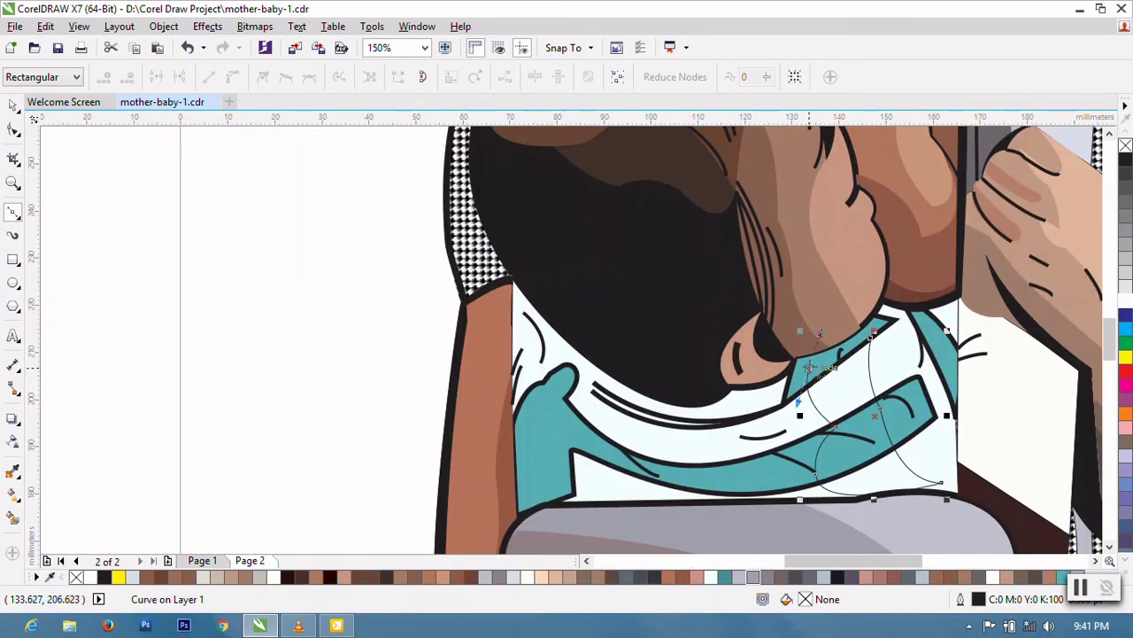
scroll(837, 417, "down", 1)
scroll(846, 381, "up", 2)
Step: Reshape a segment of the new strap curve so it sits over the teal strap
left_click(13, 128)
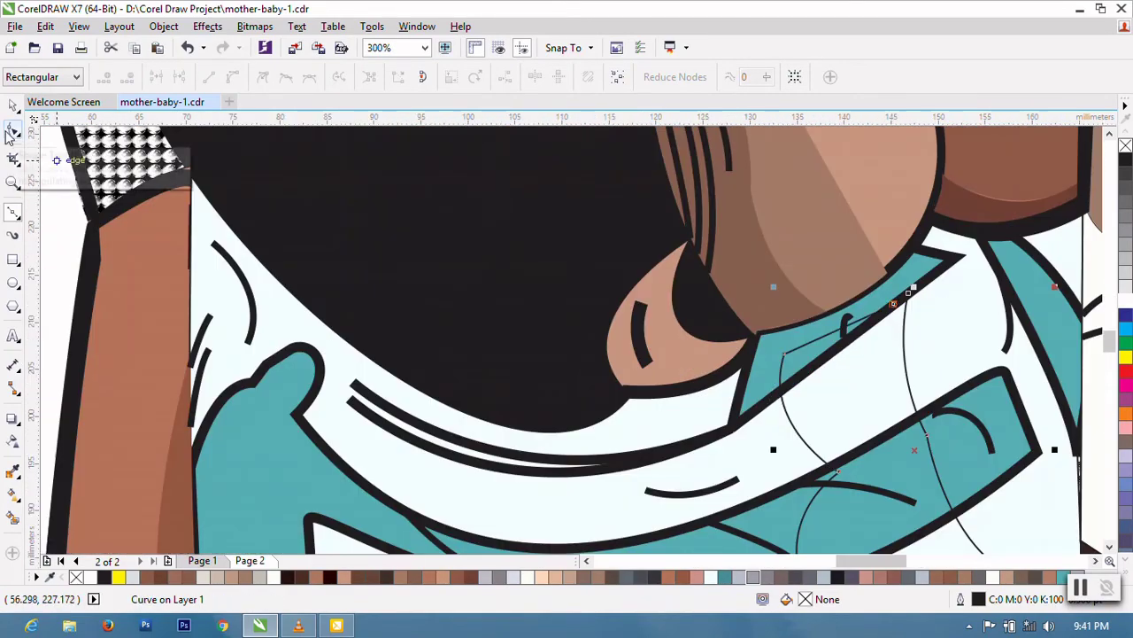
right_click(842, 435)
left_click(897, 296)
scroll(900, 302, "down", 1)
scroll(900, 302, "down", 1)
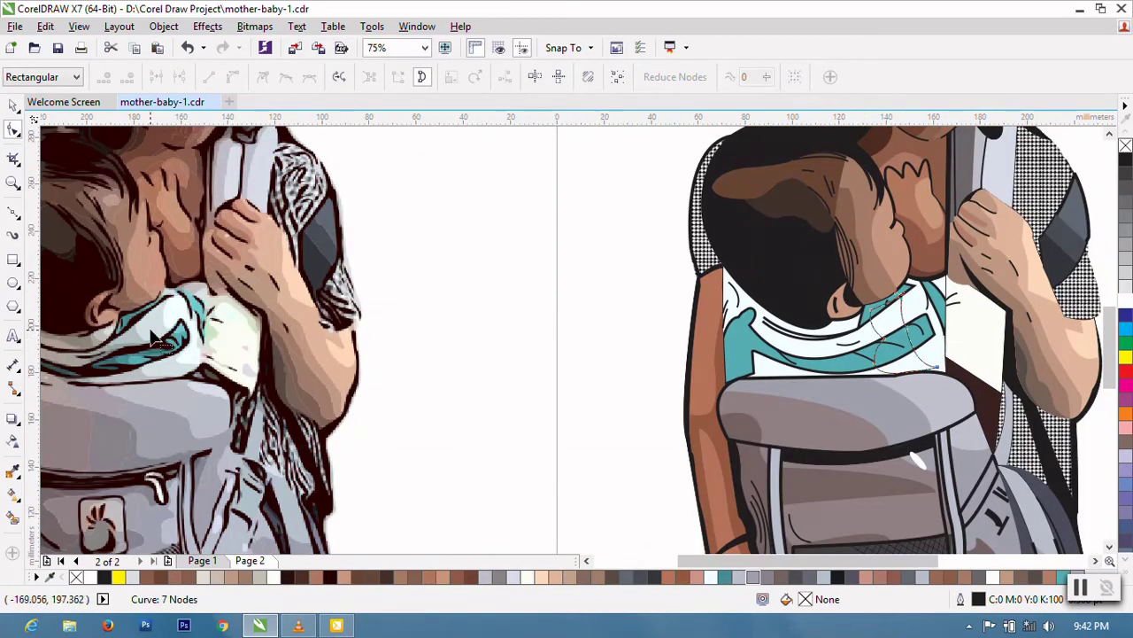
scroll(888, 319, "up", 1)
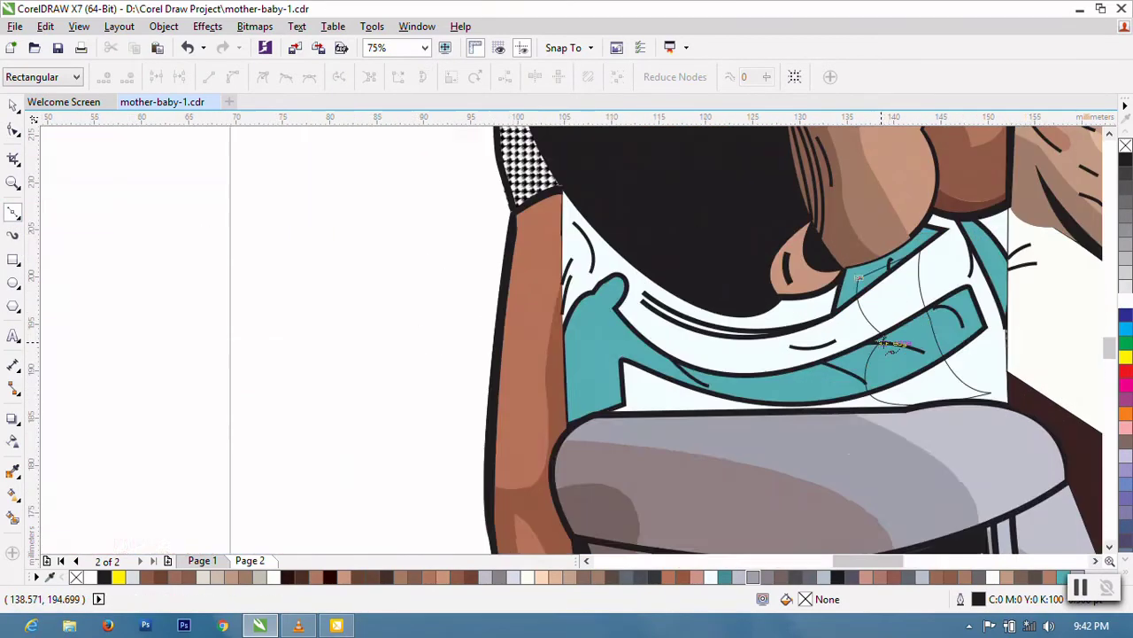
scroll(888, 328, "up", 1)
left_click_drag(888, 332, 932, 367)
scroll(932, 367, "down", 1)
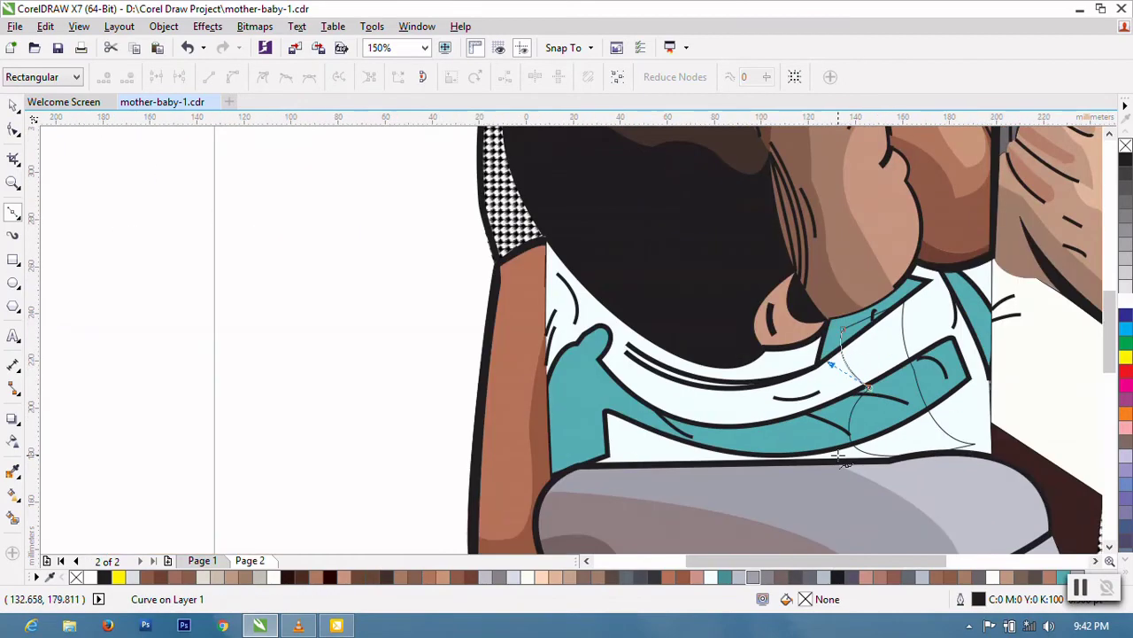
scroll(932, 372, "down", 1)
scroll(932, 445, "up", 3)
scroll(933, 445, "up", 1)
scroll(932, 445, "down", 1)
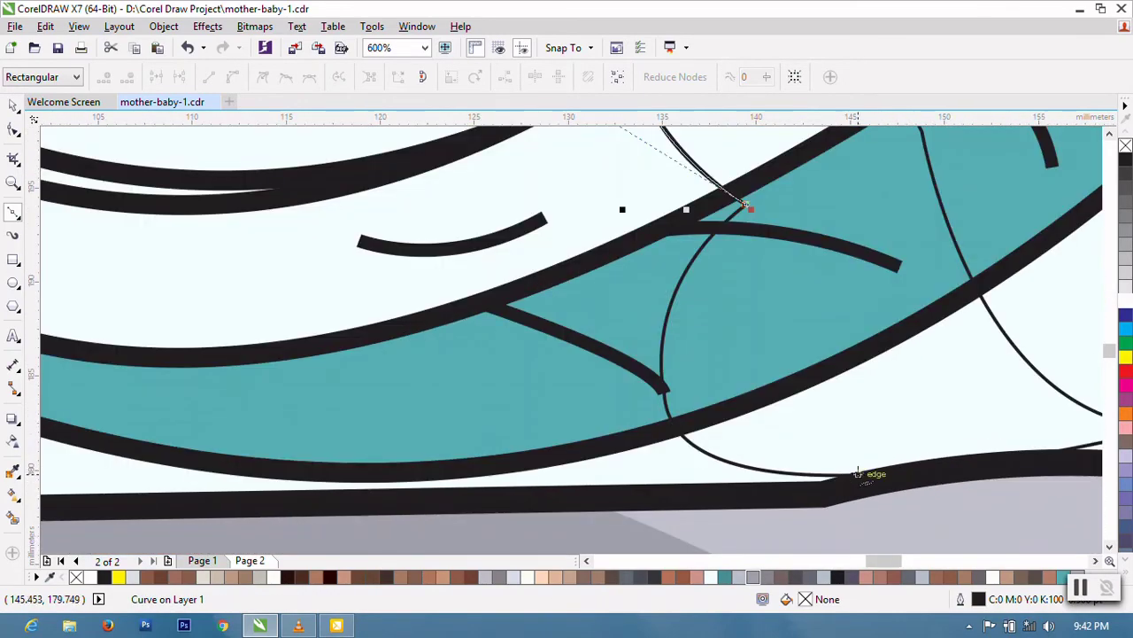
Step: Draw another curve from the strap intersection bending down across the lower teal strap
left_click(752, 197)
left_click(636, 202)
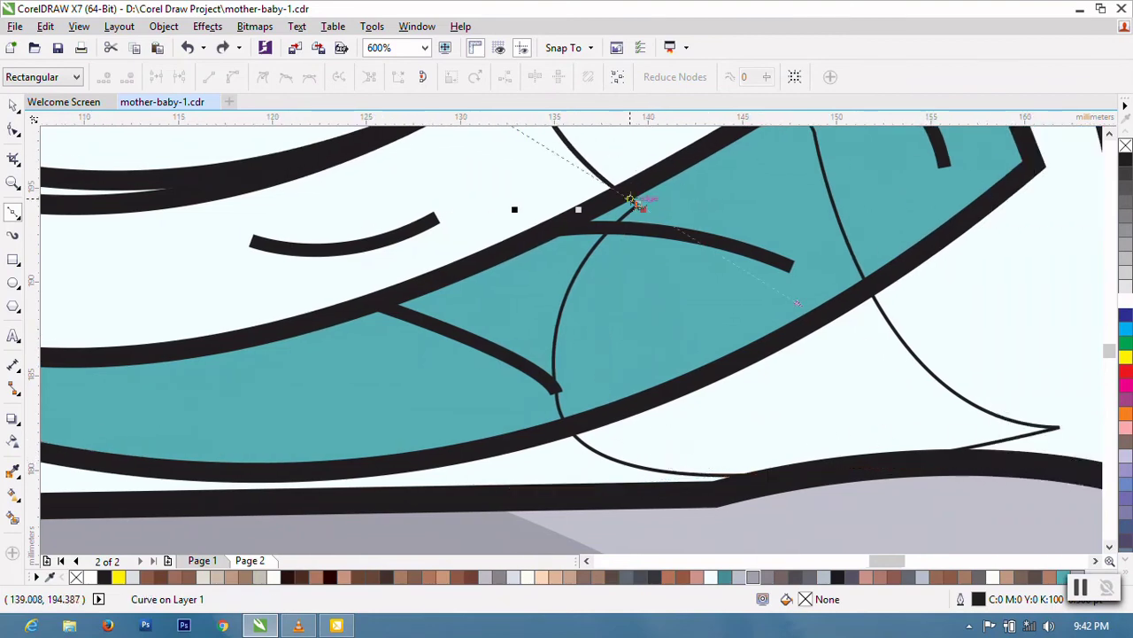
left_click_drag(558, 402, 592, 521)
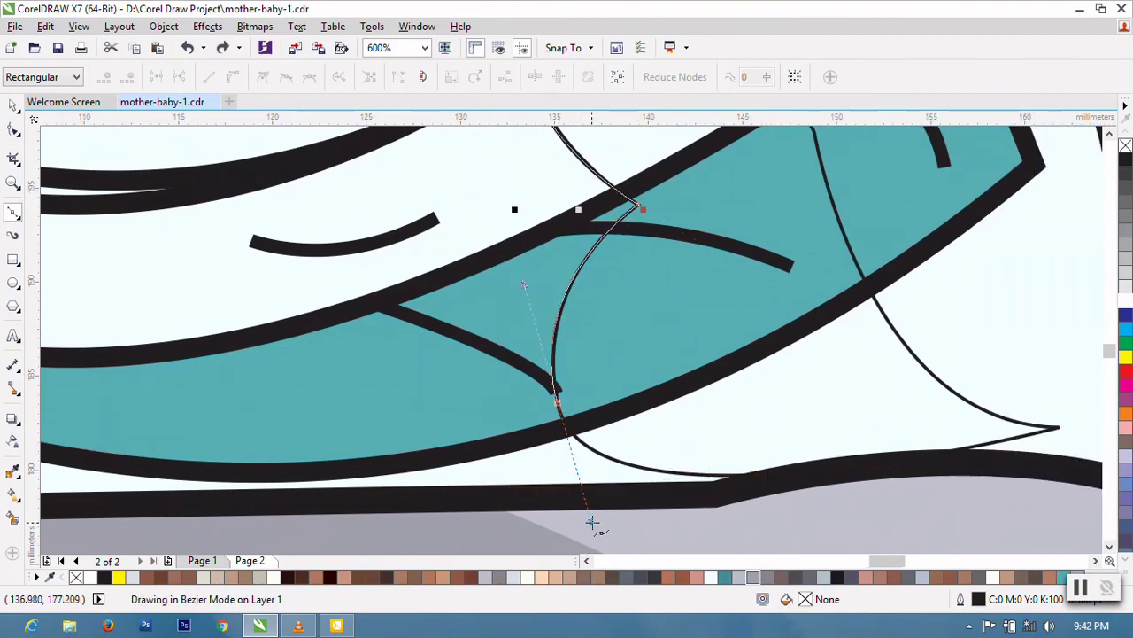
left_click(13, 213)
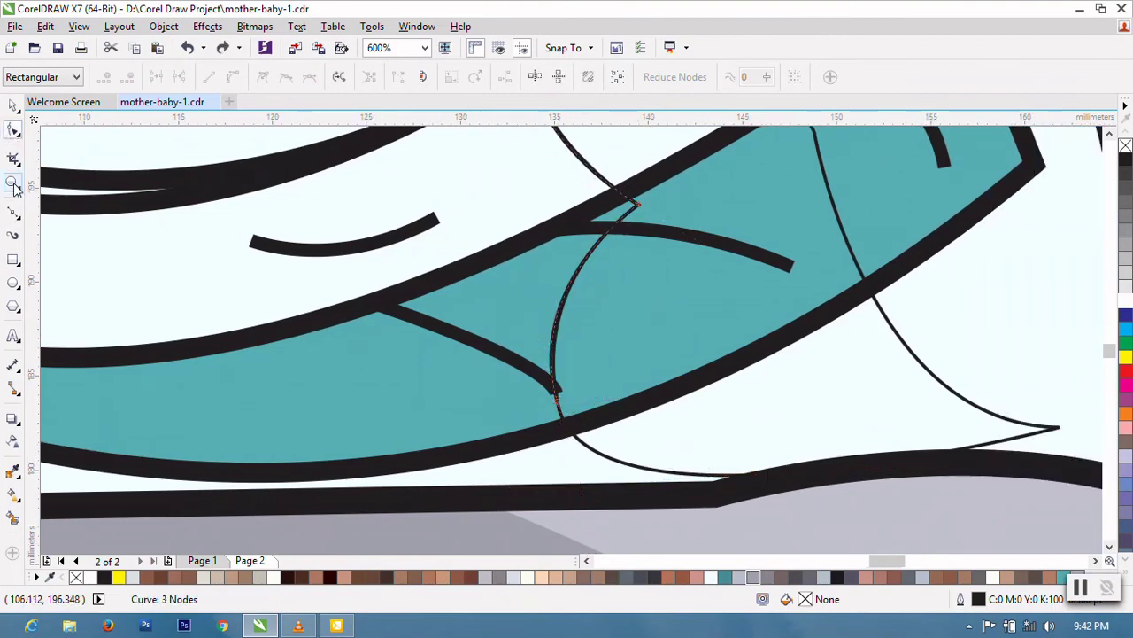
left_click(557, 403)
left_click_drag(751, 473, 948, 462)
Step: Drag the bib curve's control handles so the line follows the baby's collar
scroll(751, 470, "down", 5)
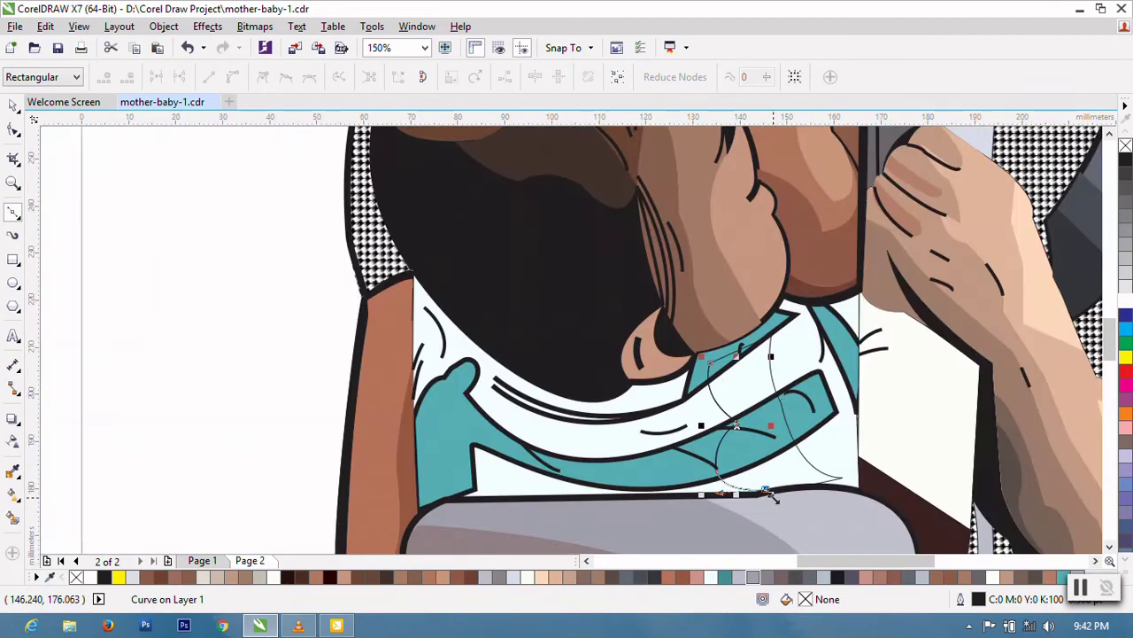
scroll(761, 390, "down", 1)
scroll(743, 456, "down", 2)
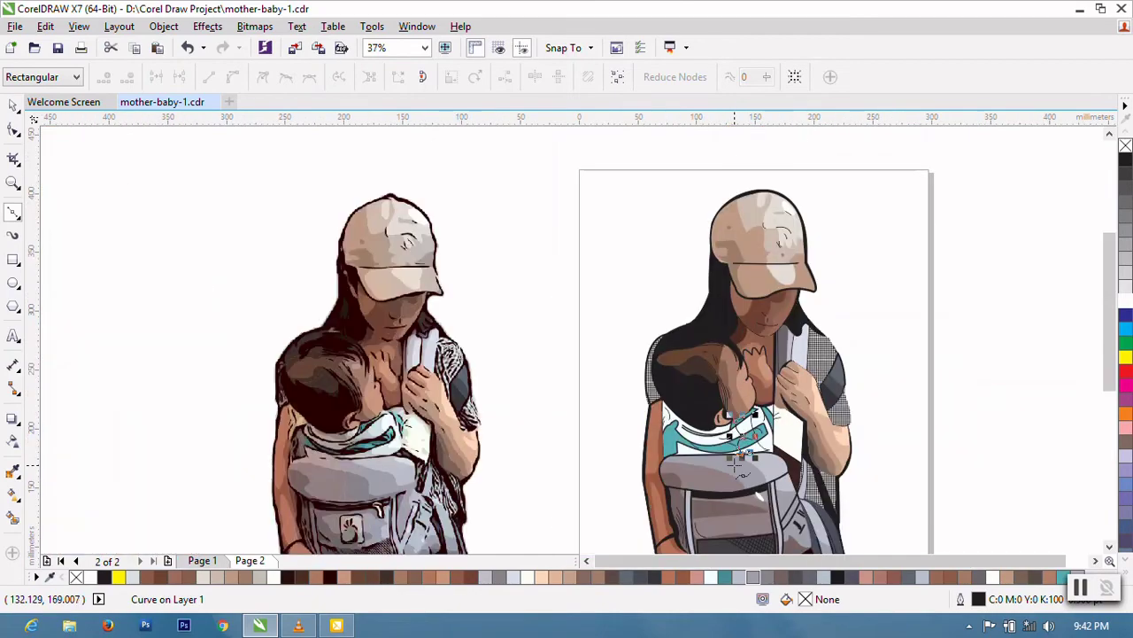
scroll(747, 455, "up", 5)
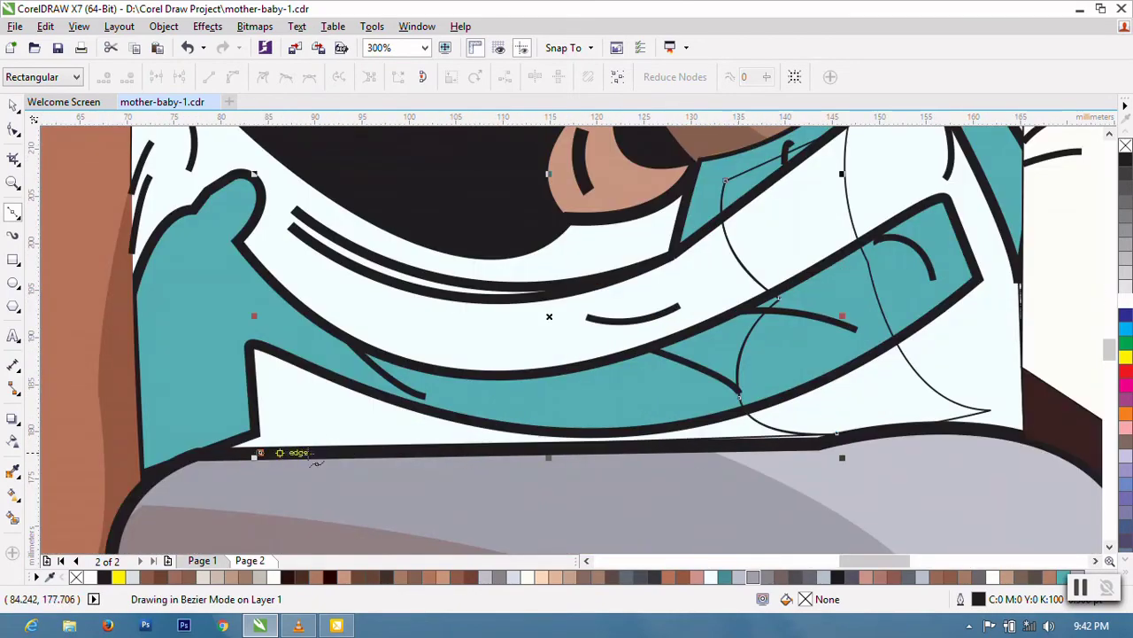
scroll(257, 454, "down", 5)
scroll(670, 448, "up", 3)
scroll(584, 448, "down", 1)
scroll(584, 447, "up", 1)
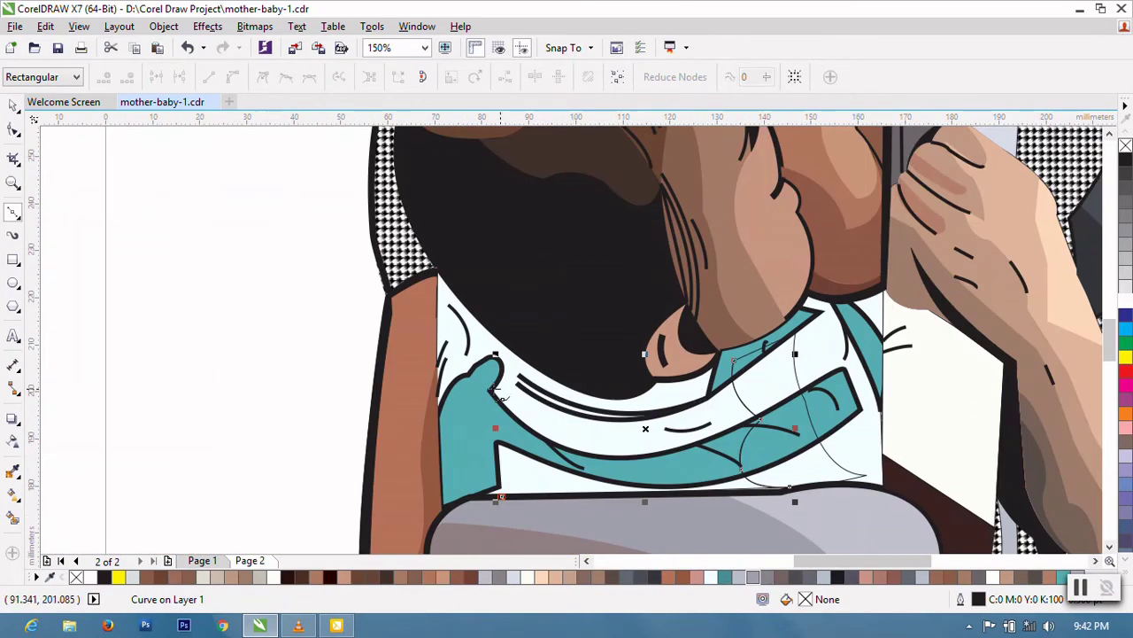
scroll(555, 337, "up", 2)
left_click_drag(554, 337, 610, 278)
scroll(558, 341, "down", 2)
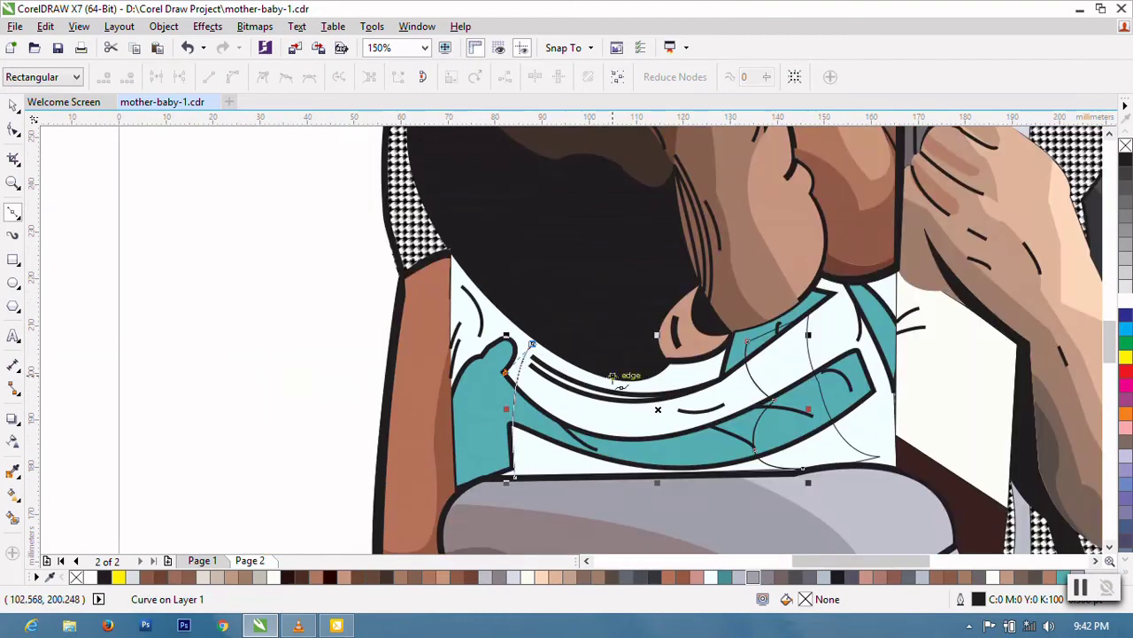
scroll(773, 330, "up", 2)
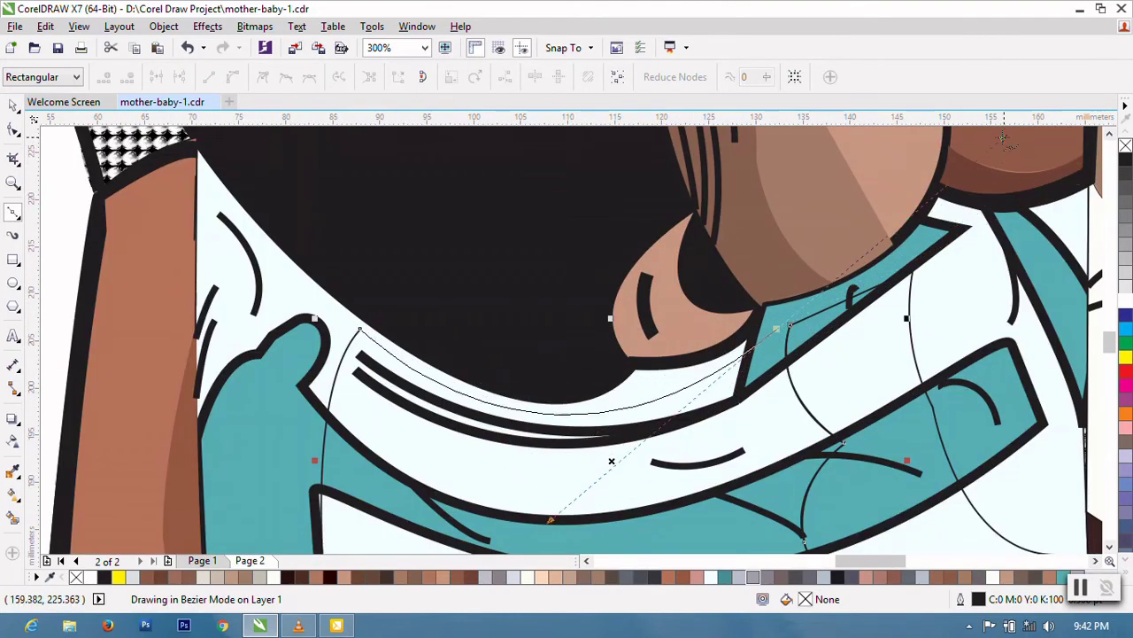
left_click_drag(882, 183, 996, 146)
Step: Check the bib curve's node options, then deselect it and return to the Pick tool
left_click(13, 131)
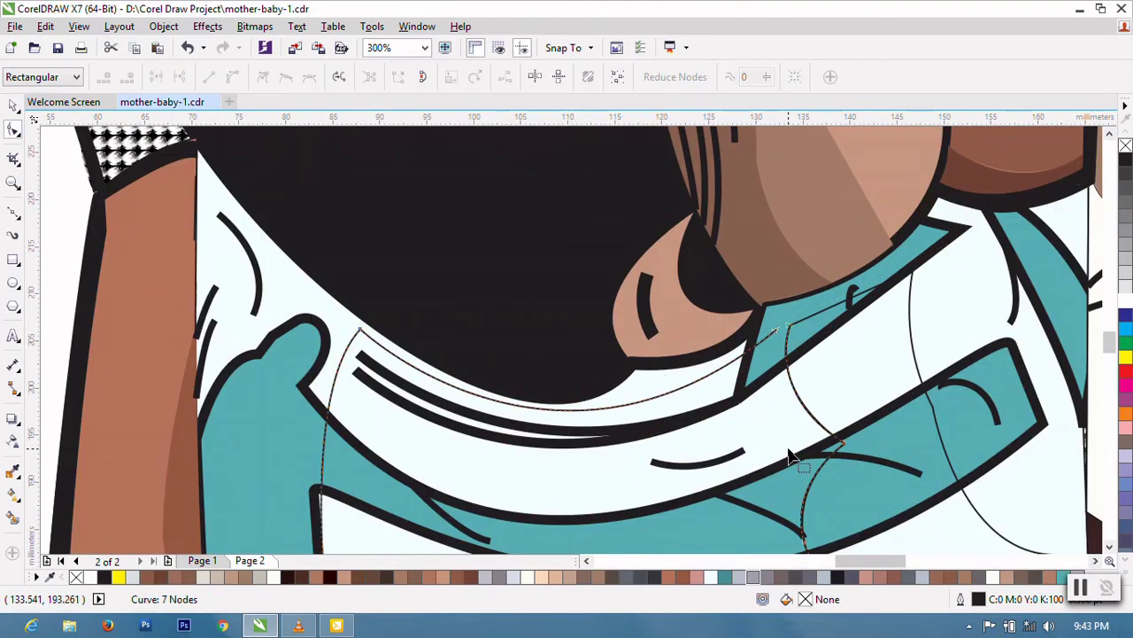
right_click(787, 454)
left_click(835, 312)
scroll(810, 329, "down", 2)
scroll(810, 328, "down", 2)
left_click(12, 104)
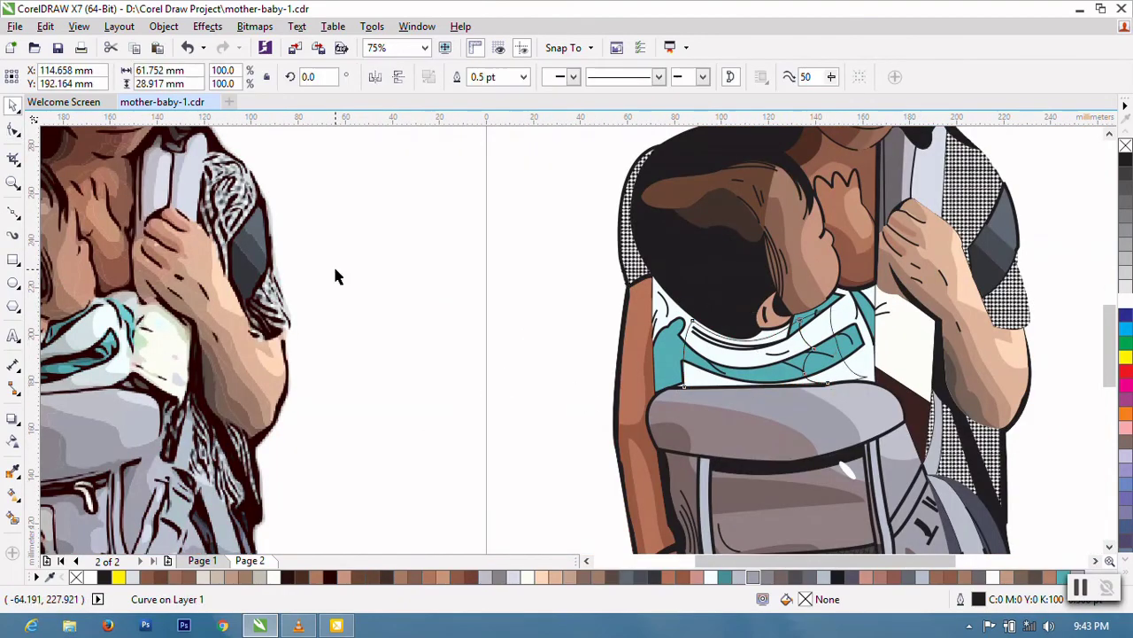
left_click(334, 274)
left_click(13, 211)
scroll(439, 362, "down", 1)
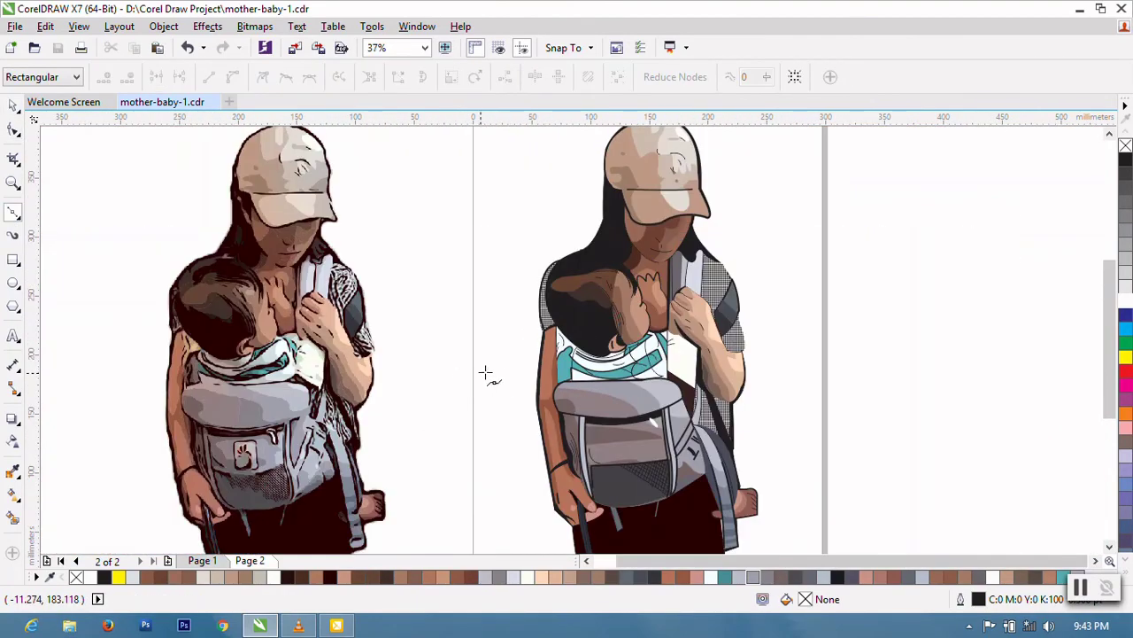
key("space")
scroll(496, 270, "up", 2)
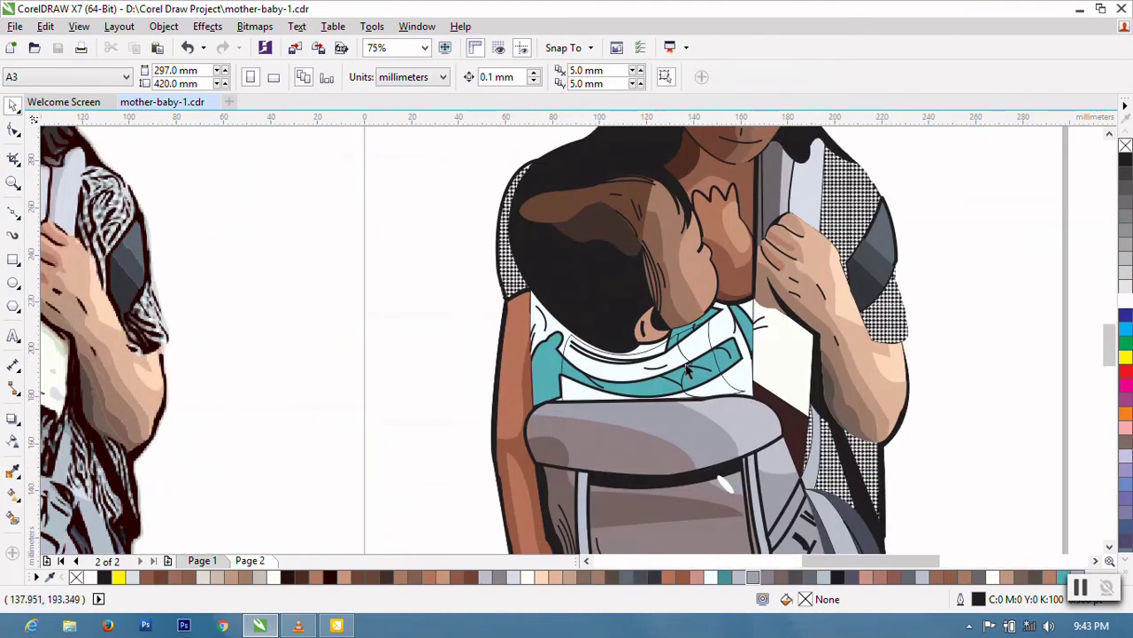
scroll(667, 353, "up", 4)
Step: Shift-select the bib lines, filled bib shape and teal bib shapes, then deselect them
left_click(383, 350)
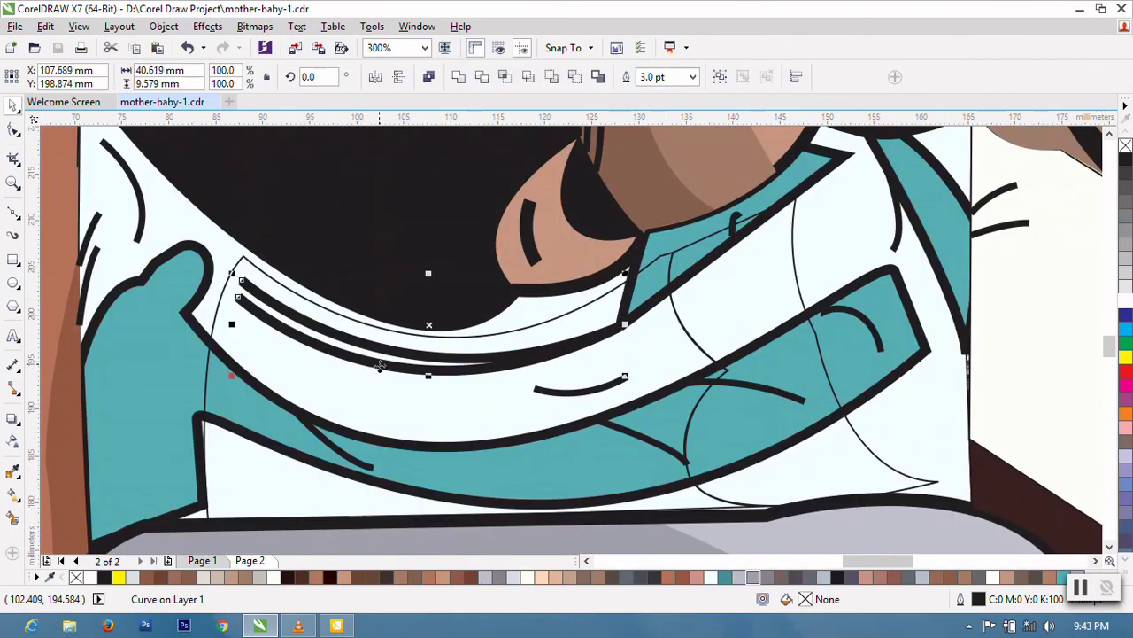
left_click(733, 235, "shift")
left_click(801, 186, "shift")
left_click(586, 401, "shift")
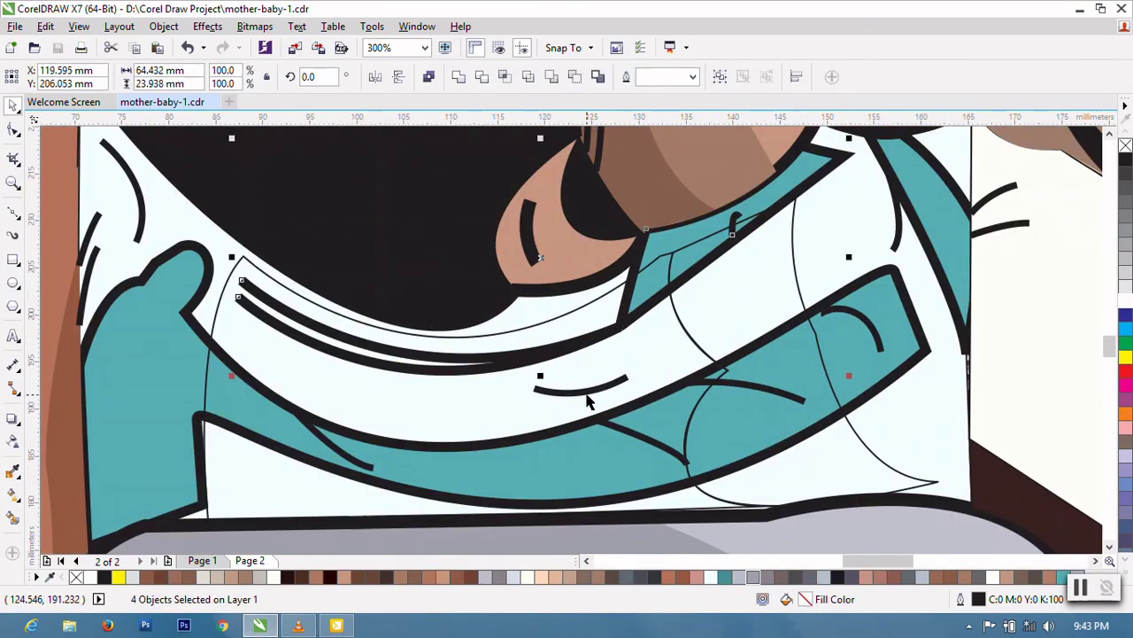
left_click(358, 469, "shift")
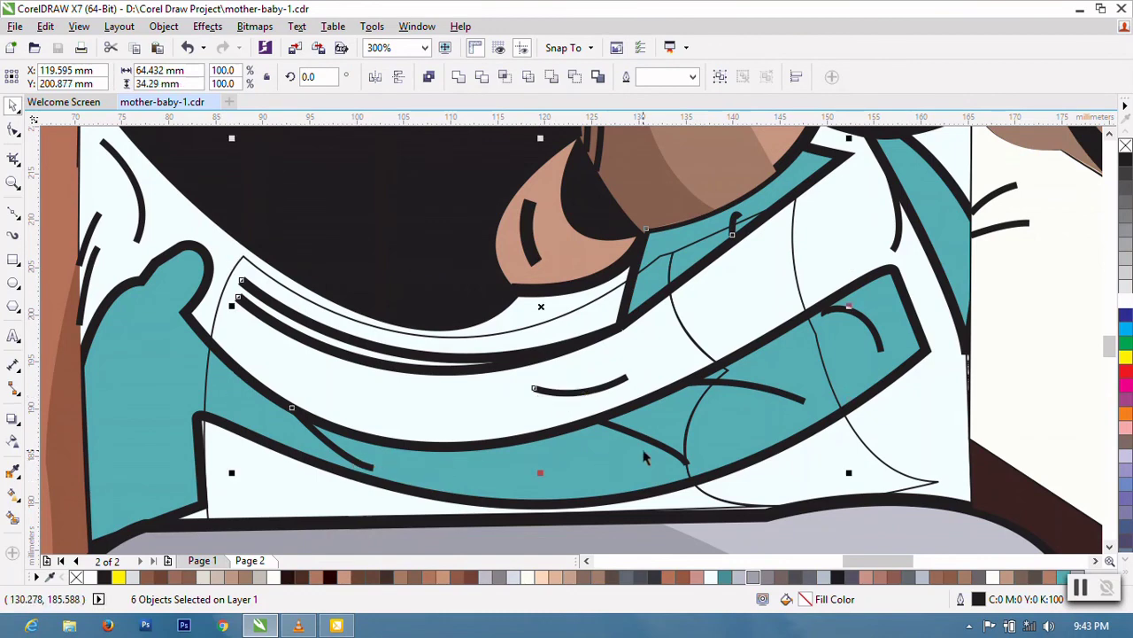
left_click(666, 453, "shift")
left_click(761, 406, "shift")
left_click(799, 440, "shift")
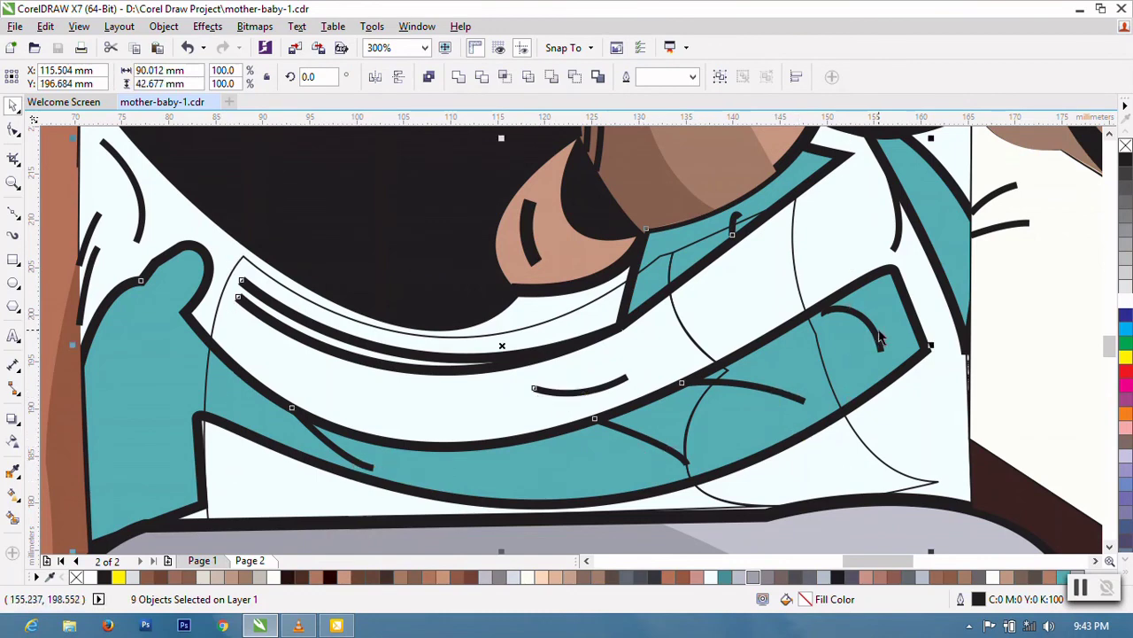
left_click(879, 330, "shift")
scroll(767, 333, "down", 2)
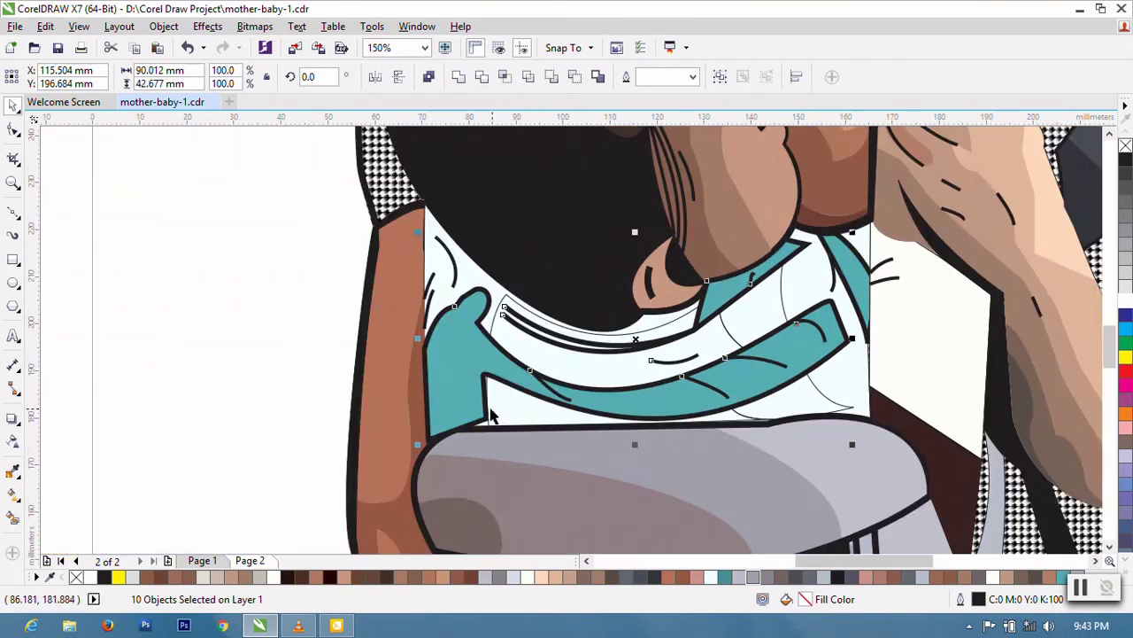
left_click(194, 325)
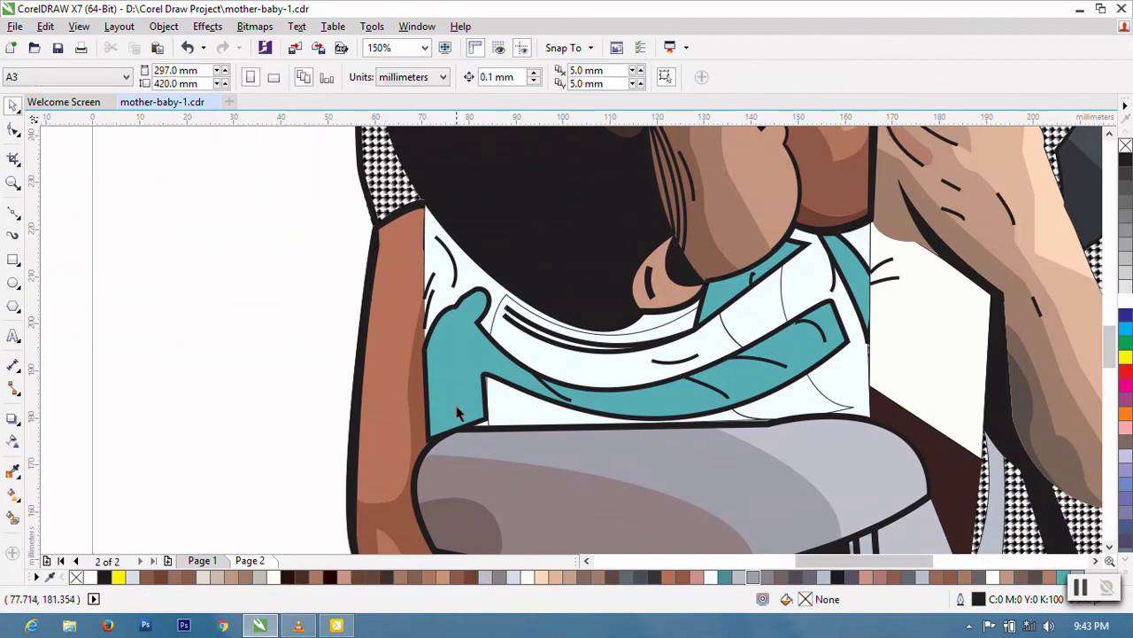
scroll(509, 348, "down", 2)
Step: Sample the pale grey-blue #B5C2C2 from the photo's bib and apply it to the bib areas
left_click(13, 469)
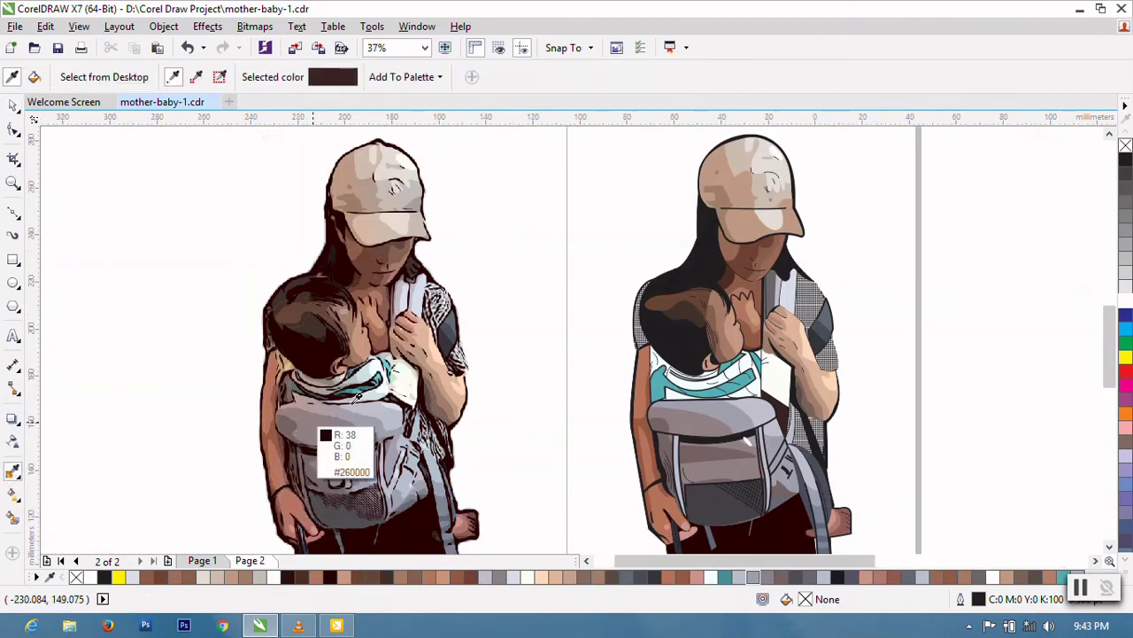
scroll(296, 386, "up", 1)
scroll(297, 387, "down", 1)
scroll(815, 354, "up", 2)
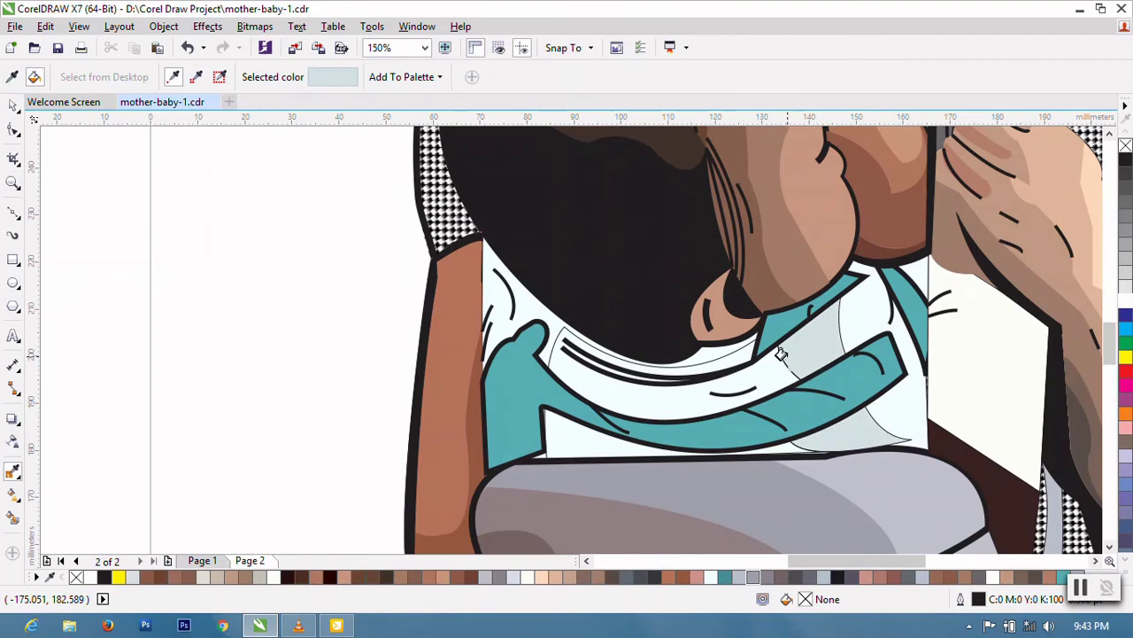
scroll(834, 330, "down", 1)
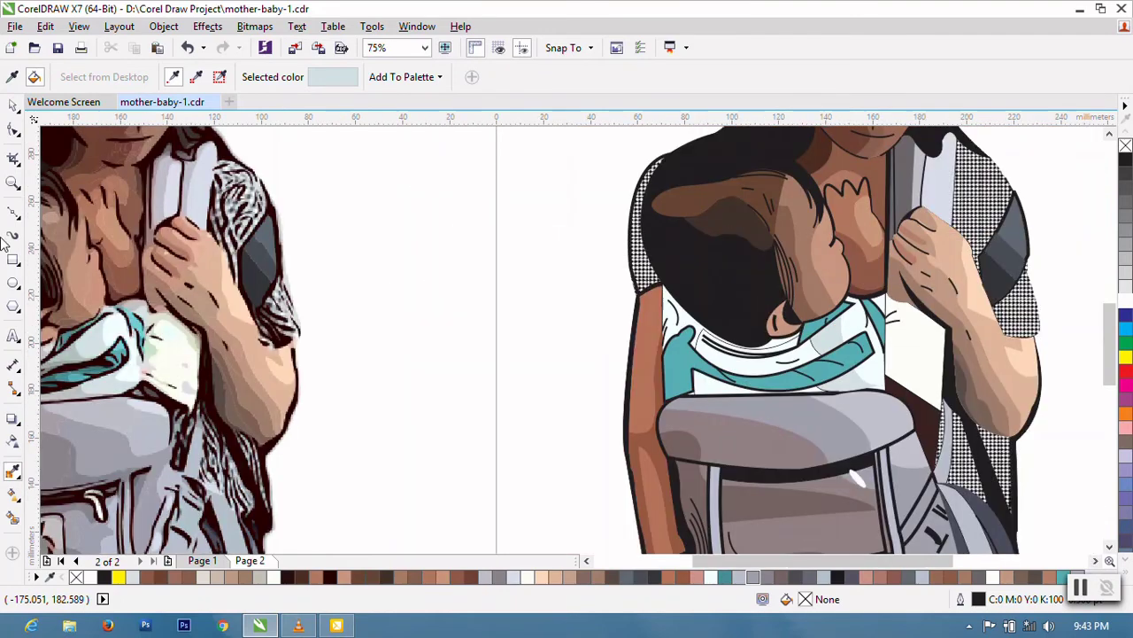
left_click(71, 349, "shift")
scroll(731, 349, "up", 1)
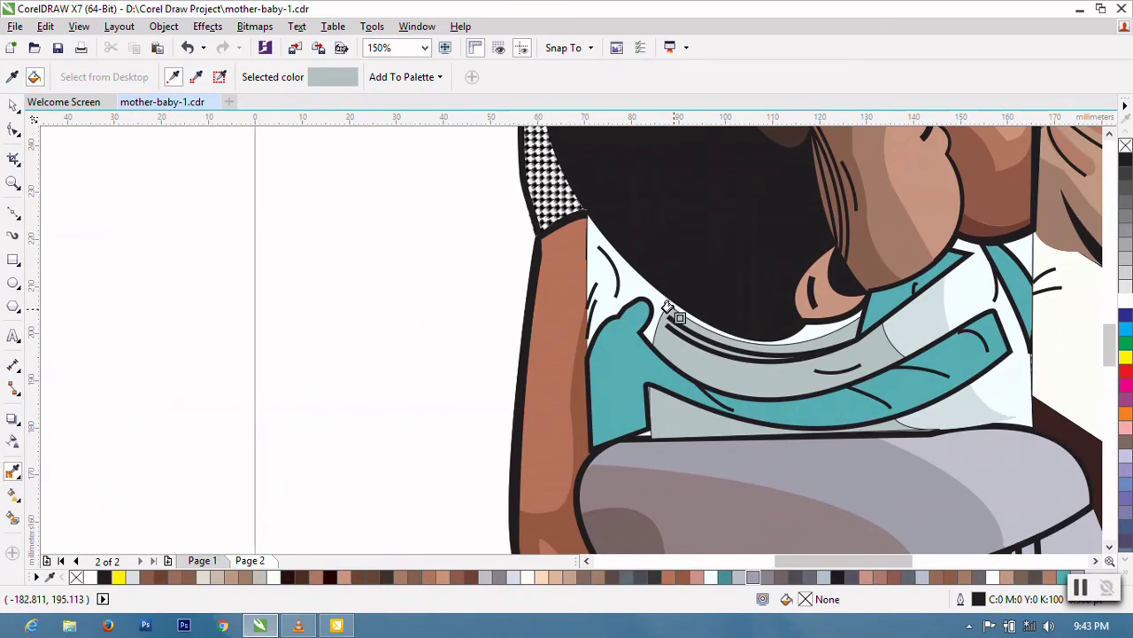
scroll(671, 310, "down", 1)
scroll(670, 310, "down", 1)
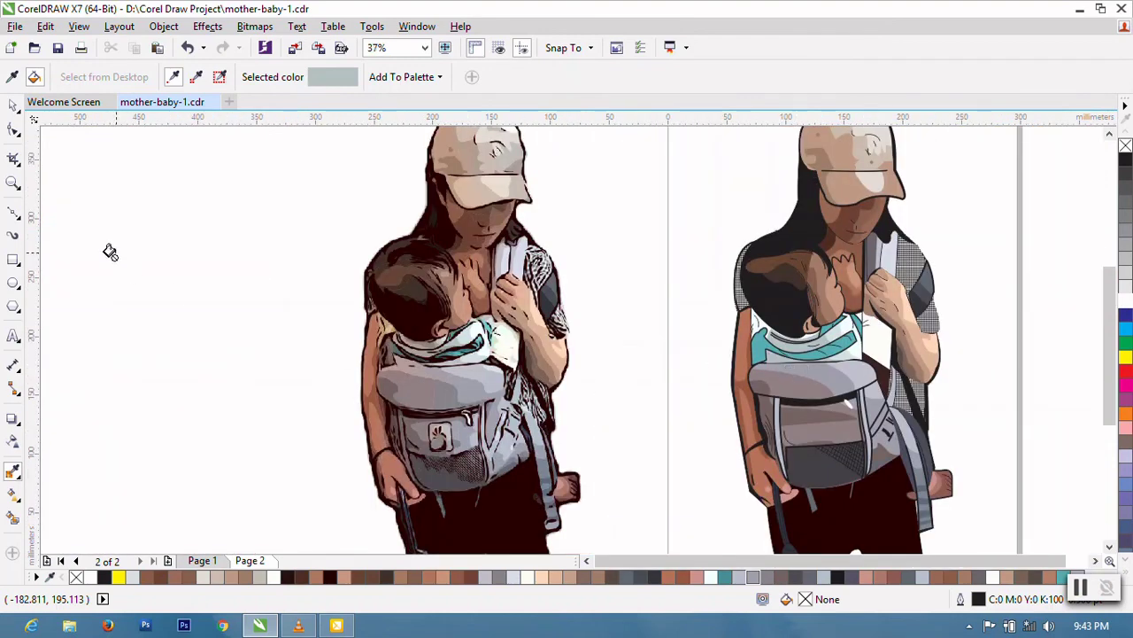
left_click(14, 105)
scroll(213, 380, "down", 1)
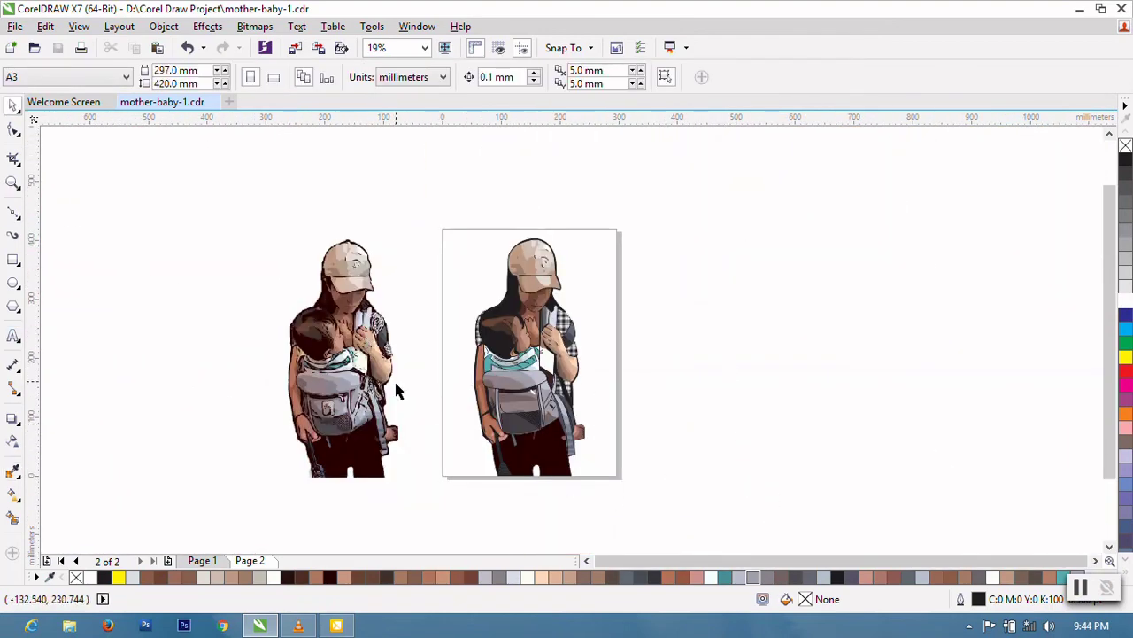
Step: Duplicate Page 2 into a new Page 3, then marquee-select the whole cartoon on Page 2
right_click(191, 564)
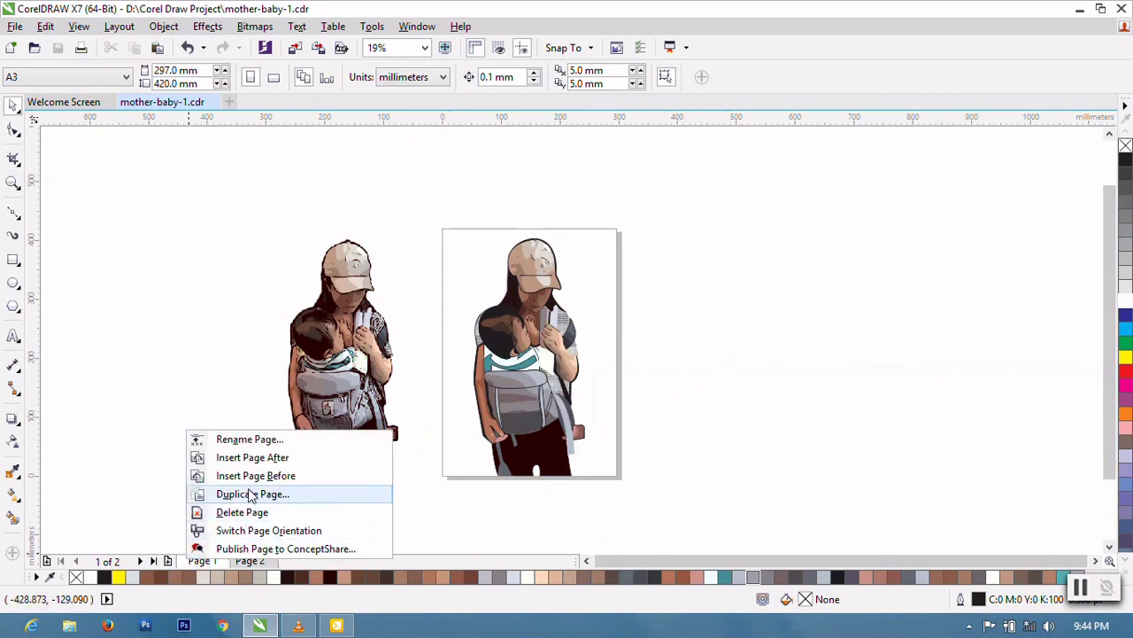
left_click(196, 377)
left_click(246, 560)
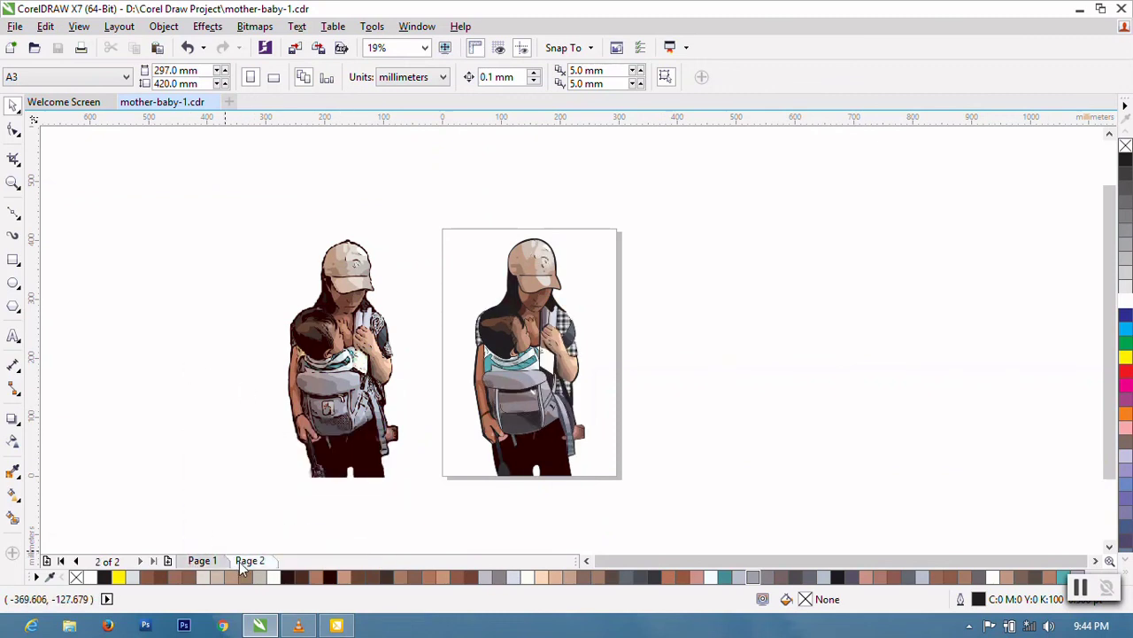
right_click(247, 560)
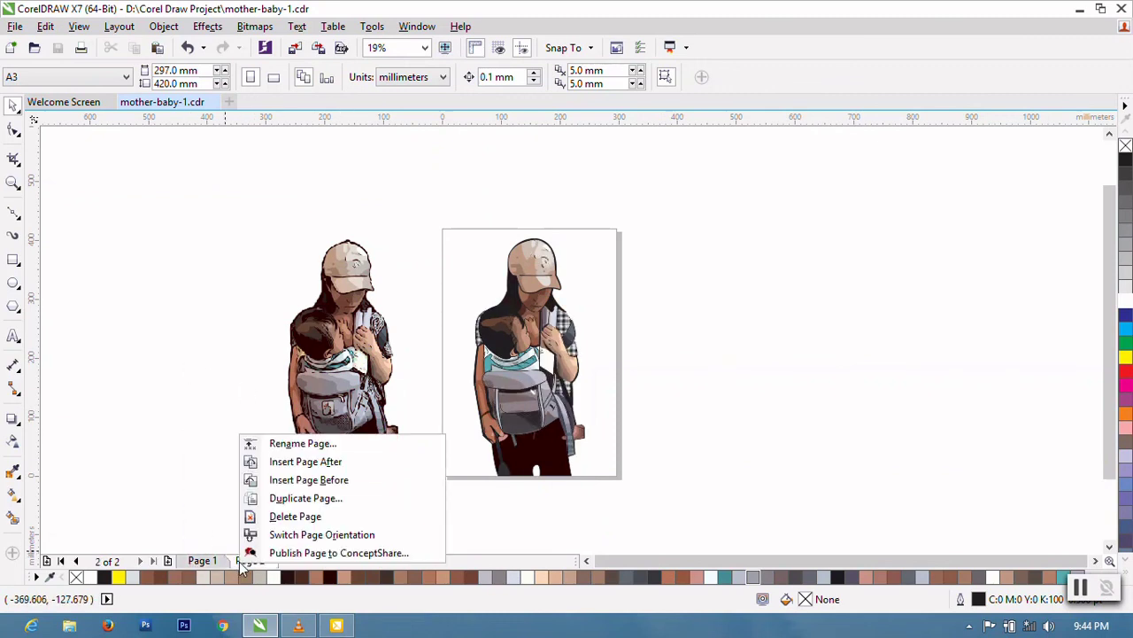
left_click(333, 499)
left_click(563, 355)
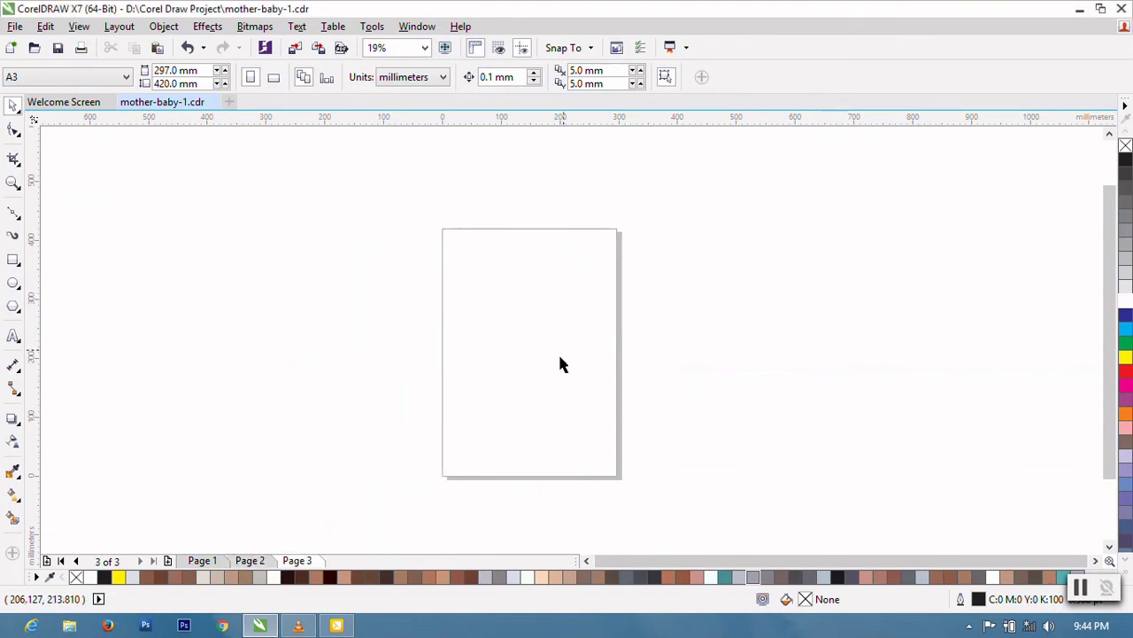
left_click(250, 561)
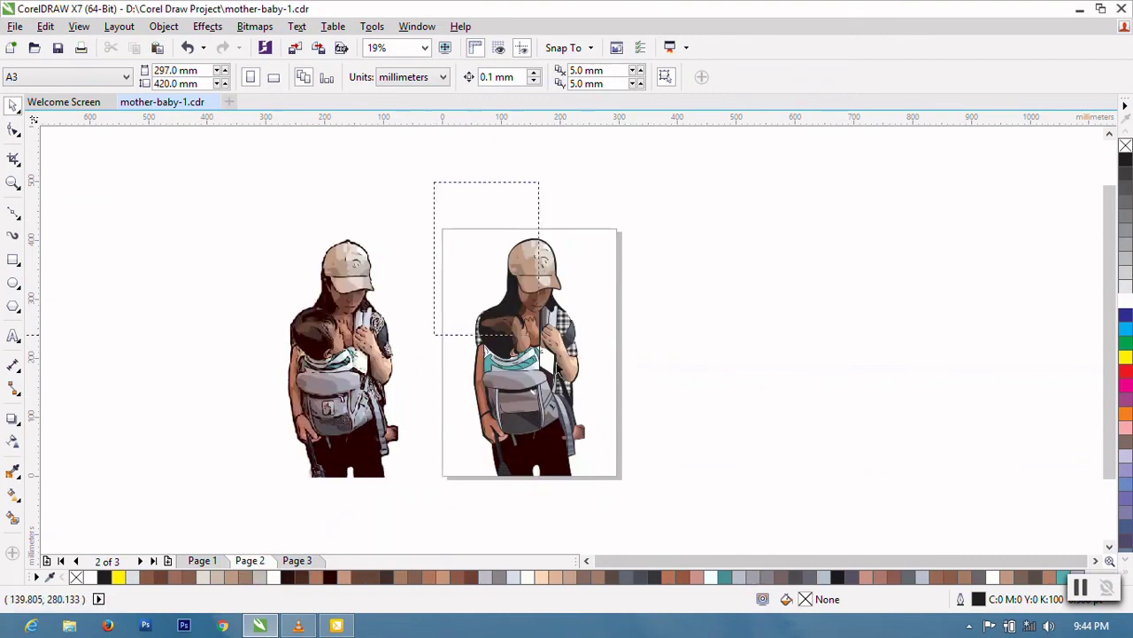
left_click_drag(538, 334, 633, 508)
Step: Paste the cartoon onto Page 3 and convert it to a single 300 dpi CMYK bitmap
left_click(298, 560)
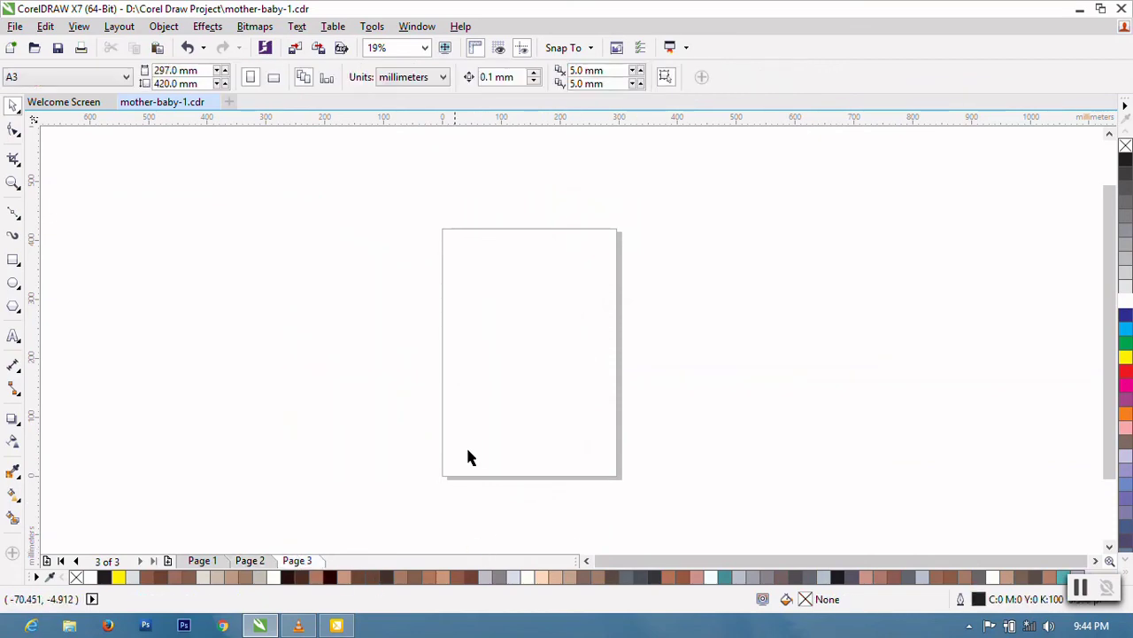
key("ctrl+v")
left_click(254, 27)
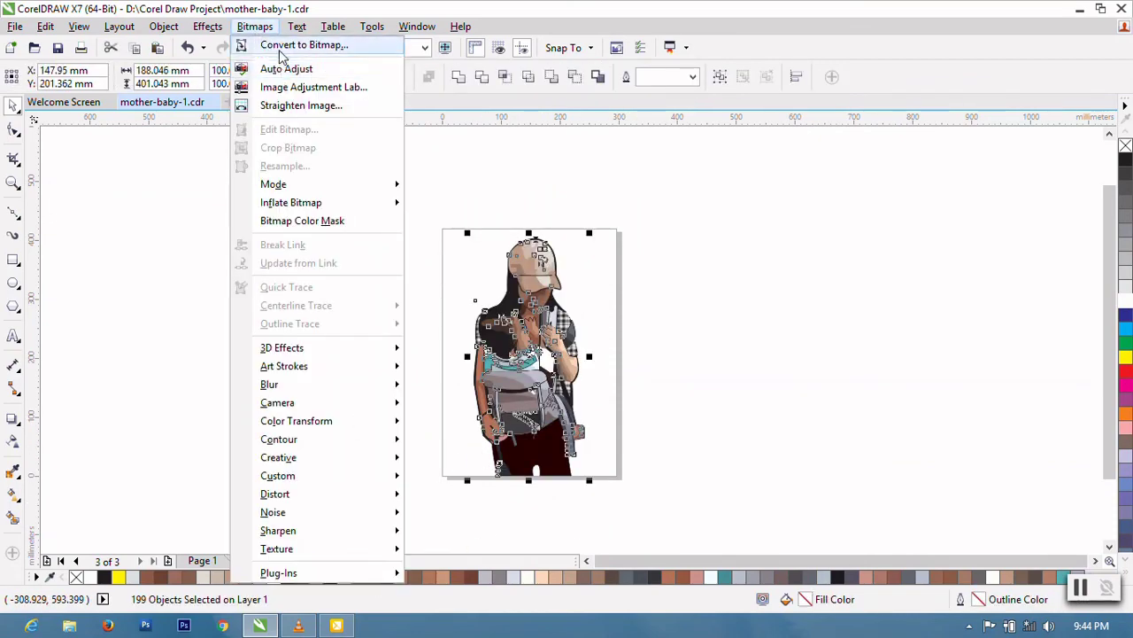
left_click(299, 43)
left_click(741, 396)
scroll(551, 301, "up", 1)
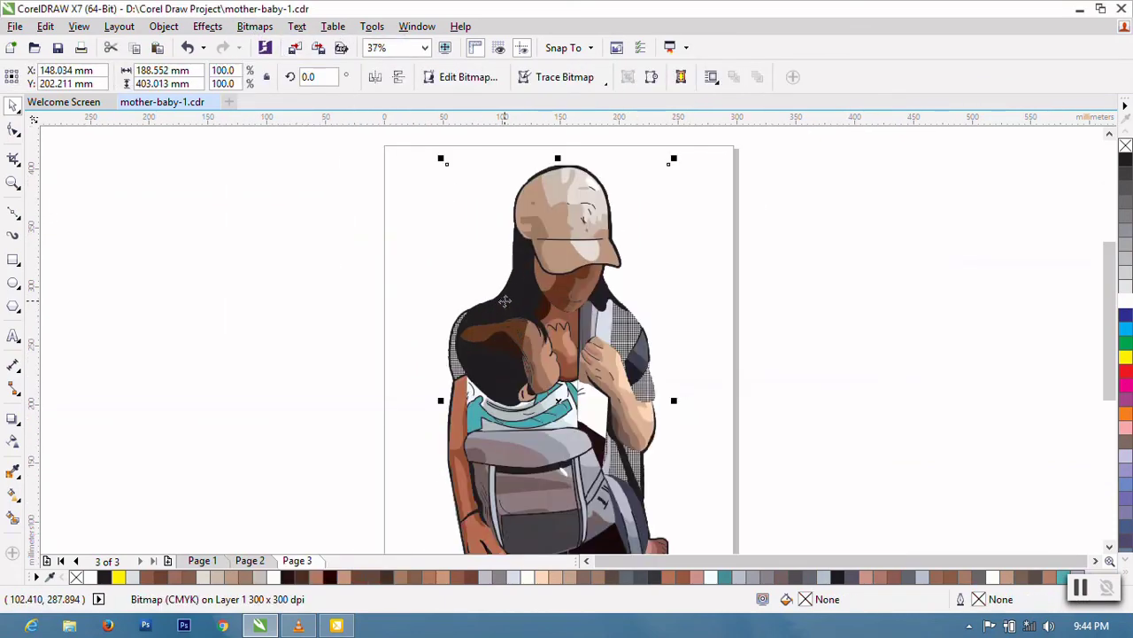
scroll(617, 295, "up", 1)
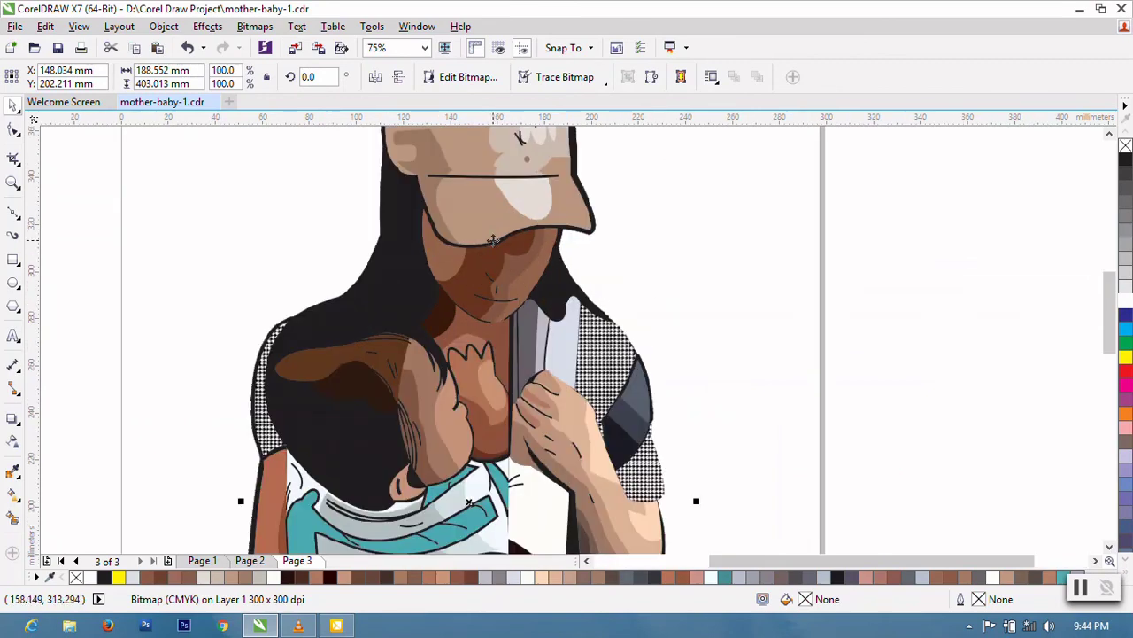
scroll(493, 240, "down", 1)
scroll(587, 339, "up", 1)
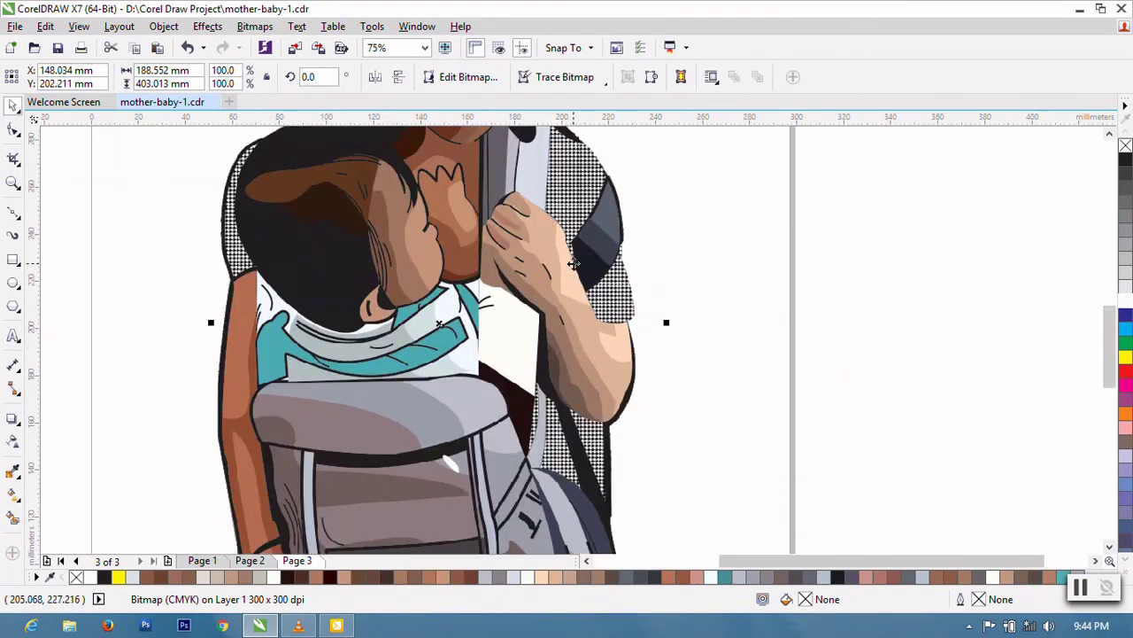
scroll(573, 263, "down", 1)
scroll(545, 478, "down", 1)
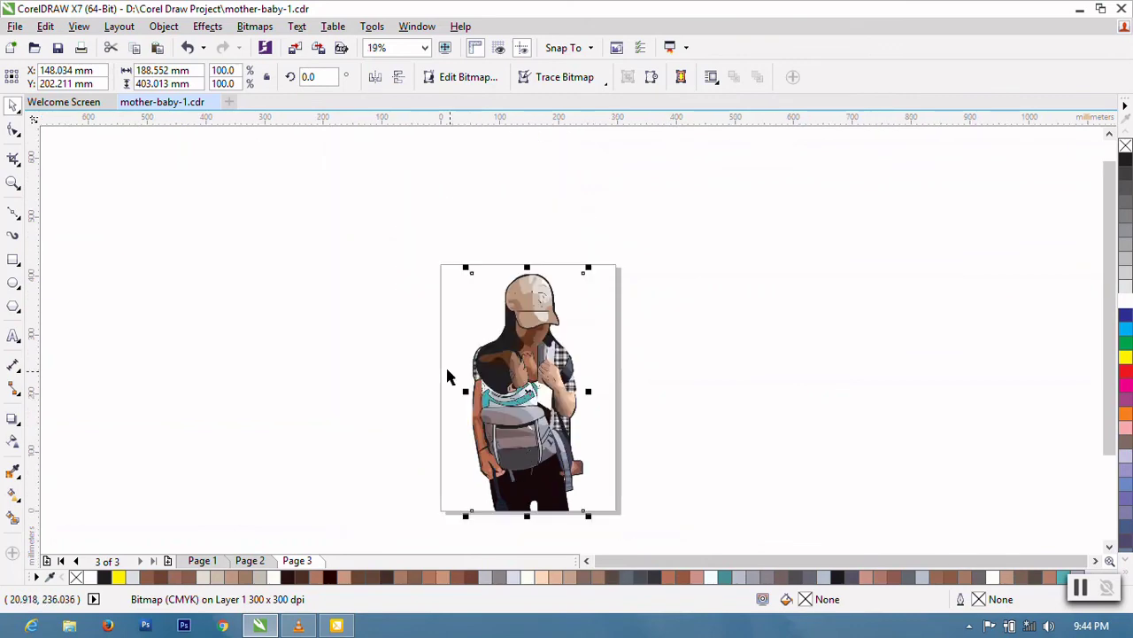
left_click(439, 337)
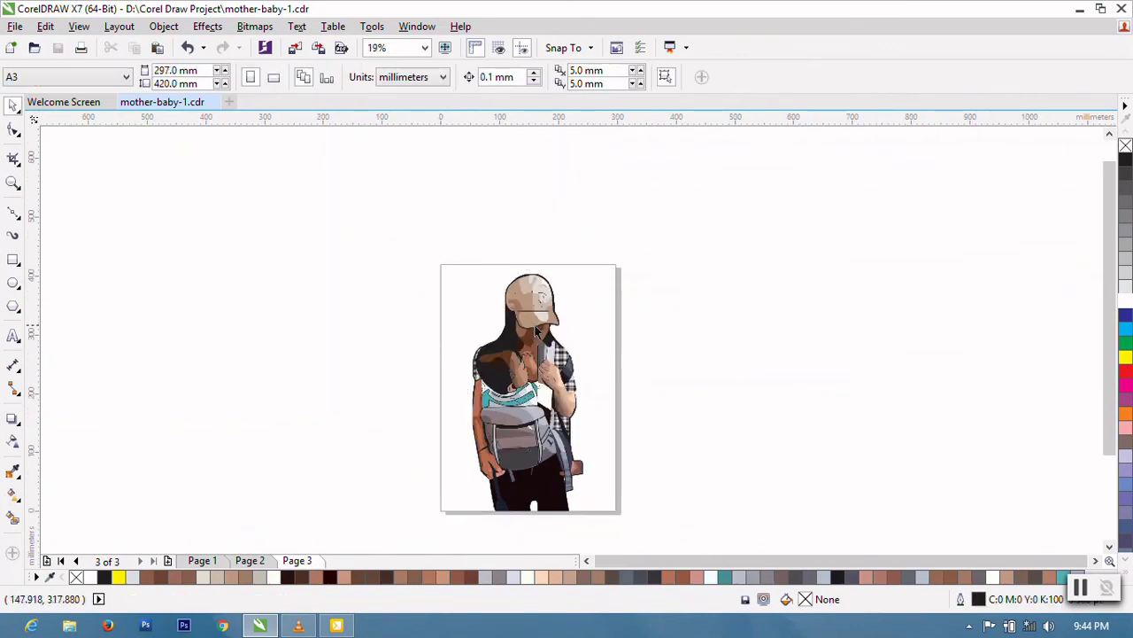